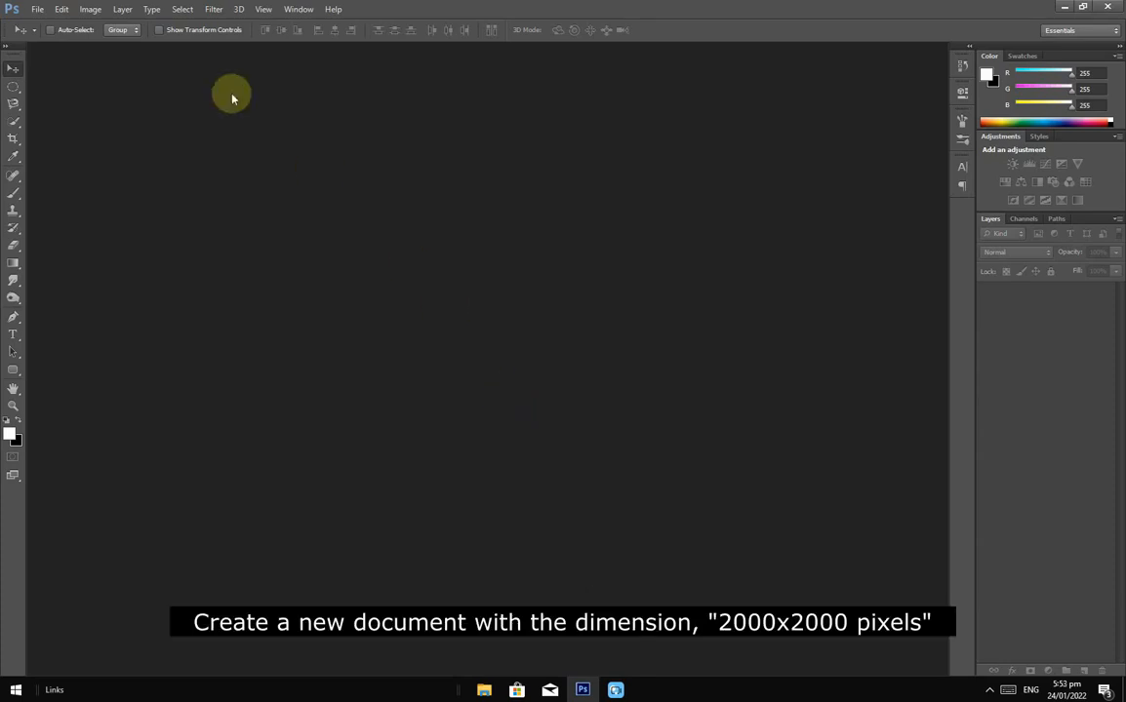
Step: Create a new 2000 × 2000 pixel document at 300 pixels/inch
left_click(43, 9)
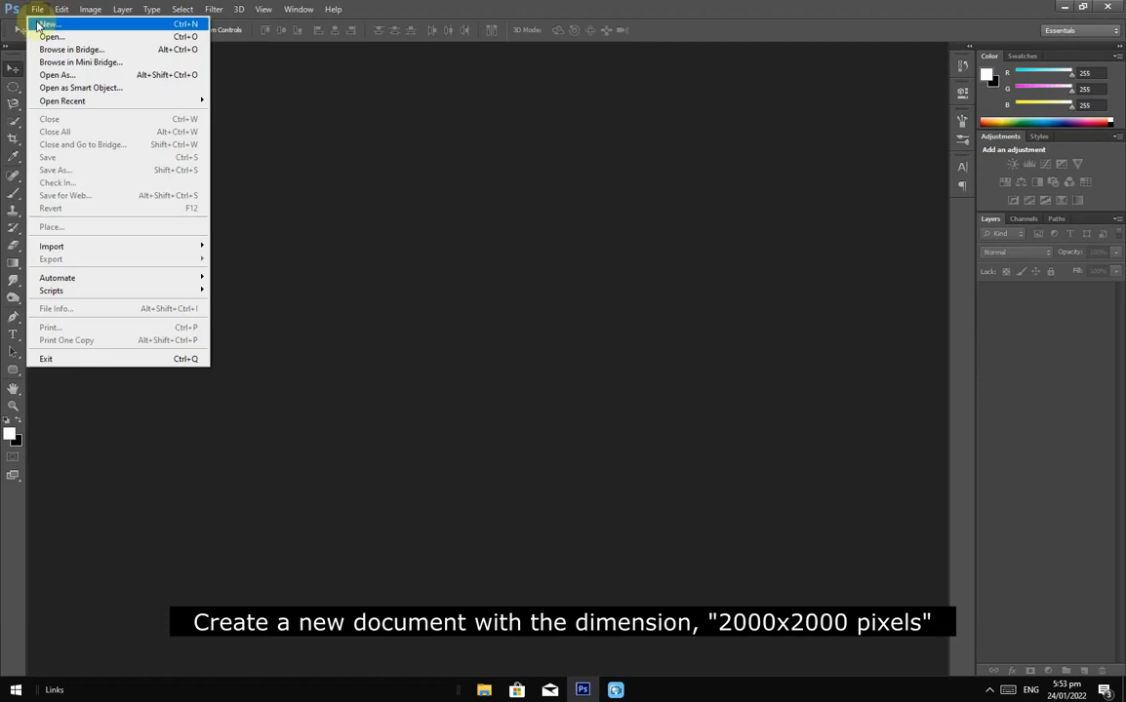
left_click(43, 24)
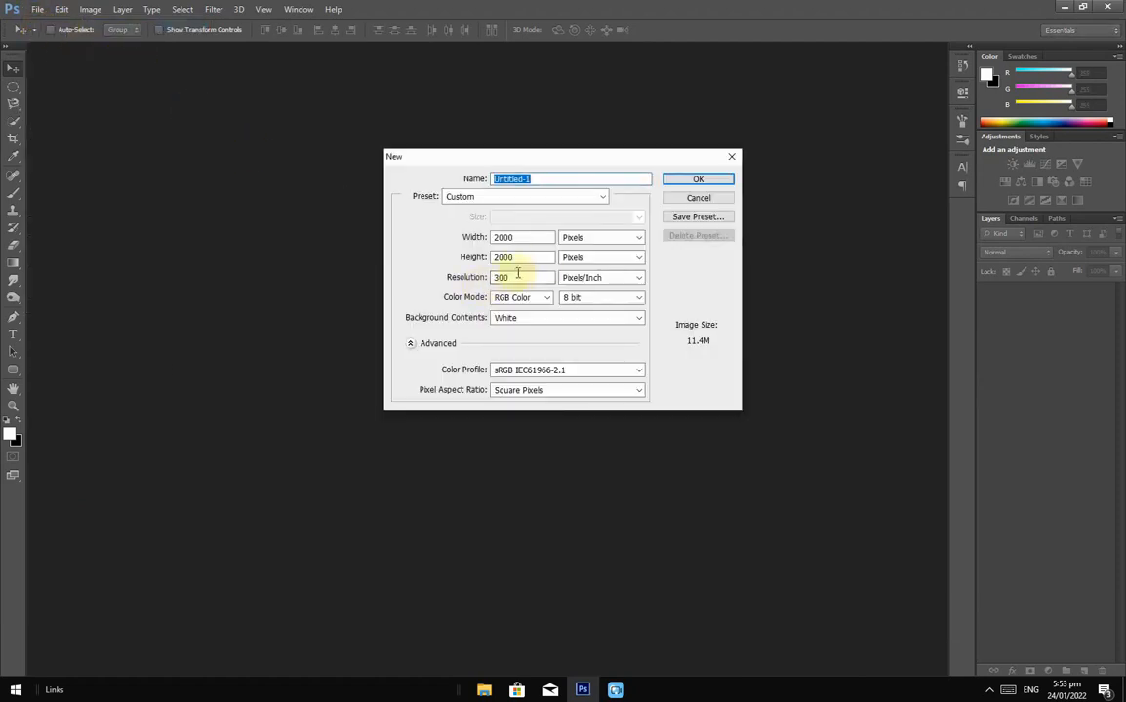
left_click_drag(527, 239, 459, 255)
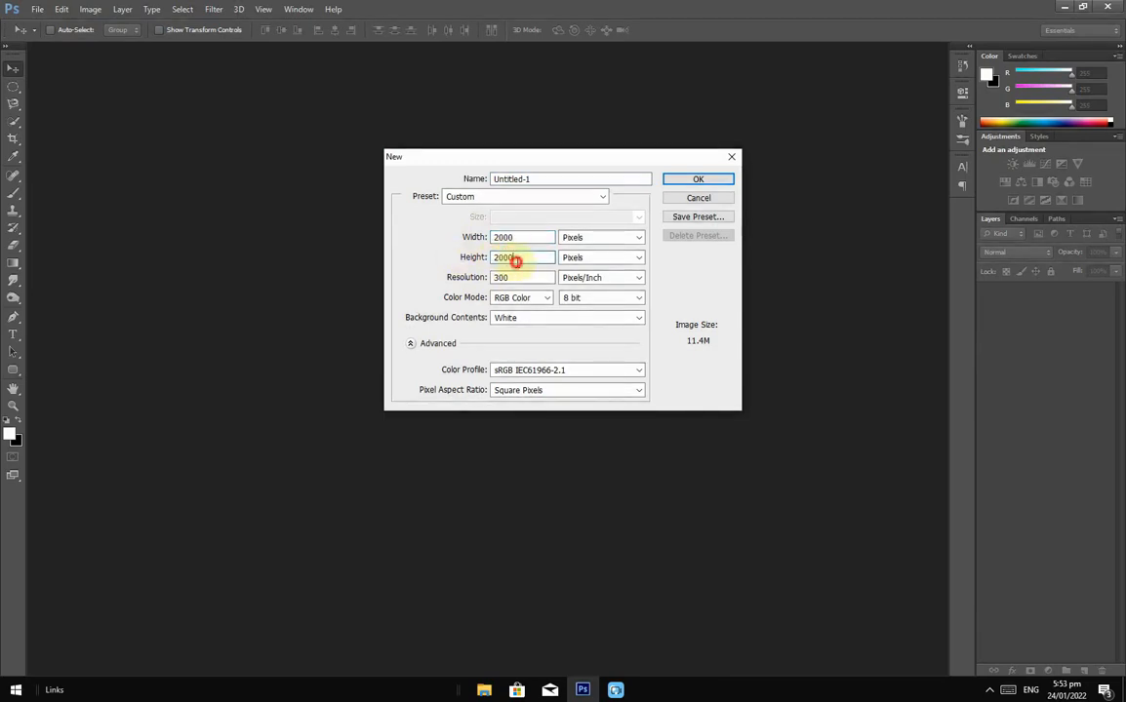
left_click(698, 181)
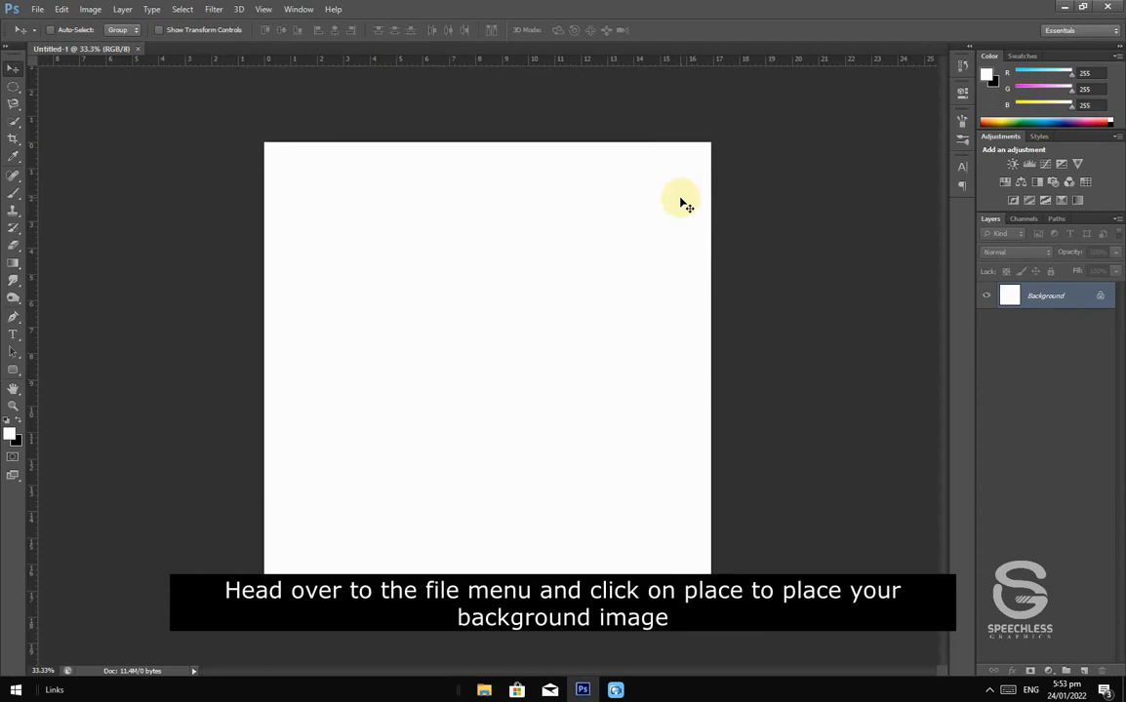
Step: Place the dark sand photo from the FILES USED folder into the document
left_click(39, 11)
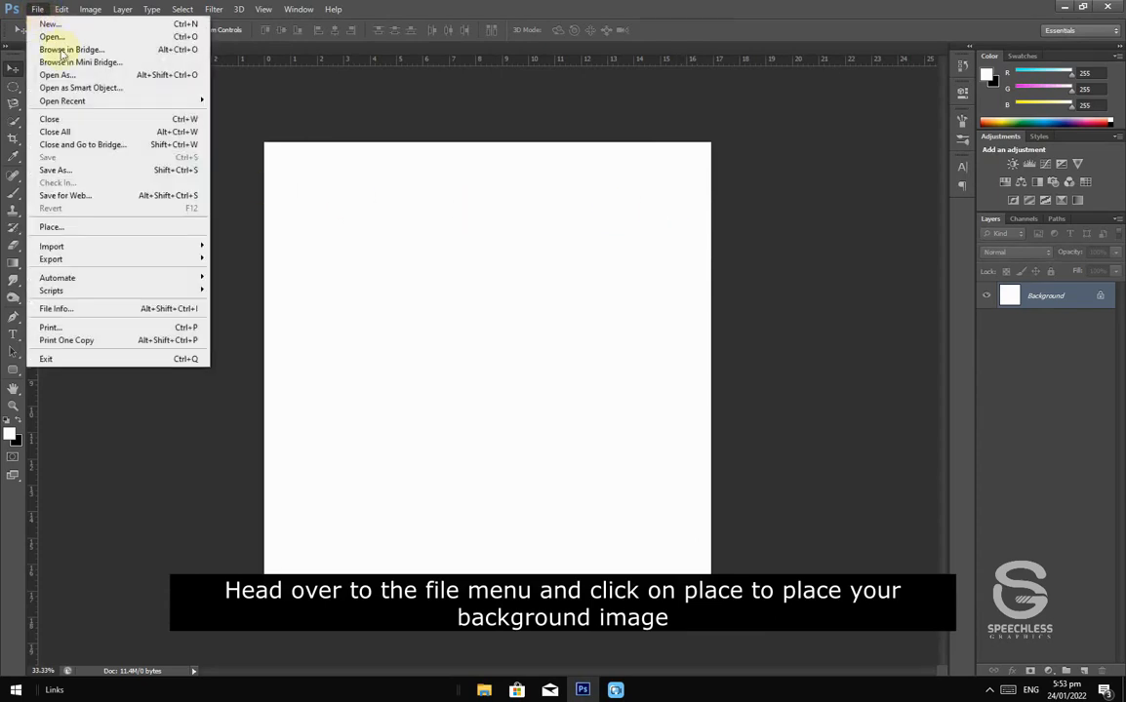
left_click(104, 228)
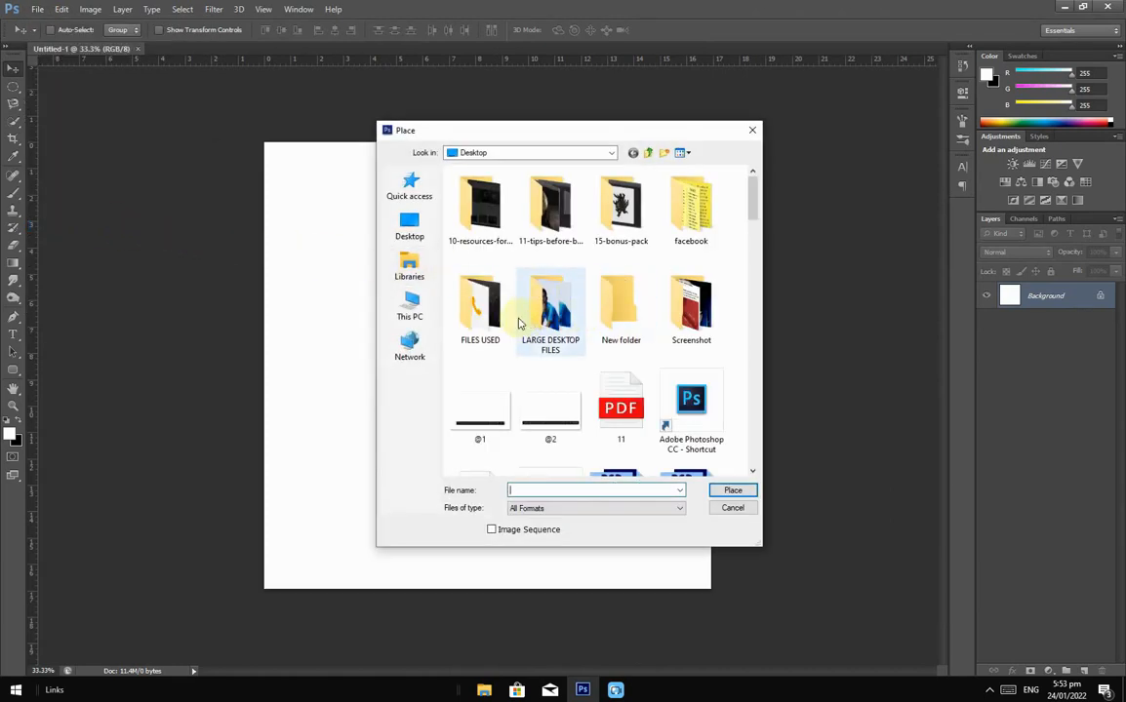
double_click(469, 303)
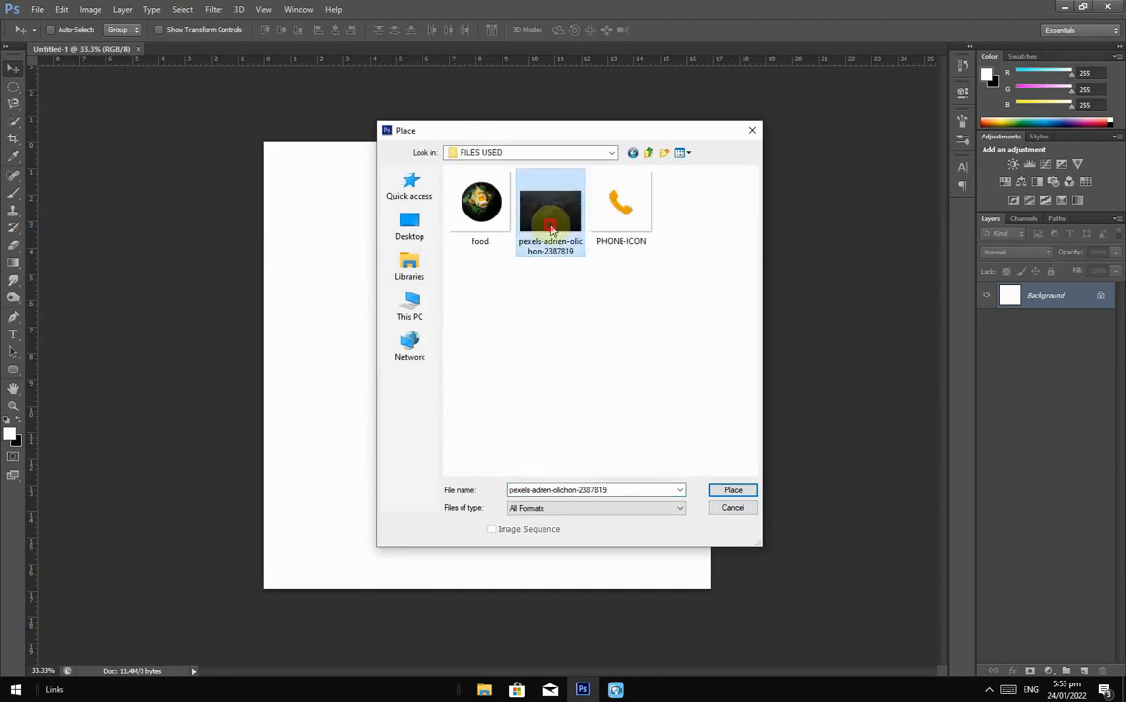
double_click(549, 224)
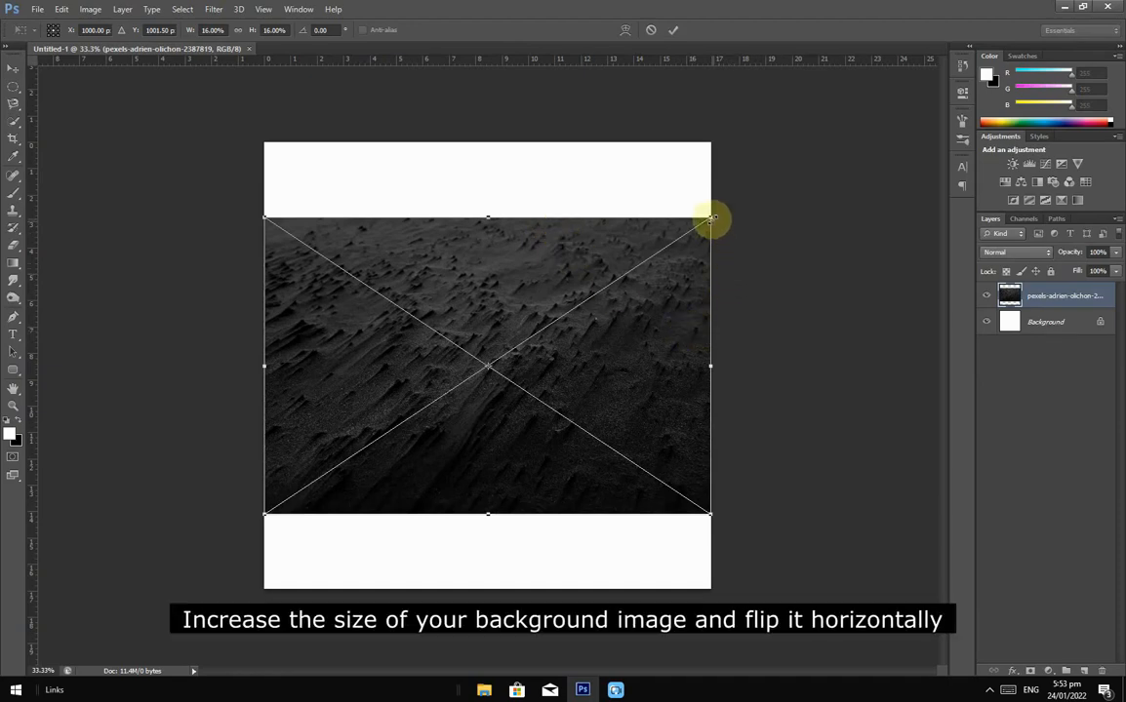
Step: Enlarge the sand photo from the centre past the canvas, flip it horizontally, and commit
key("shift")
key("shift+alt")
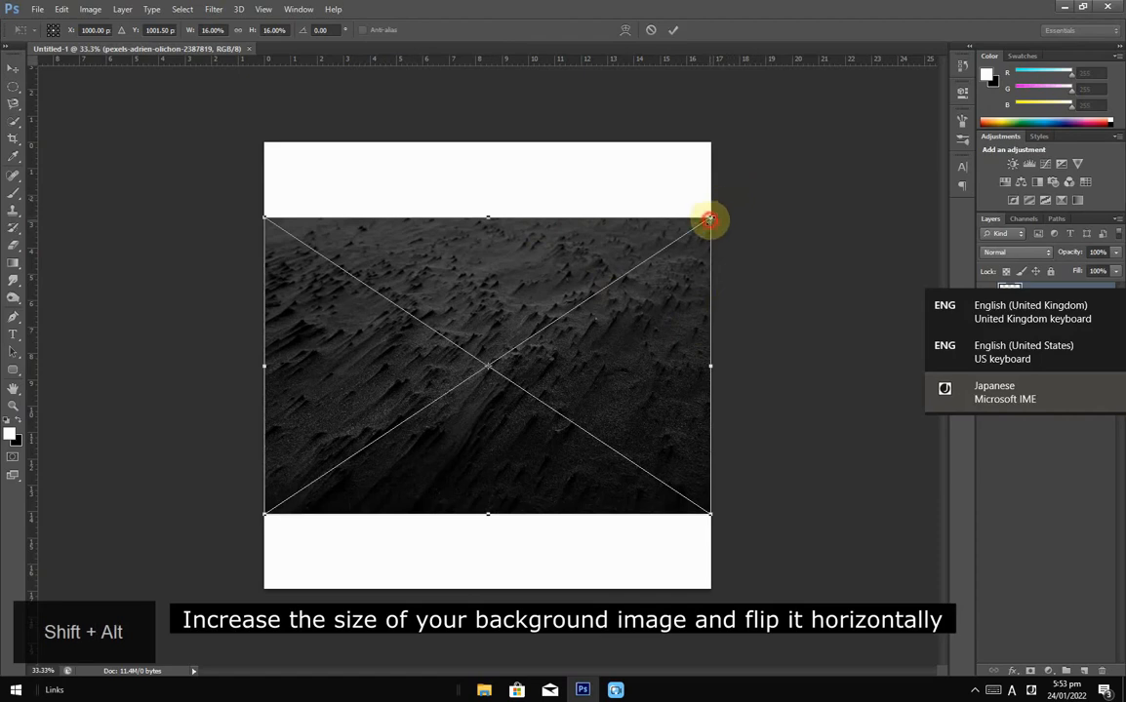
left_click_drag(709, 220, 836, 137)
key("shift+alt")
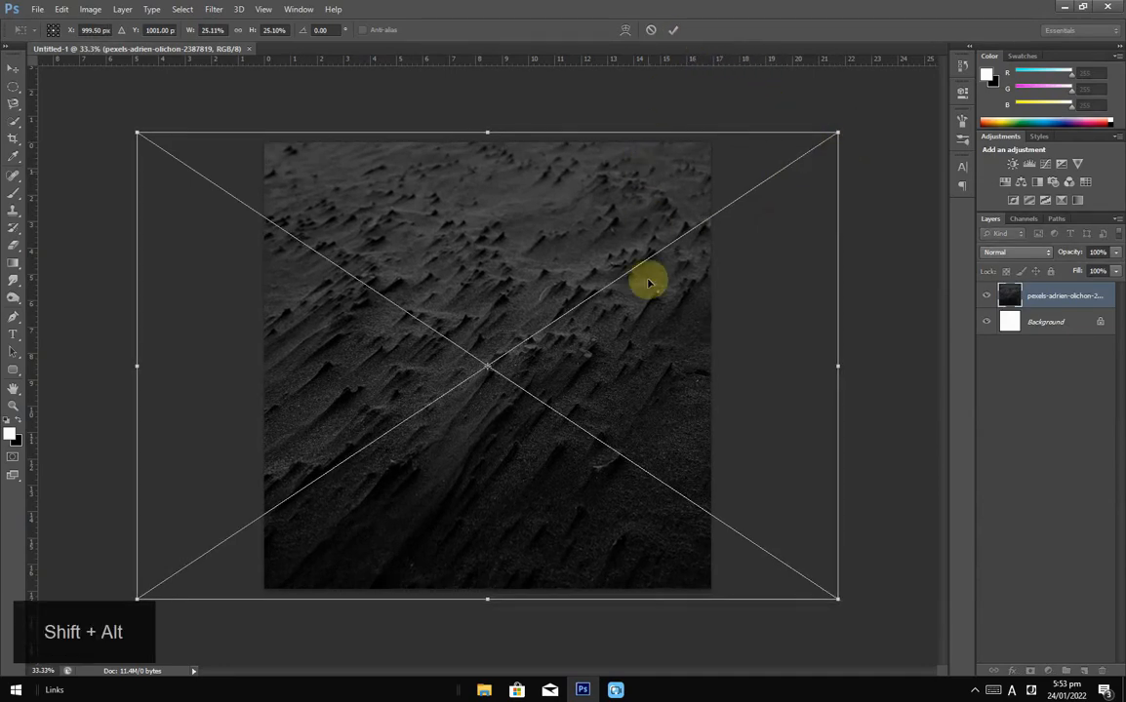
right_click(632, 360)
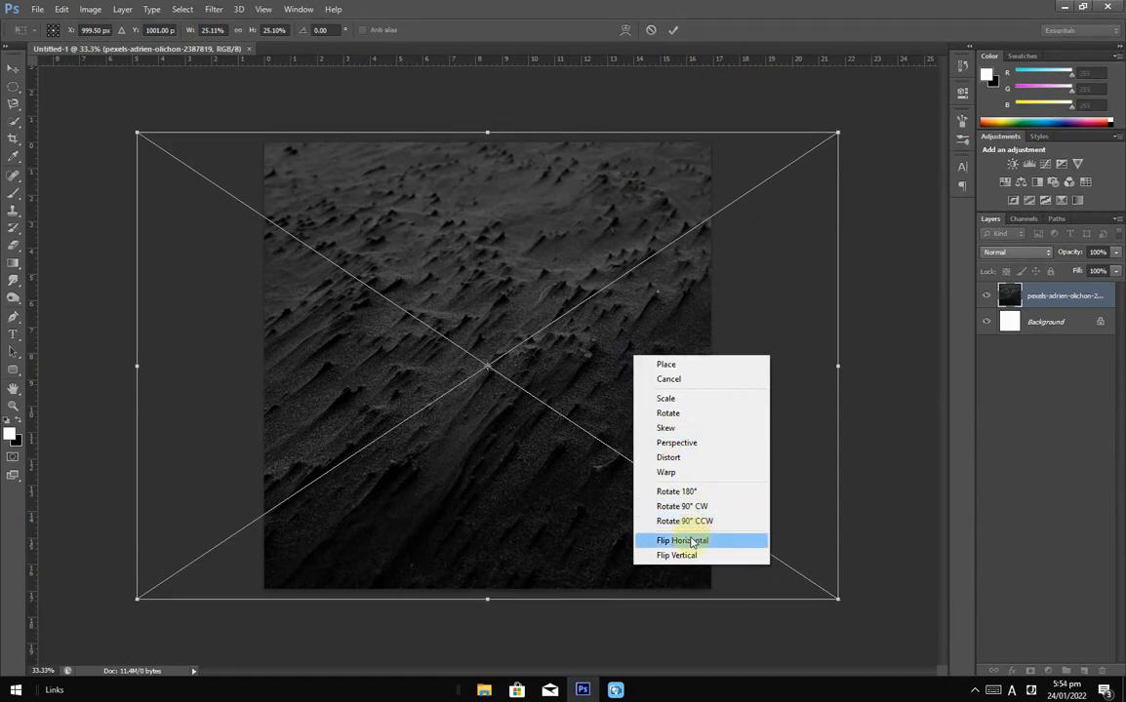
left_click(690, 540)
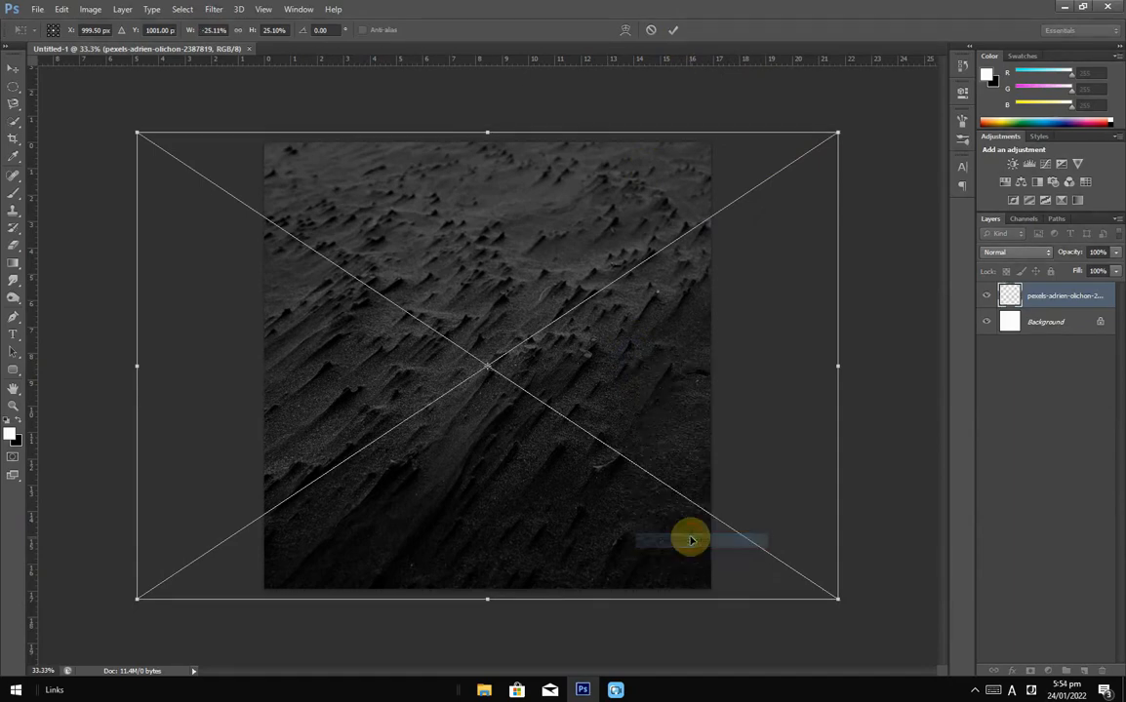
left_click(673, 30)
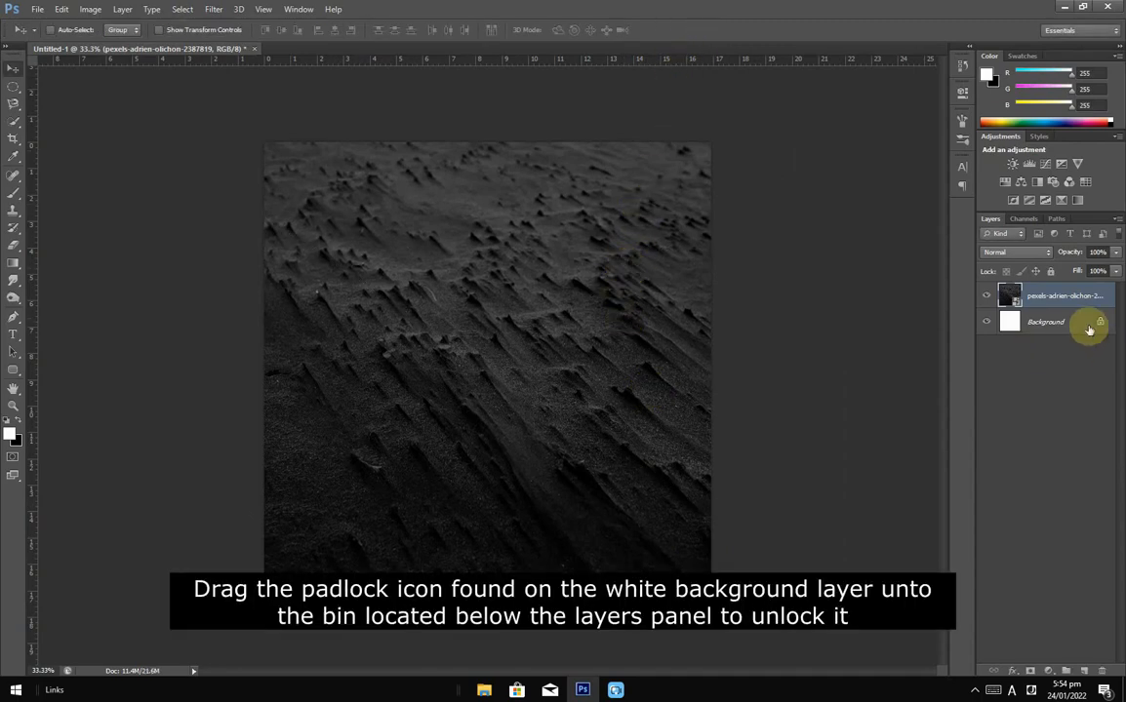
Step: Unlock the white Background layer and delete it, leaving only the sand photo layer
left_click_drag(1100, 325, 1100, 671)
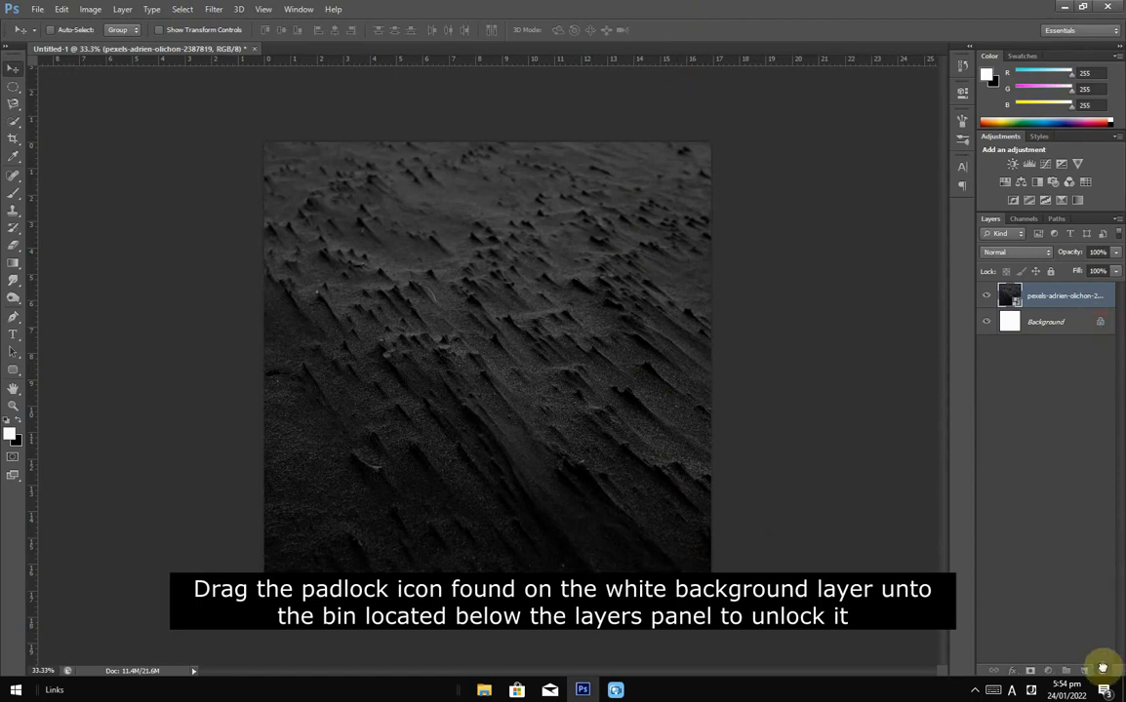
right_click(1045, 326)
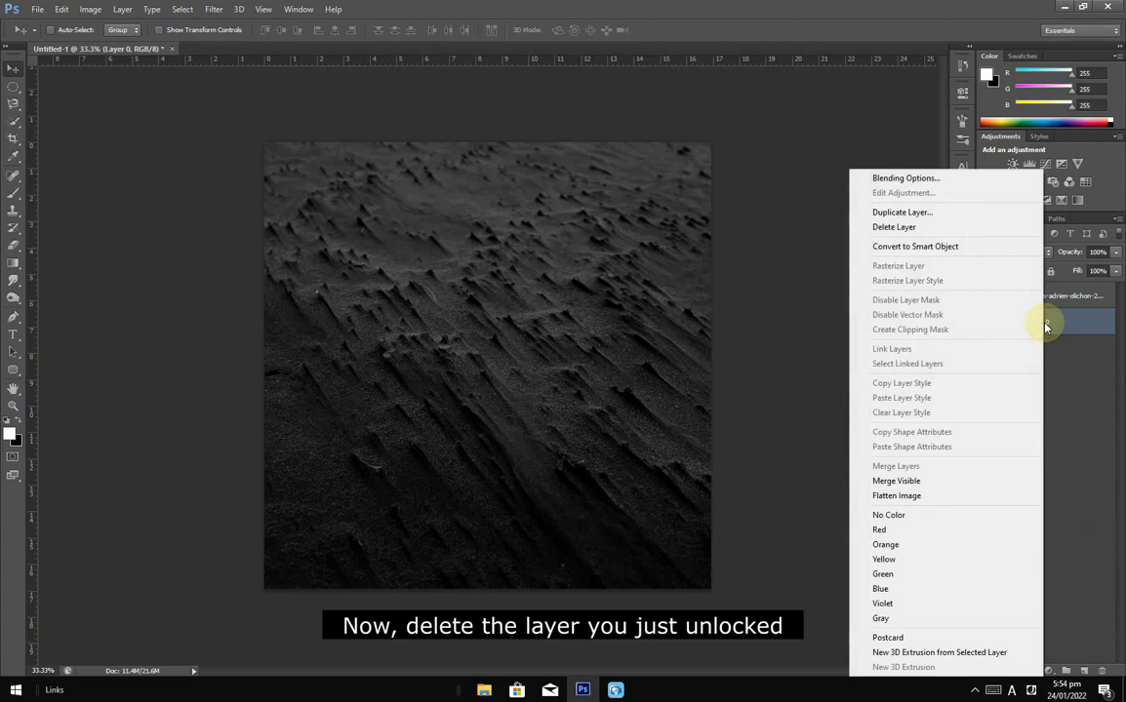
left_click(927, 226)
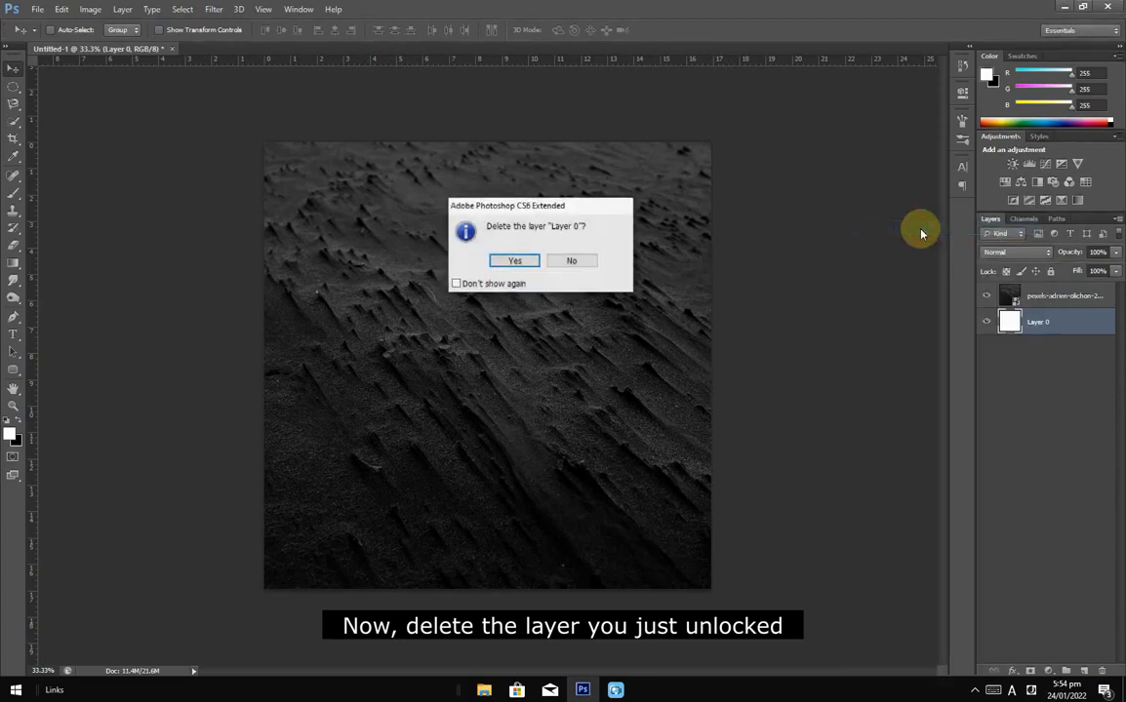
left_click(539, 264)
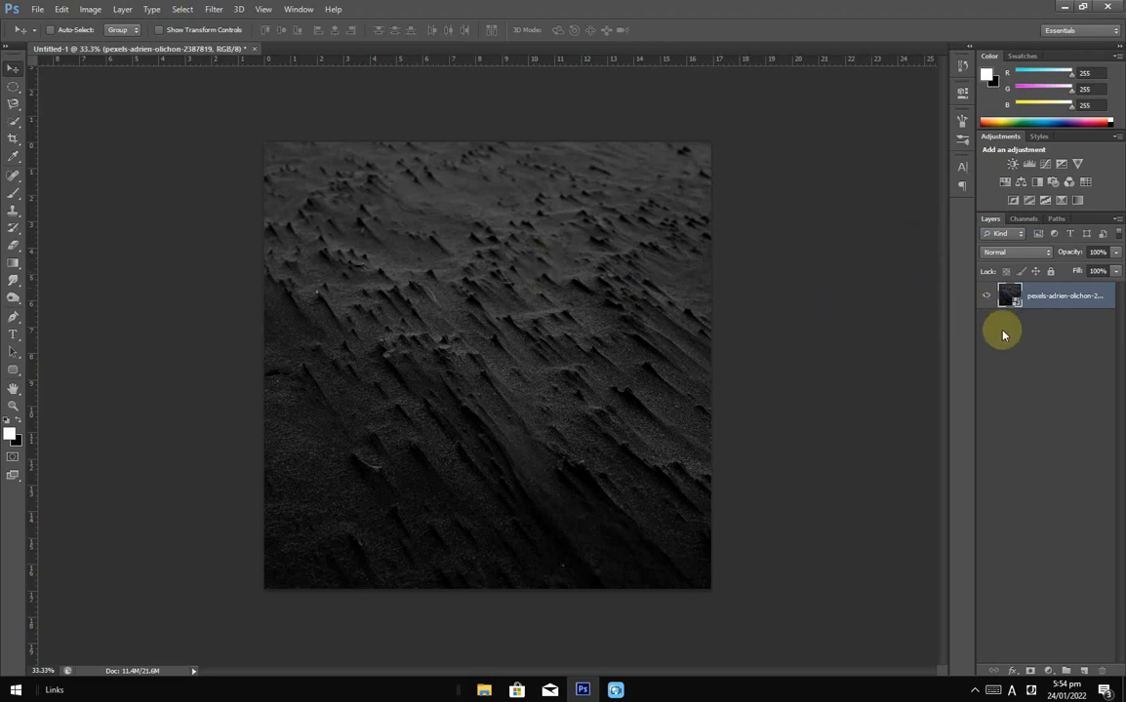
left_click(1045, 671)
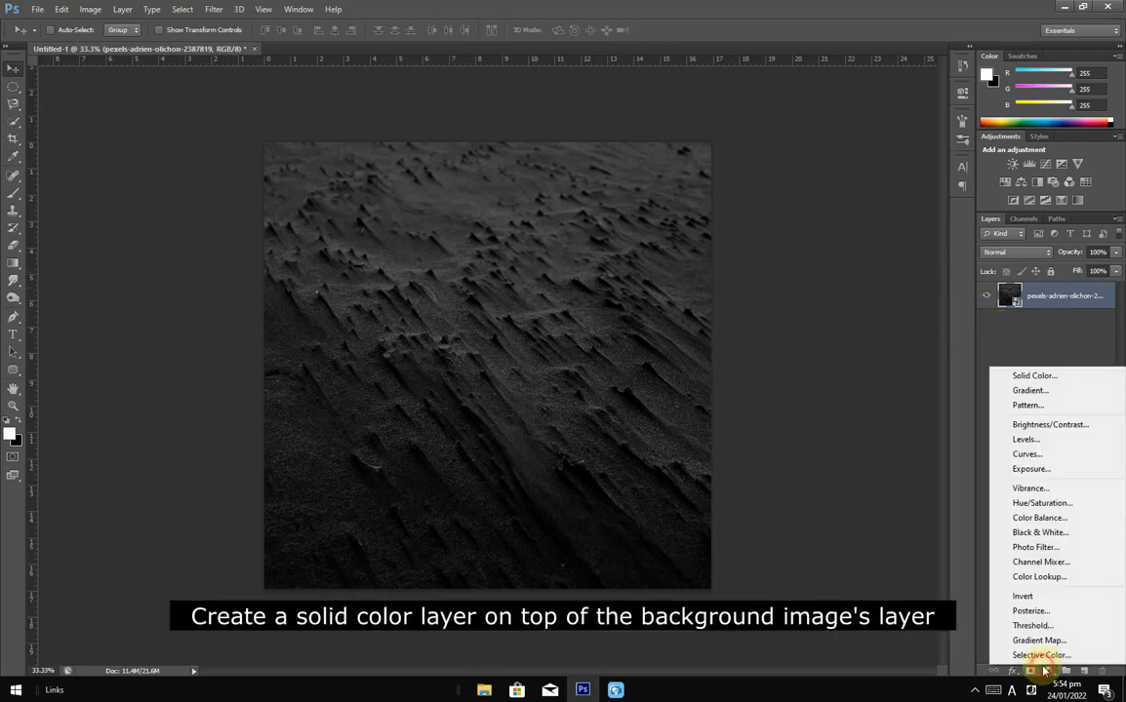
Step: Add a black Solid Color fill layer above the sand and set its opacity to 25%
left_click(1031, 375)
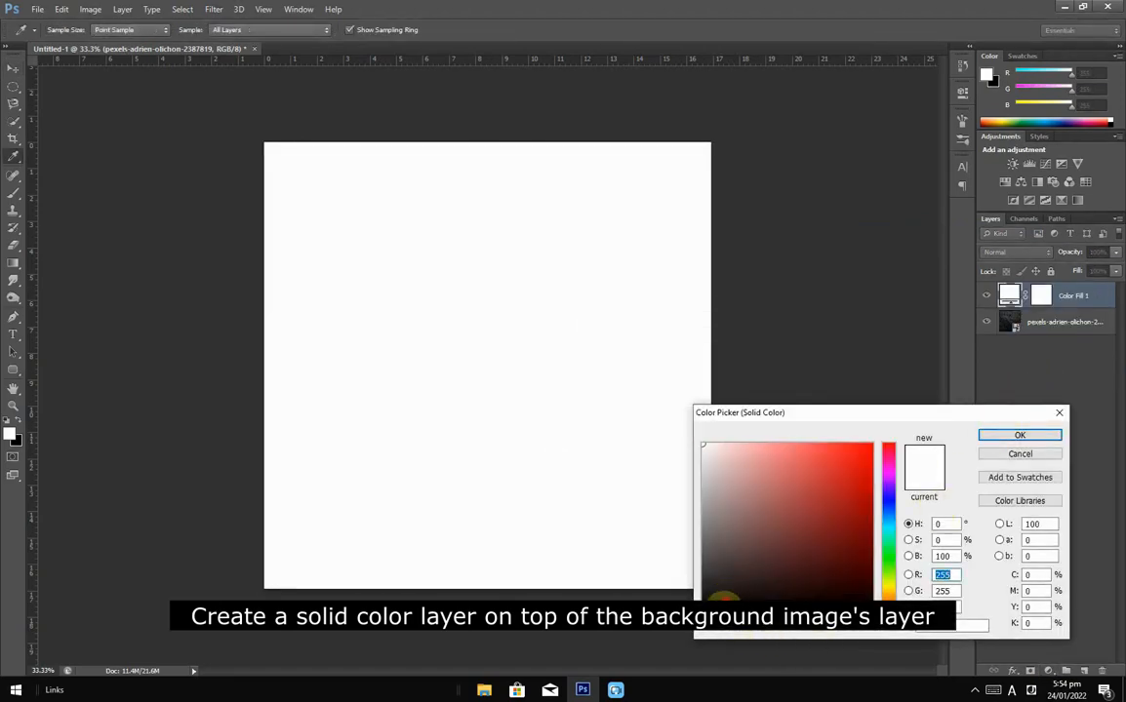
left_click(713, 613)
left_click(1019, 435)
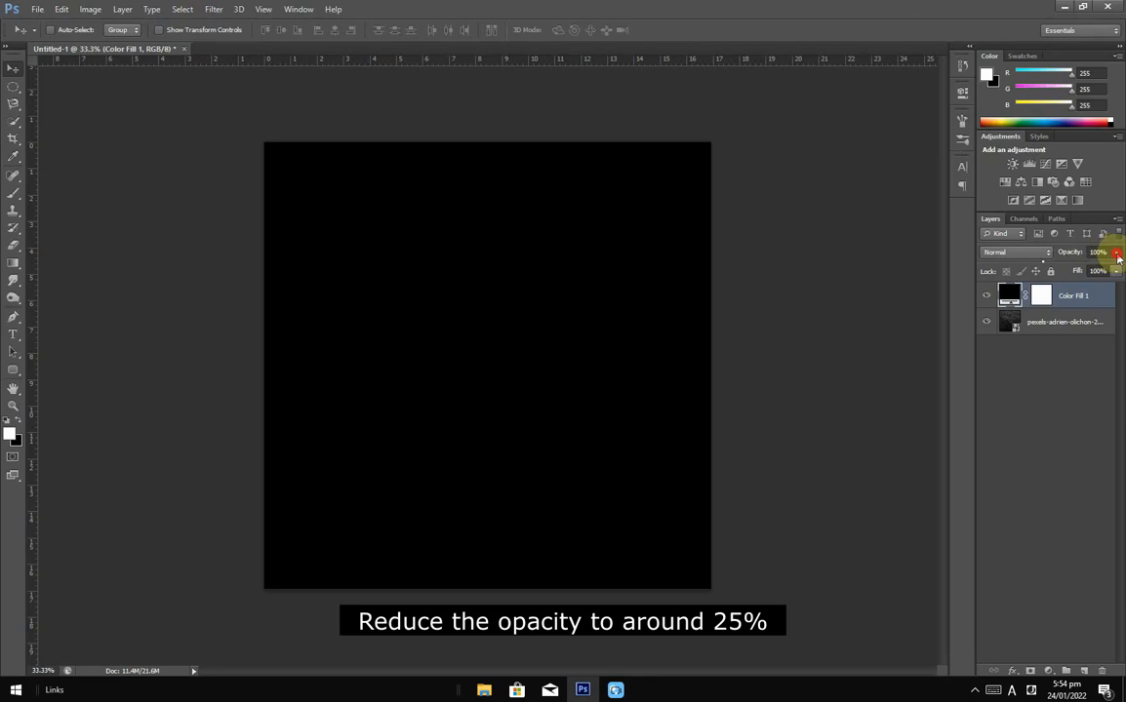
left_click(1117, 253)
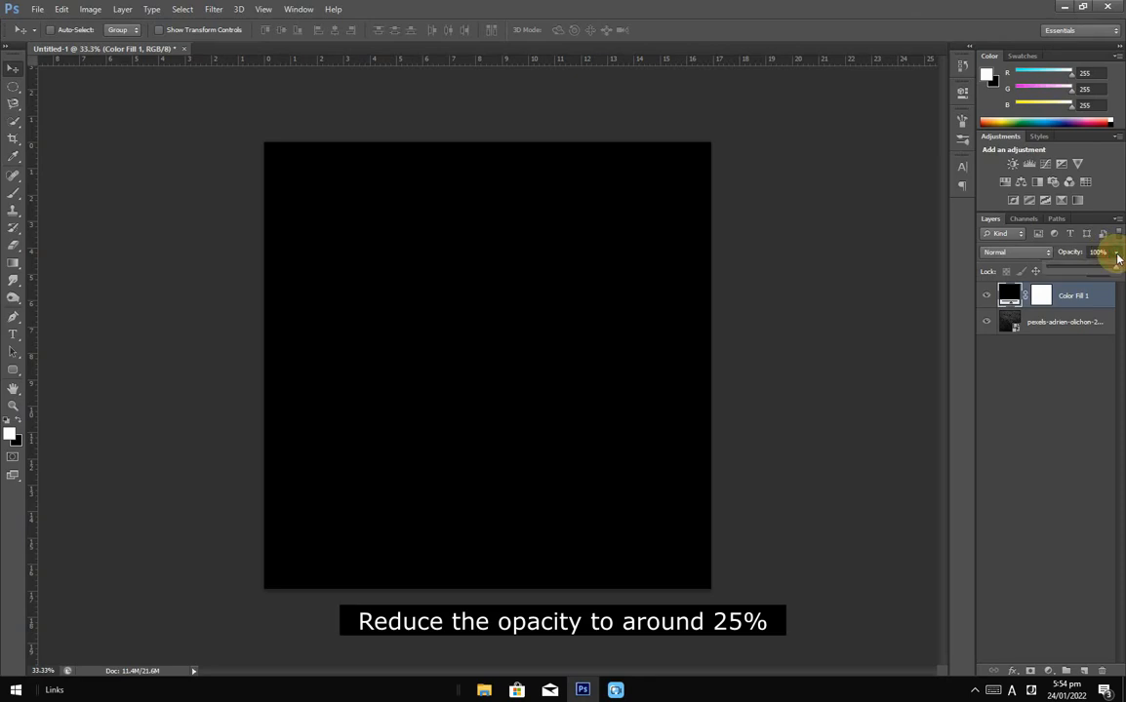
left_click(1064, 271)
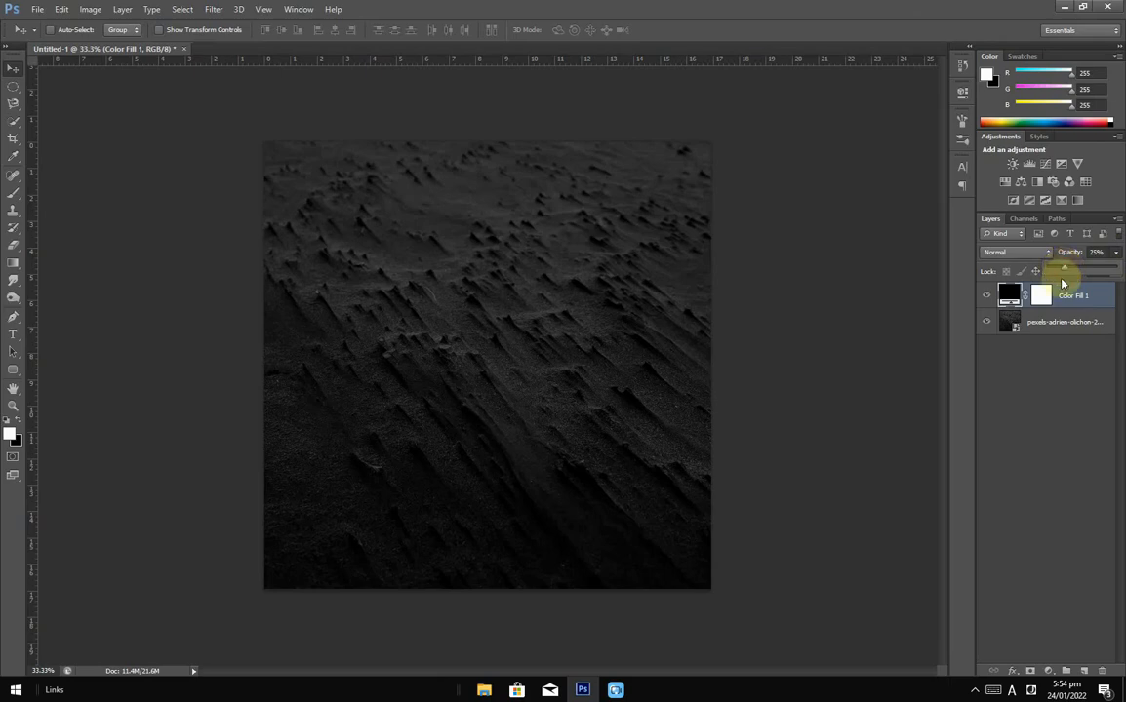
left_click(1078, 295)
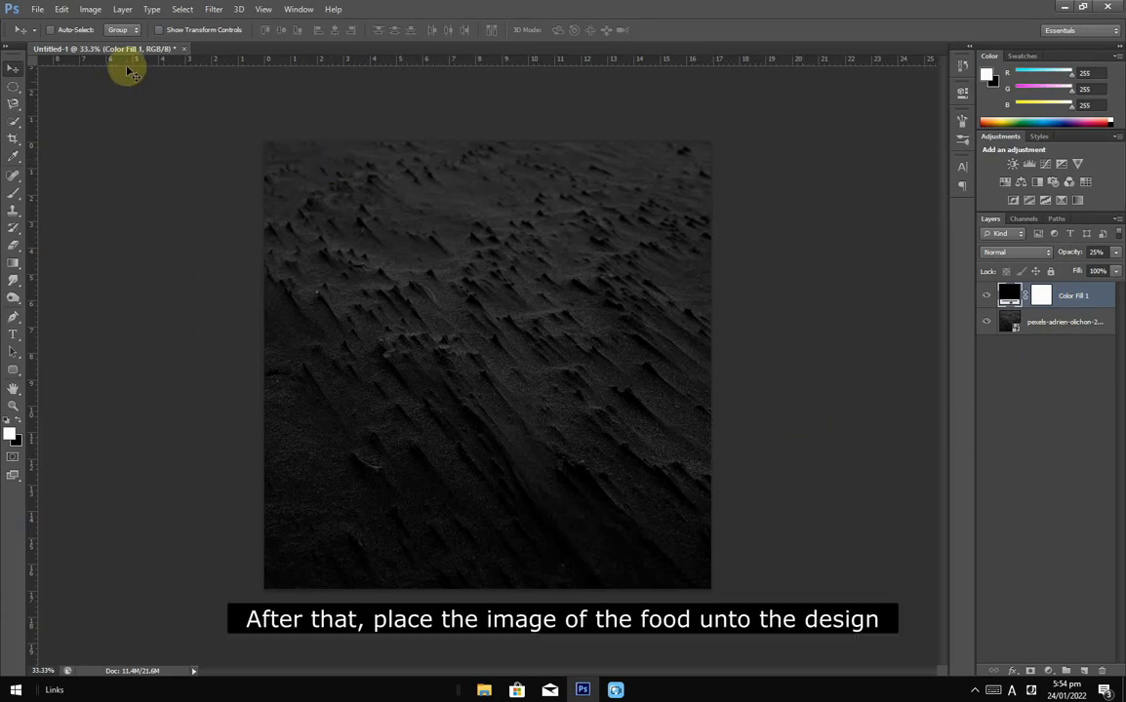
Step: Place the food image into the poster, scaling it down slightly
left_click(39, 9)
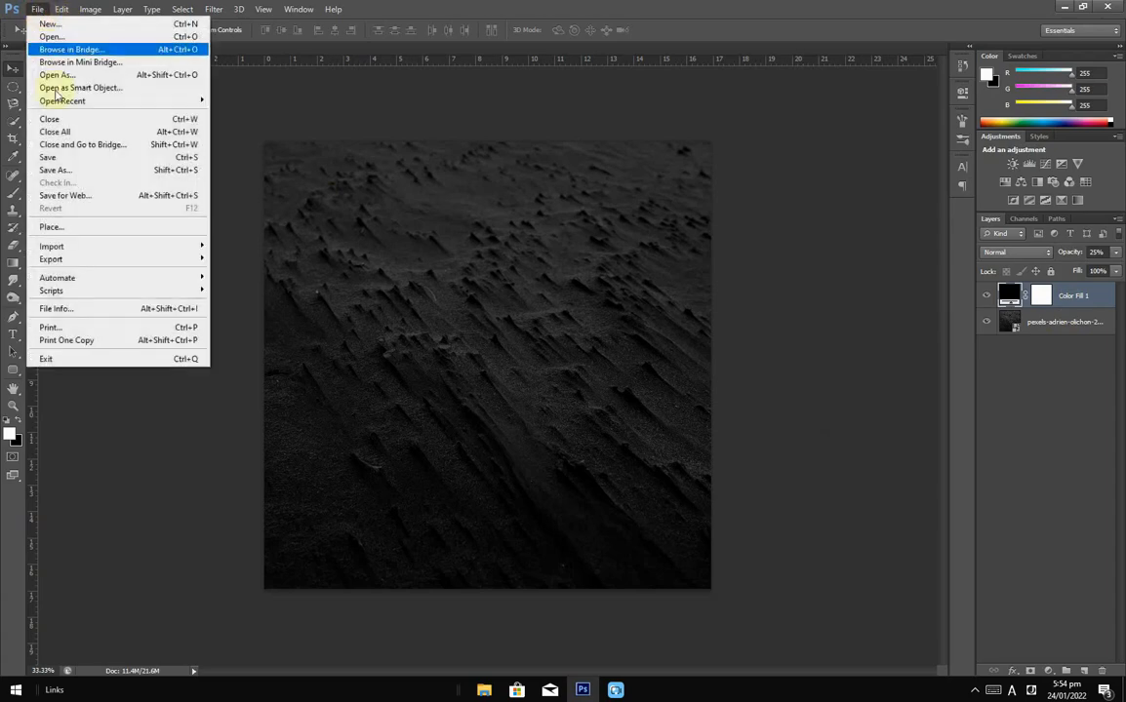
left_click(64, 232)
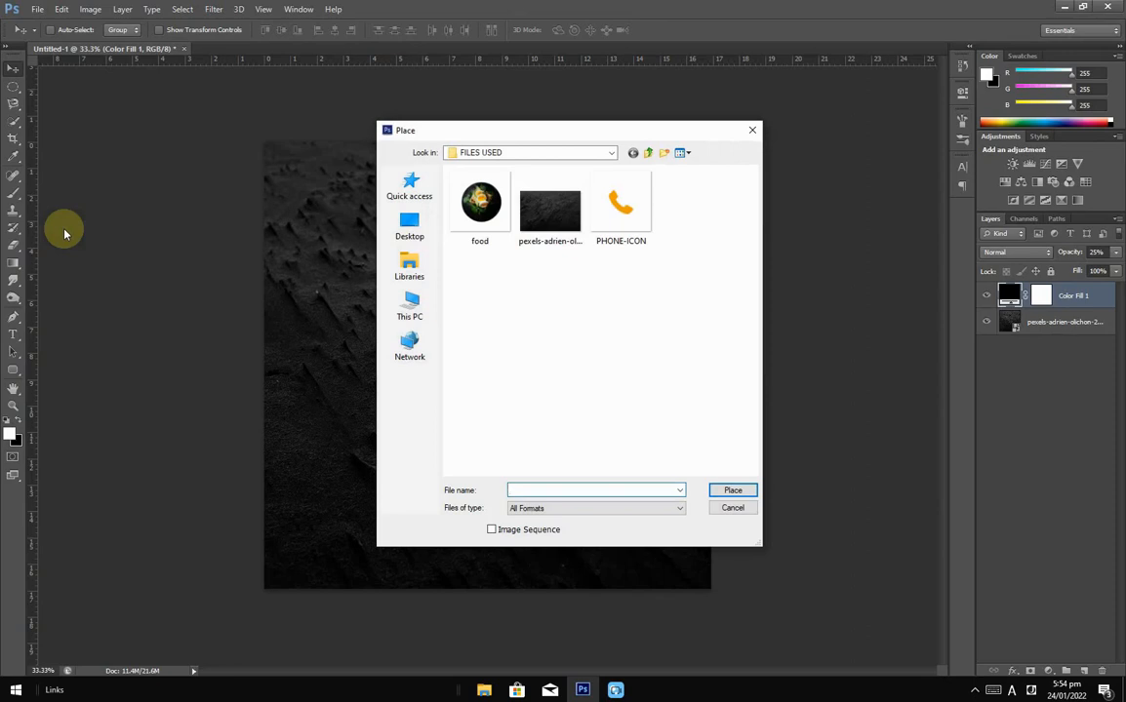
left_click(507, 230)
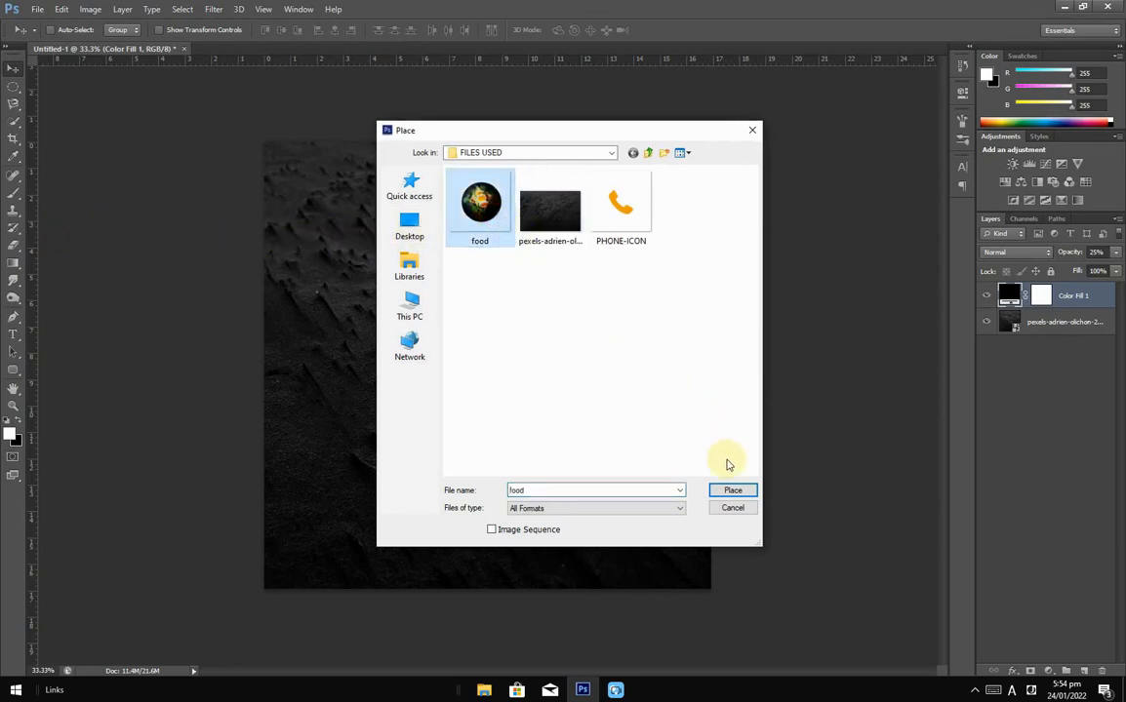
left_click(734, 491)
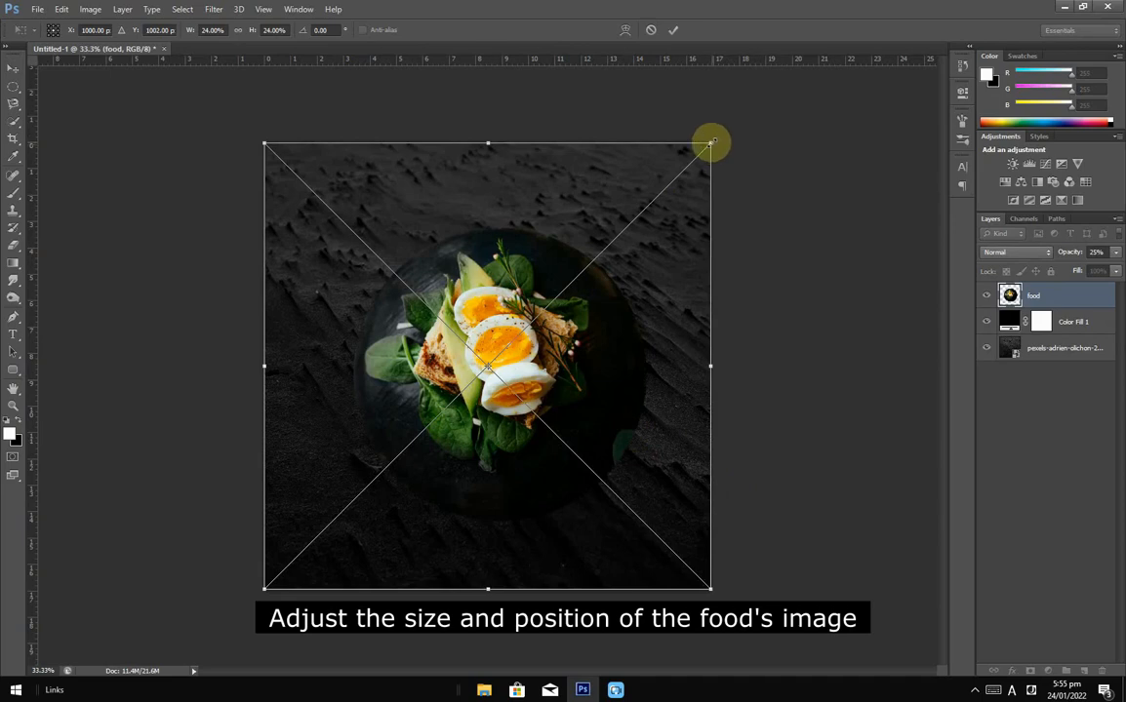
key("shift")
left_click_drag(710, 142, 687, 167)
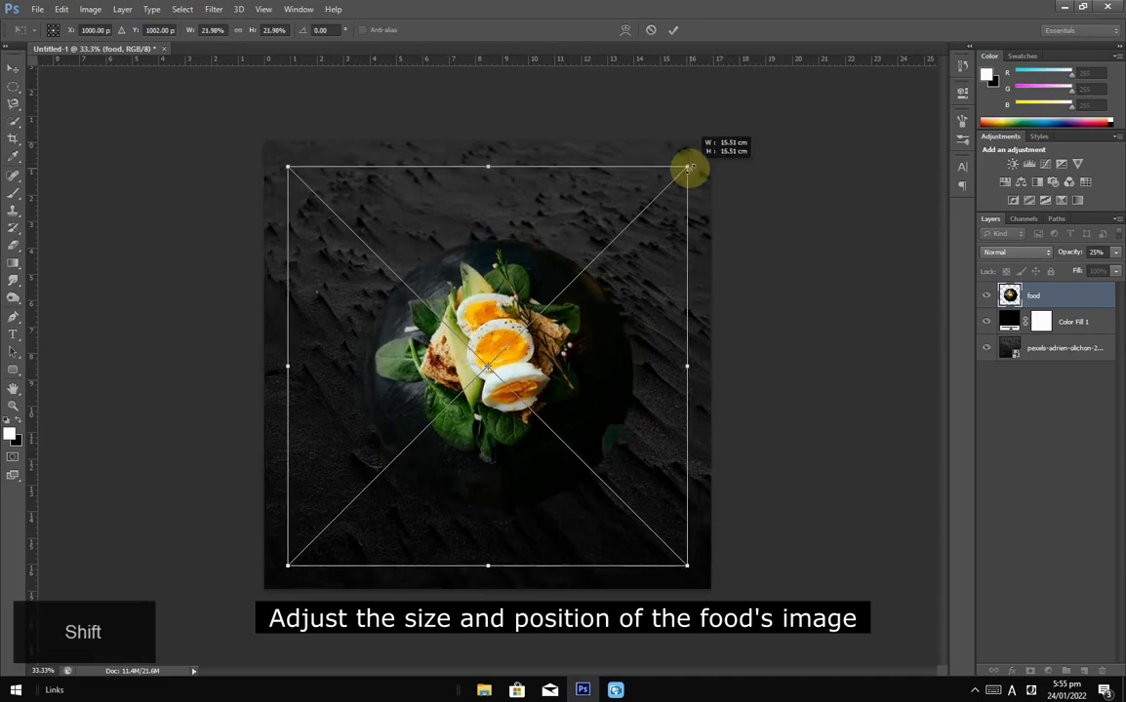
left_click_drag(552, 371, 551, 366)
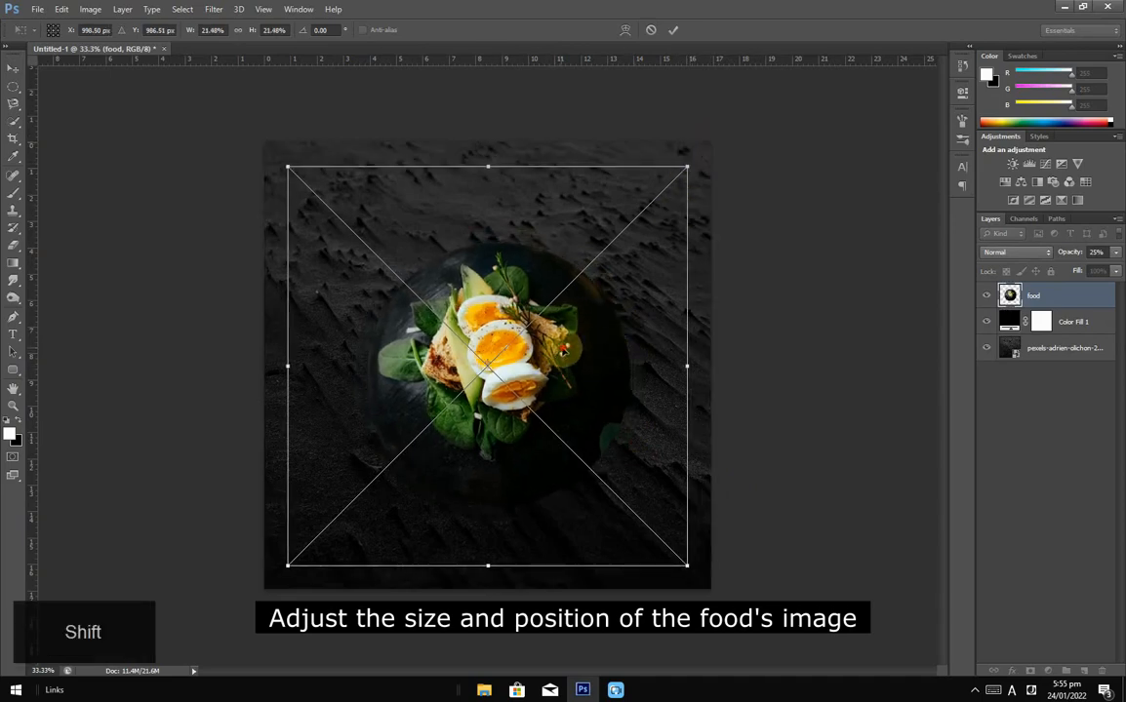
left_click(675, 31)
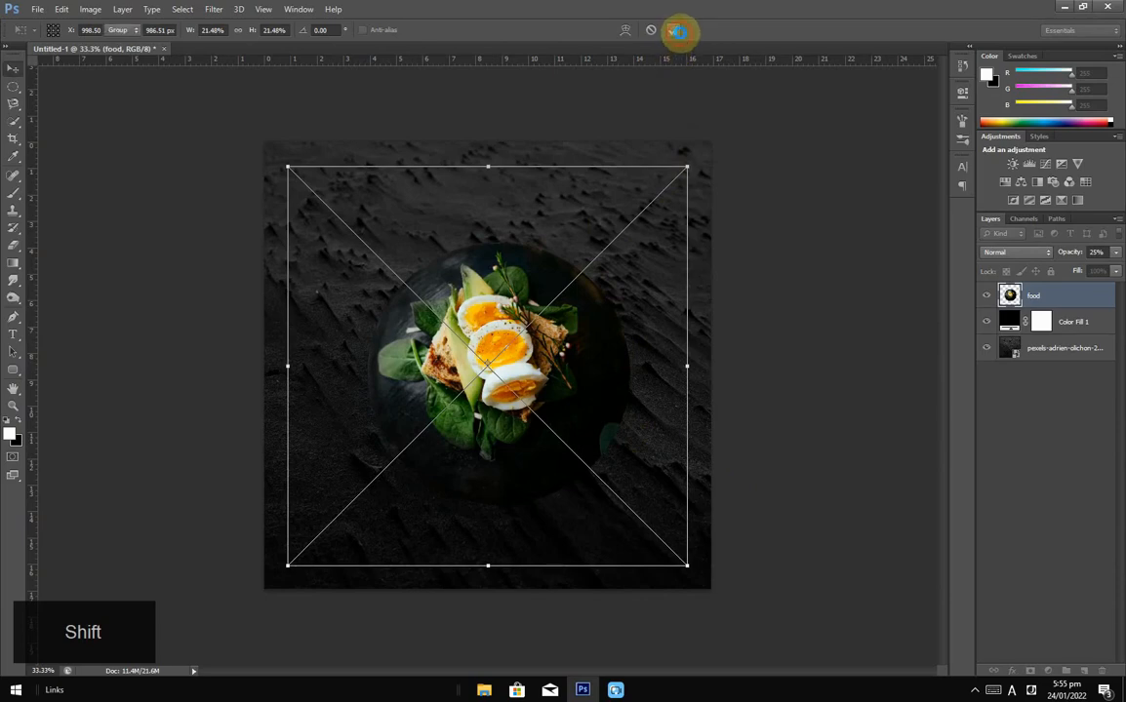
Step: Move the food photo right, enlarge it slightly, and nudge it down and right
left_click_drag(524, 387, 647, 395)
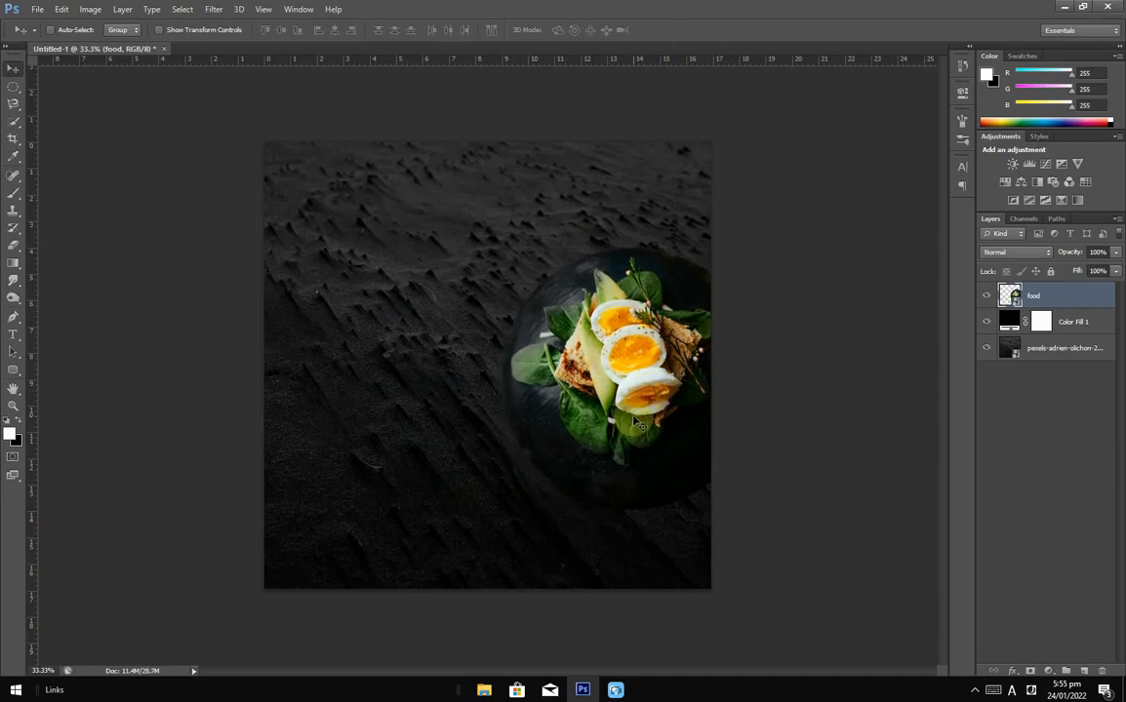
key("ctrl+t")
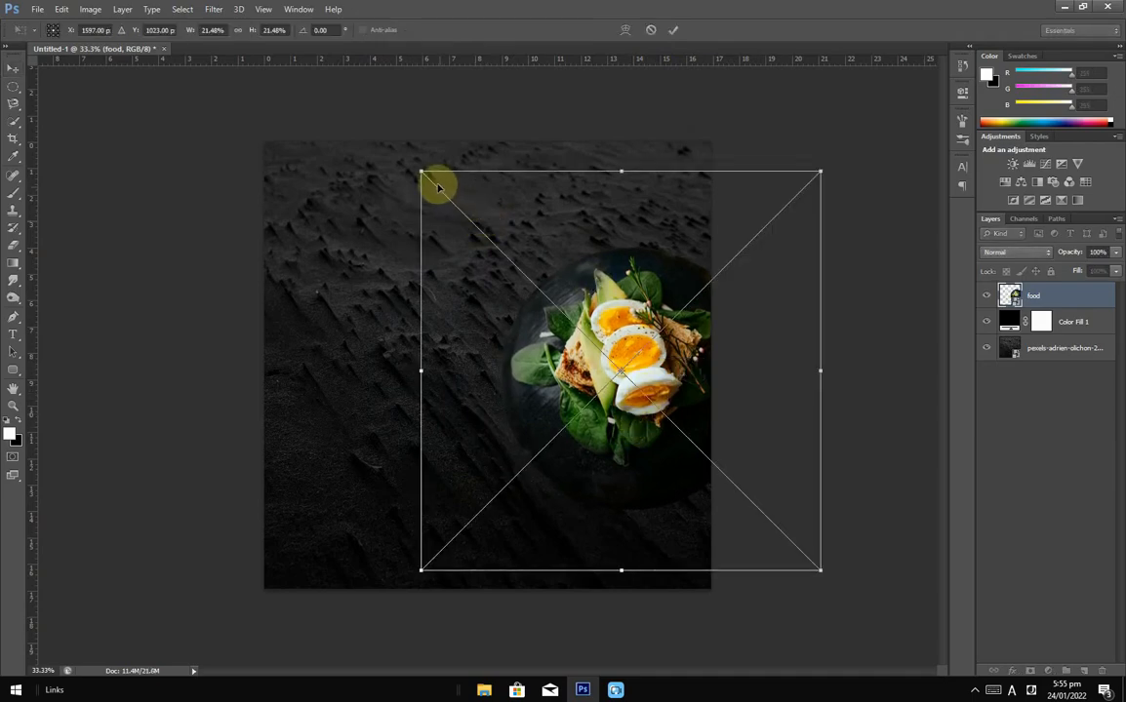
left_click_drag(420, 172, 374, 125)
left_click(674, 31)
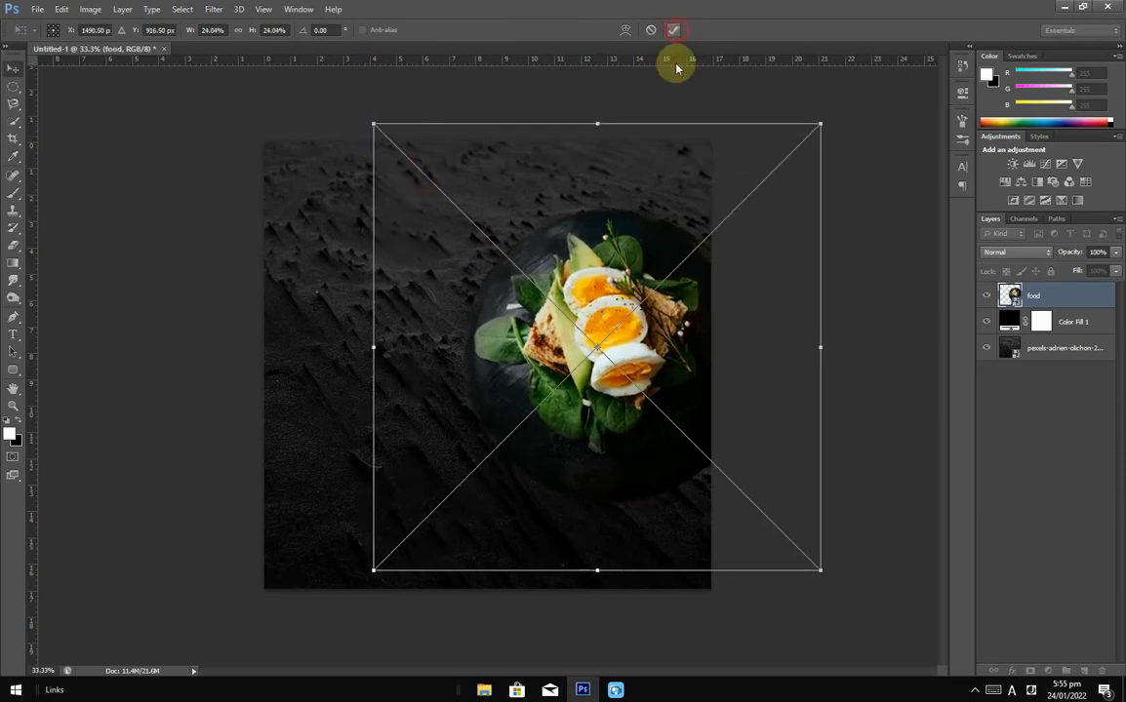
left_click_drag(632, 362, 642, 376)
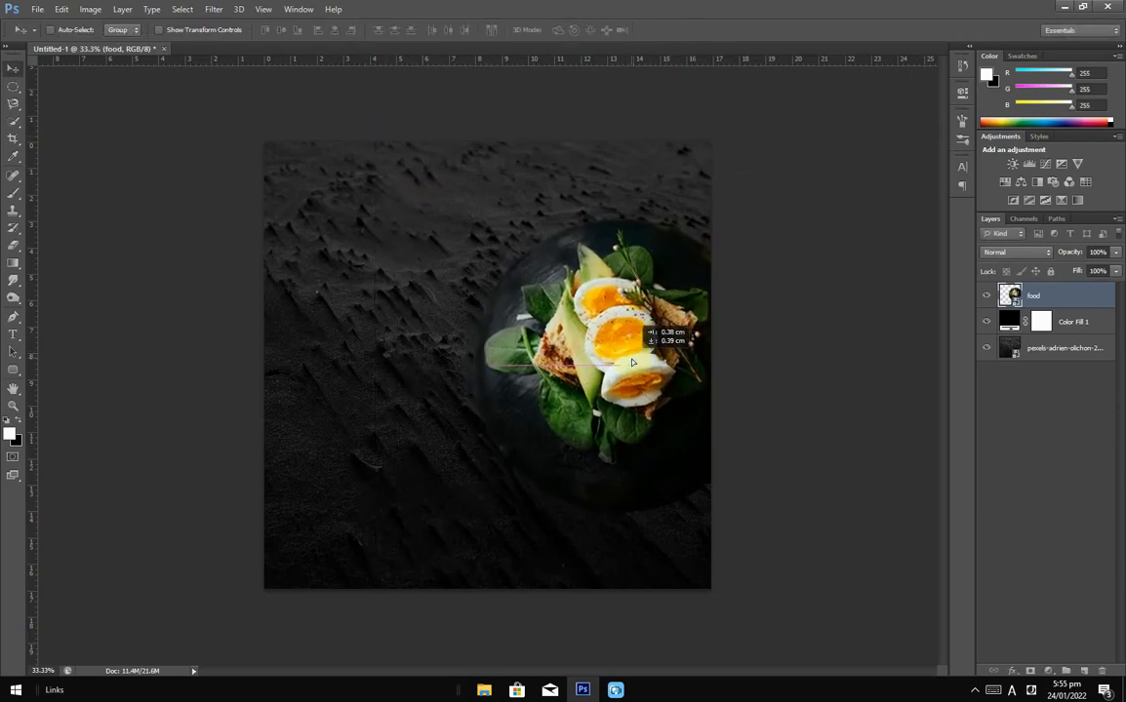
left_click(1076, 323)
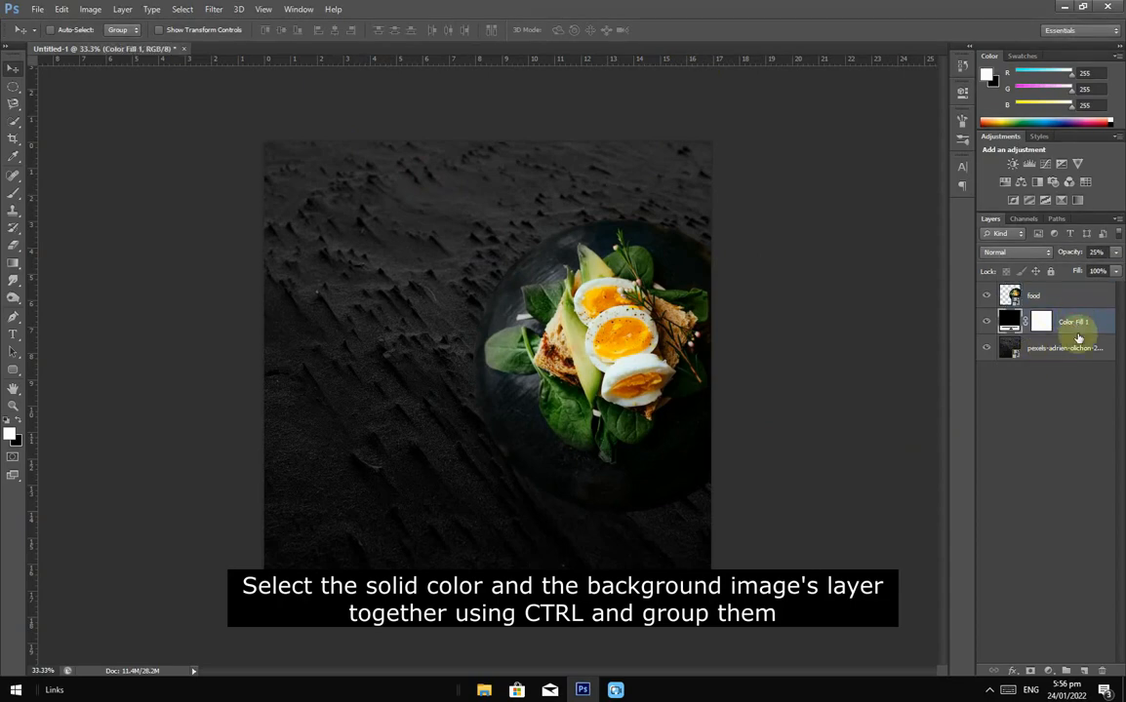
Step: Group Color Fill 1 with the sand photo layer and name the group 'background'
left_click(1081, 350, "ctrl")
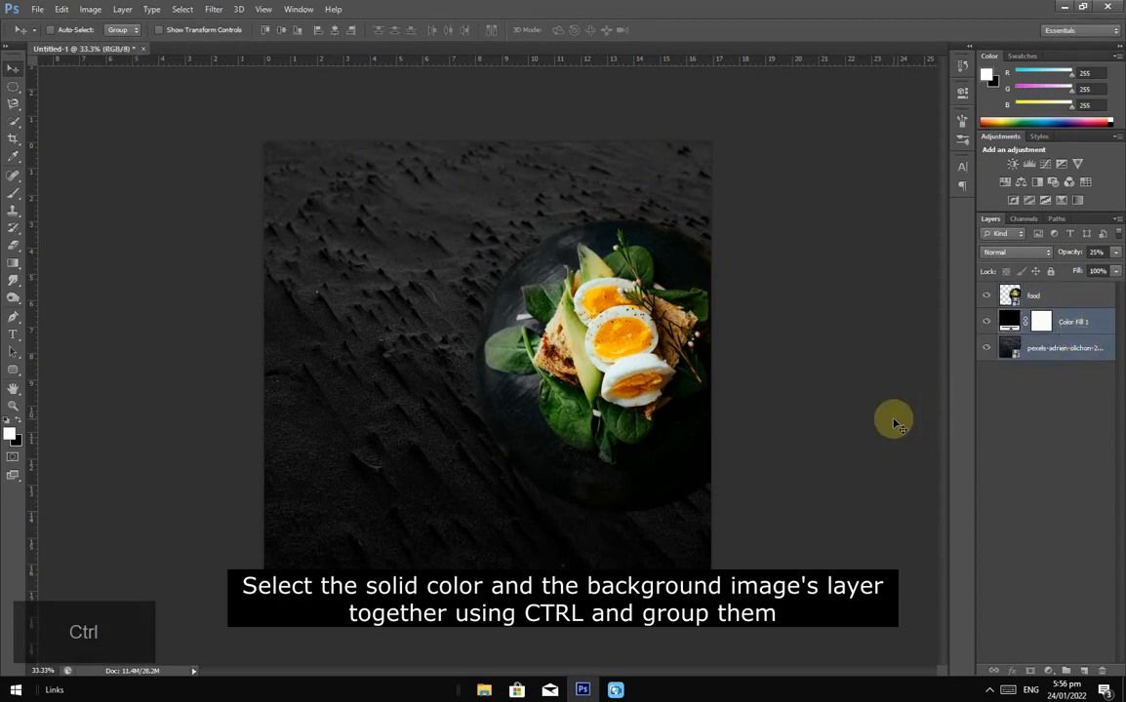
key("ctrl+g")
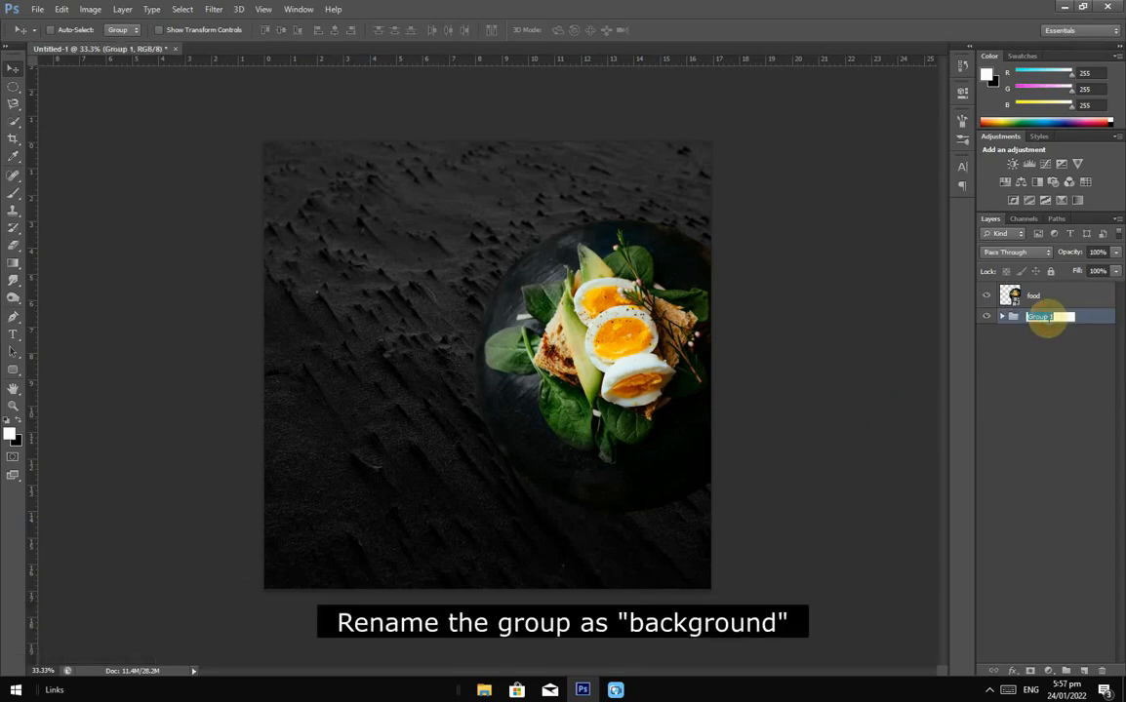
key("Caps_Lock")
type("b")
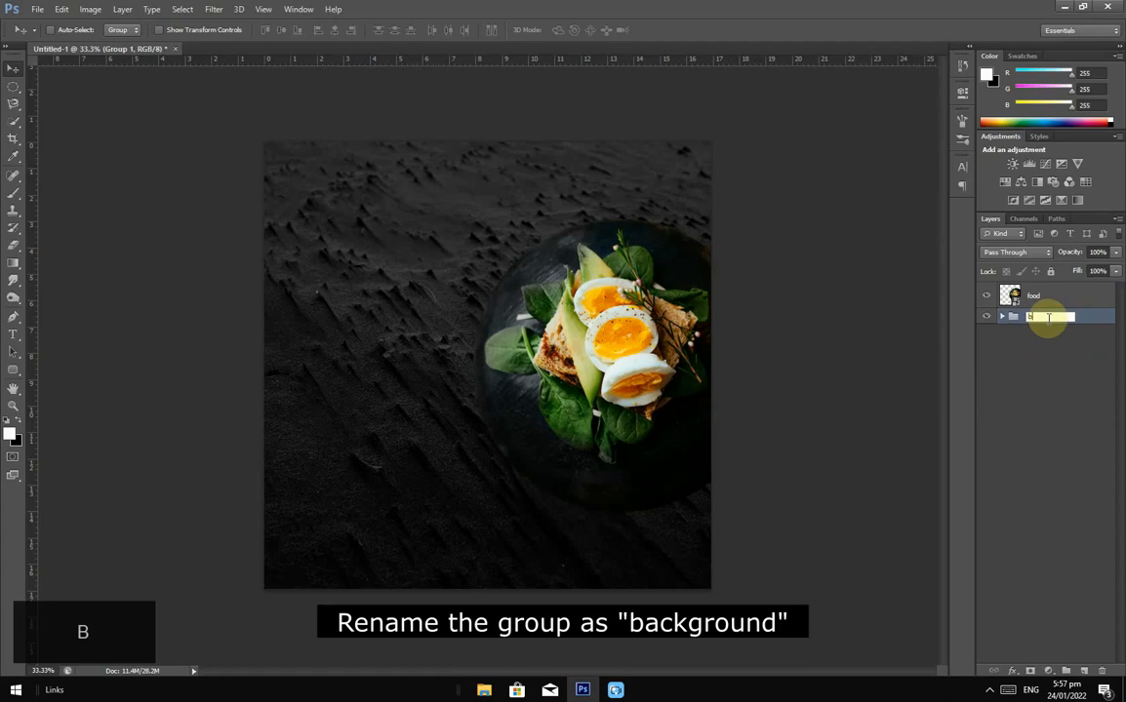
type("ackg")
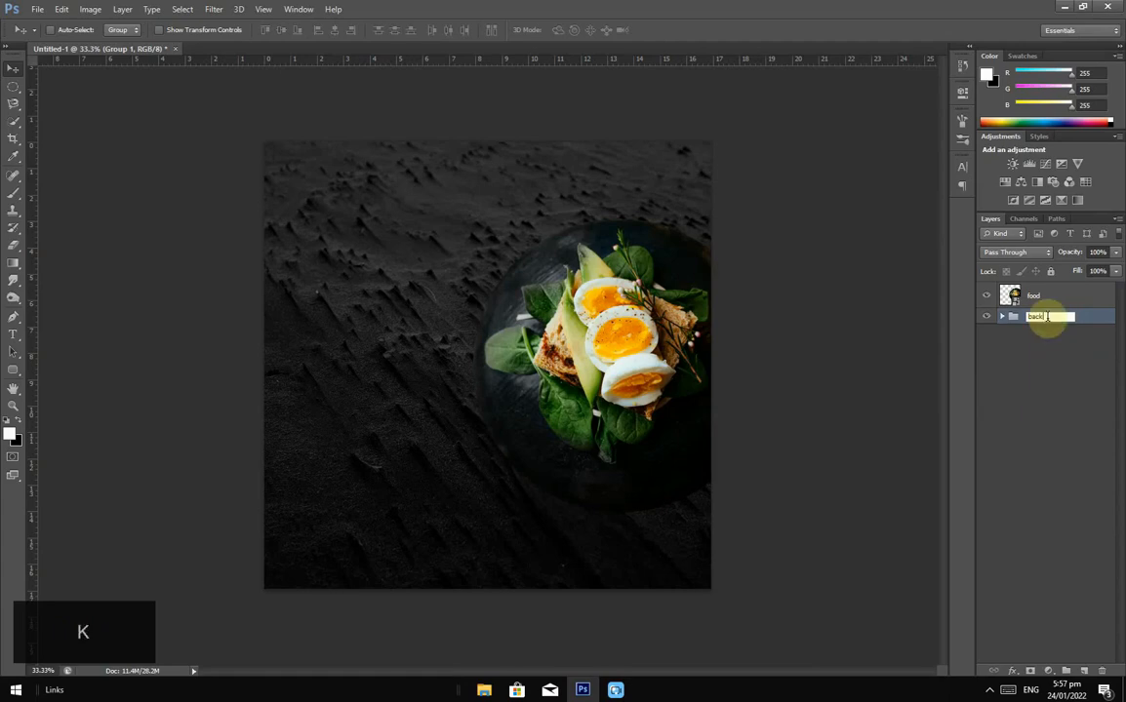
type("round")
key("Return")
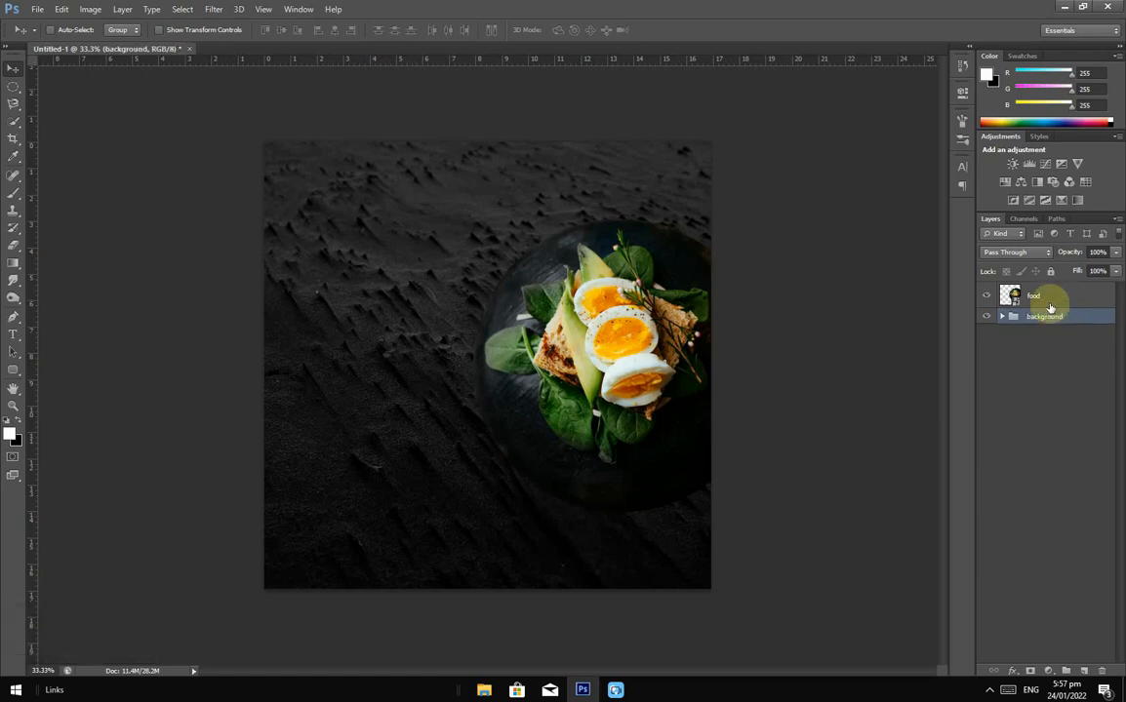
left_click(1047, 300)
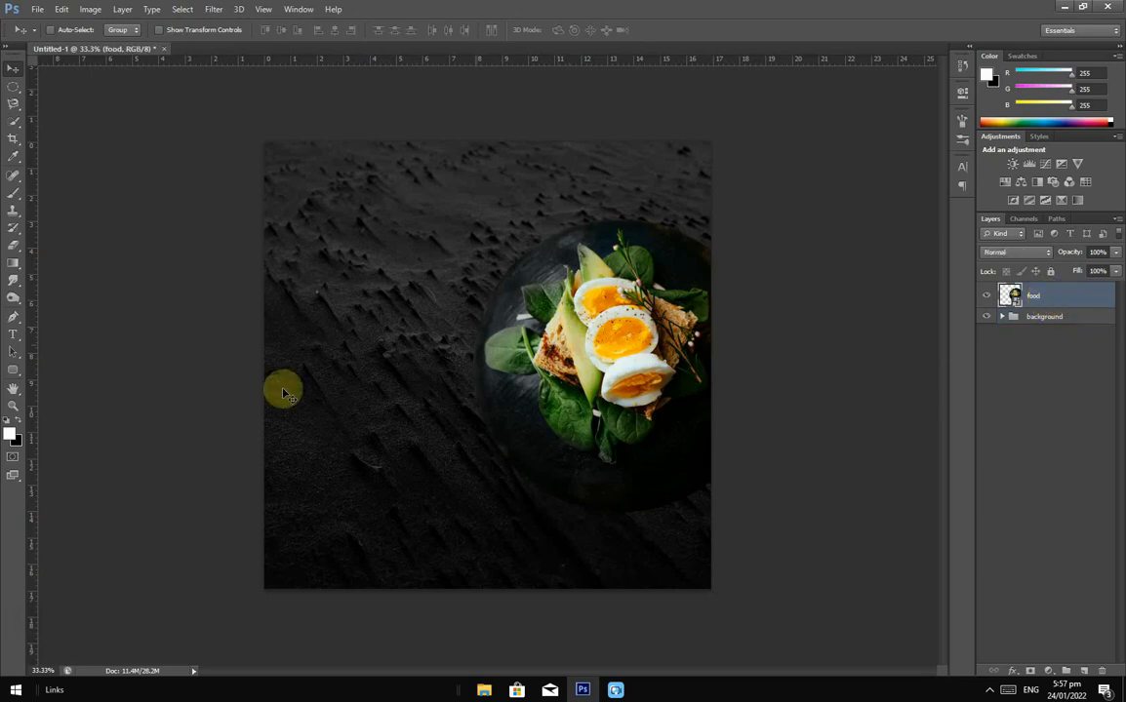
Step: Draw a large circle over the food plate with the Ellipse Tool
left_click(12, 371)
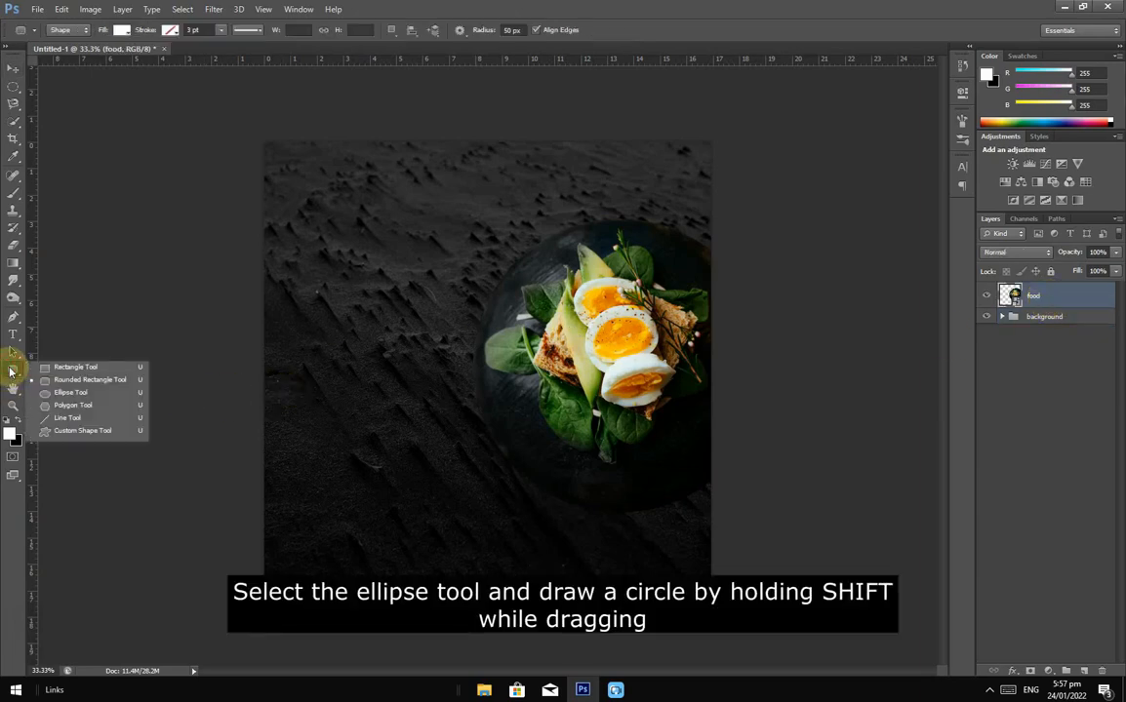
left_click(66, 393)
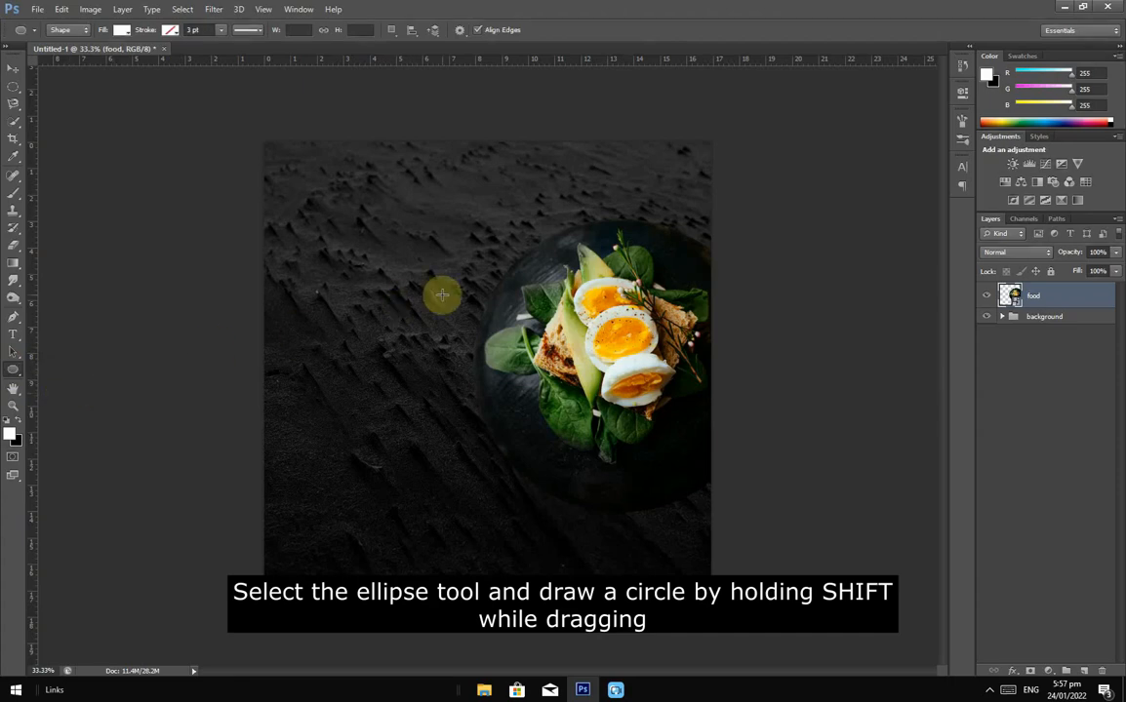
left_click_drag(447, 199, 800, 522)
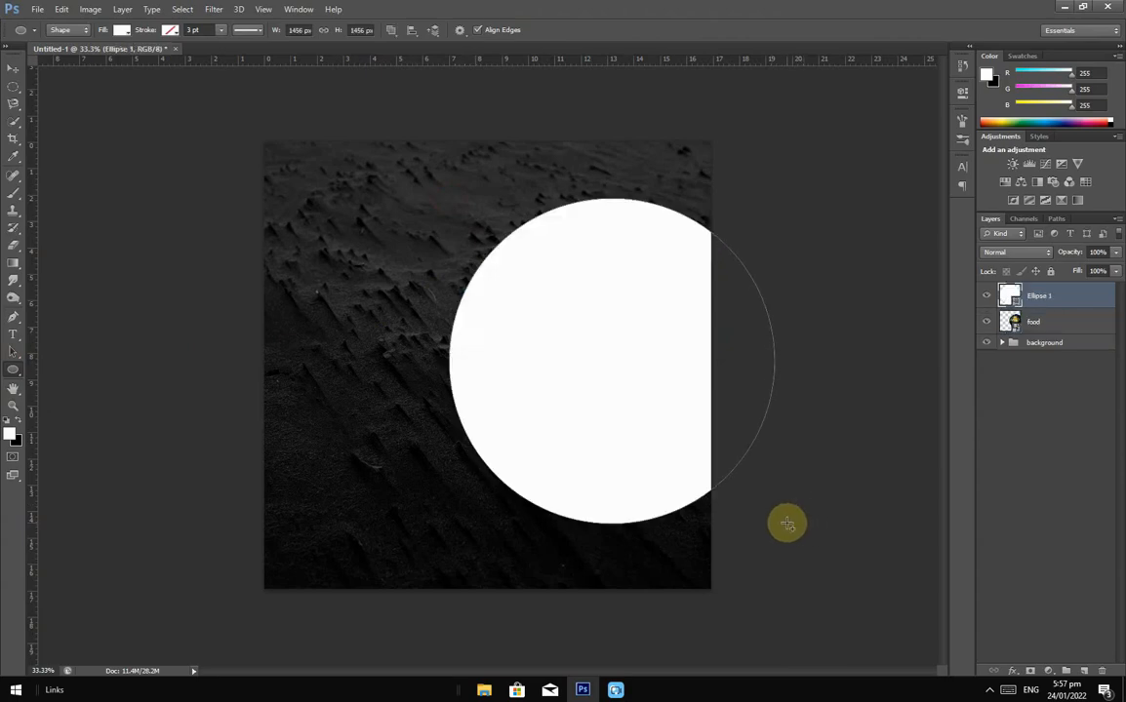
Step: Give the circle no fill and a white 2 pt stroke, then centre it on the plate
left_click(121, 30)
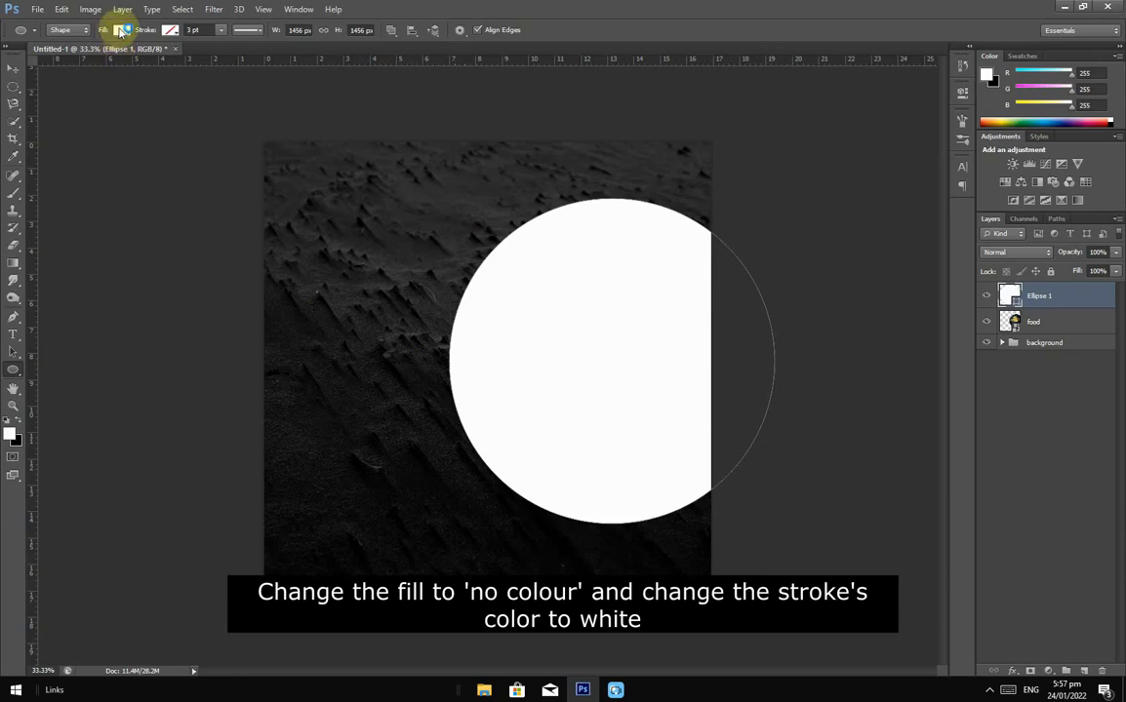
left_click(121, 30)
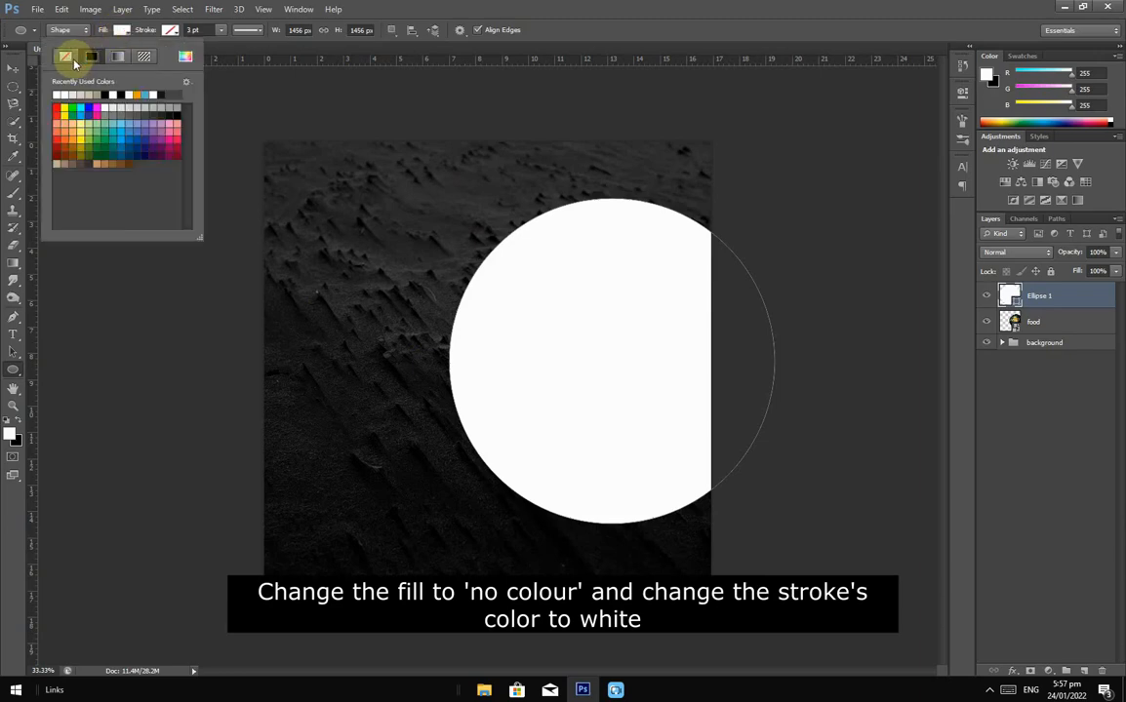
left_click(66, 57)
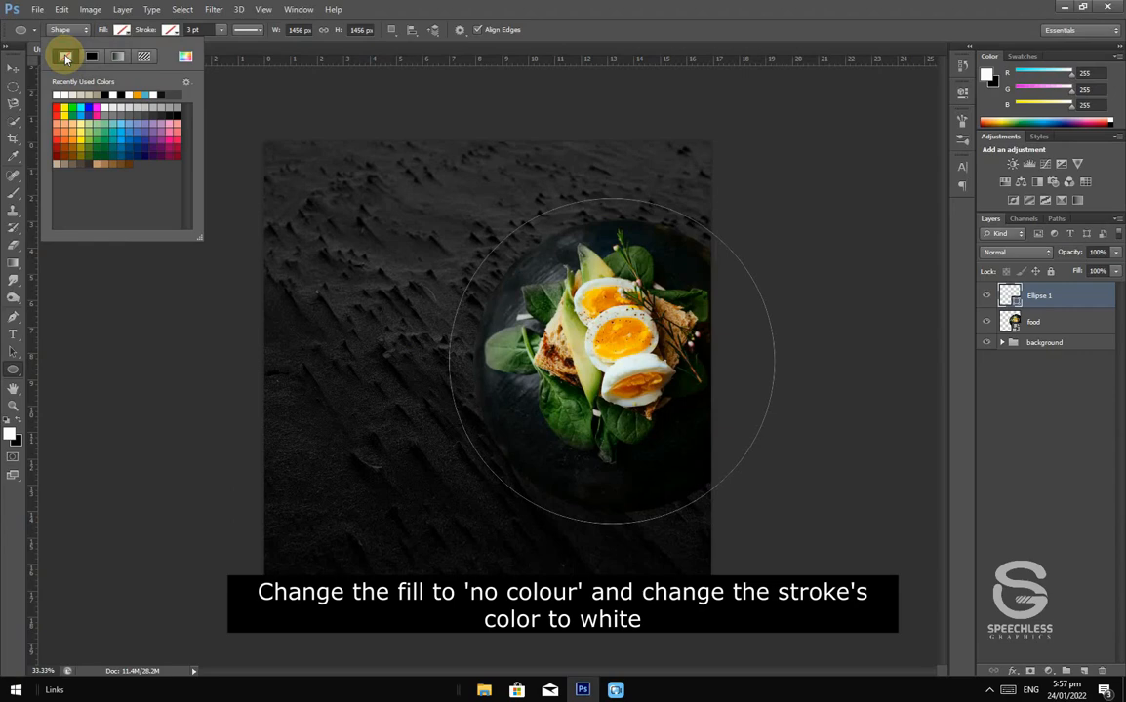
left_click(170, 30)
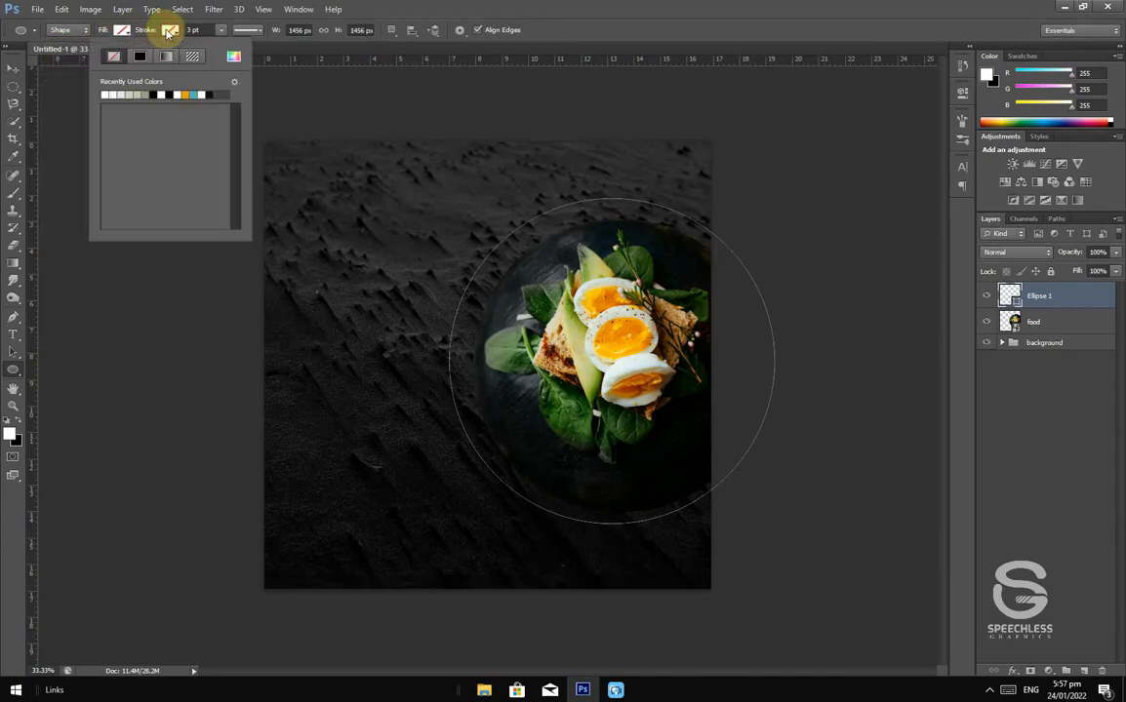
left_click(105, 93)
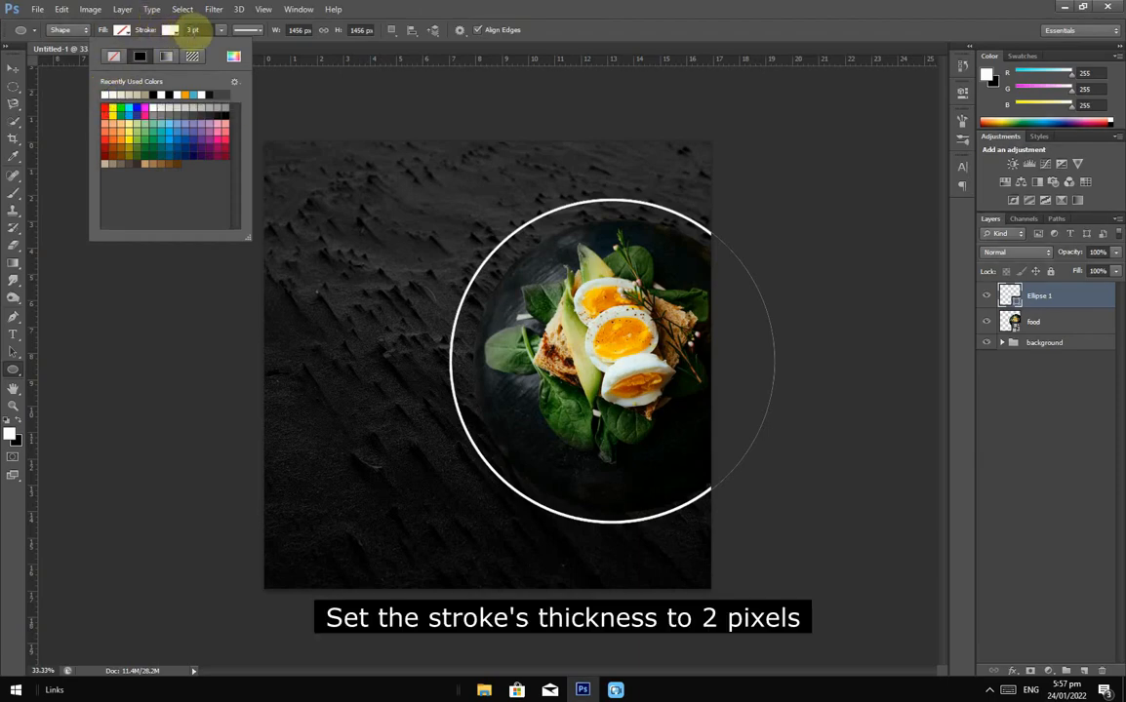
left_click(192, 29)
left_click(192, 29)
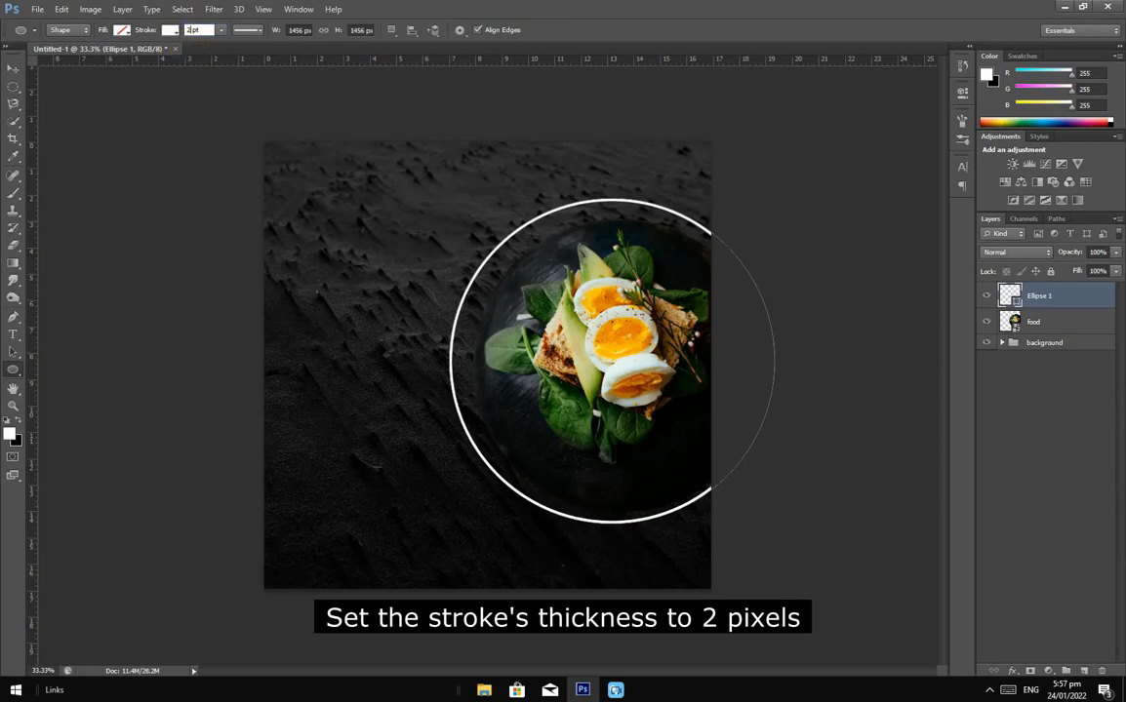
left_click(15, 72)
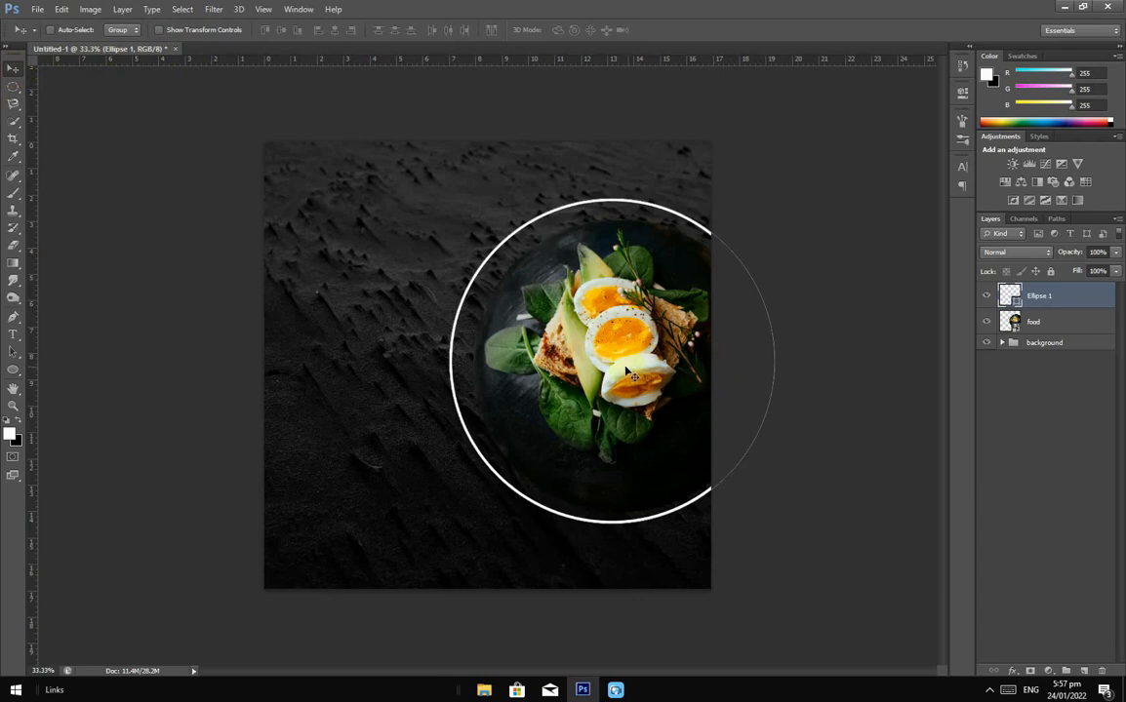
left_click_drag(576, 357, 601, 371)
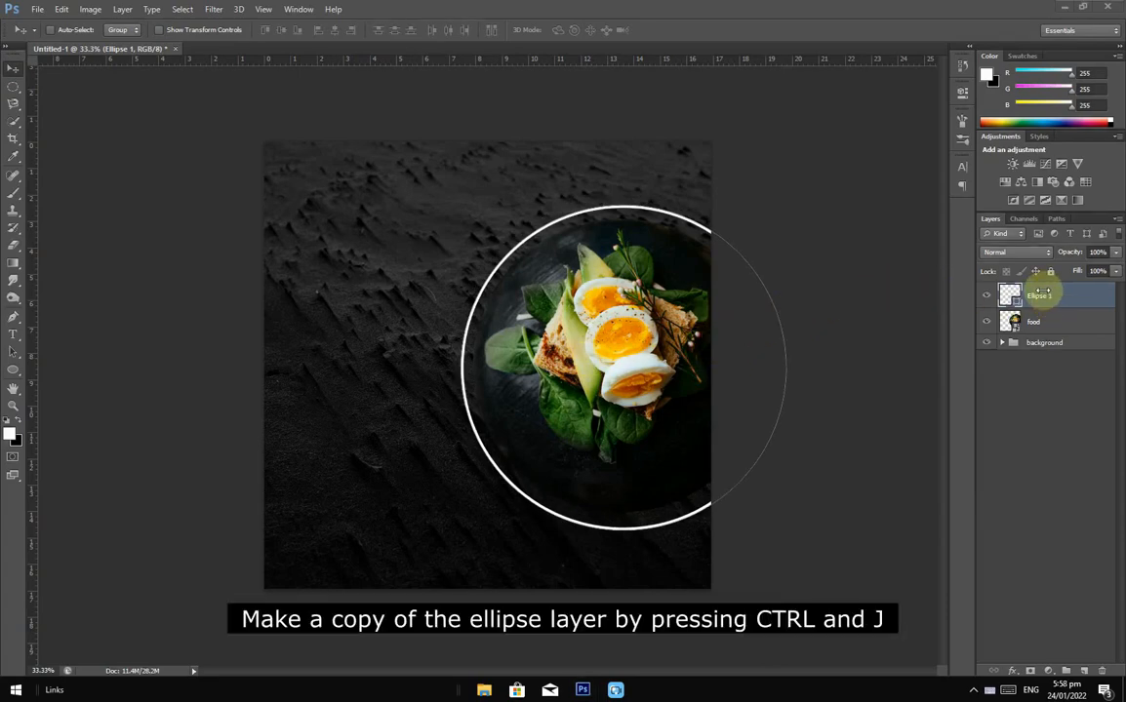
Step: Duplicate the white ring and scale the copy to 116.69% around the original
key("space")
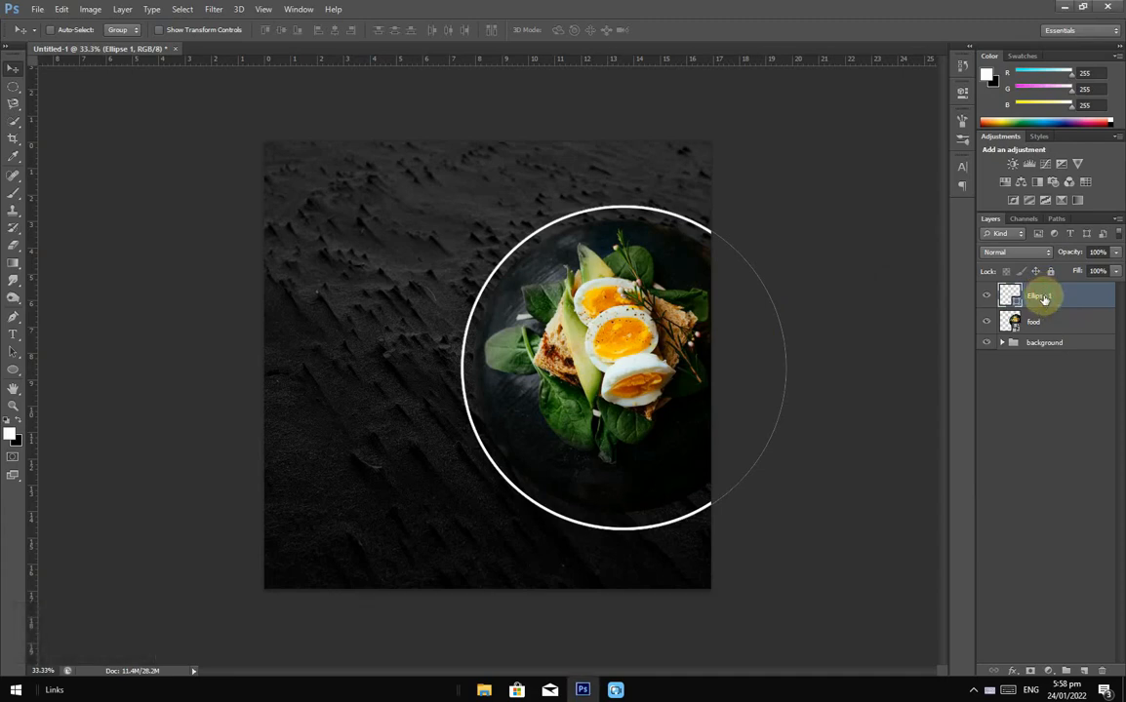
key("space")
key("ctrl+j")
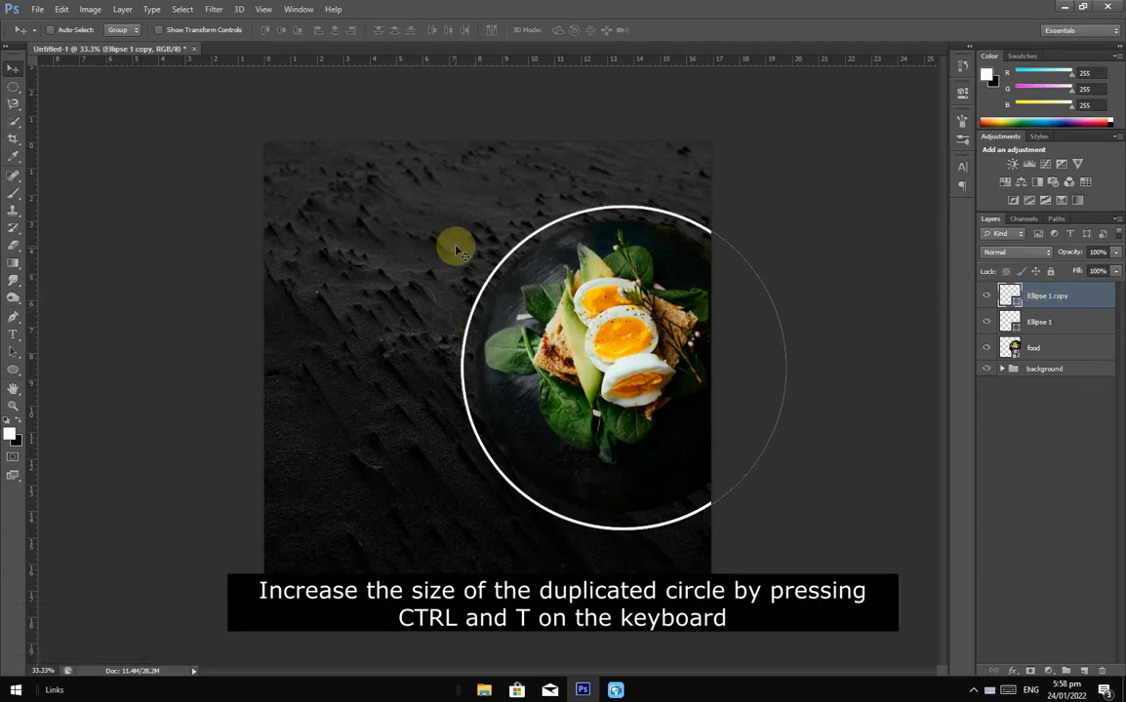
key("ctrl+t")
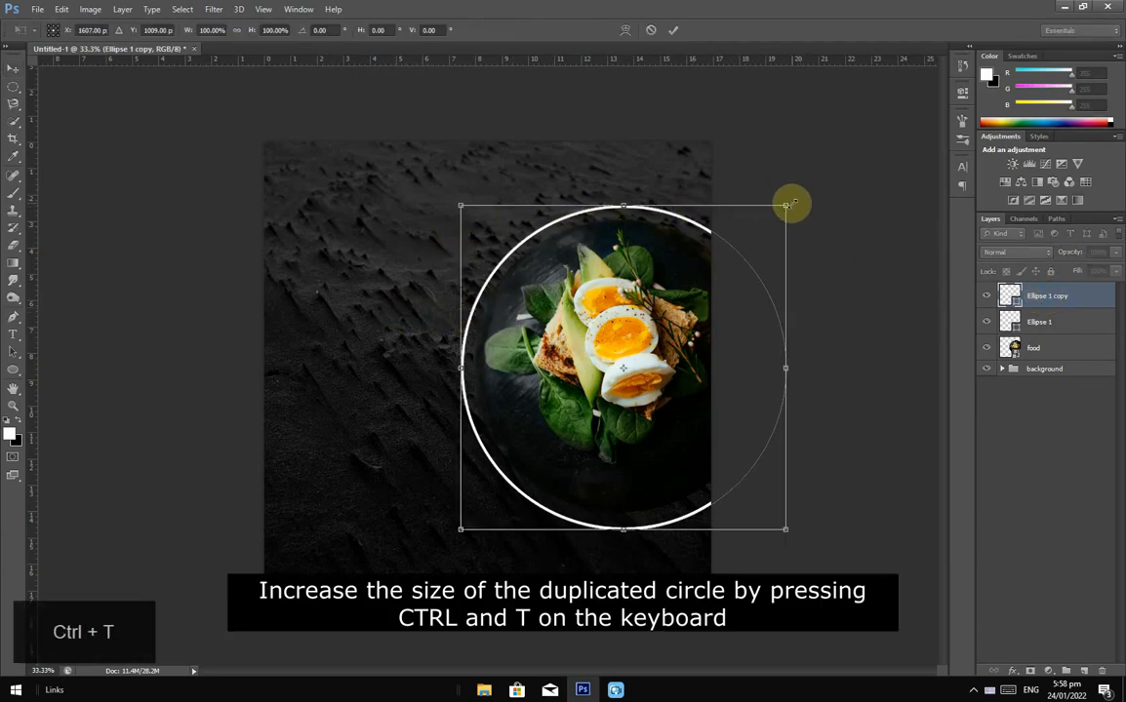
left_click_drag(786, 205, 816, 178)
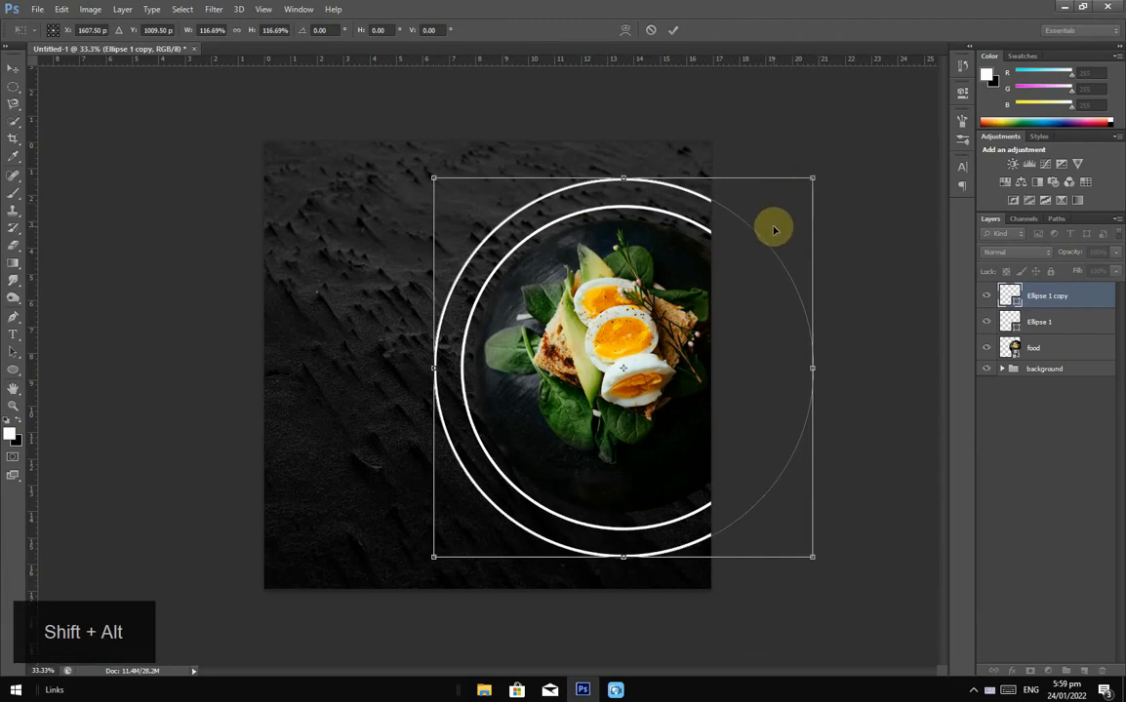
left_click(673, 30)
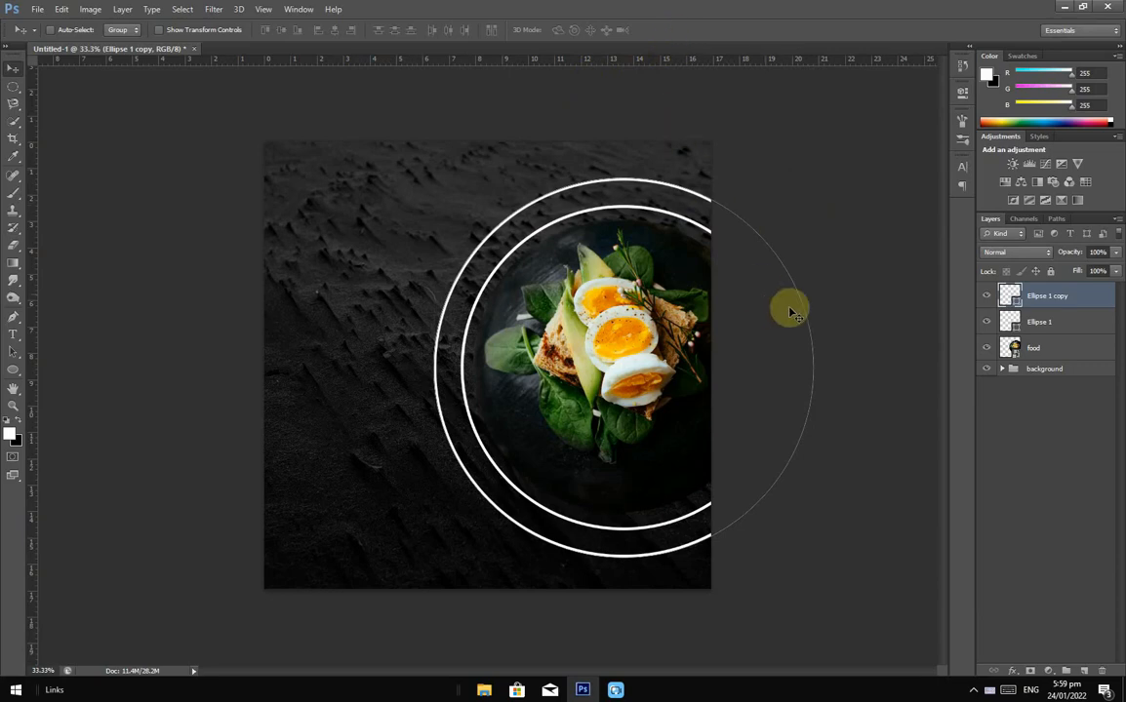
left_click(1034, 323)
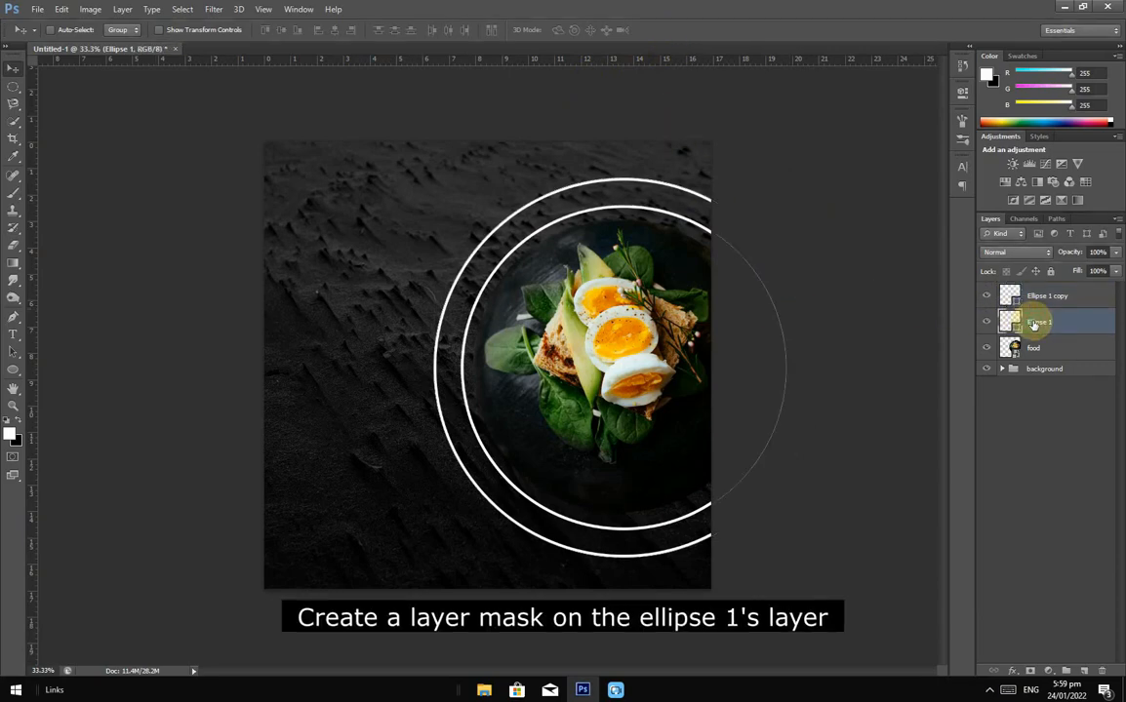
Step: Mask Ellipse 1 and paint out the inner ring's left edge with a 164 px black brush
left_click(1031, 672)
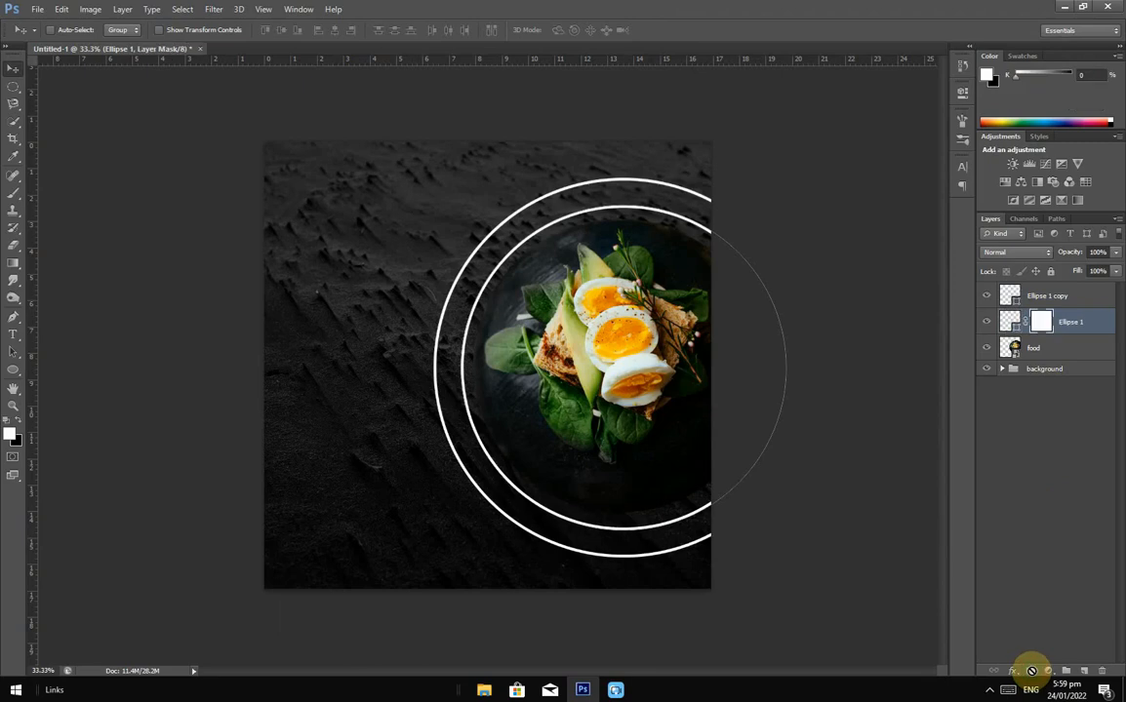
left_click(17, 197)
left_click(48, 191)
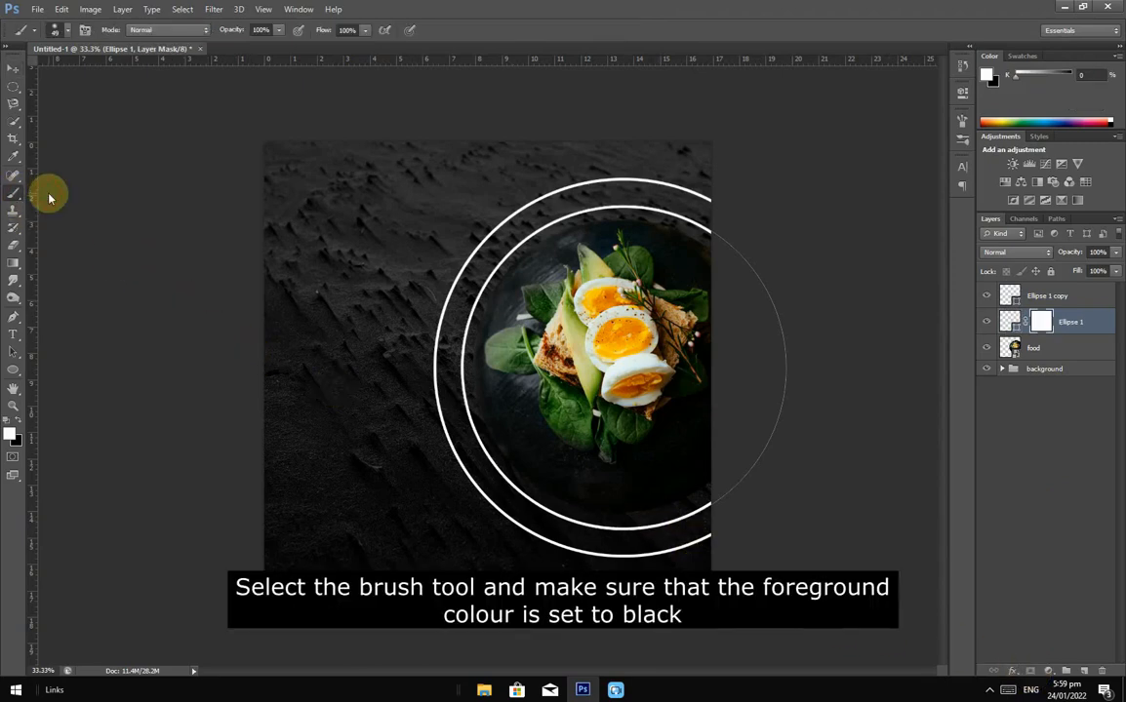
left_click(21, 422)
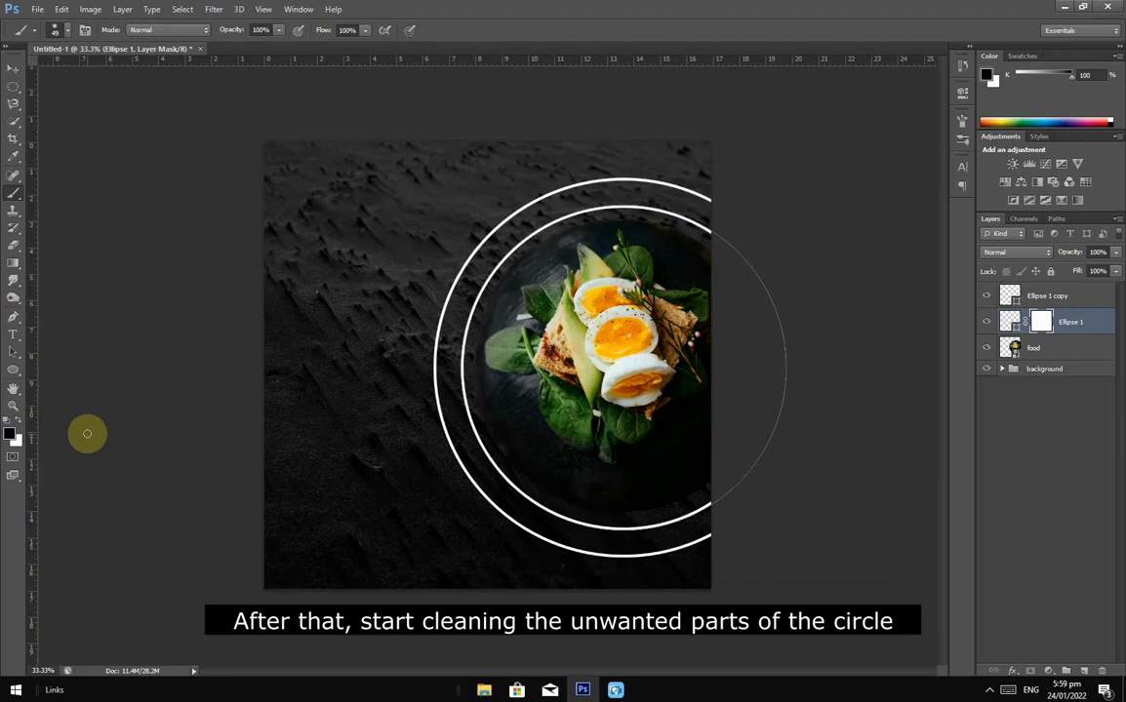
right_click(516, 365)
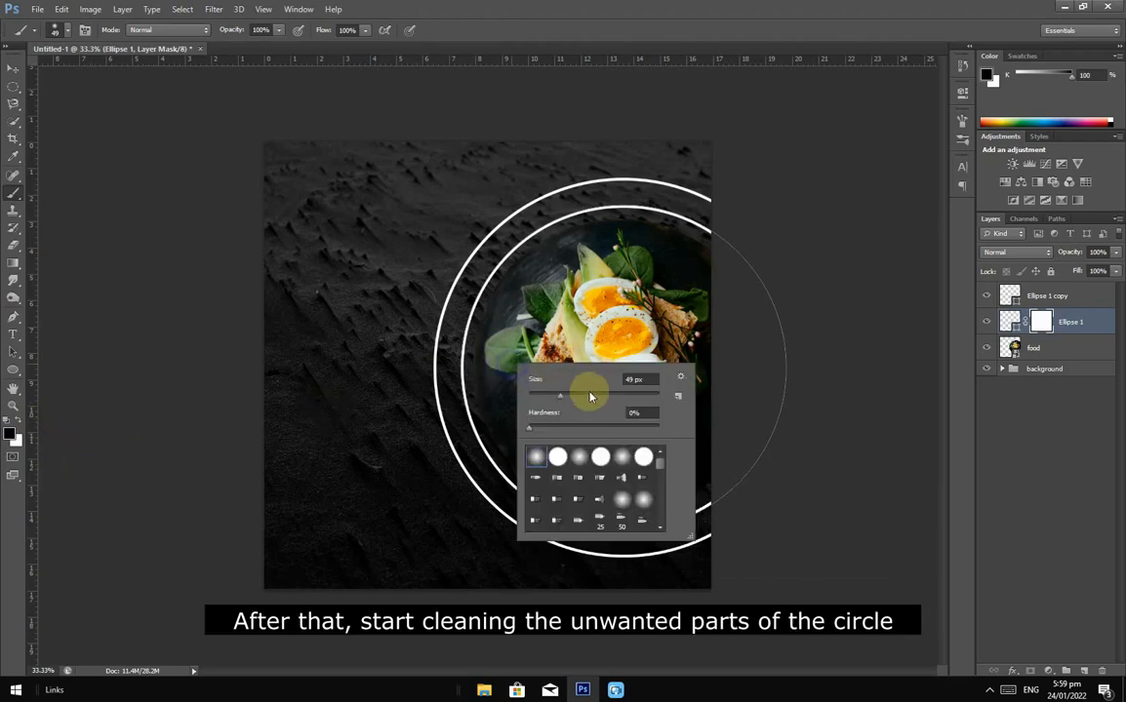
left_click(613, 395)
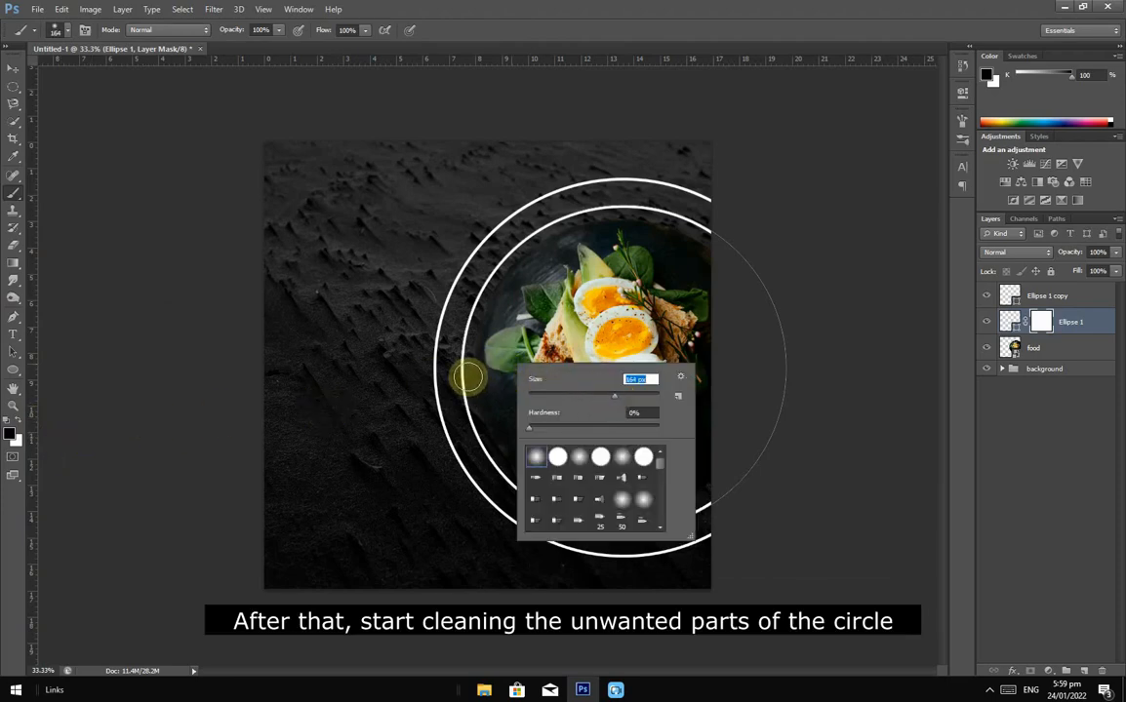
key("Return")
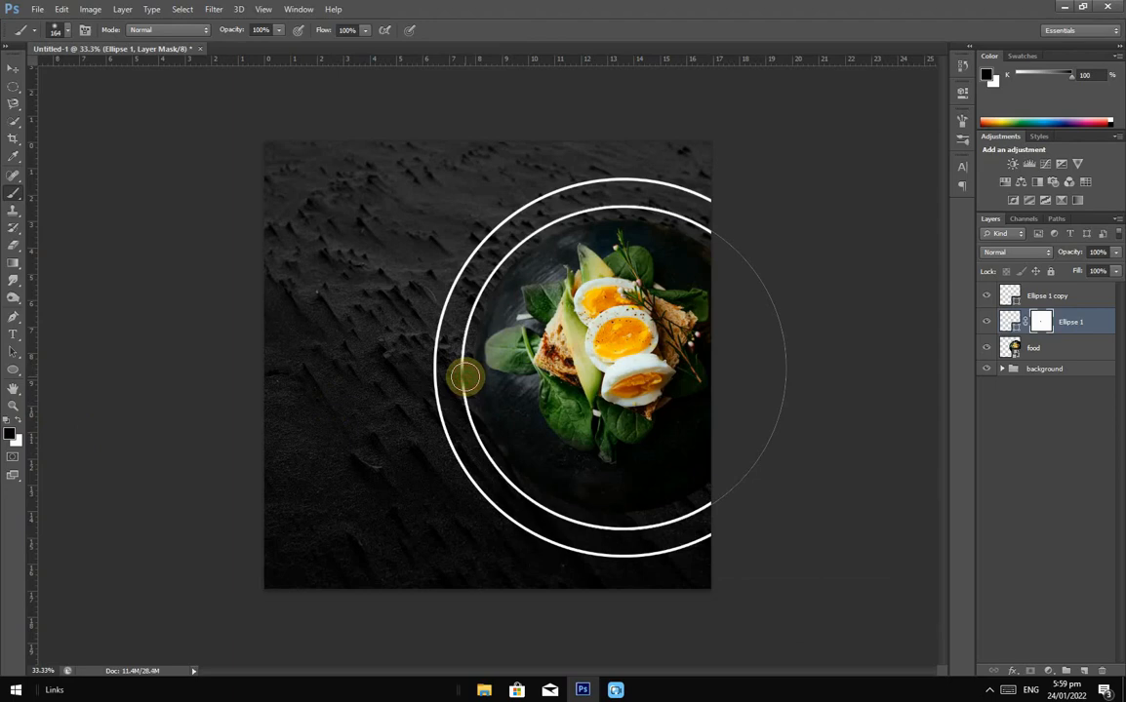
right_click(465, 378)
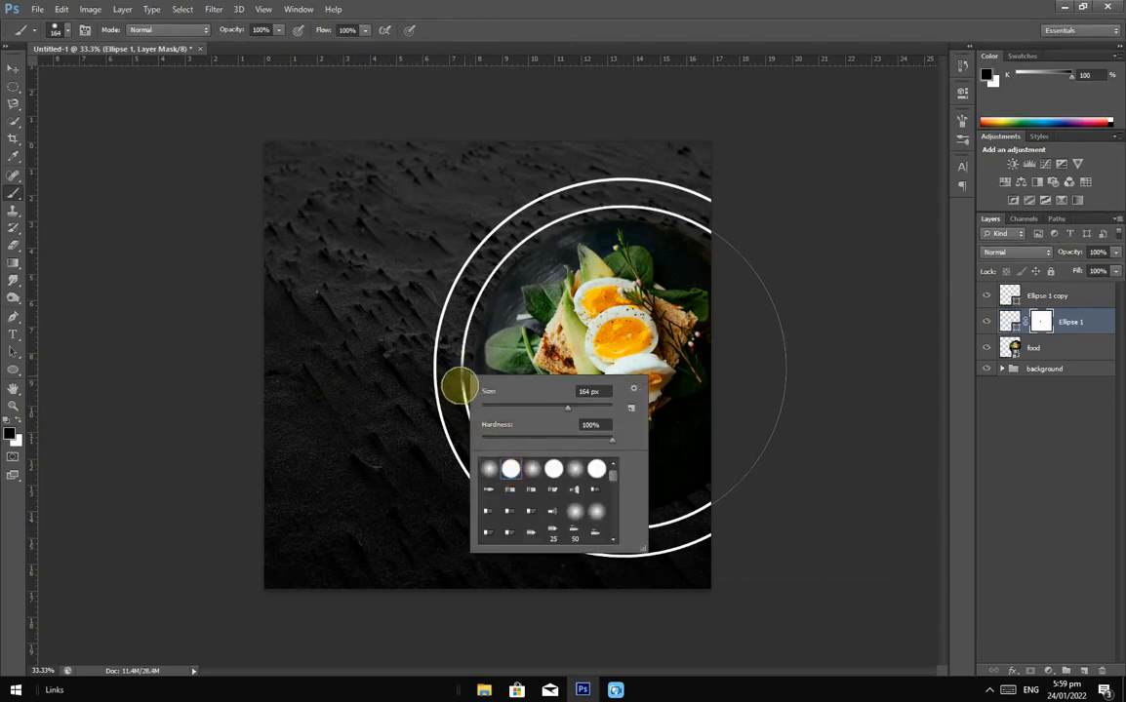
key("Return")
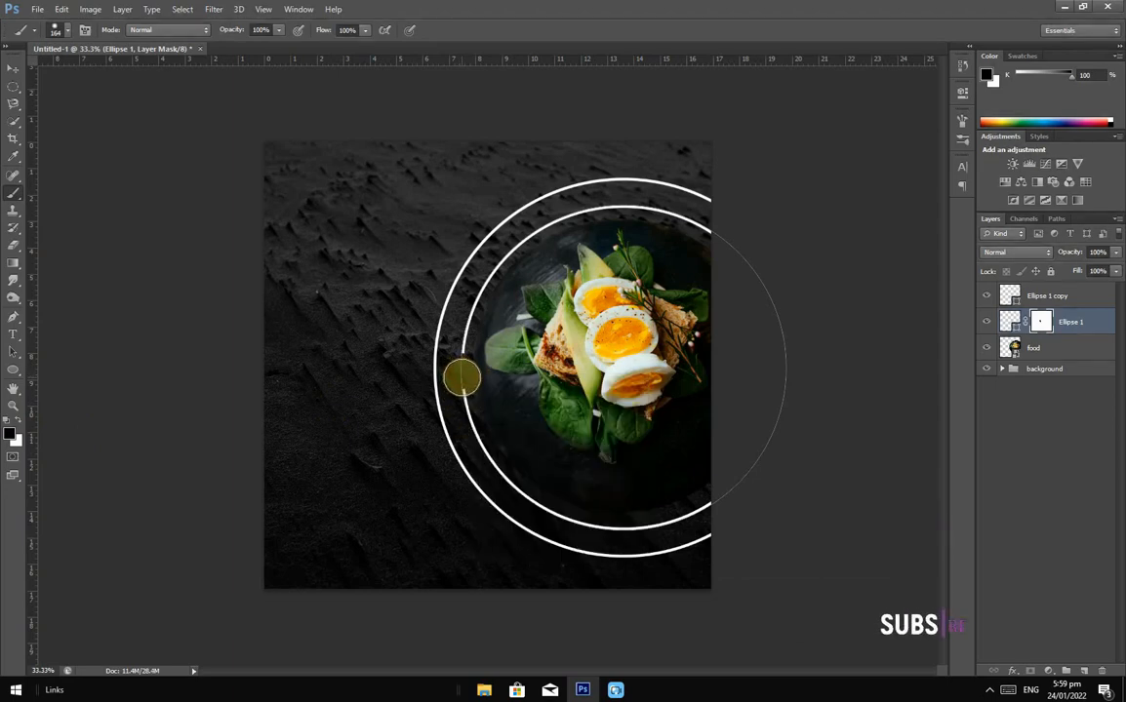
mouse_move(460, 376)
left_mouse_down()
mouse_move(553, 510)
mouse_move(507, 483)
mouse_move(484, 444)
mouse_move(547, 508)
mouse_move(590, 526)
mouse_move(625, 522)
mouse_move(555, 498)
mouse_move(498, 458)
mouse_move(464, 366)
left_mouse_up()
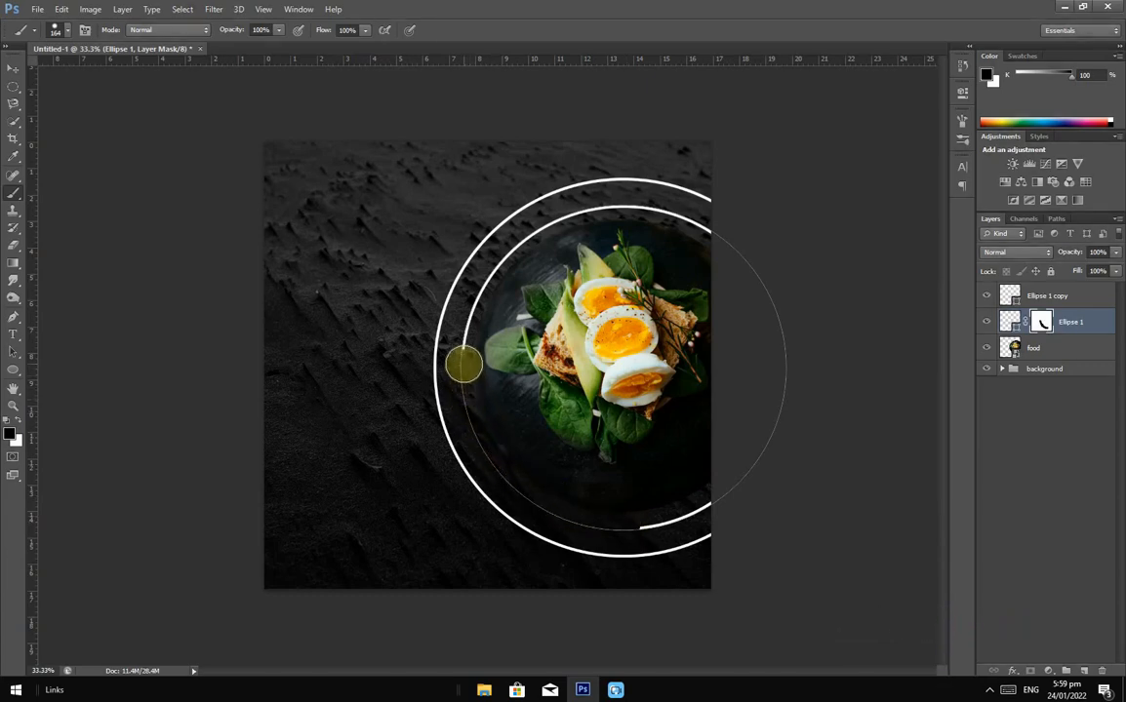
Step: Mask Ellipse 1 copy and paint out the outer ring's upper-left arc in black
left_click(1063, 296)
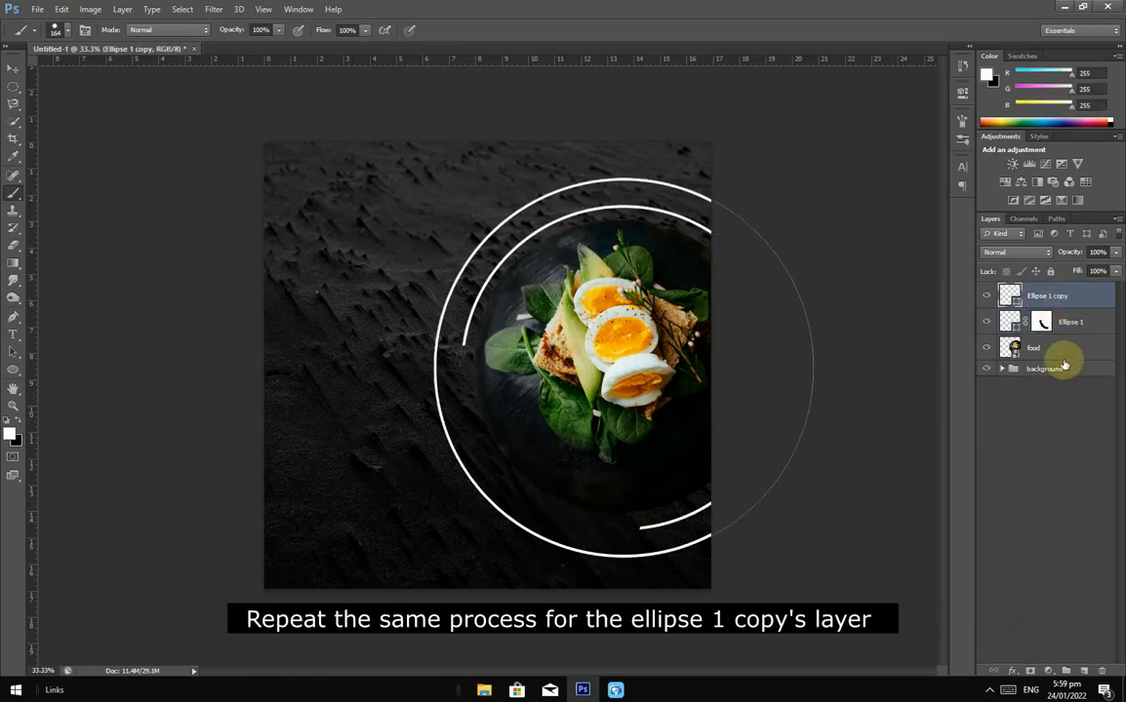
left_click(1029, 670)
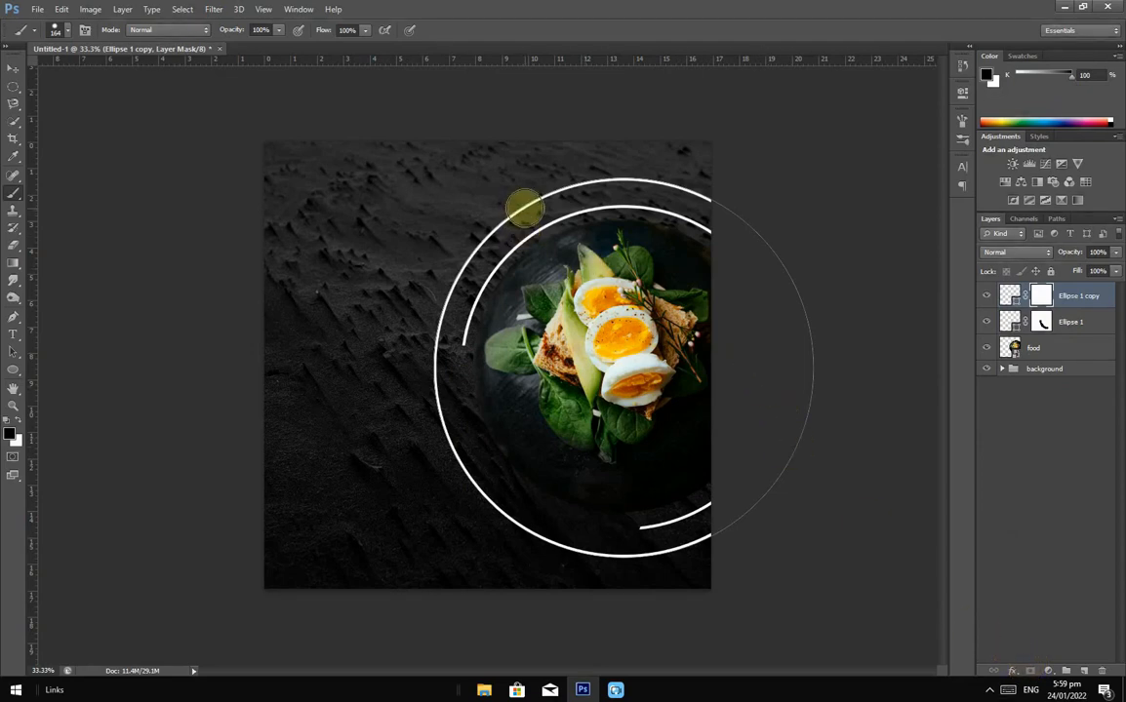
mouse_move(524, 207)
left_mouse_down()
mouse_move(454, 269)
mouse_move(432, 384)
mouse_move(440, 415)
left_mouse_up()
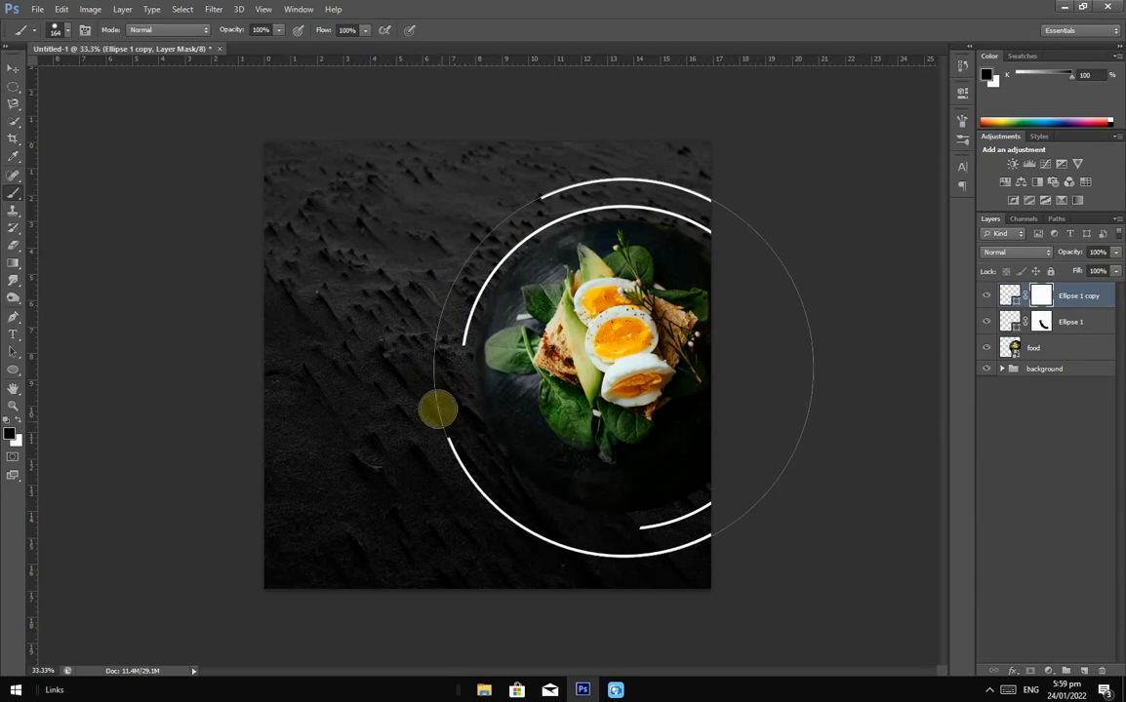
left_click(13, 68)
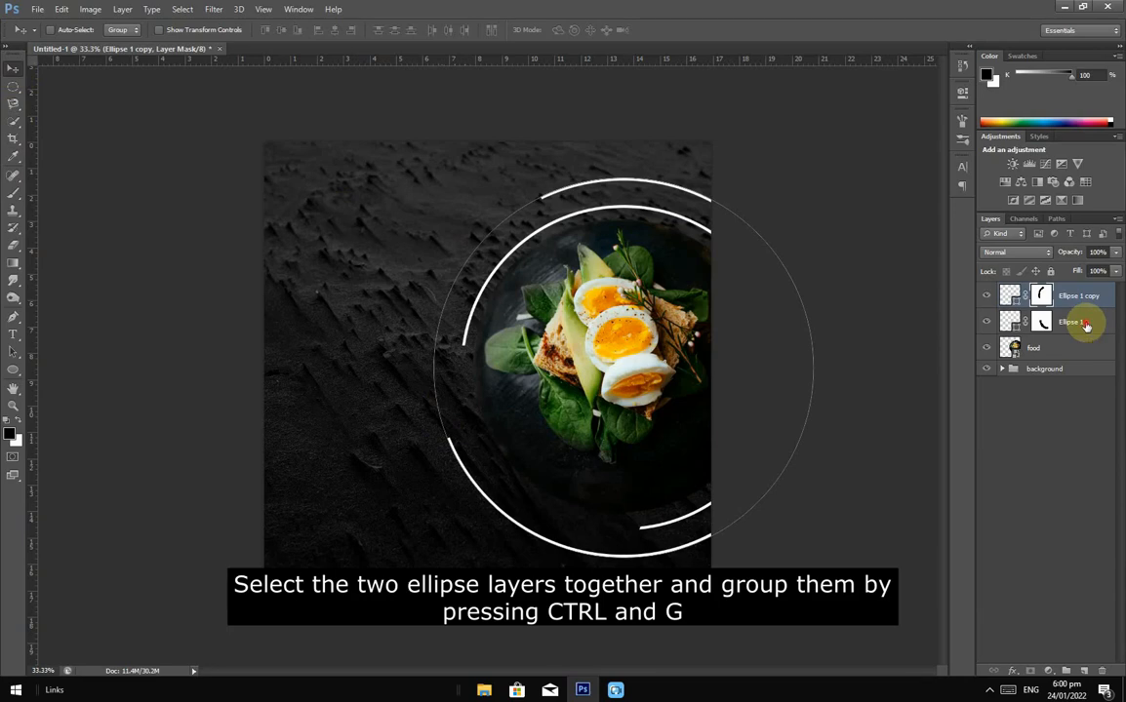
Step: Group Ellipse 1 and the other ring layer into a folder named 'rings'
left_click(1085, 325, "ctrl")
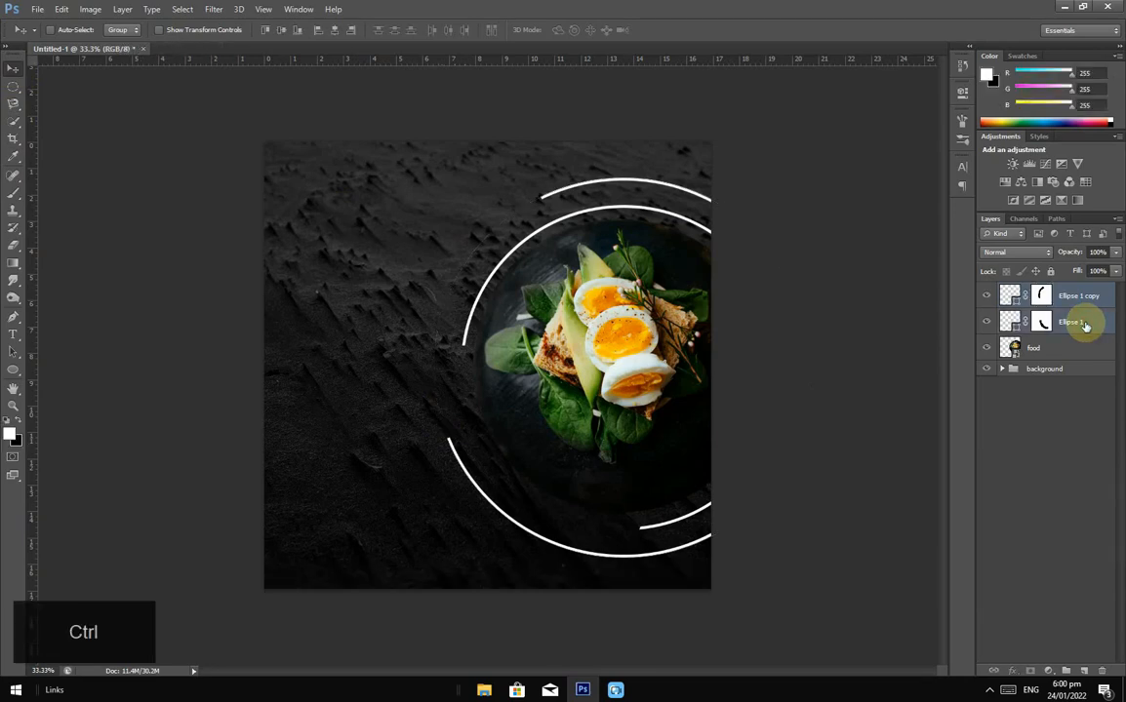
key("ctrl+g")
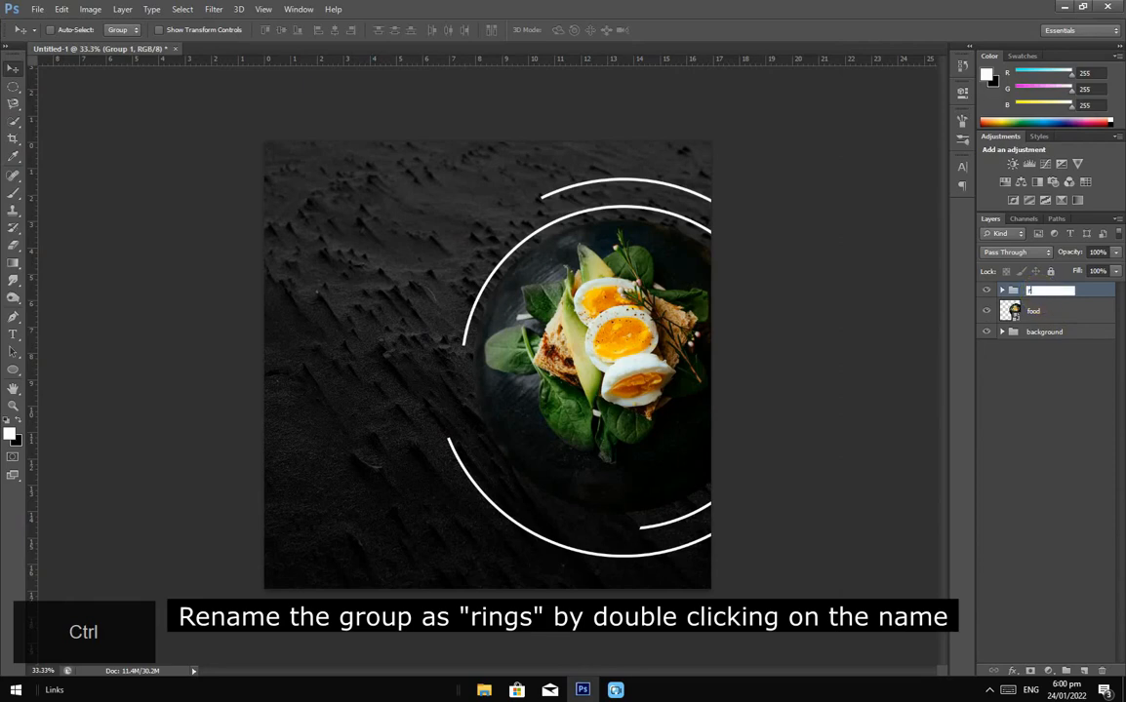
type("rings")
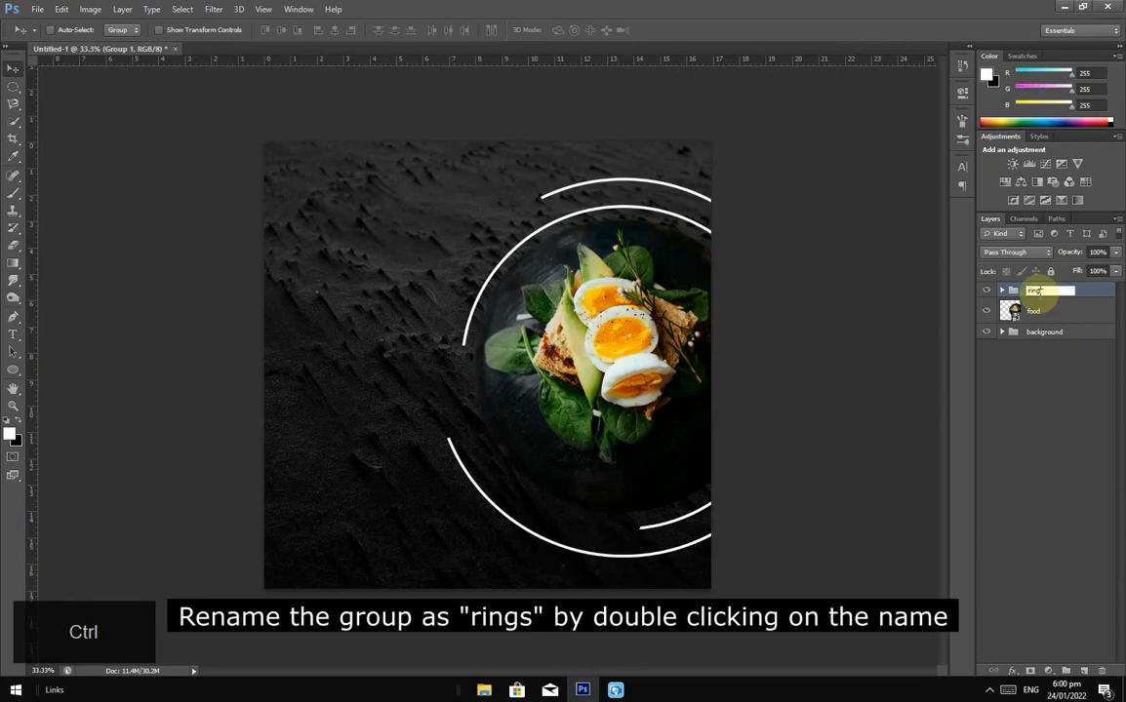
key("Return")
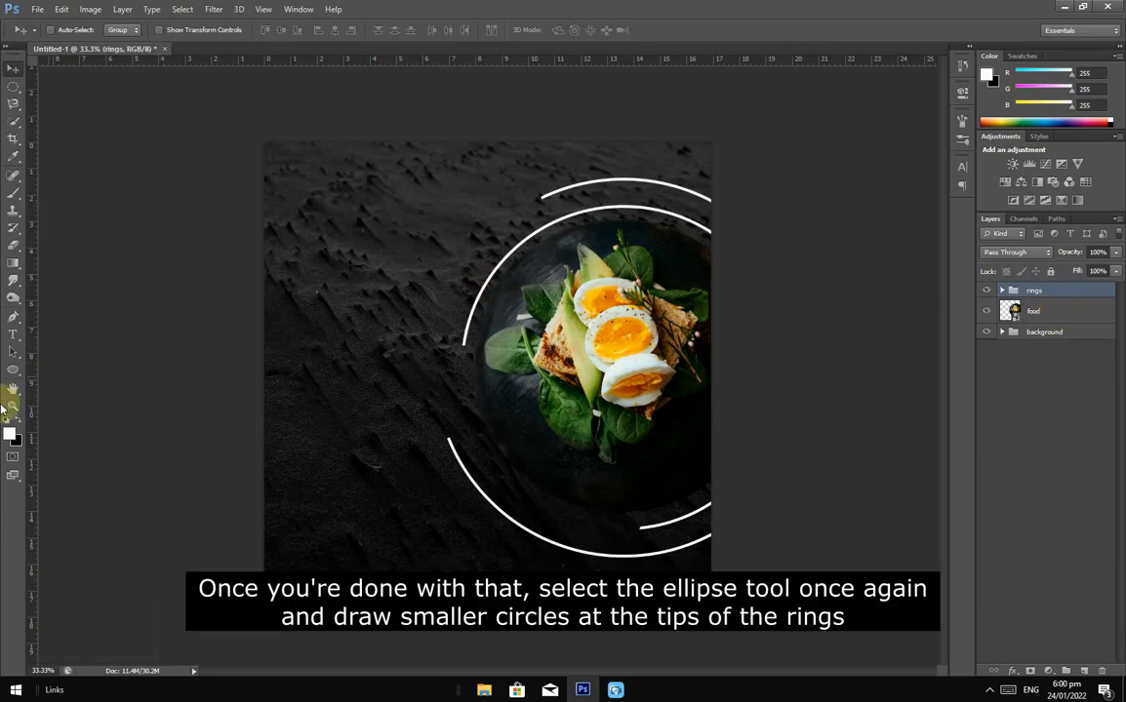
Step: Draw small white circles and align them on the top and bottom ring tips
left_click(23, 374)
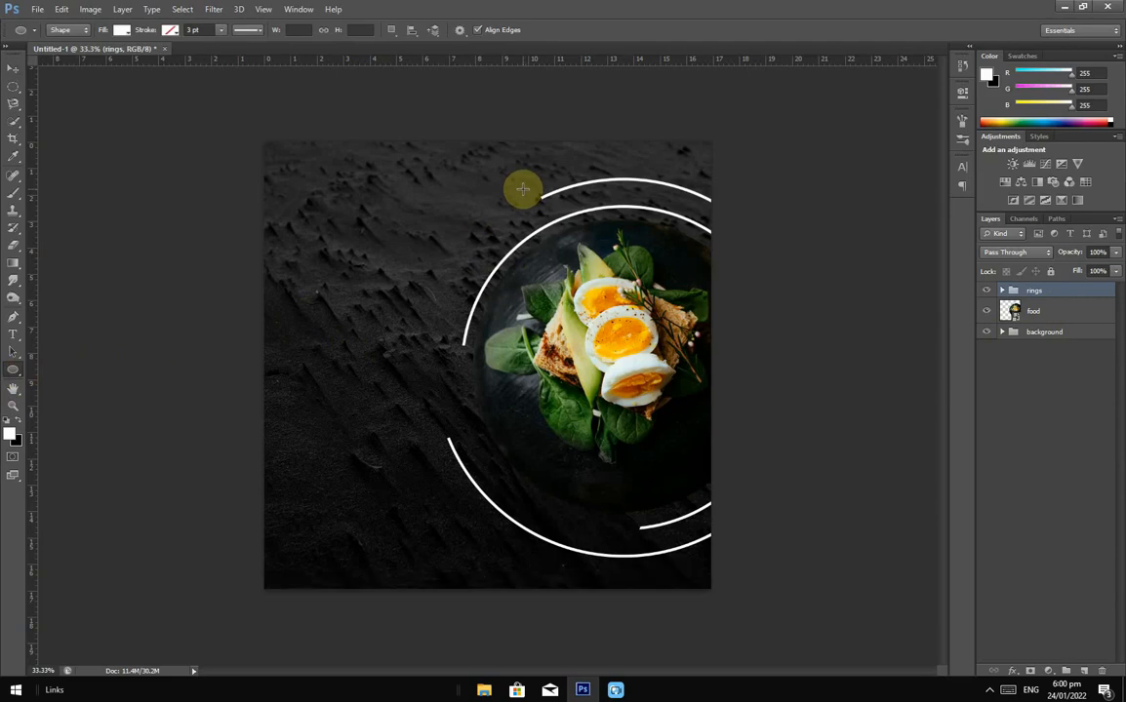
left_click_drag(522, 186, 543, 199)
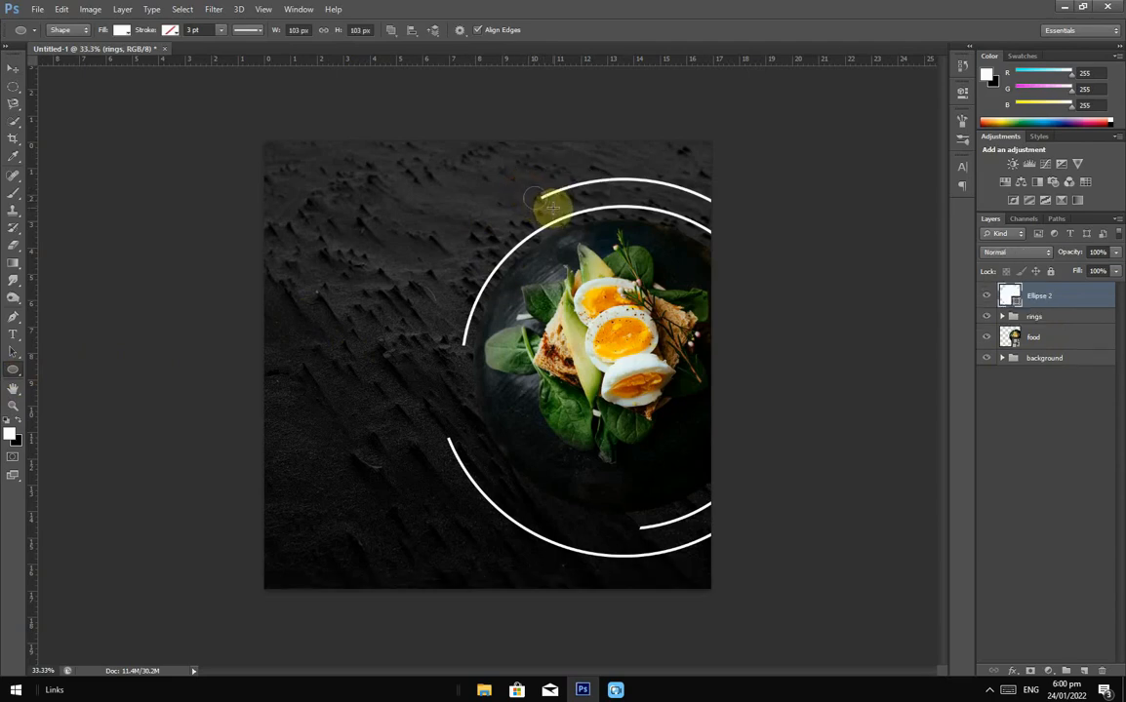
left_click(12, 68)
mouse_move(539, 216)
left_mouse_down()
mouse_move(539, 196)
mouse_move(541, 208)
left_mouse_up()
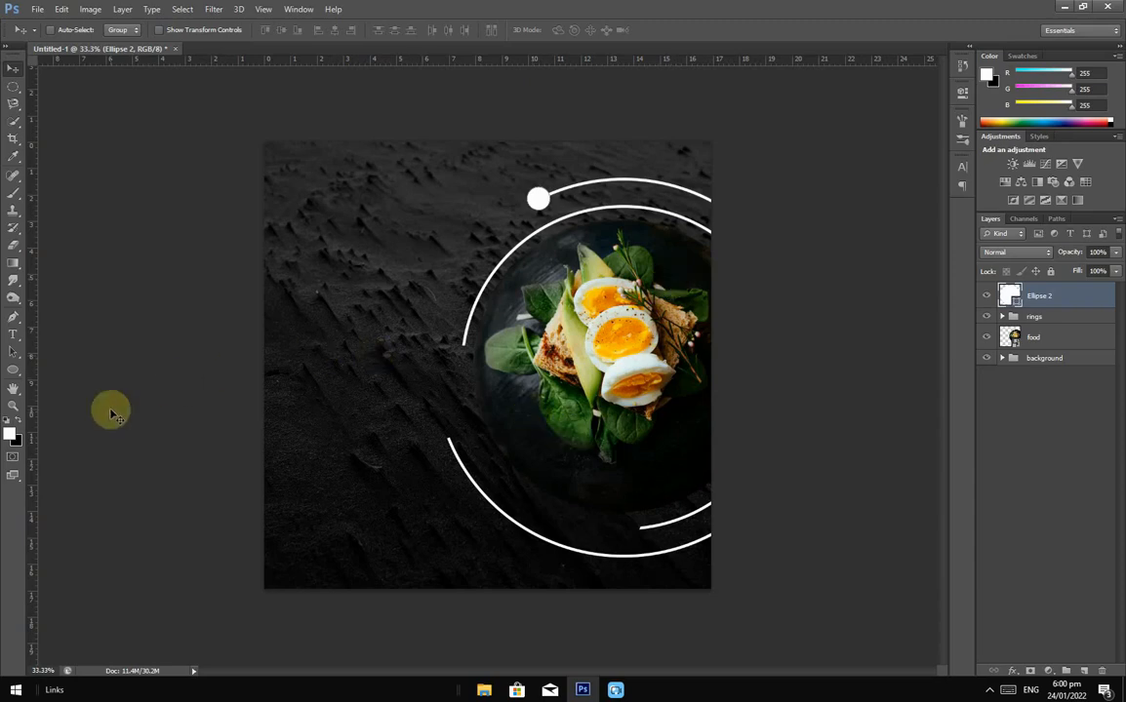
left_click(13, 369)
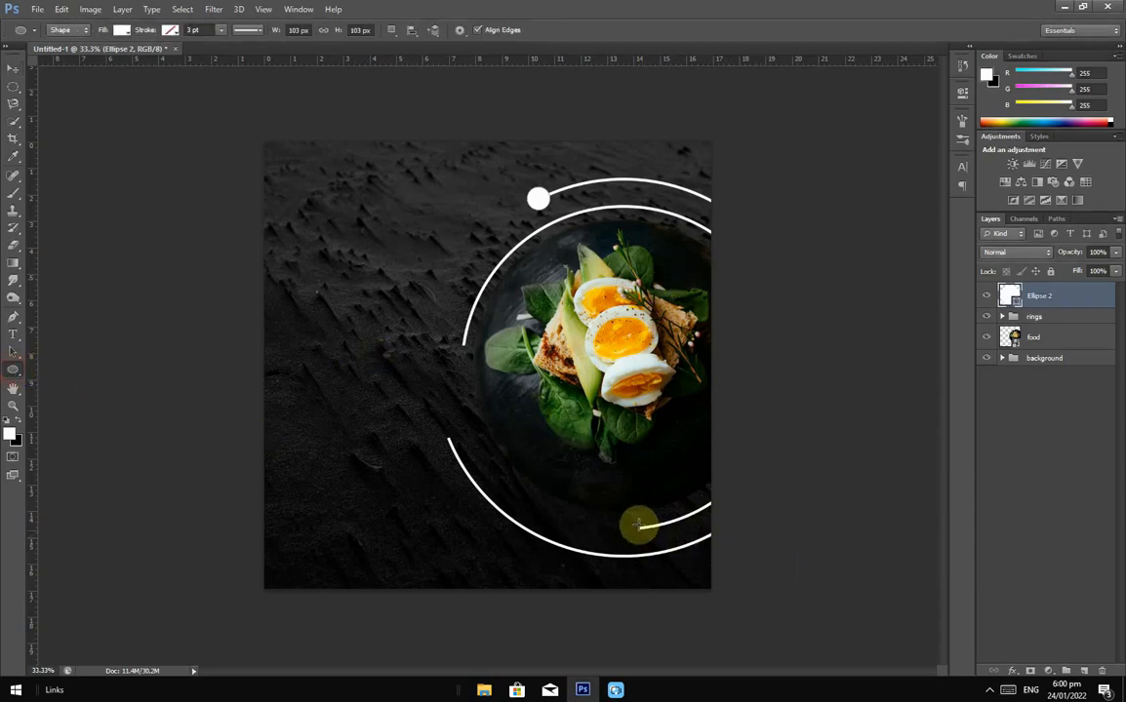
left_click_drag(632, 521, 651, 535)
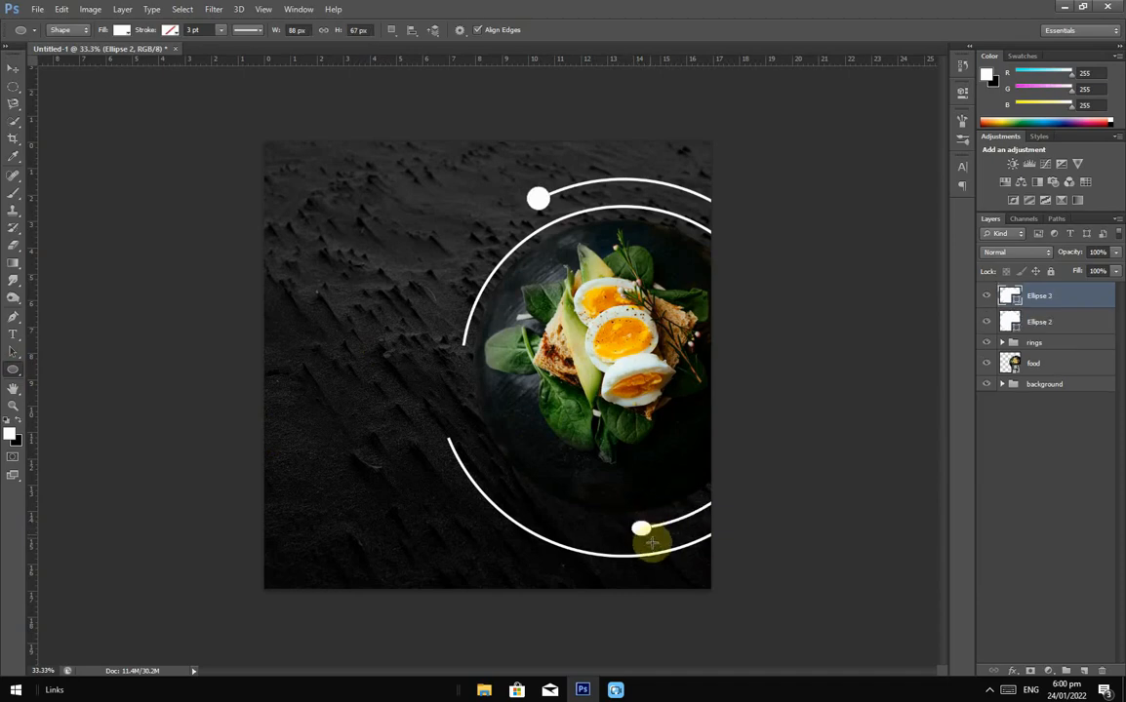
key("ctrl+z")
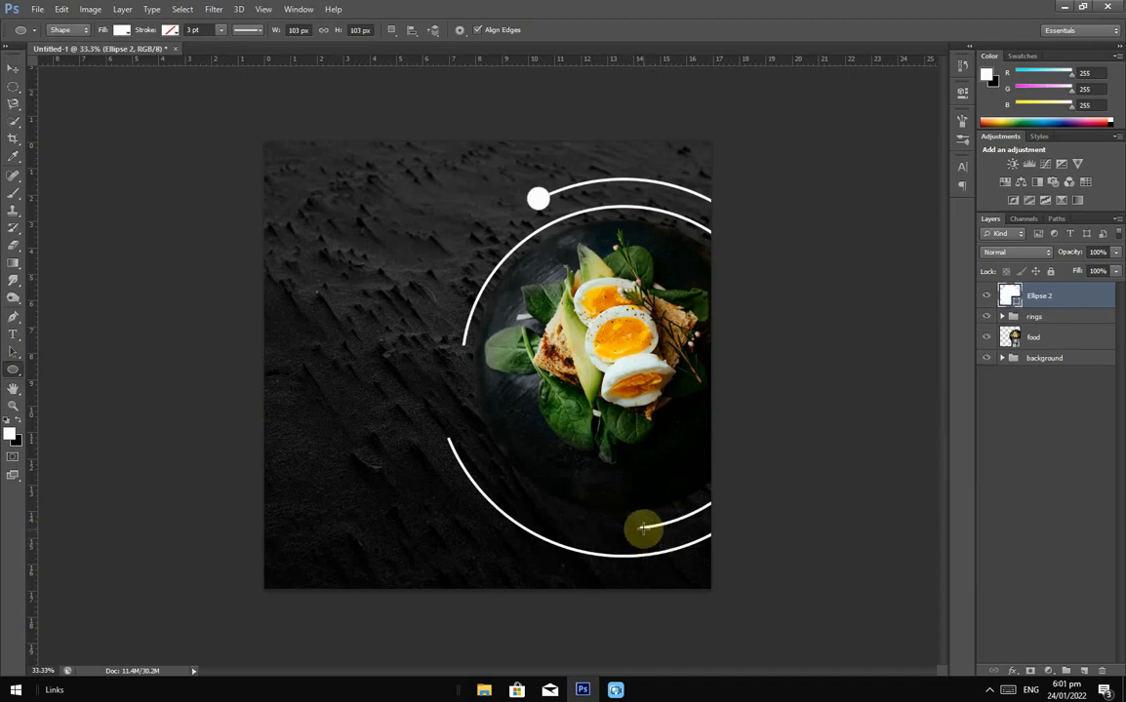
left_click_drag(629, 522, 654, 539)
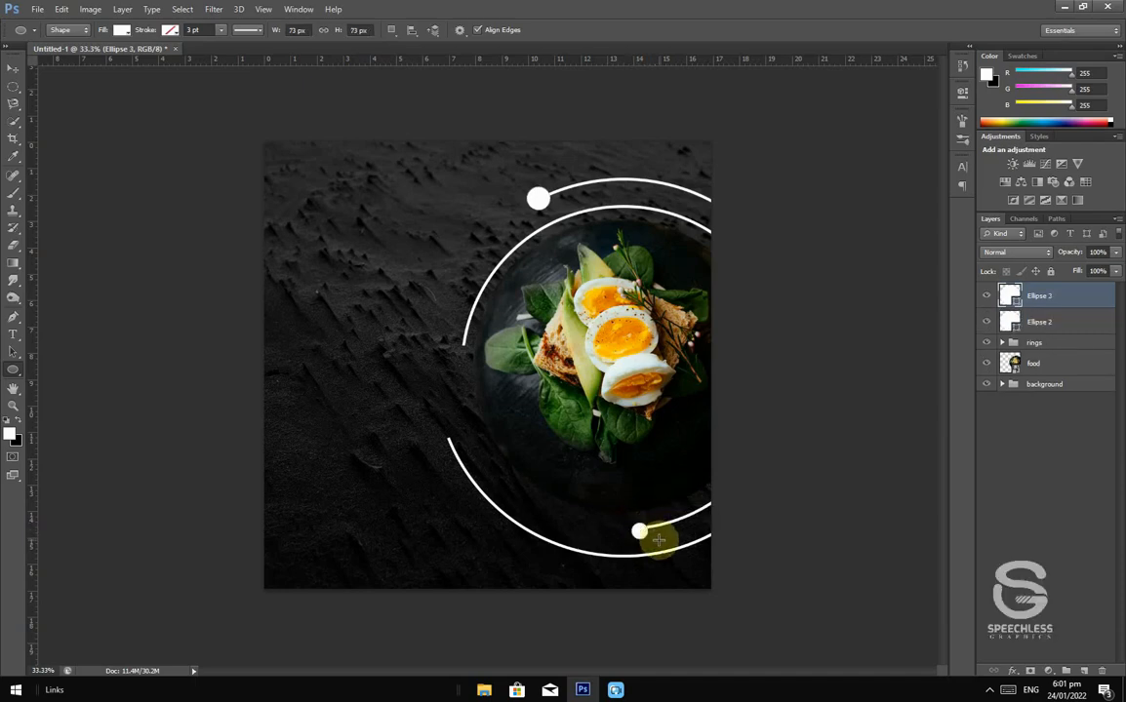
left_click(12, 74)
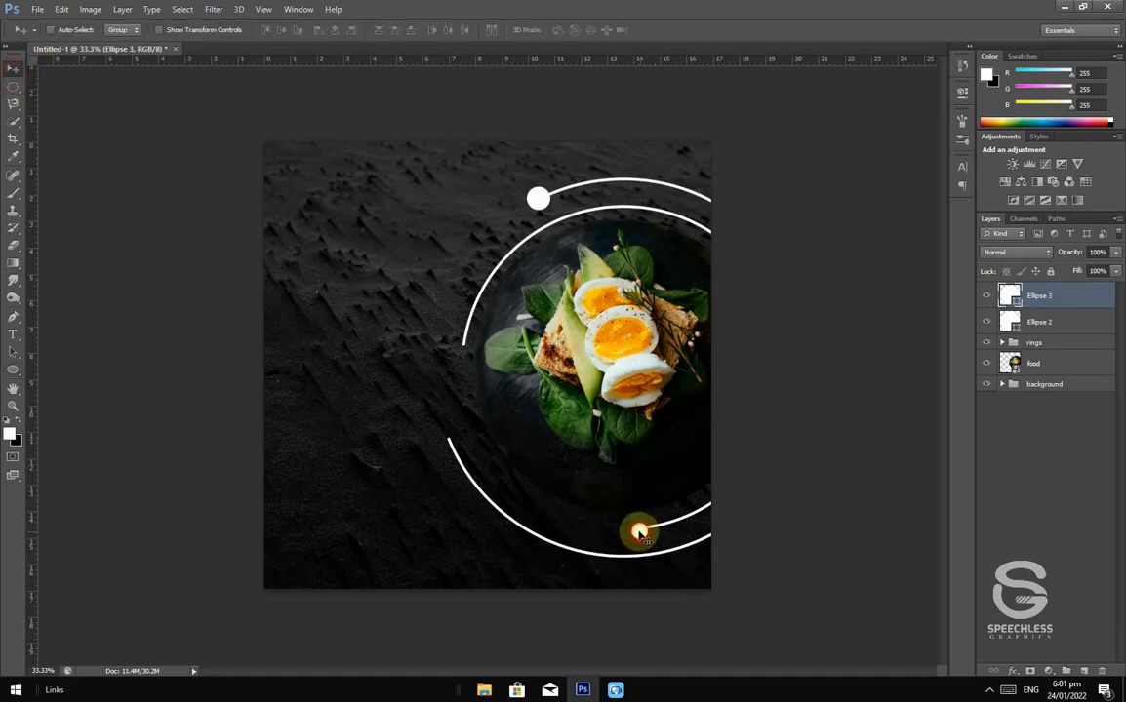
left_click_drag(639, 531, 631, 531)
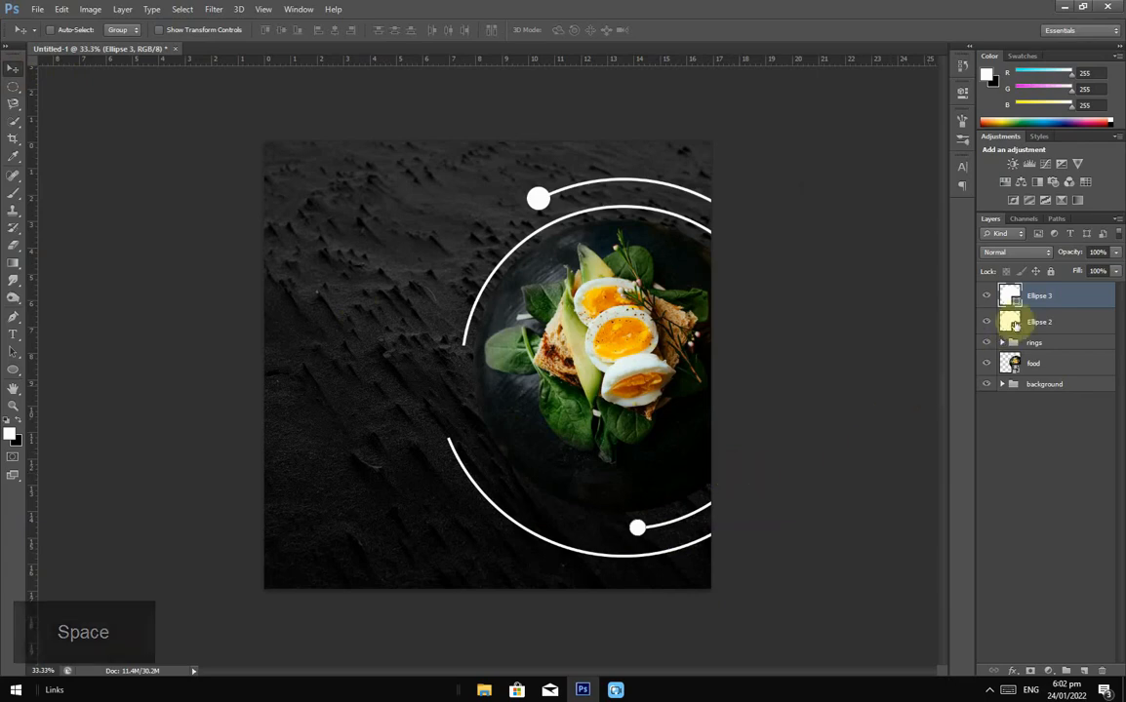
Step: Draw a larger white circle and place it on the outer ring's left end
left_click(13, 370)
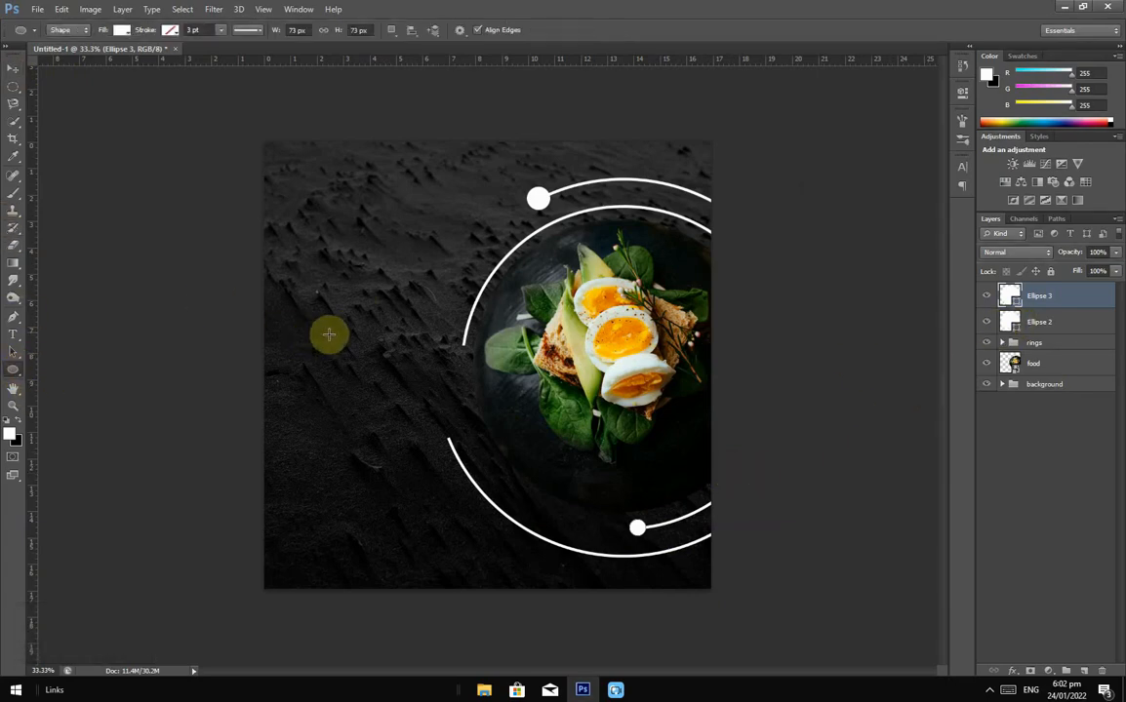
left_click_drag(429, 387, 481, 439)
left_click(12, 70)
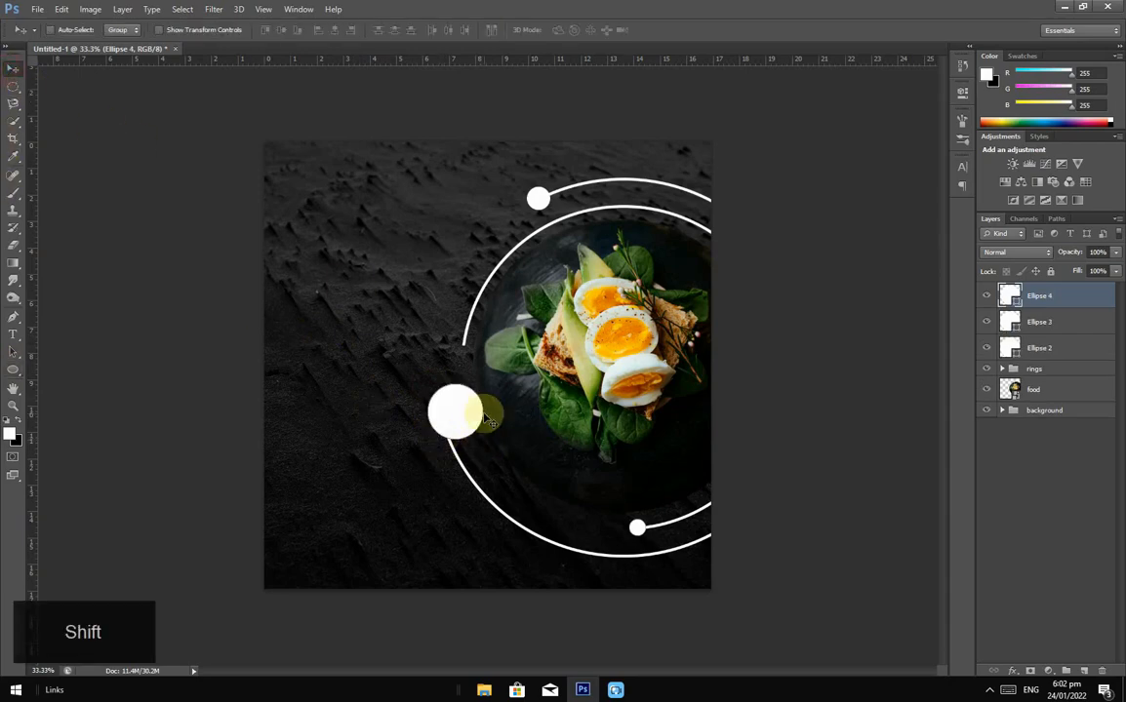
mouse_move(461, 413)
left_mouse_down()
mouse_move(447, 410)
mouse_move(448, 423)
left_mouse_up()
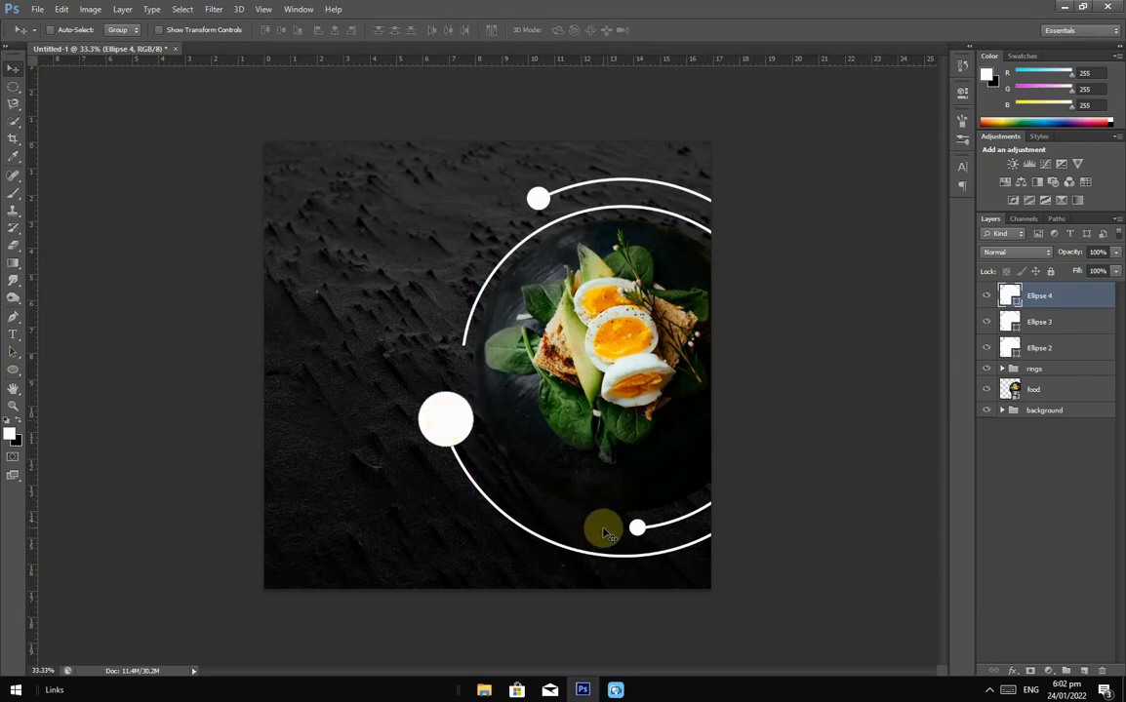
Step: Group Ellipse 2 through Ellipse 4 into a folder named 'circles'
left_click(1054, 347, "shift")
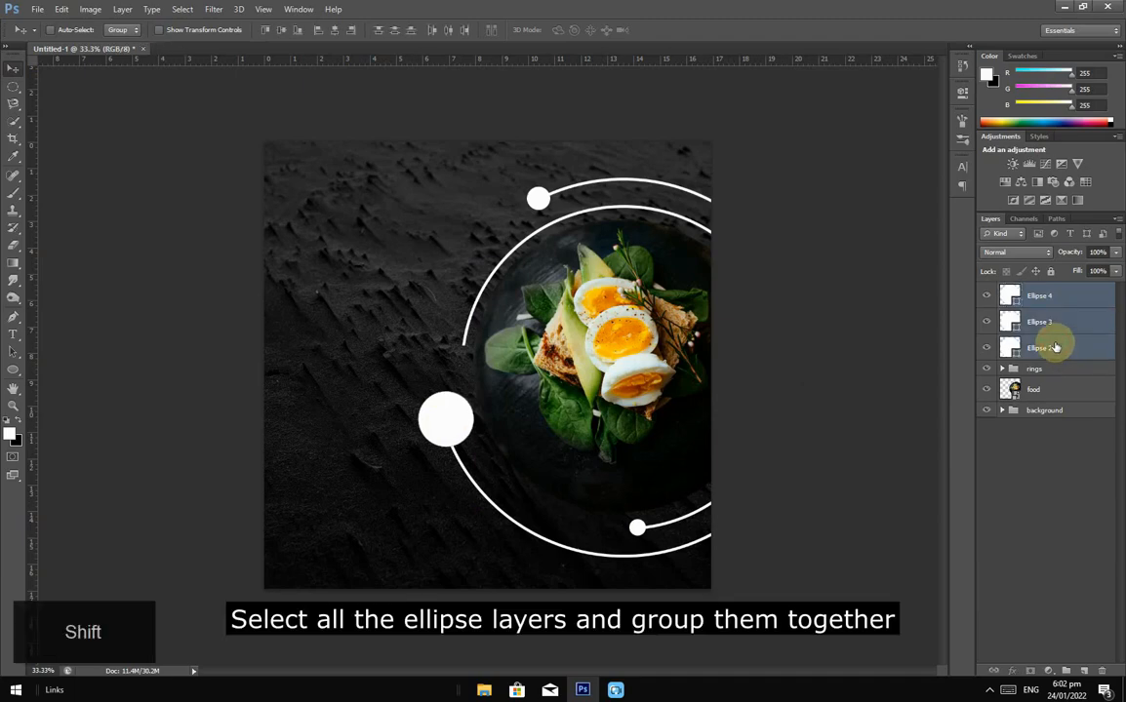
key("ctrl+g")
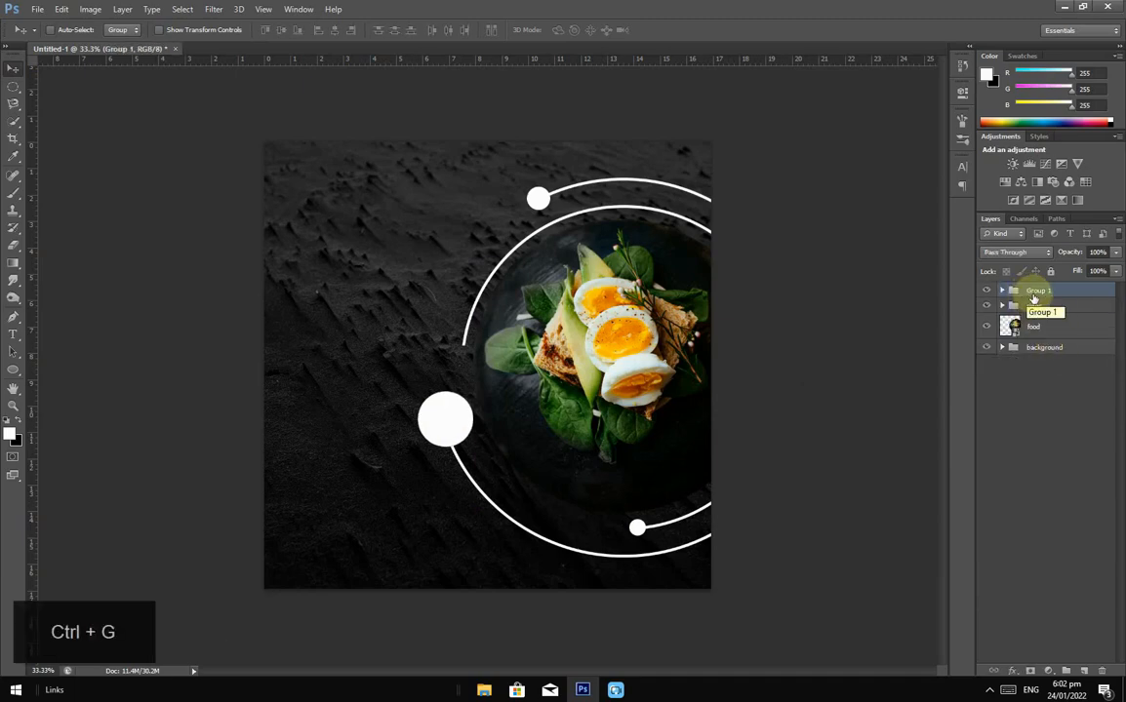
double_click(1037, 290)
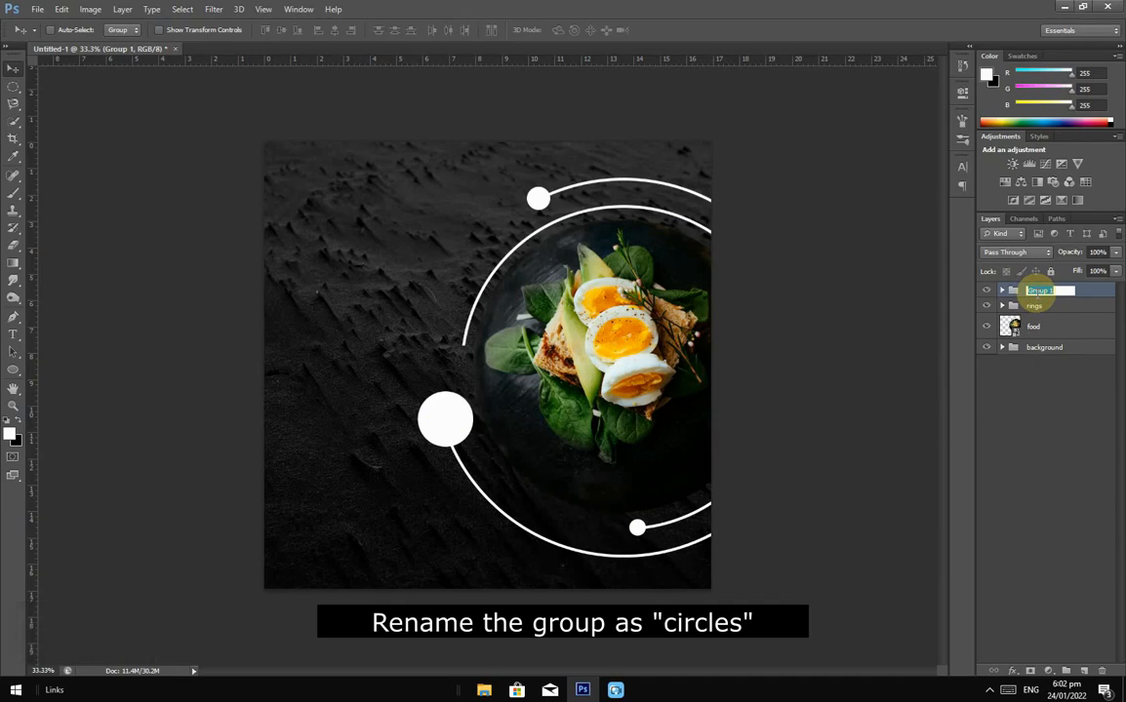
type("c")
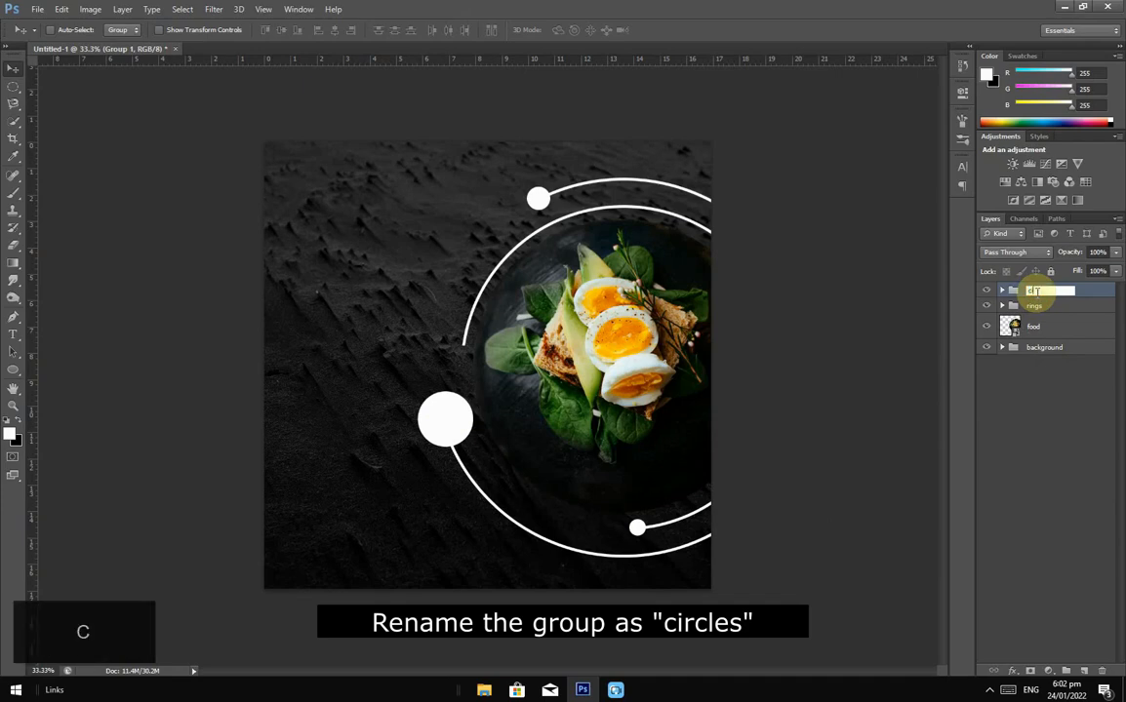
type("ircles")
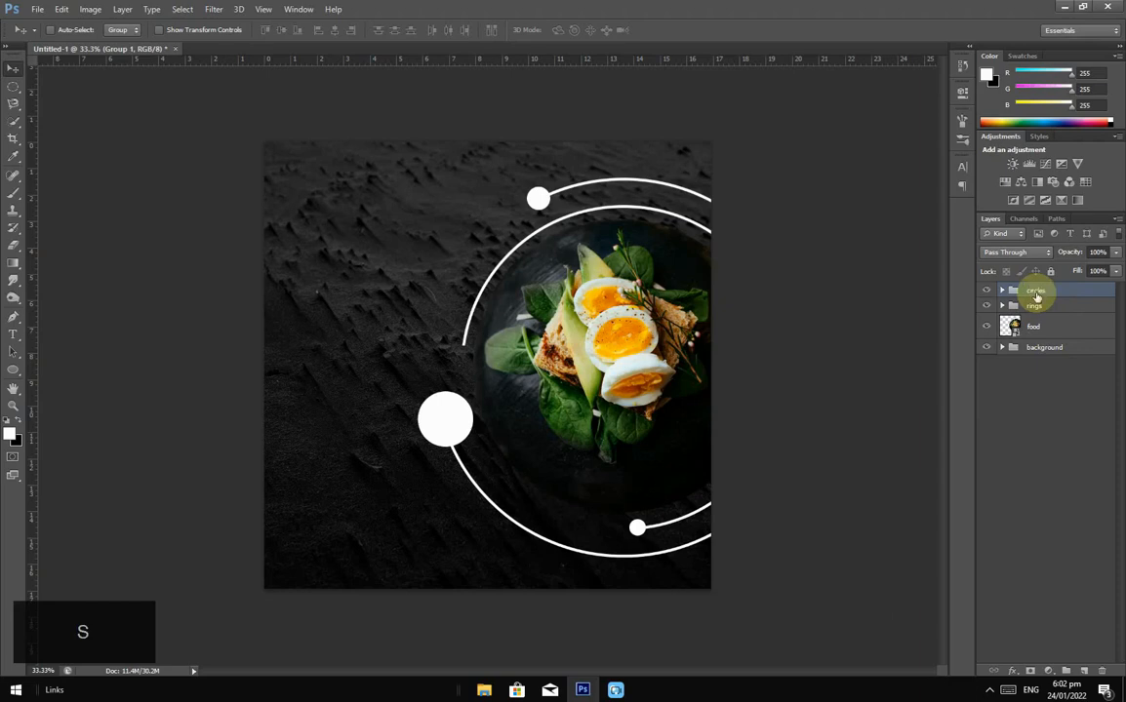
key("Return")
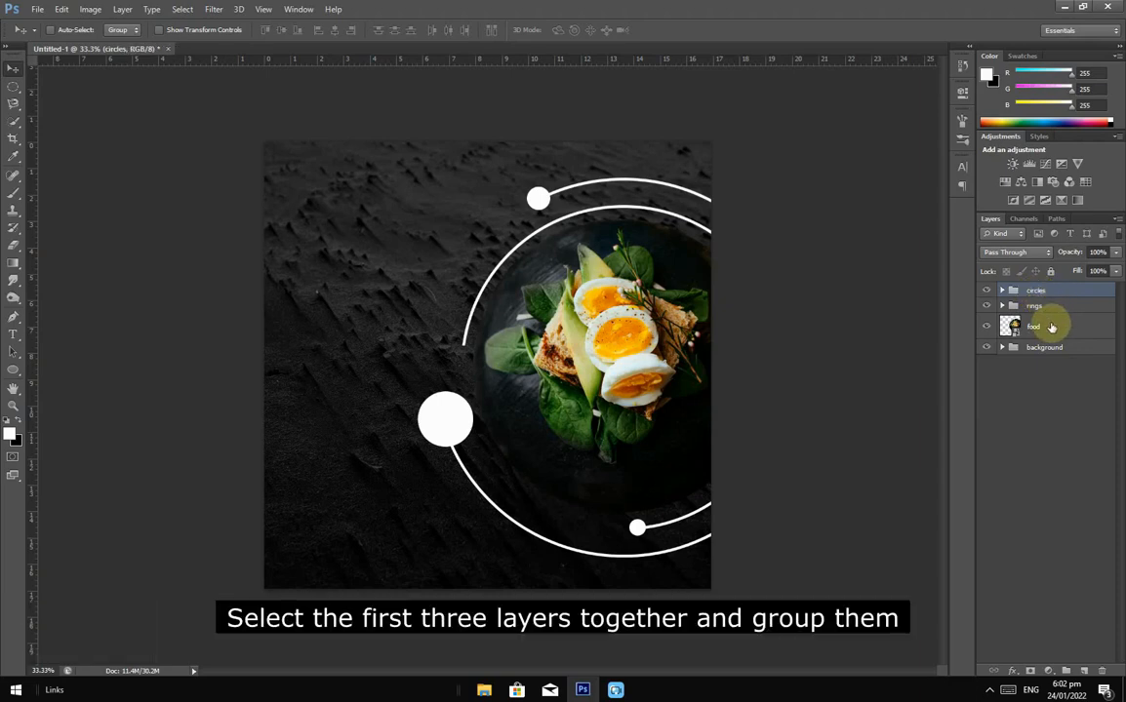
Step: Group the circles, rings and food layers together and name the group 'image'
left_click(1051, 326, "ctrl")
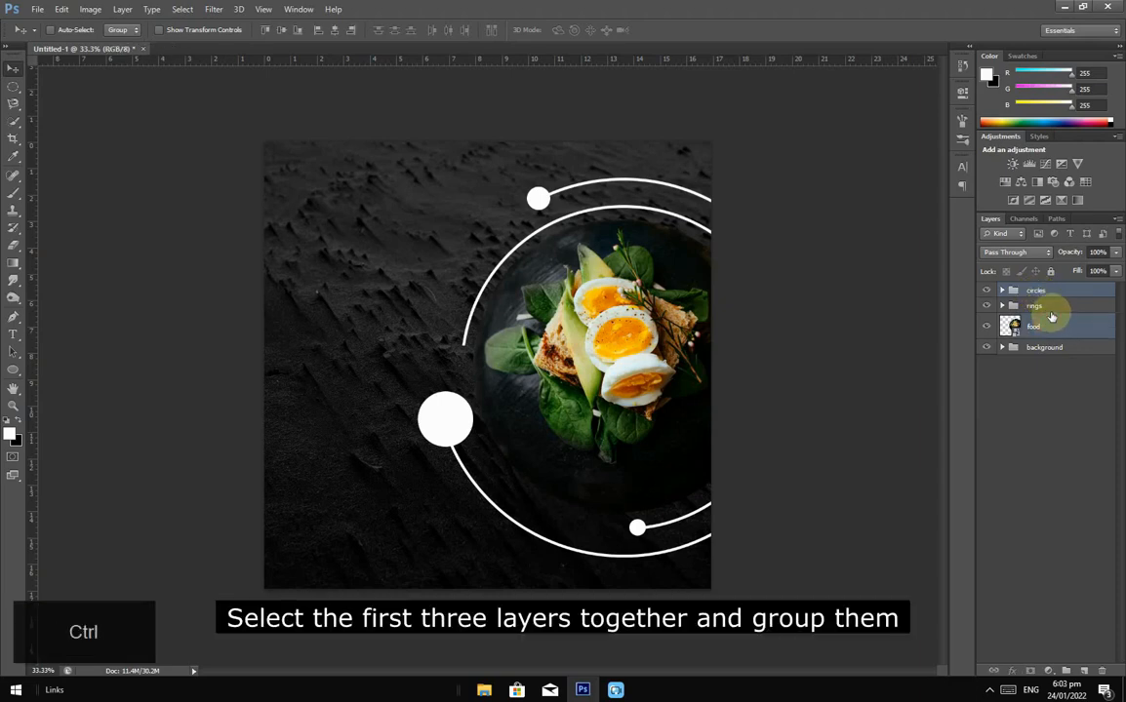
left_click(1053, 306, "ctrl")
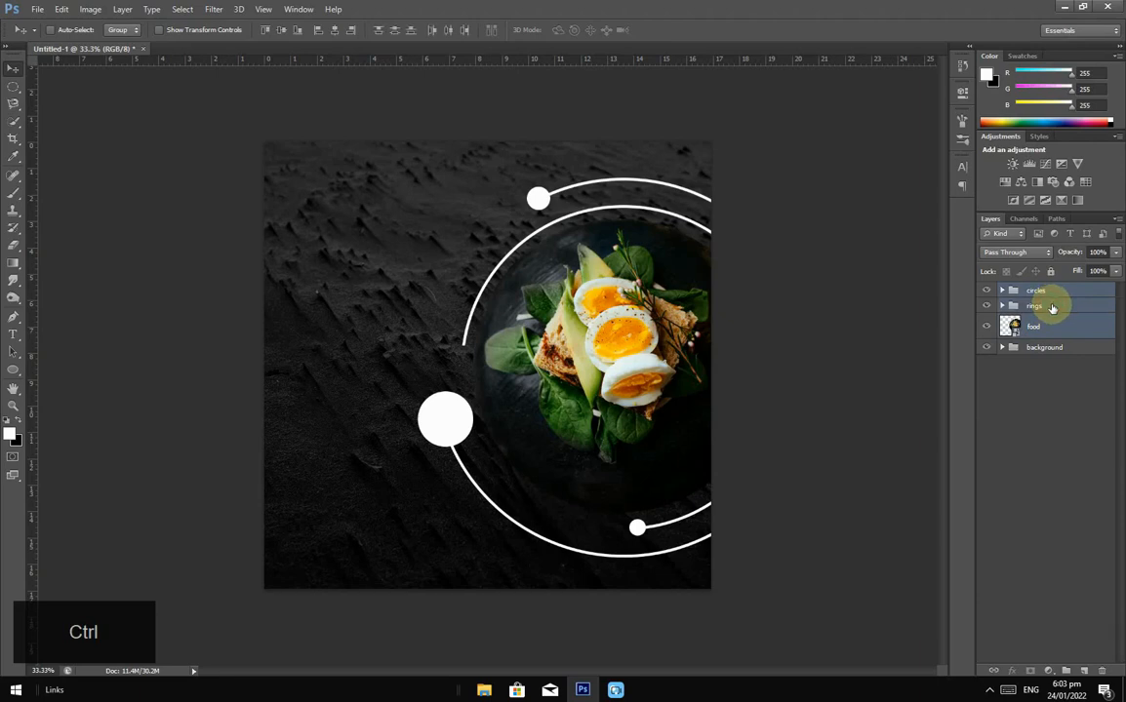
key("ctrl+g")
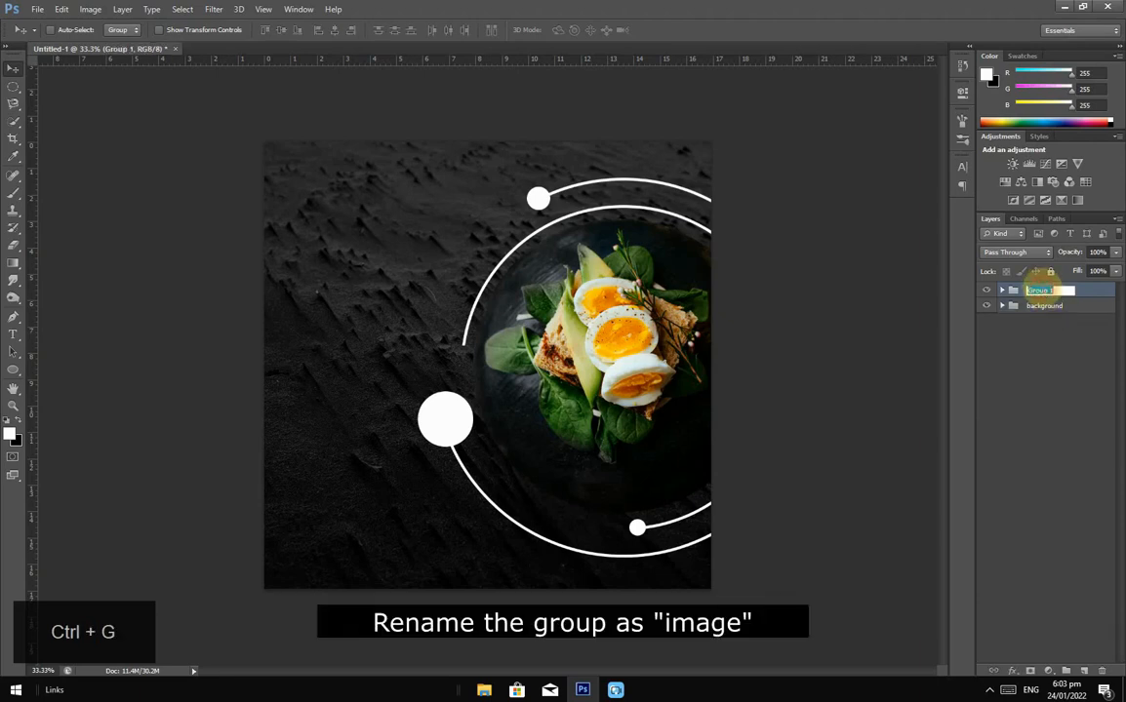
key("BackSpace")
type("im")
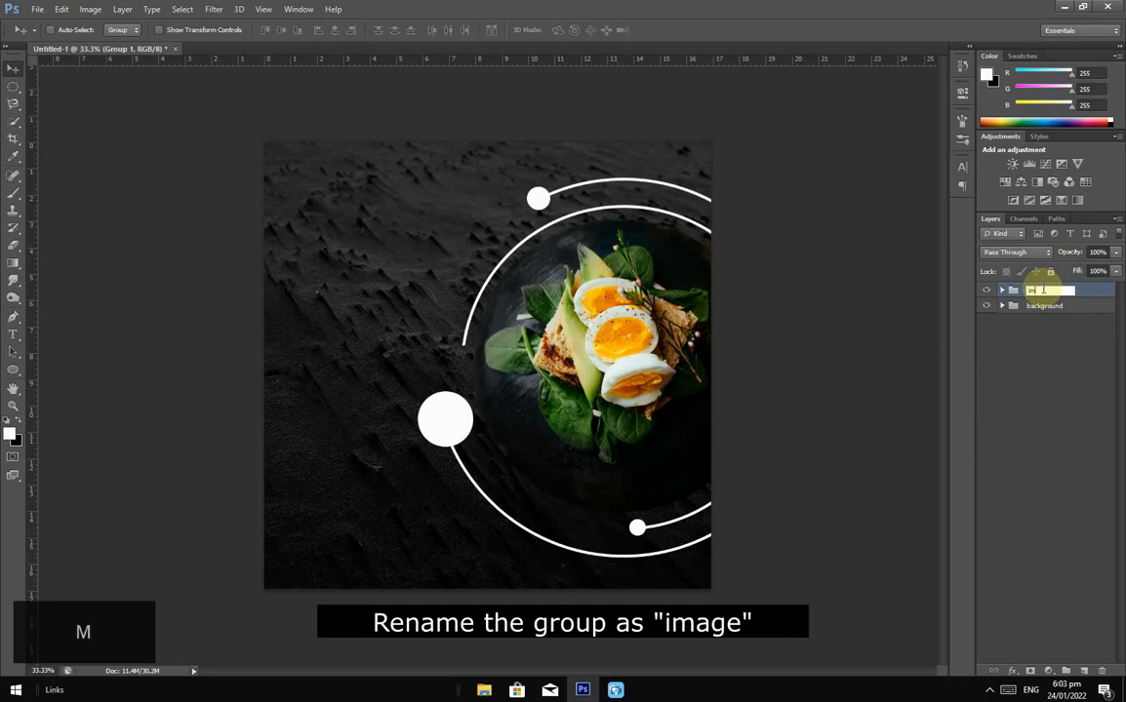
type("age")
key("Return")
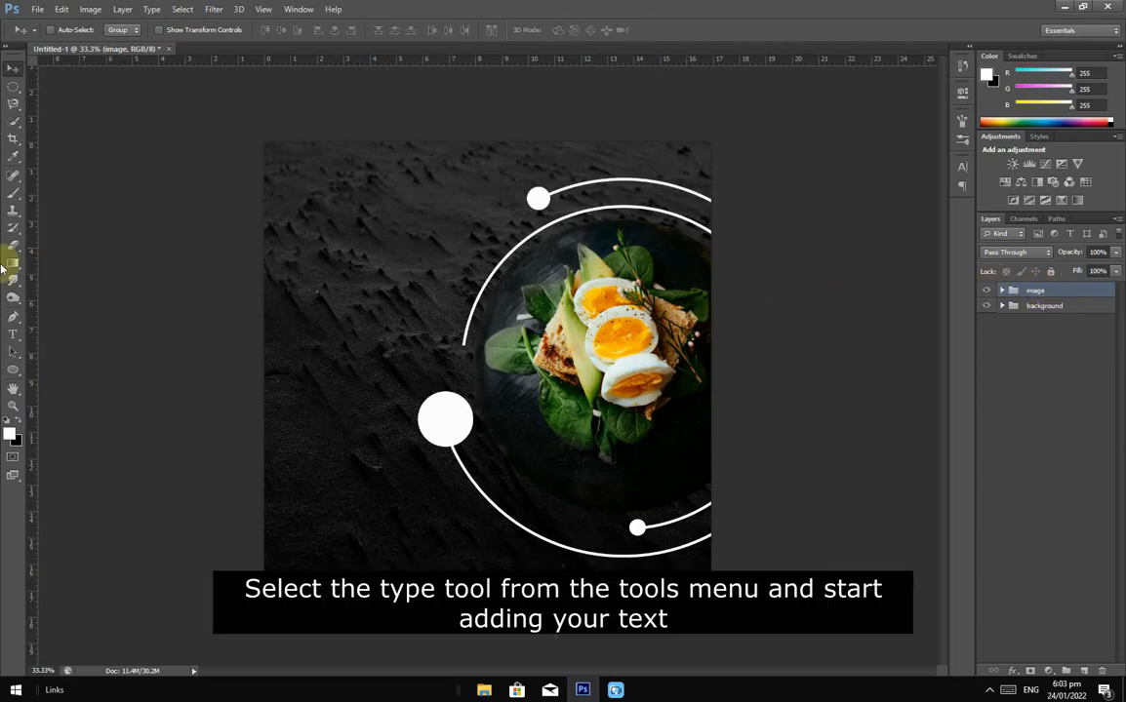
Step: Add a white 'SPECIAL' text line on the poster's left side
left_click(12, 334)
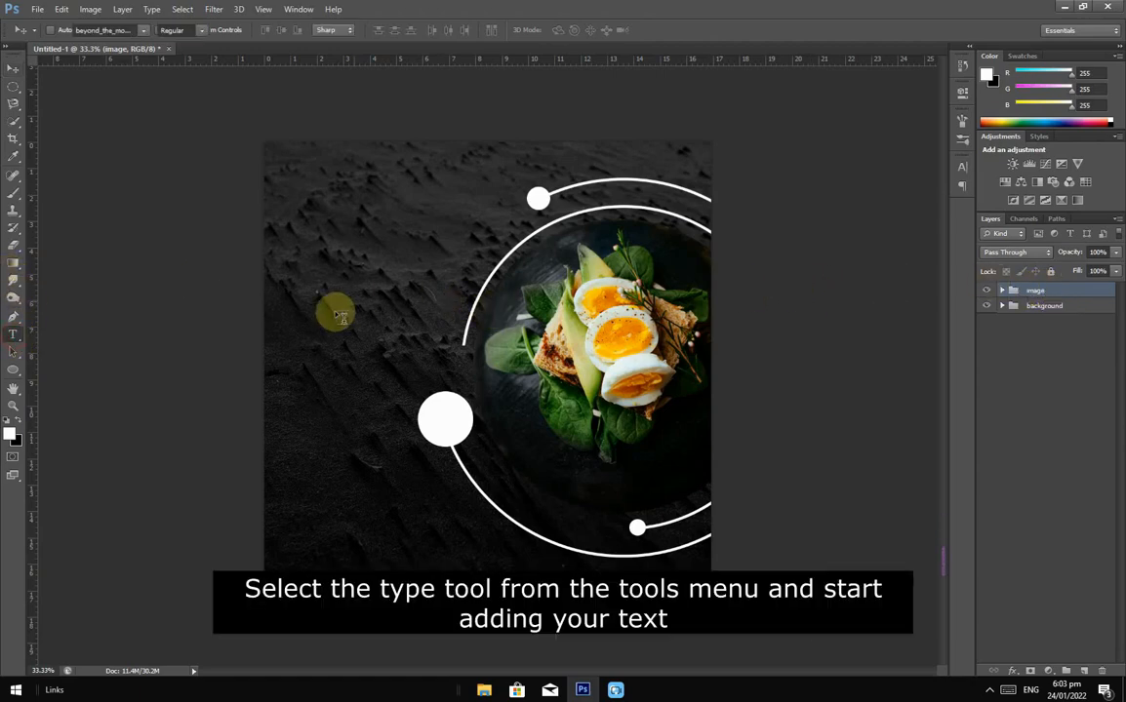
left_click(299, 308)
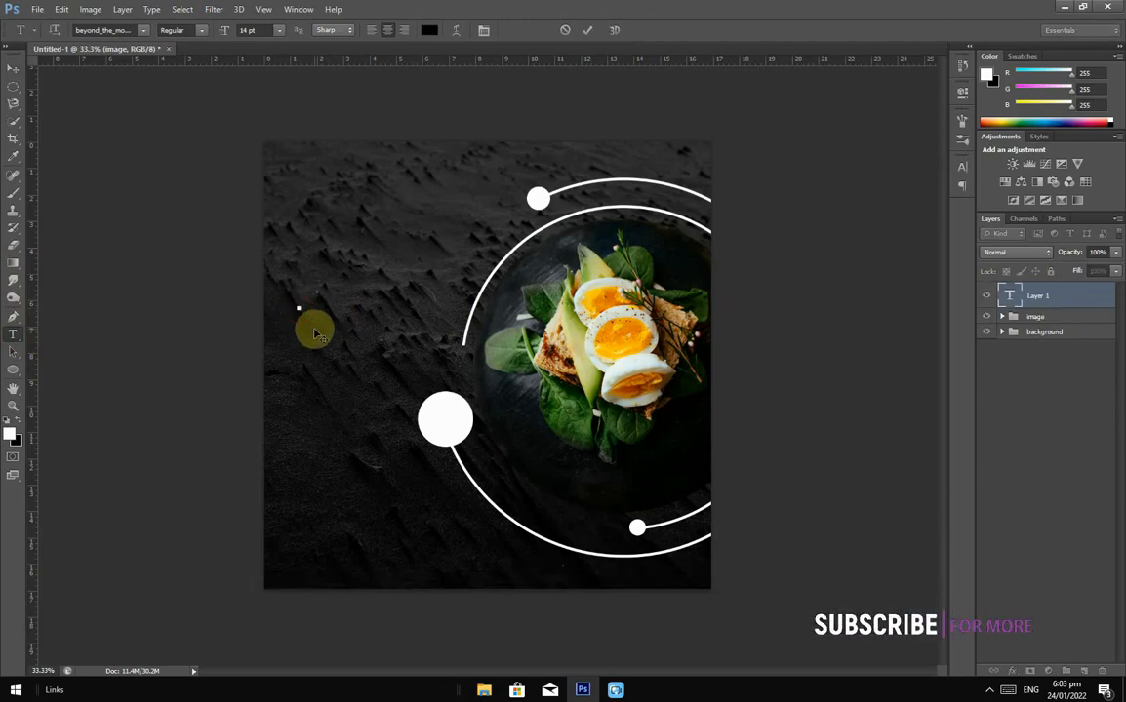
type("S")
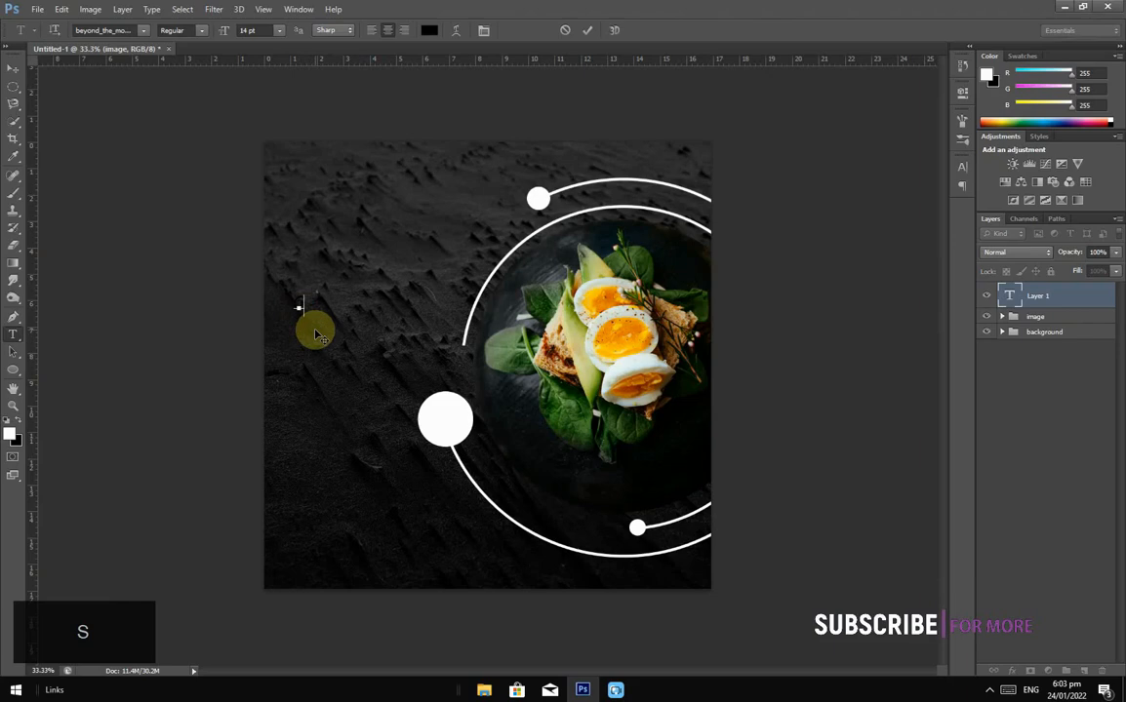
key("BackSpace")
left_click(963, 165)
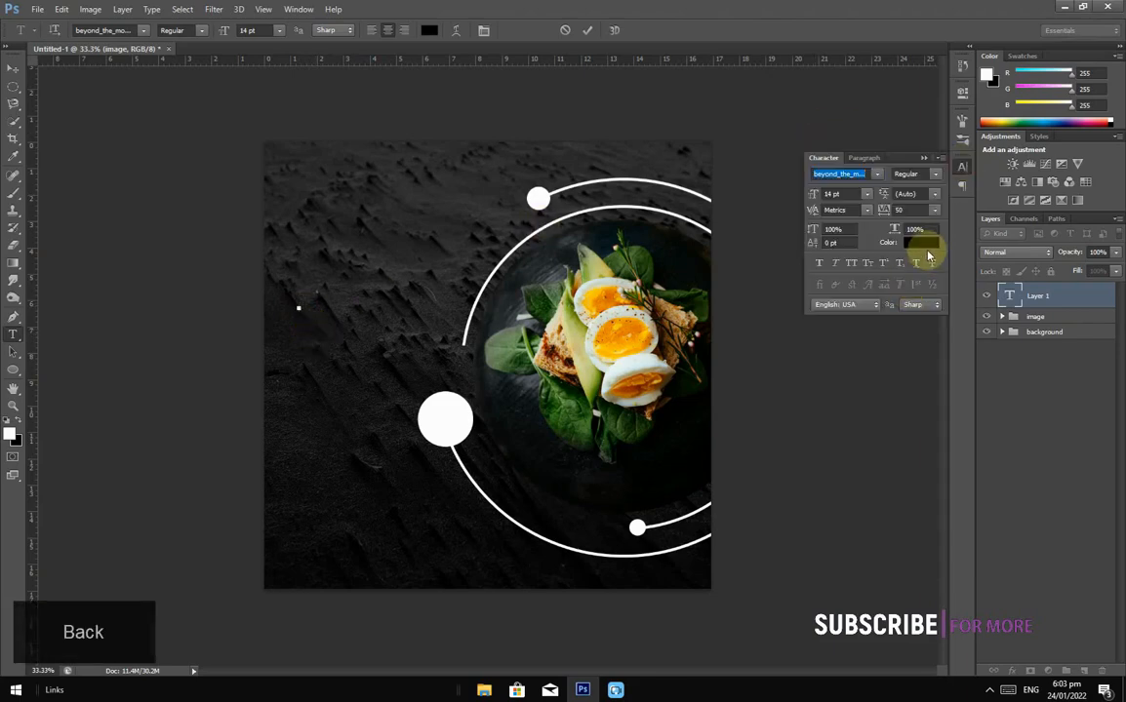
left_click(925, 245)
left_click(708, 426)
left_click(1004, 432)
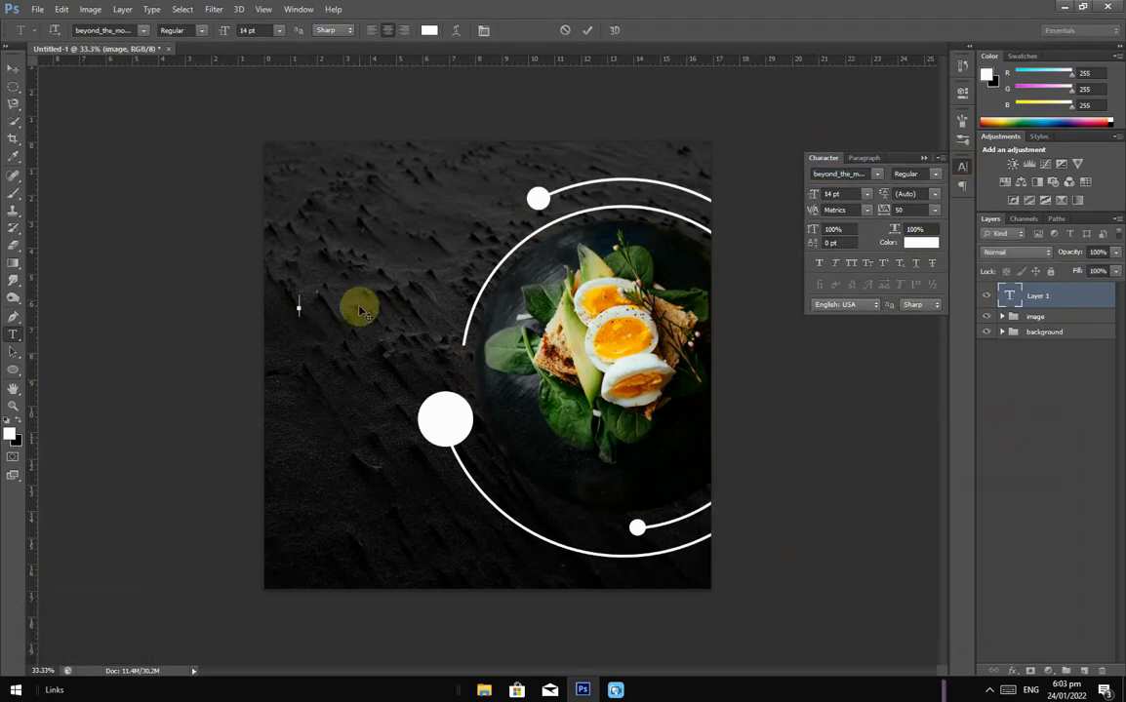
type("SPECIAL")
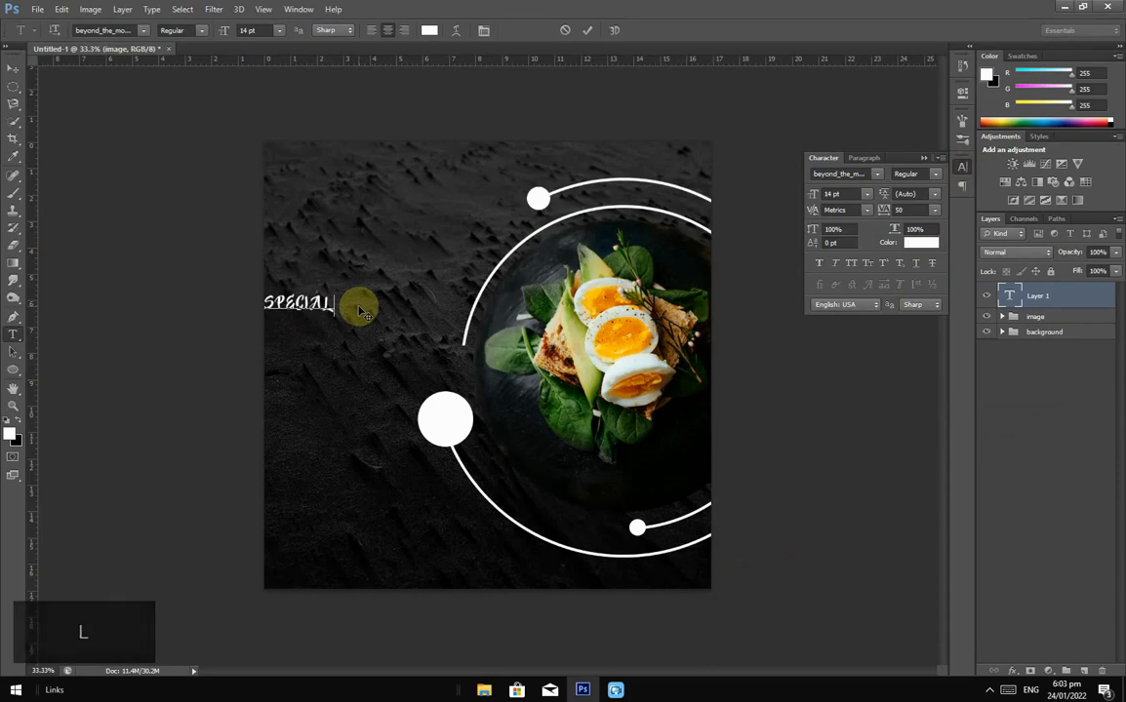
left_click(587, 30)
left_click(14, 68)
left_click(849, 174)
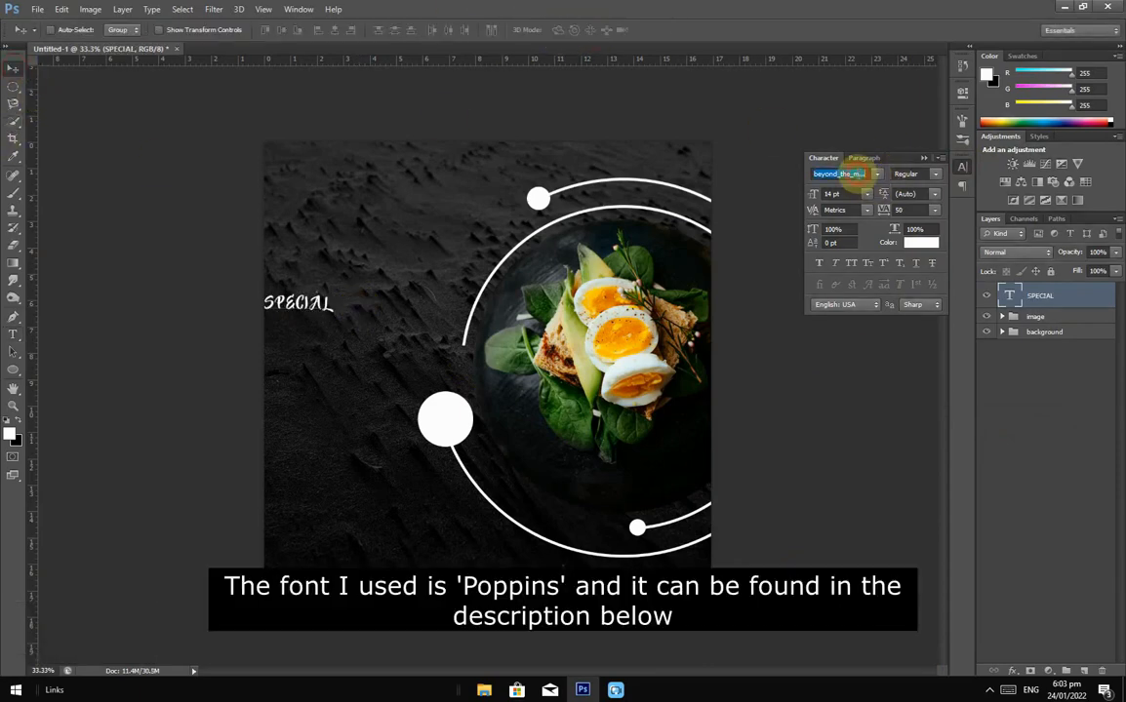
Step: Set SPECIAL in the Poppins font and enlarge it
type("Poppins")
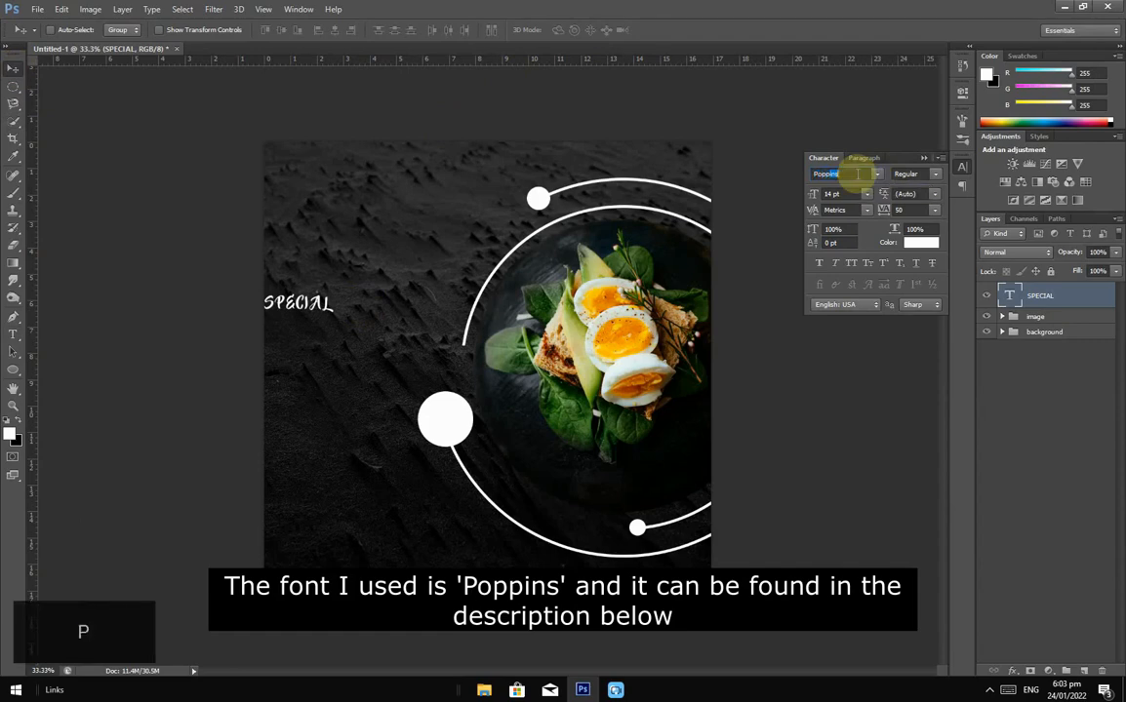
left_click_drag(308, 308, 453, 258)
key("ctrl+t")
left_click(673, 29)
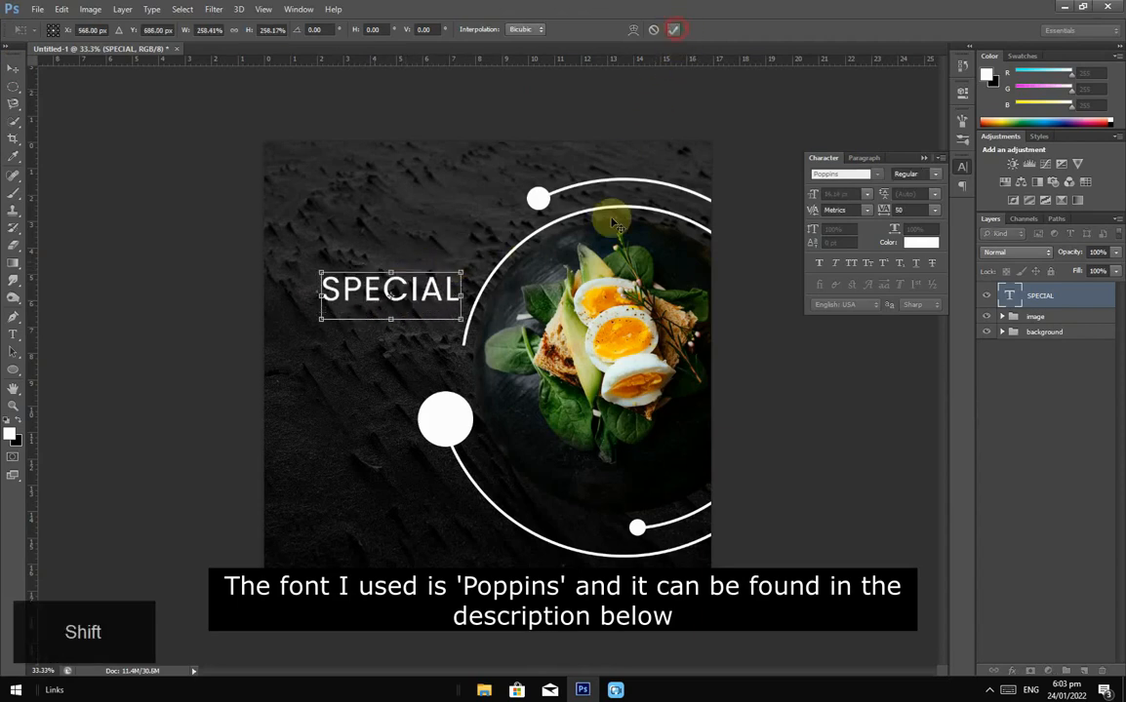
Step: Switch SPECIAL to the Poppins Black weight and shift it further left
left_click(935, 175)
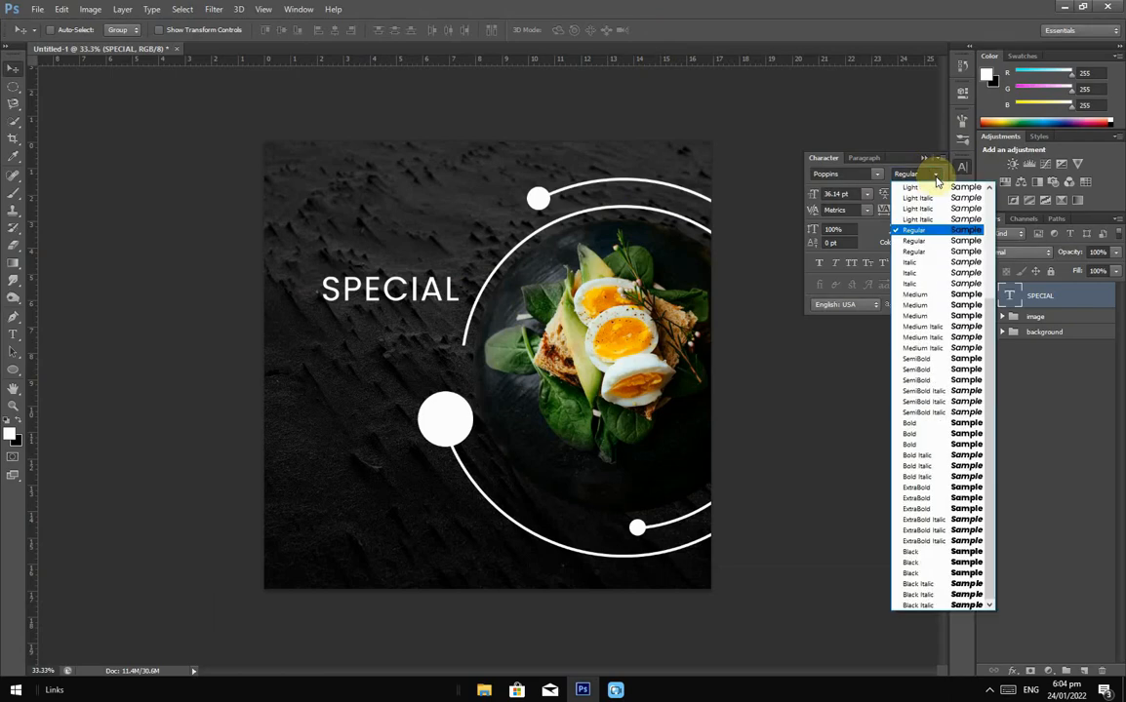
left_click(927, 554)
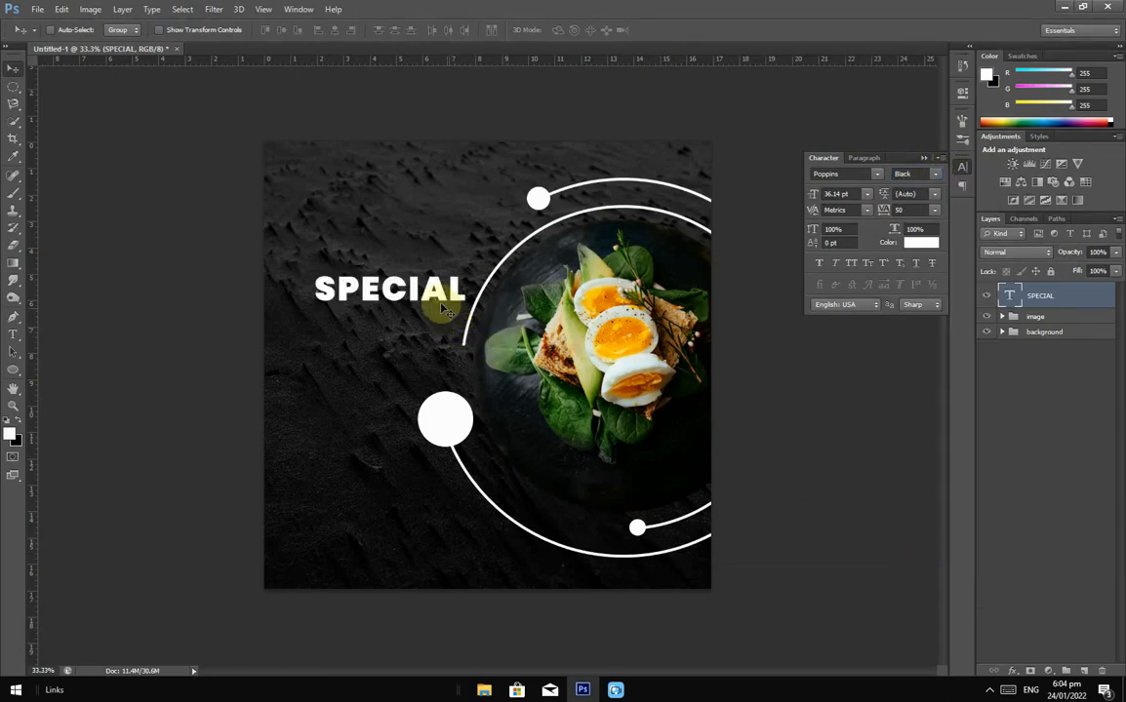
left_click_drag(447, 301, 410, 295)
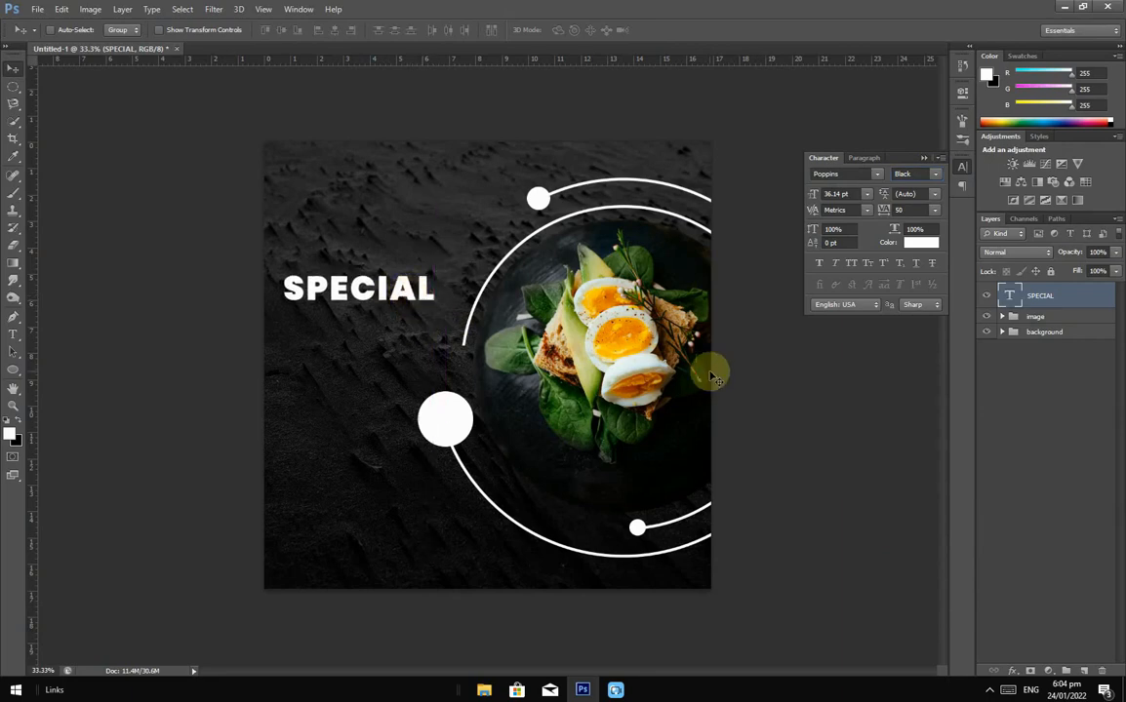
left_click(1048, 318)
key("ctrl+t")
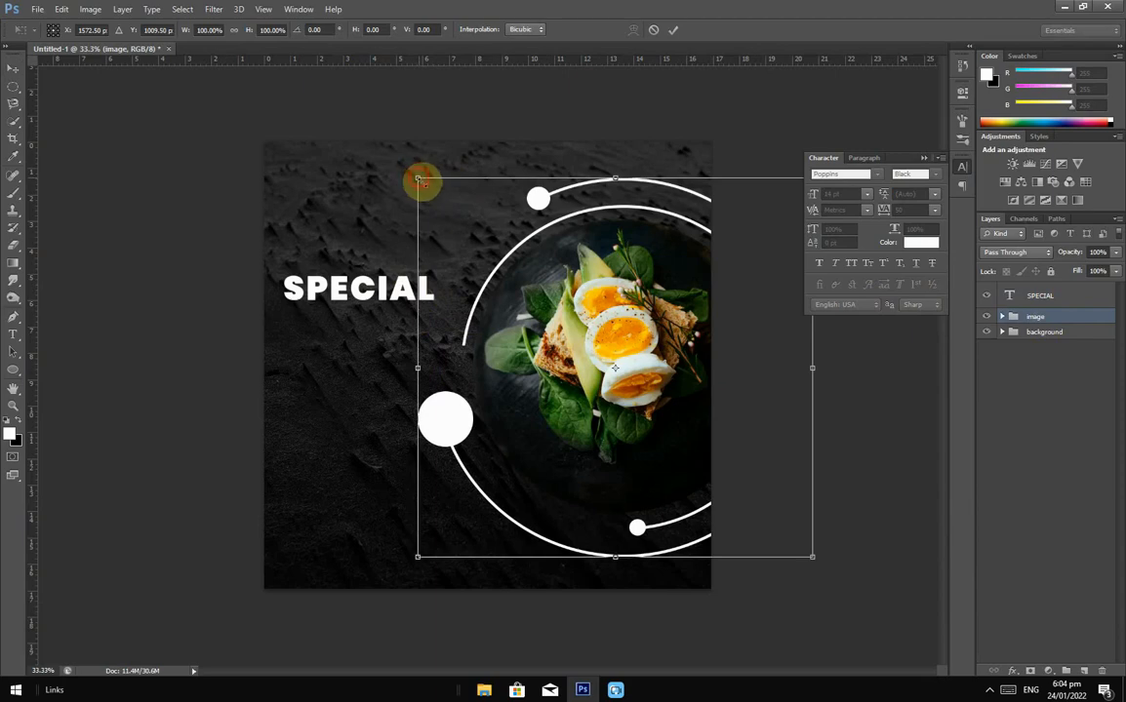
Step: Scale the food image group down to 89% and shift it slightly up and left
left_click_drag(419, 179, 440, 199)
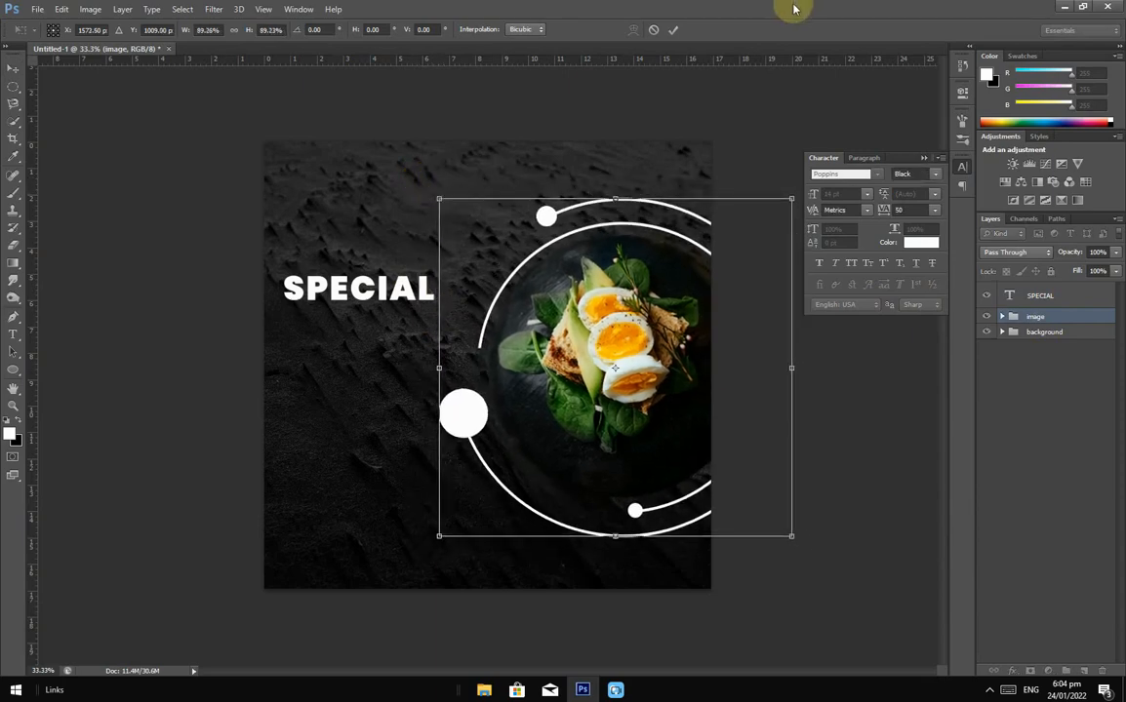
left_click(674, 31)
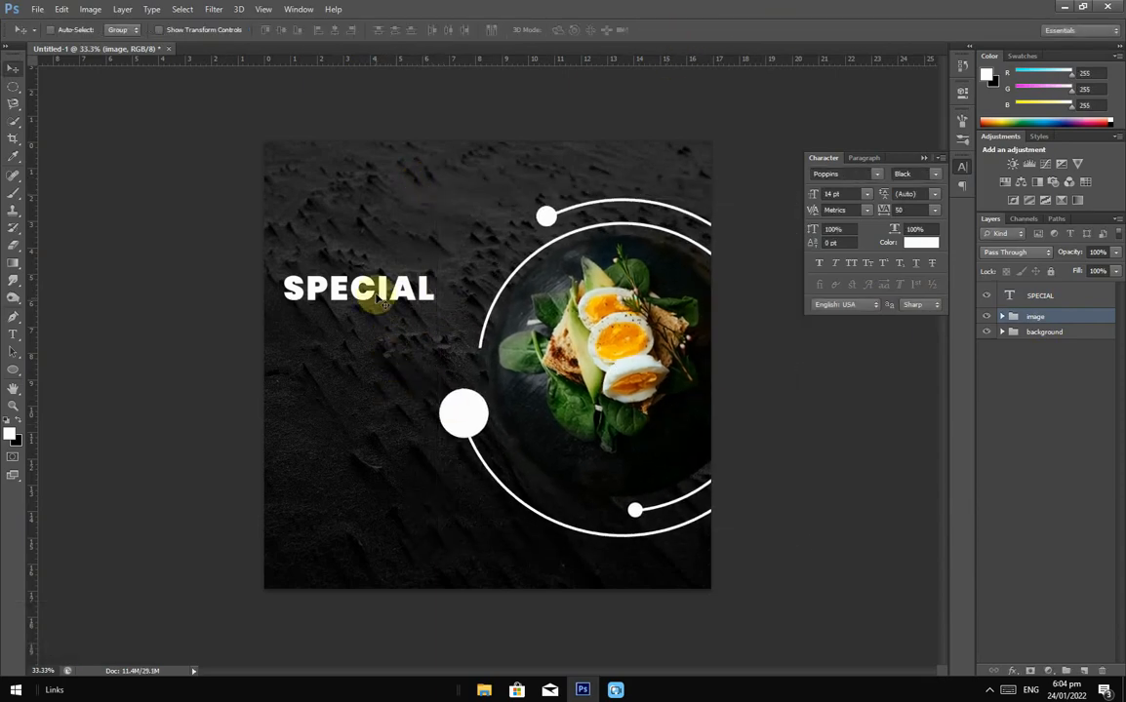
left_click_drag(378, 299, 355, 286)
left_click(1049, 296)
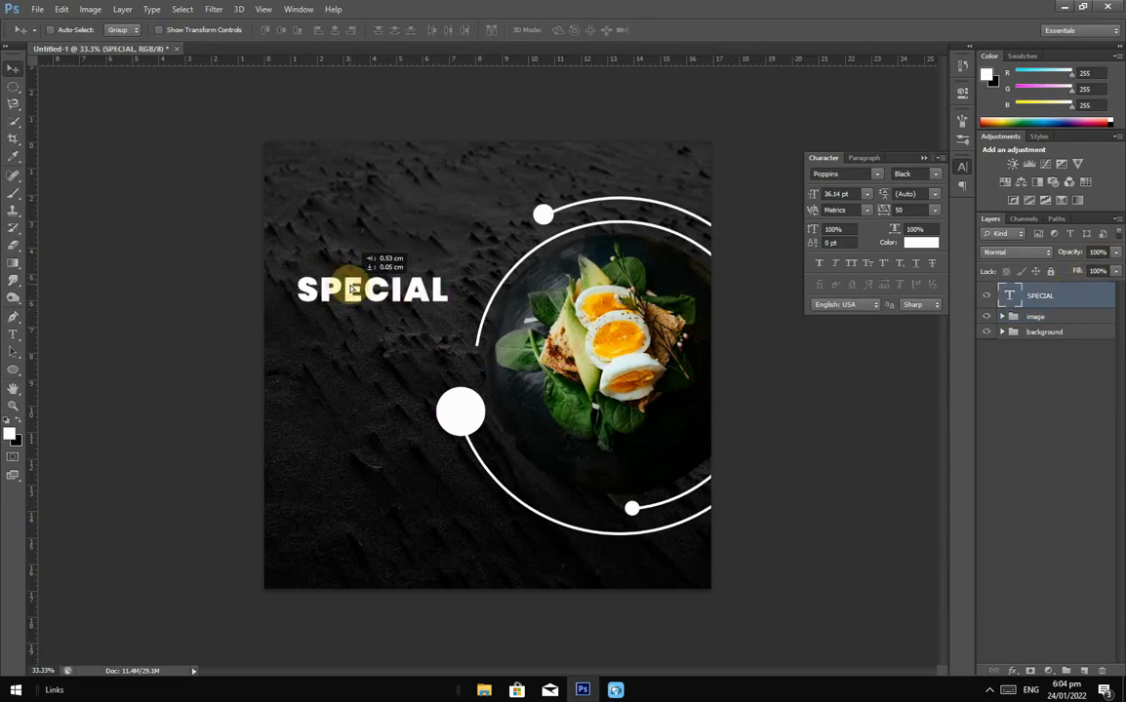
left_click(13, 336)
left_click(306, 352)
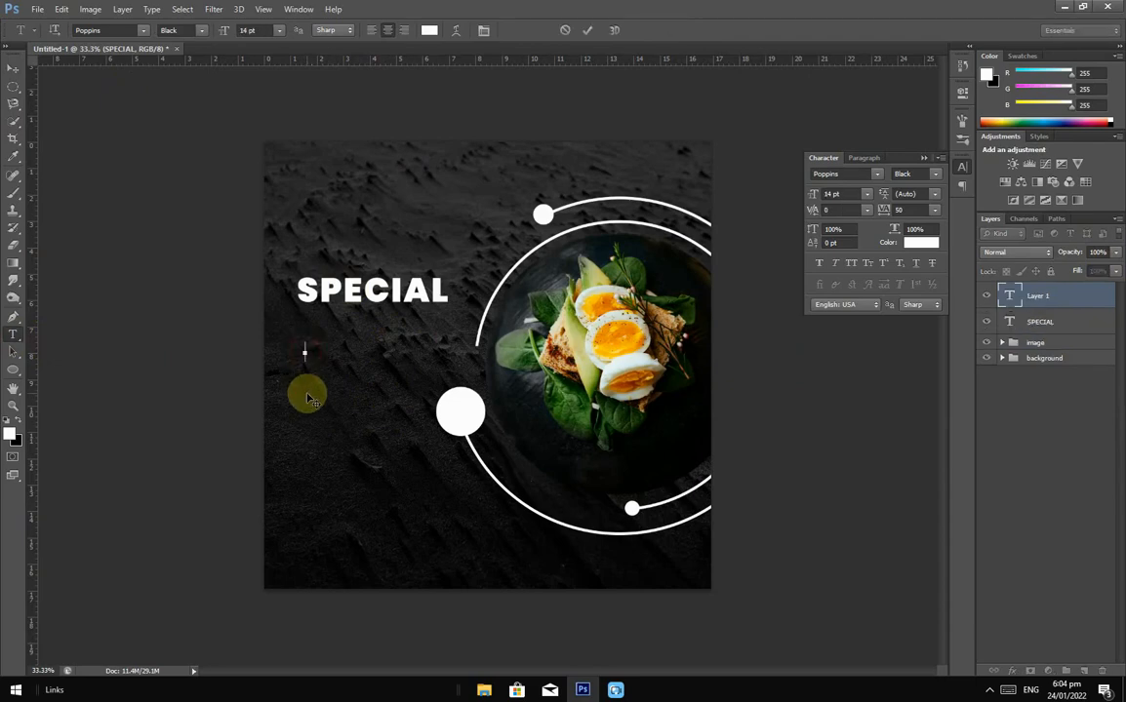
Step: Add a MENU text line, enlarge it to about 378% and centre it under SPECIAL
type("MENU")
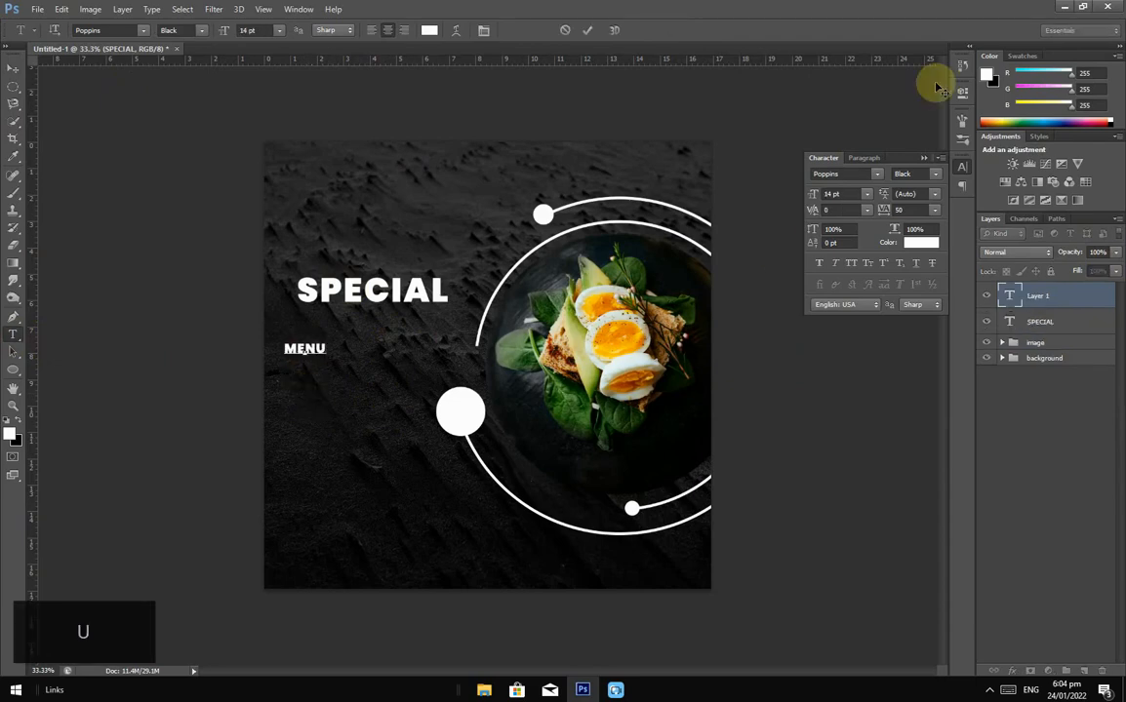
left_click(587, 30)
left_click(13, 67)
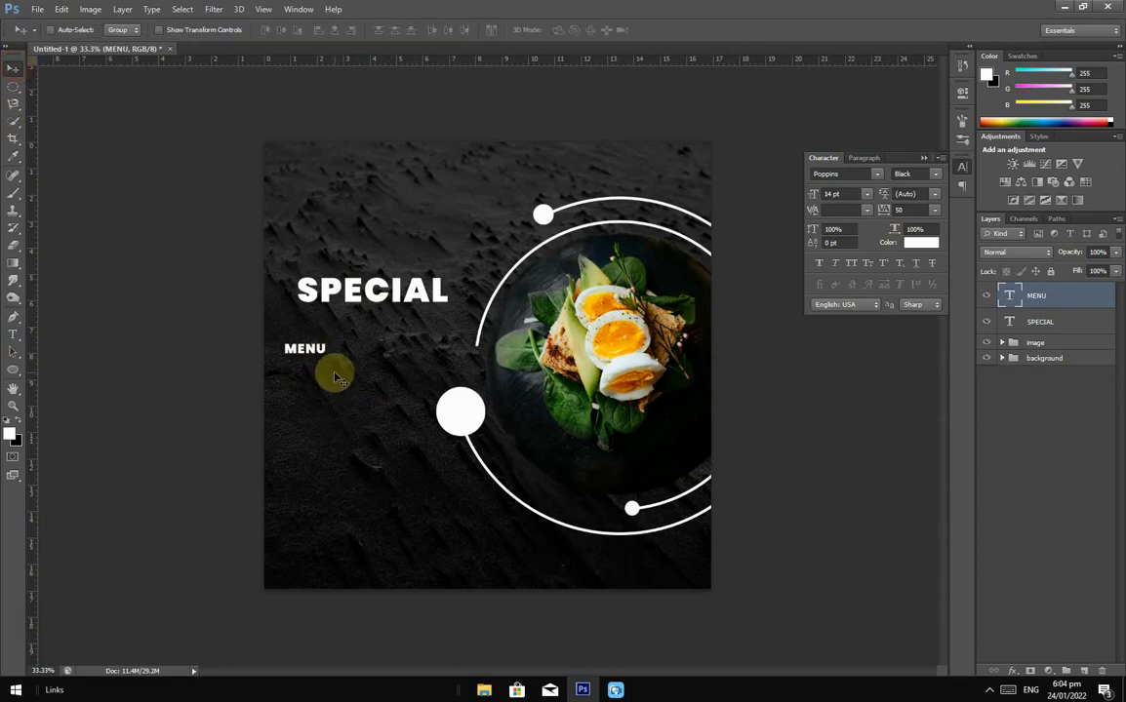
key("ctrl+t")
left_click_drag(326, 339, 402, 335)
left_click(673, 31)
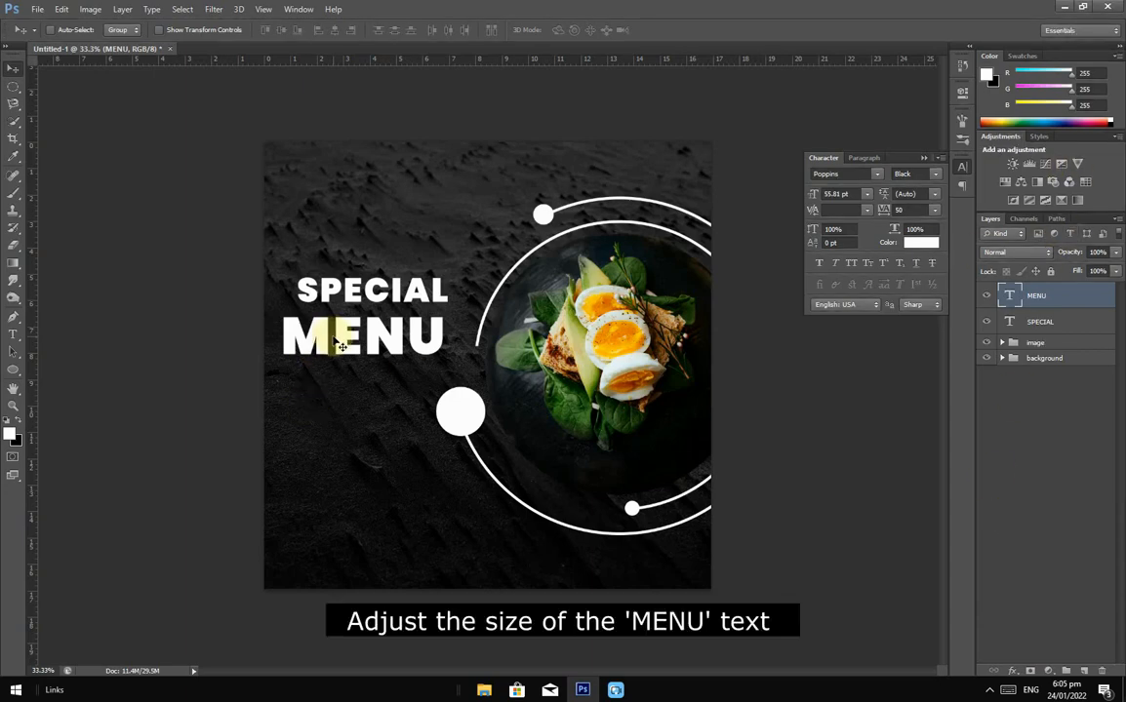
left_click_drag(340, 344, 382, 322)
Step: Tuck SPECIAL closer above MENU, shrink MENU to about 90% and nudge it up
left_click(1040, 321, "ctrl")
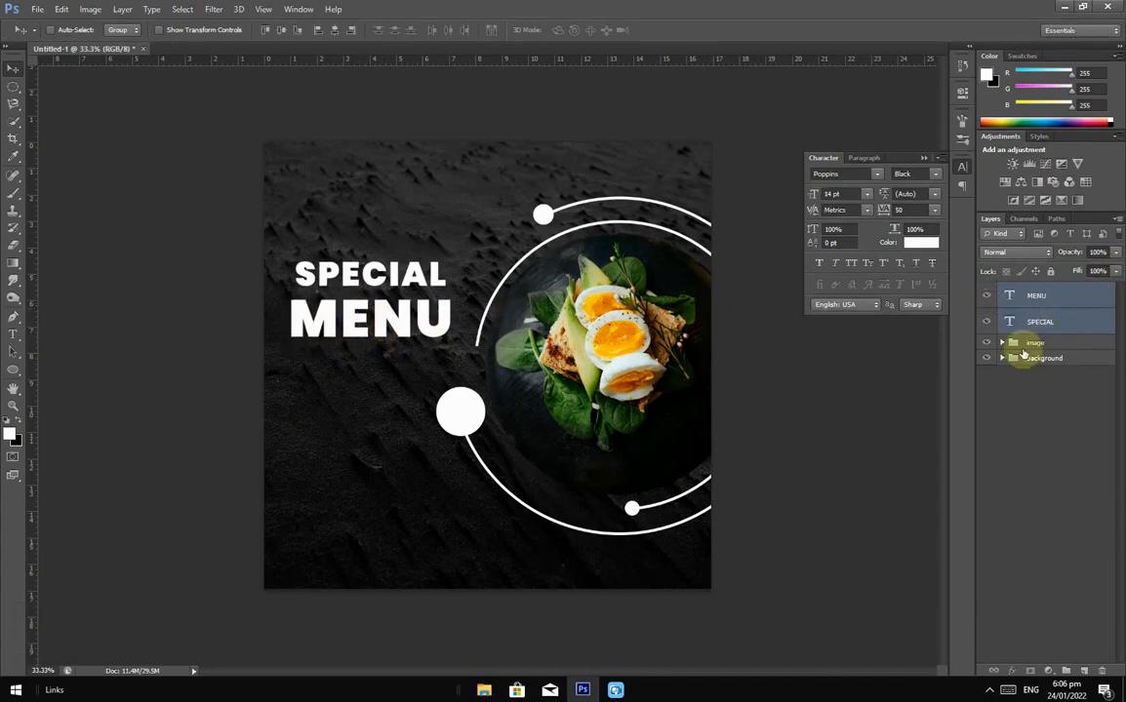
left_click(1041, 296)
left_click(389, 276, "ctrl")
left_click_drag(388, 275, 382, 290)
key("Up")
key("Up")
key("Up")
key("Up")
key("Up")
key("Up")
key("Up")
key("Up")
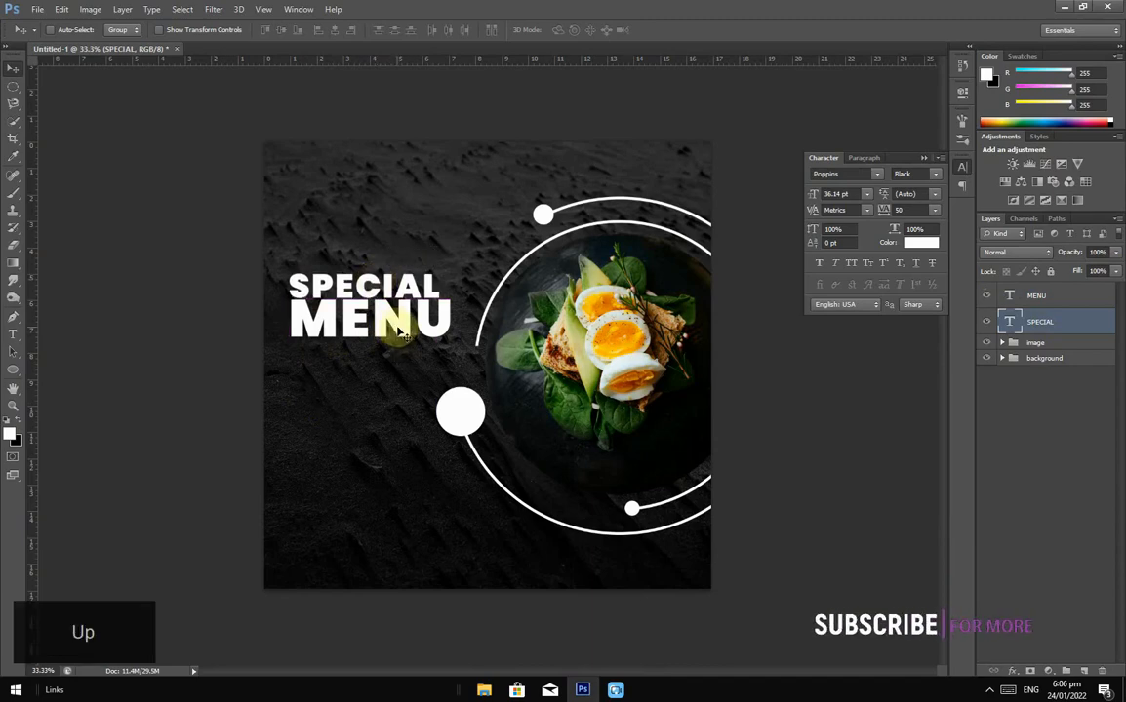
left_click(1042, 294)
key("ctrl+t")
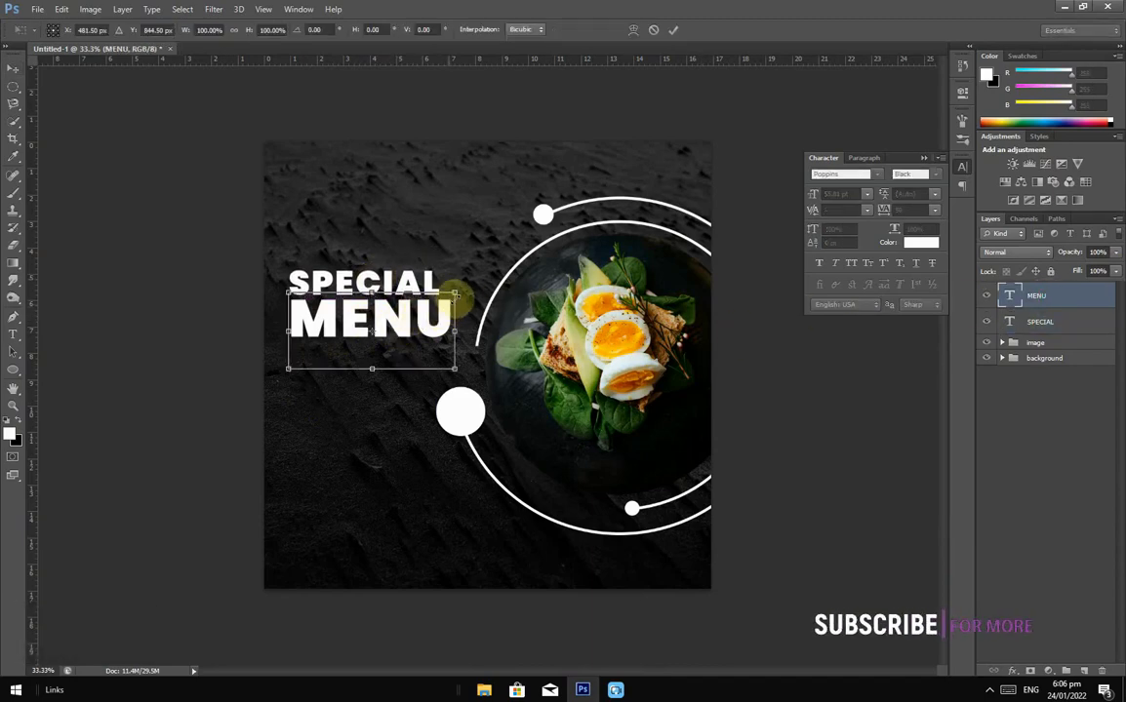
left_click_drag(452, 295, 446, 297)
key("shift")
left_click(673, 29)
key("Up")
key("Up")
key("Up")
key("Up")
key("Up")
key("Up")
key("Up")
key("Up")
key("Up")
key("Up")
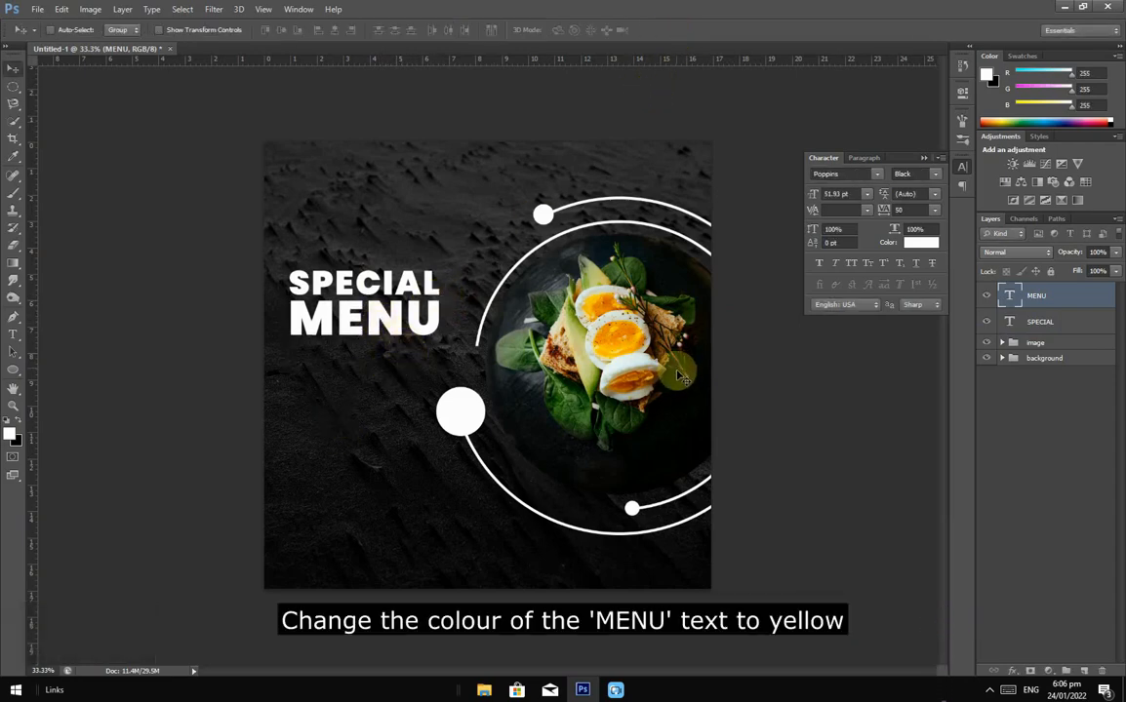
Step: Color the MENU text yellow (#f8bf07) sampled from the egg yolk
left_click(926, 242)
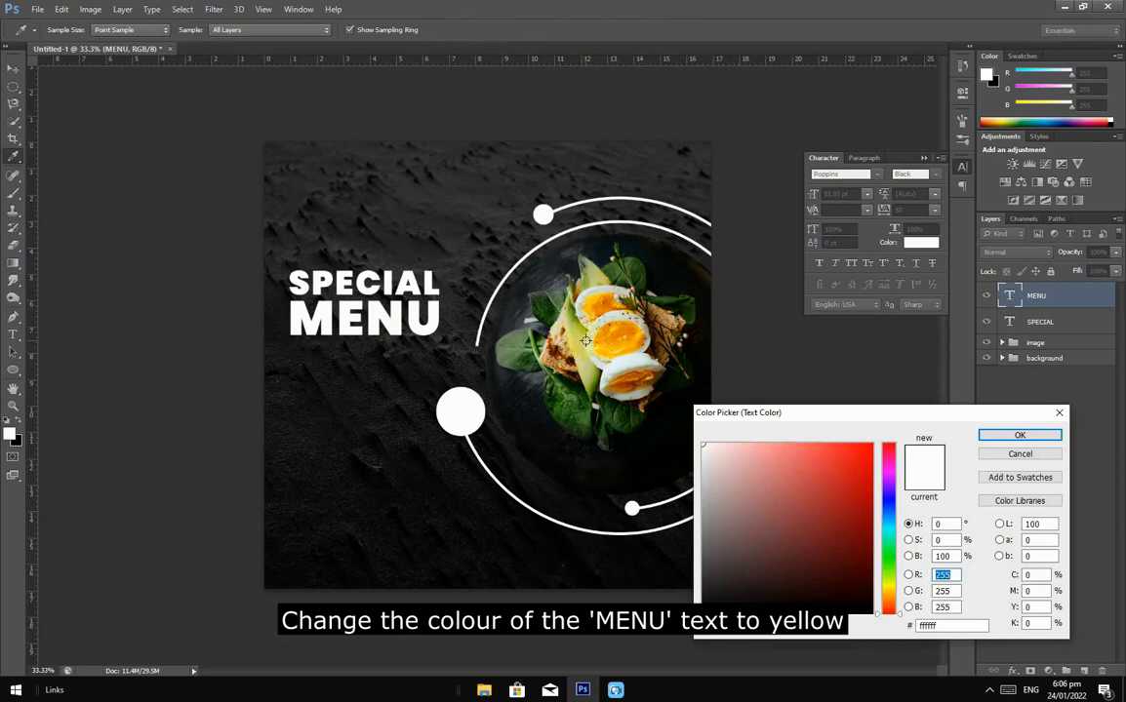
key("Caps_Lock")
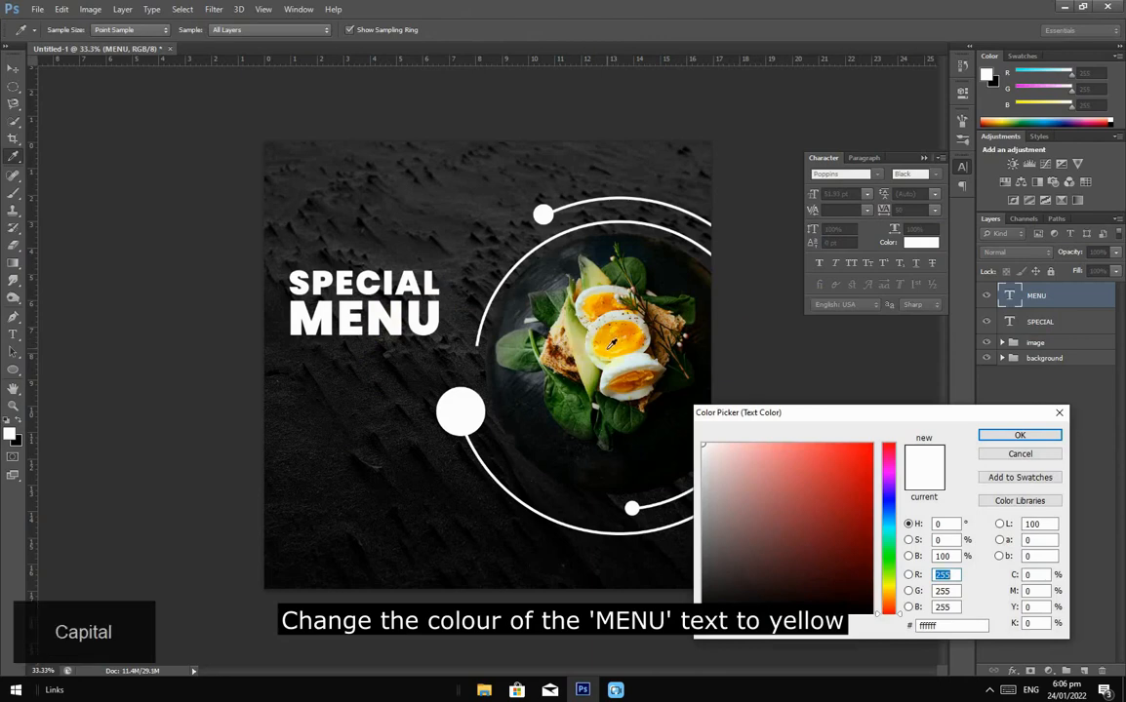
left_click(606, 343)
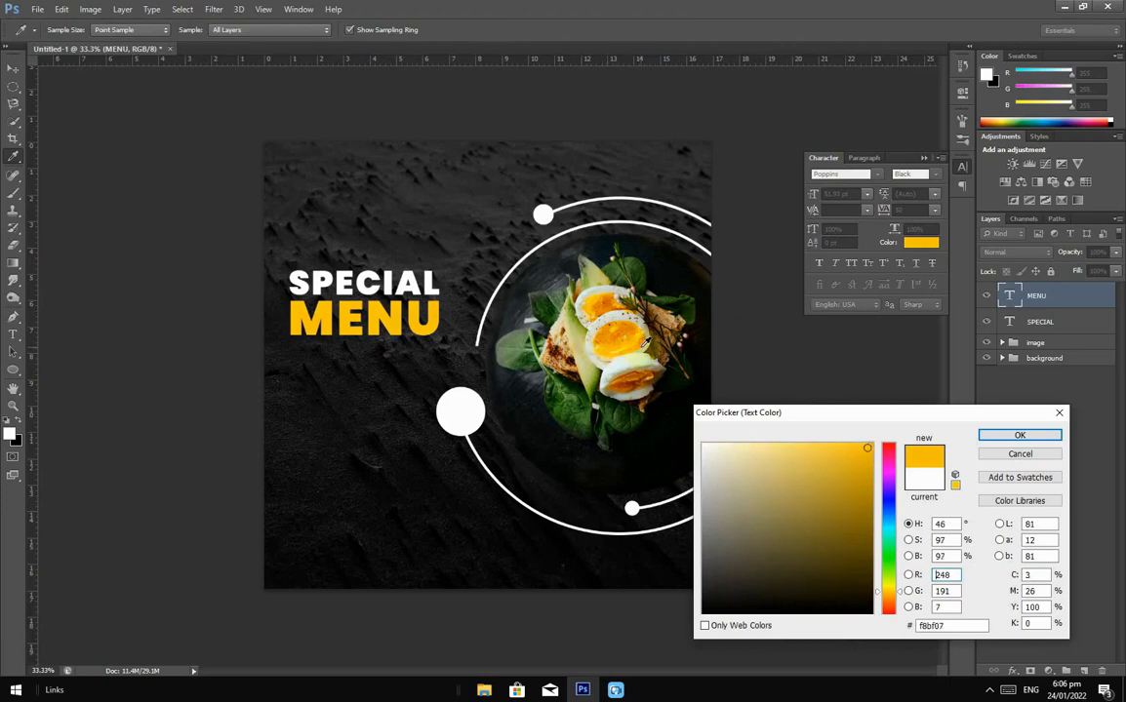
left_click(1017, 436)
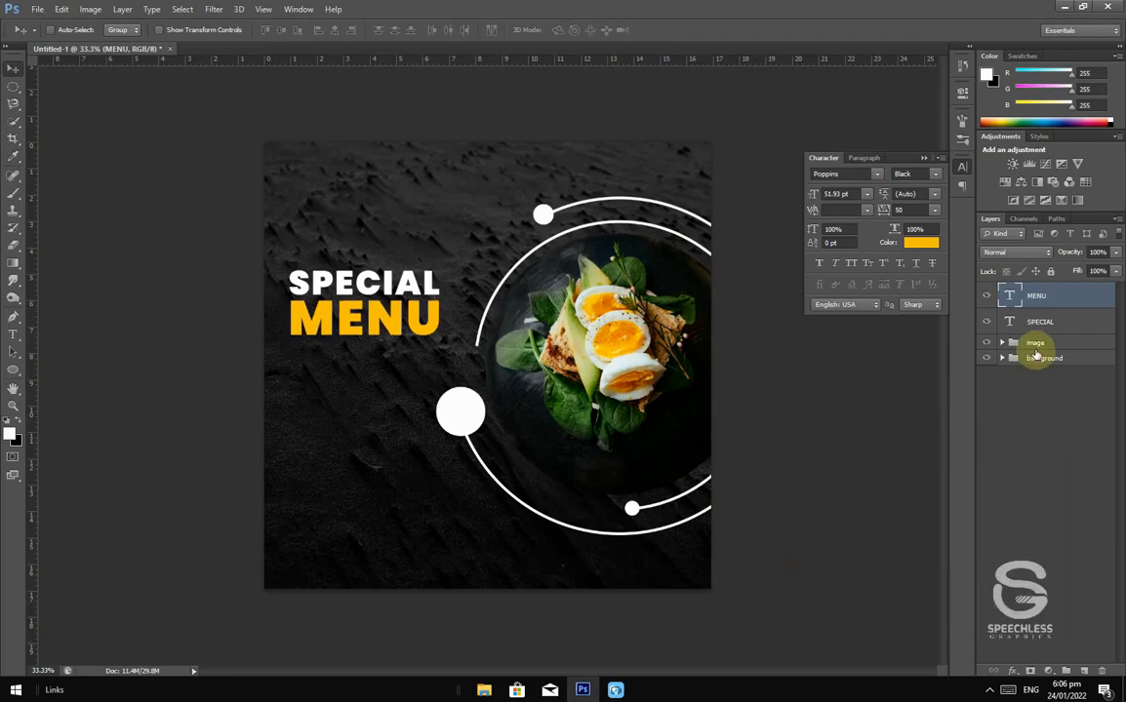
left_click(21, 339)
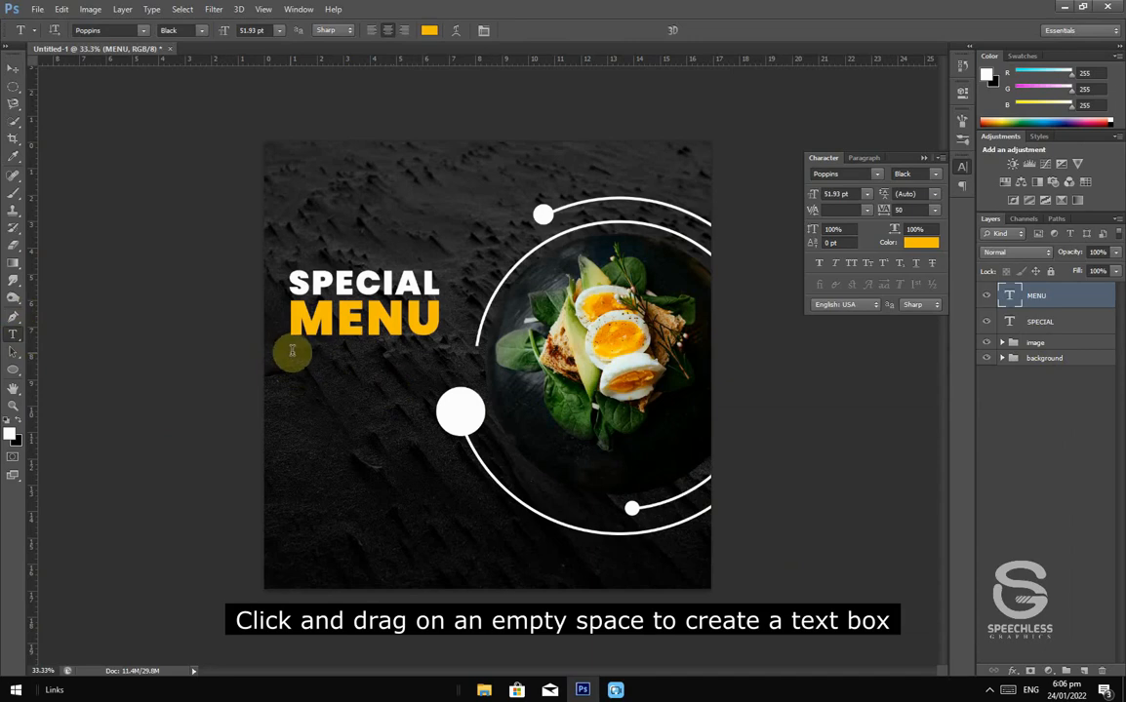
Step: Draw a text box below MENU and fill it with 8 pt Lorem Ipsum placeholder text
left_click_drag(297, 374, 413, 418)
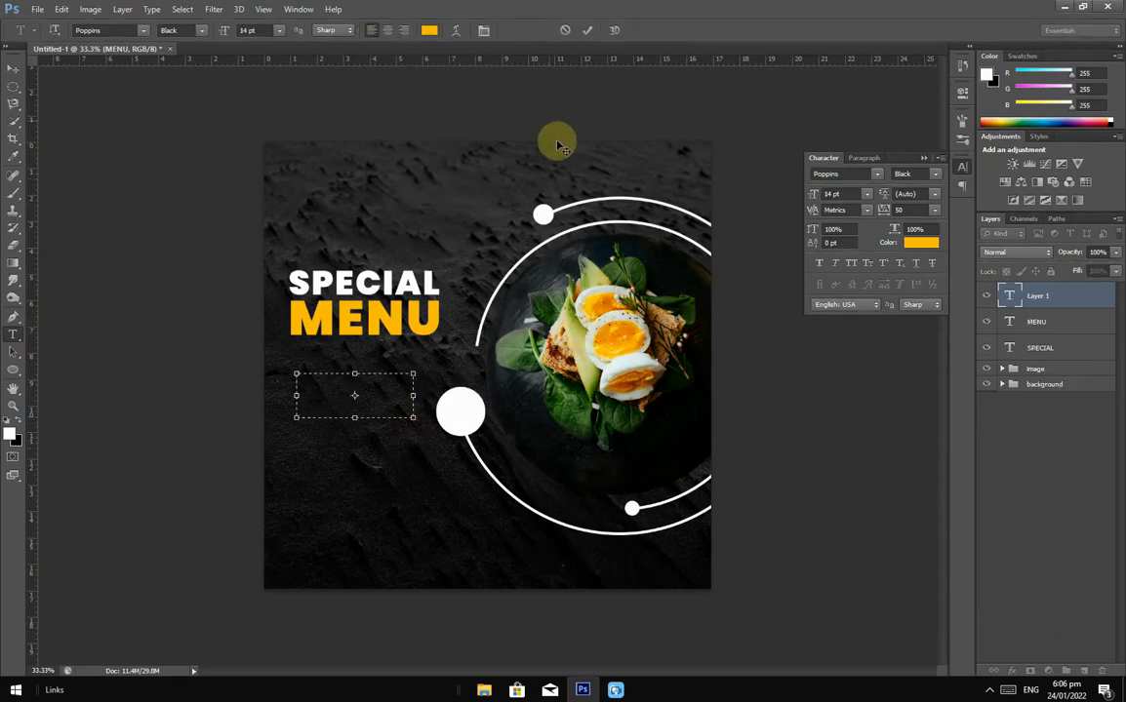
left_click(866, 194)
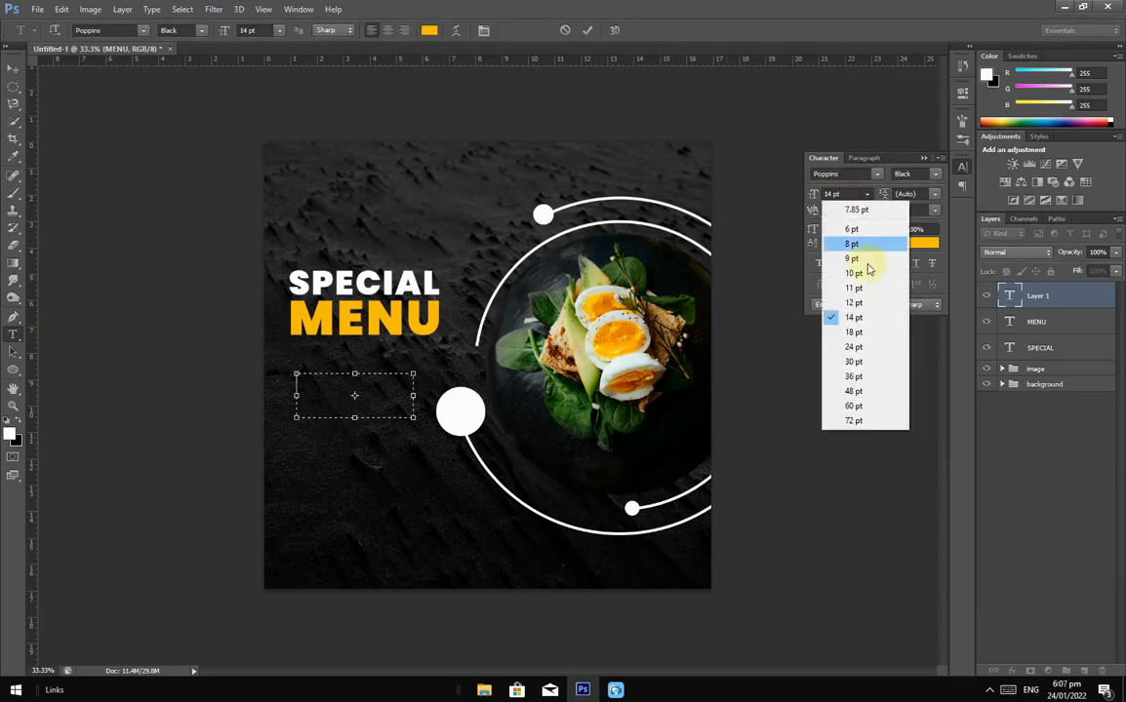
left_click(853, 243)
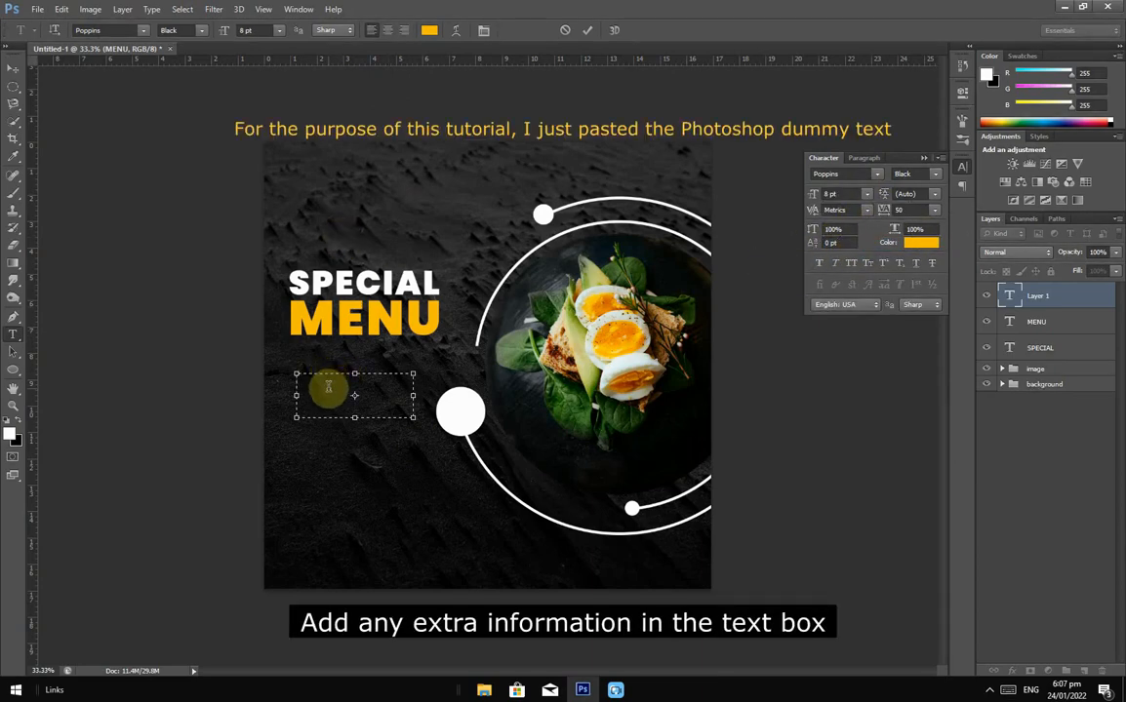
left_click(158, 10)
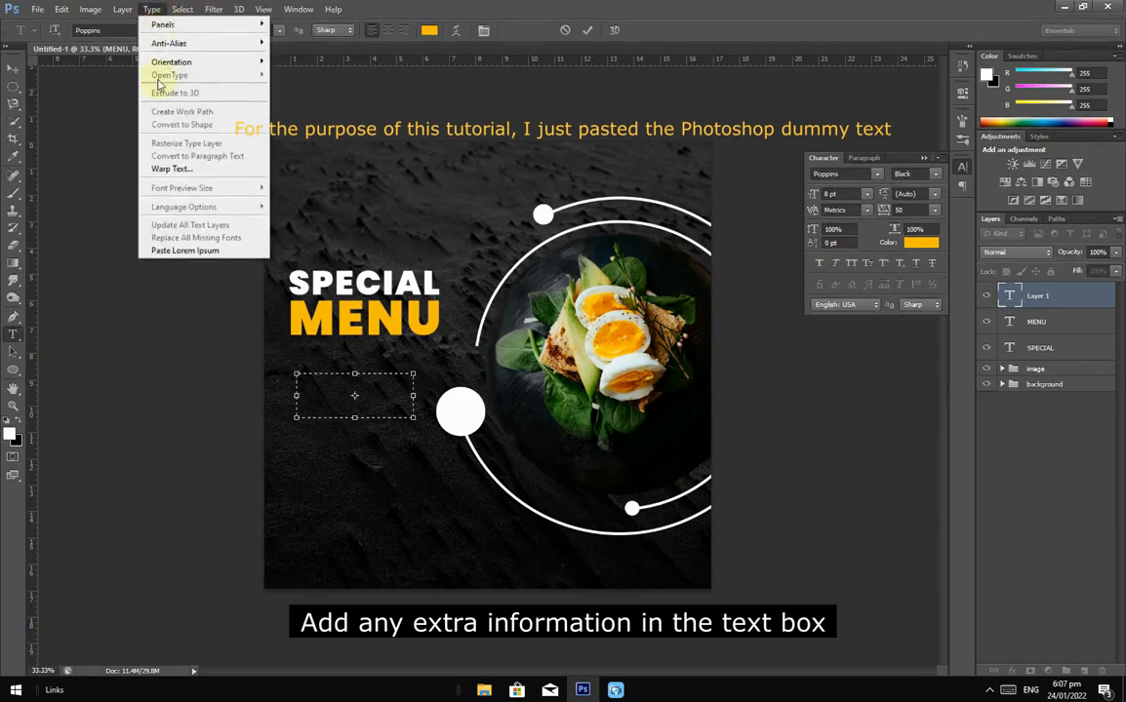
left_click(220, 251)
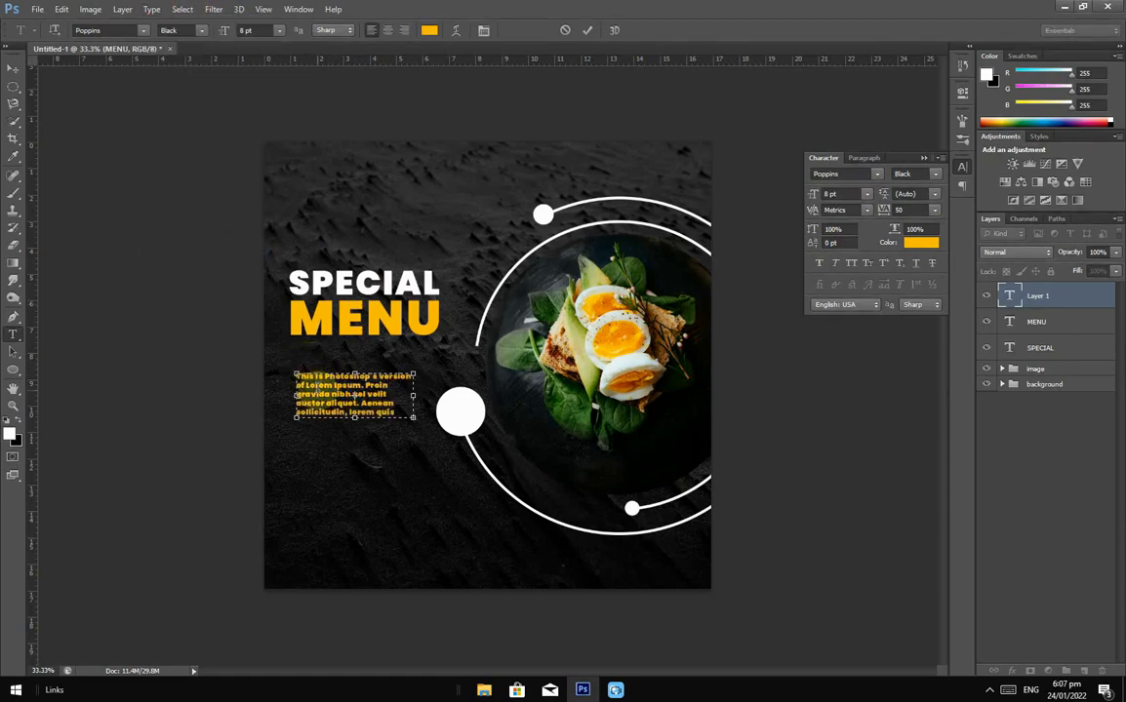
left_click(13, 67)
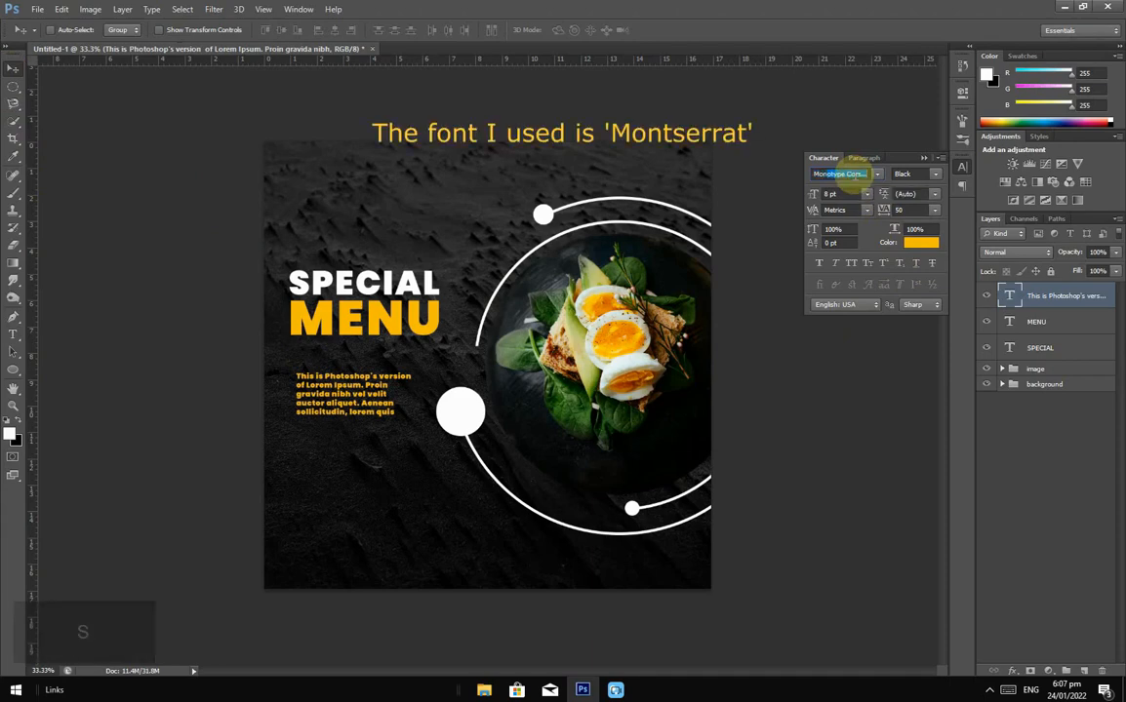
Step: Set the placeholder paragraph to Montserrat Regular and centre-align all of its text
type("tserrat")
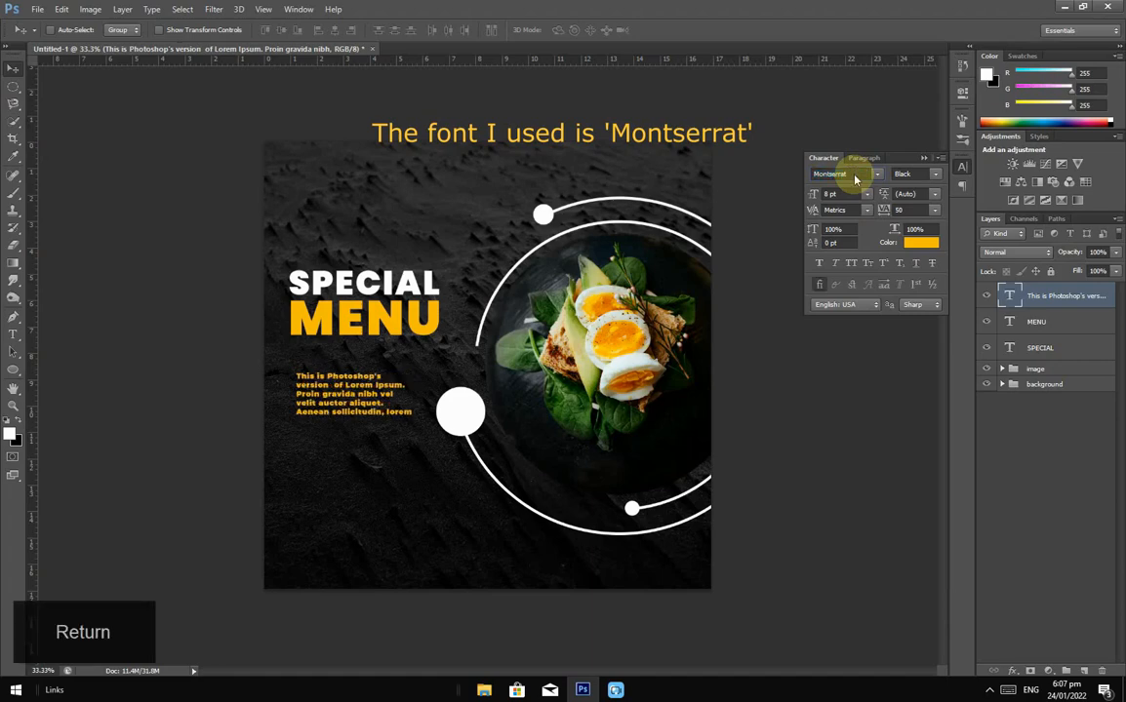
left_click(935, 174)
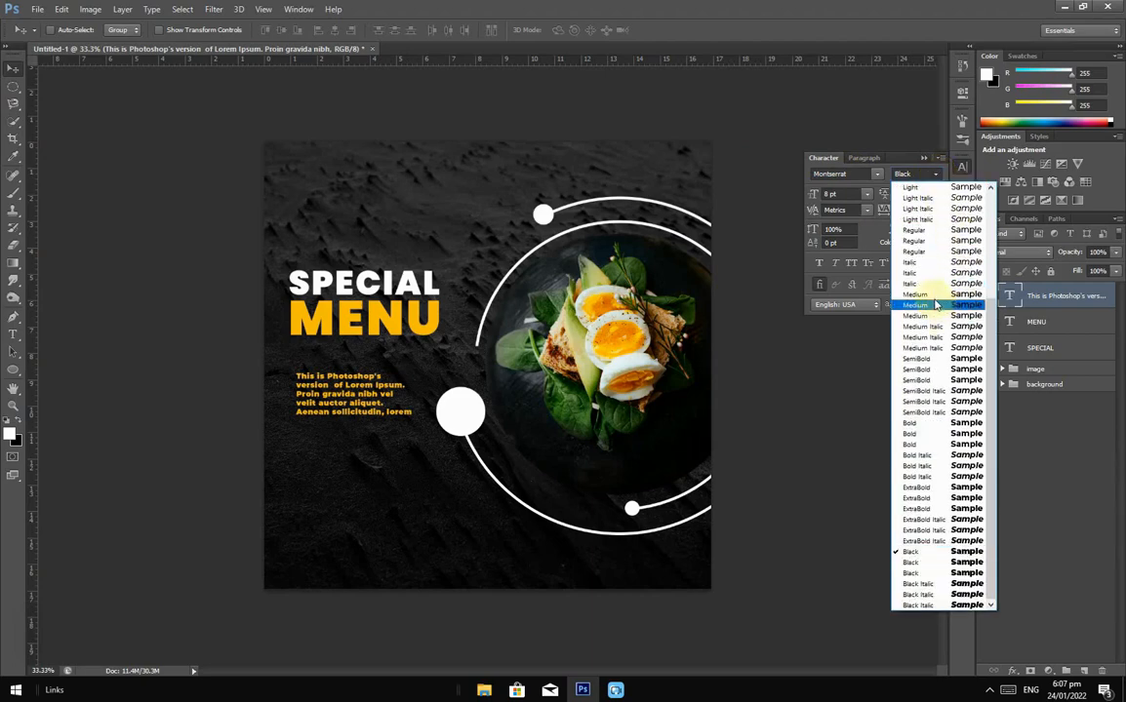
left_click(929, 230)
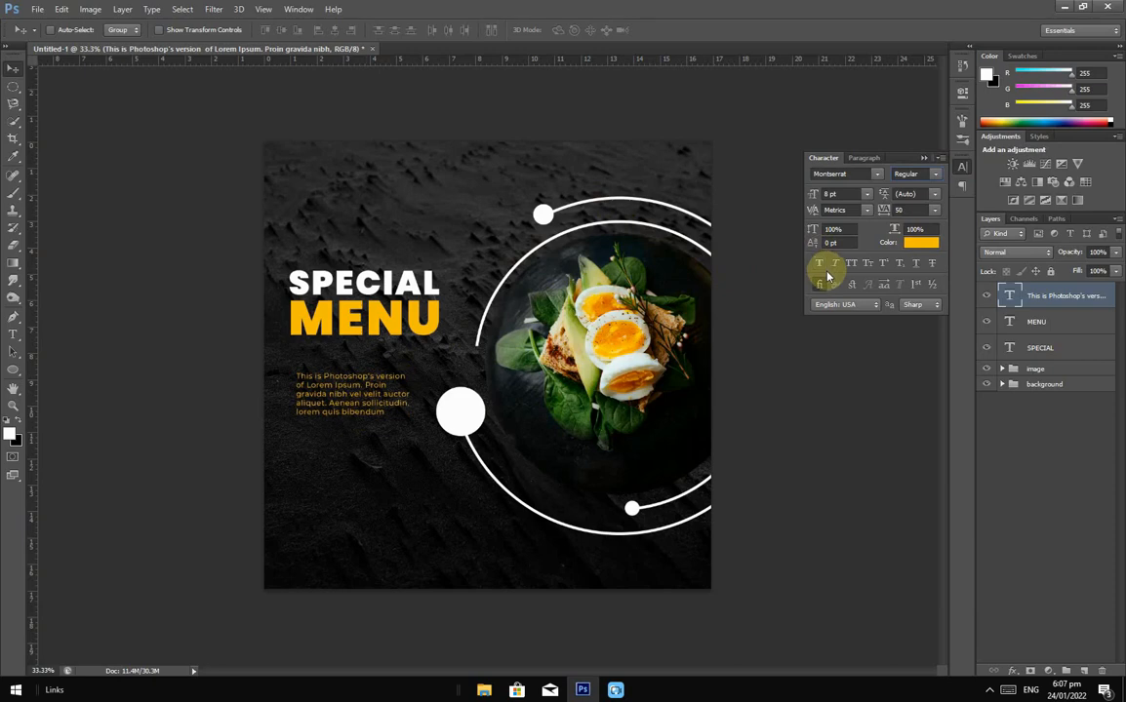
left_click(12, 335)
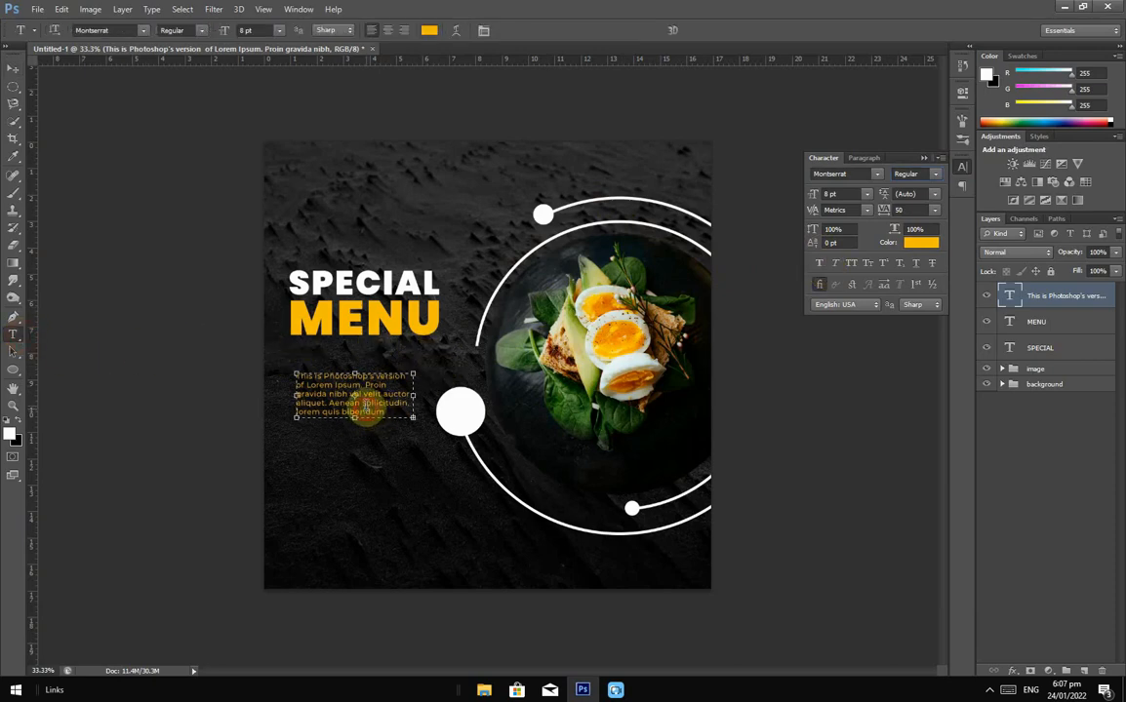
left_click(366, 410)
key("ctrl+a")
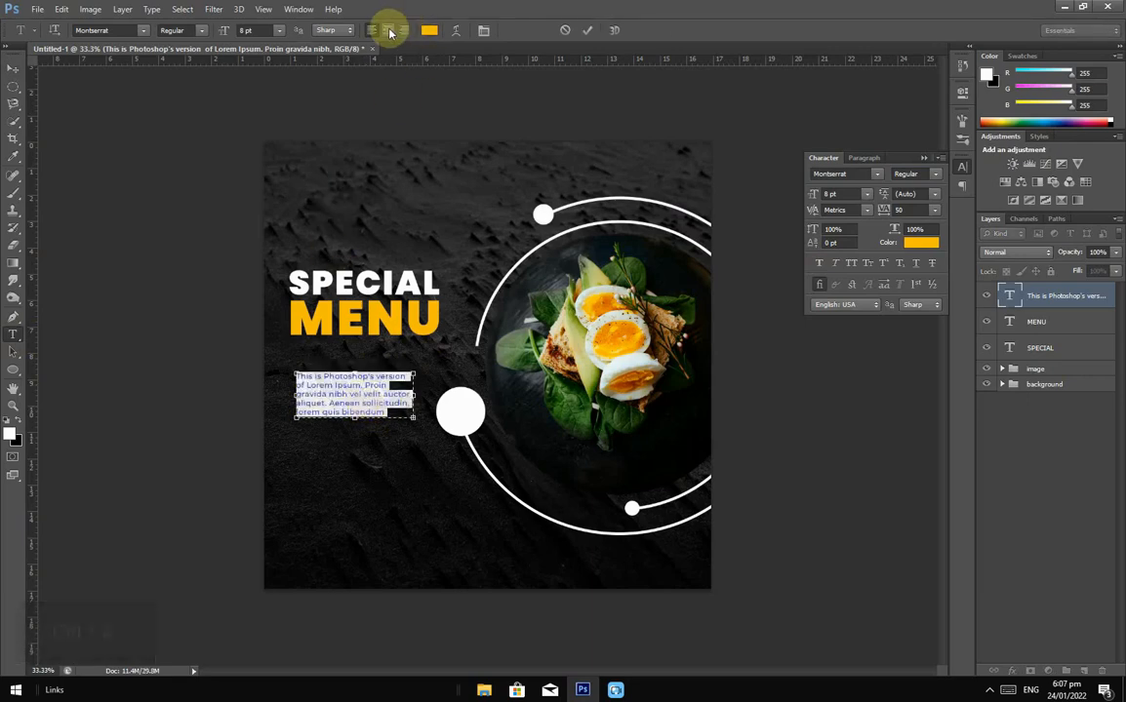
left_click(388, 31)
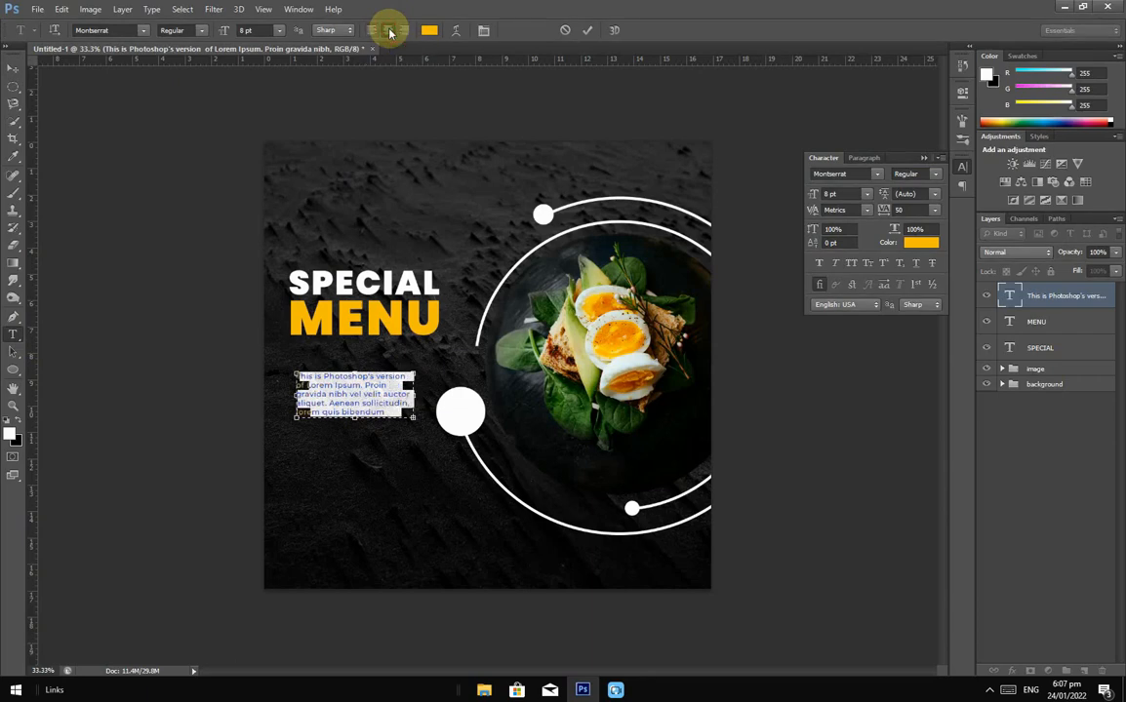
Step: Colour the paragraph pure white and move it up snugly beneath MENU
left_click(12, 68)
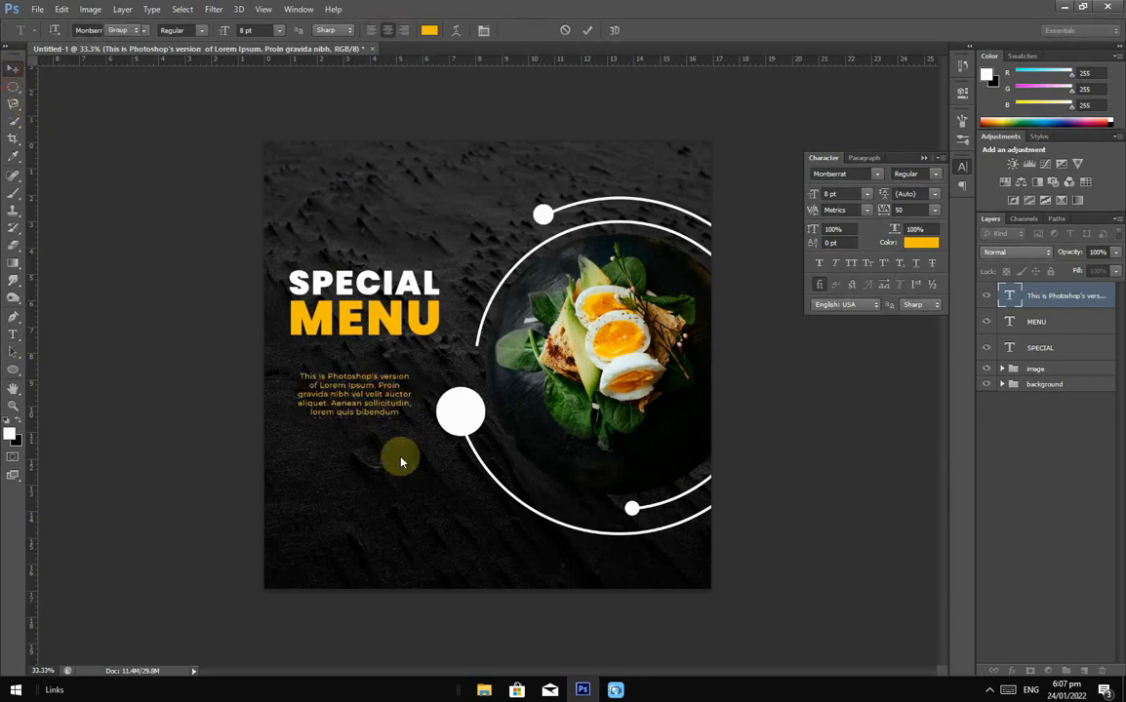
left_click(921, 242)
left_click_drag(758, 481, 698, 443)
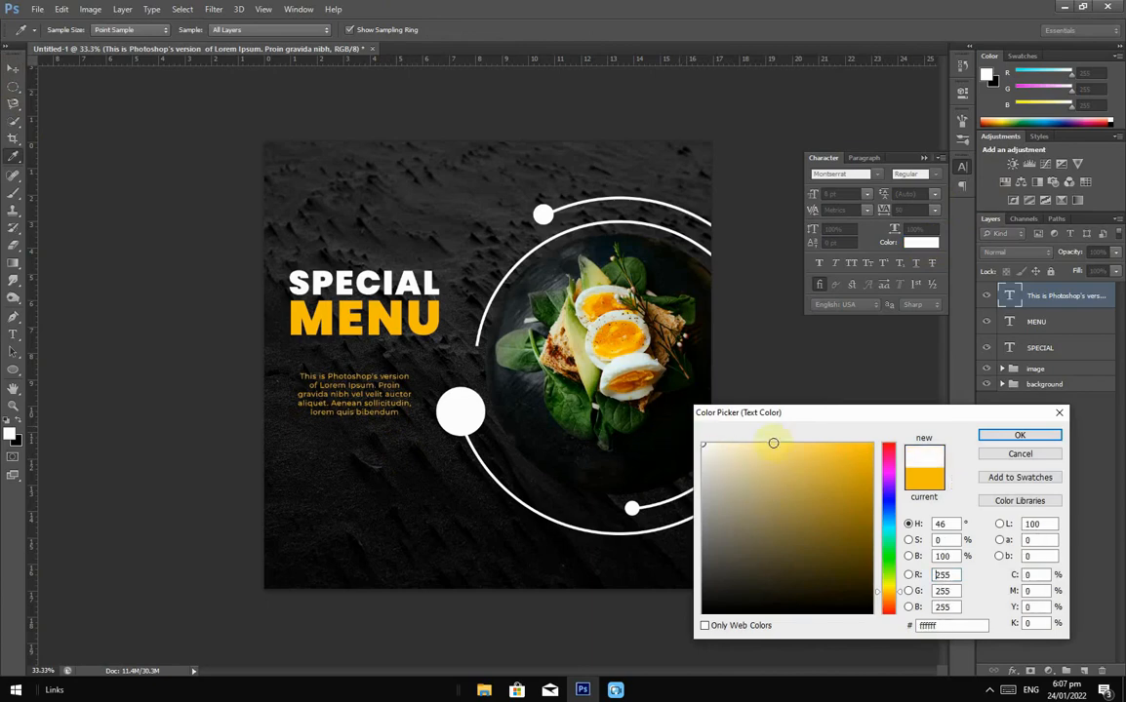
left_click(1016, 436)
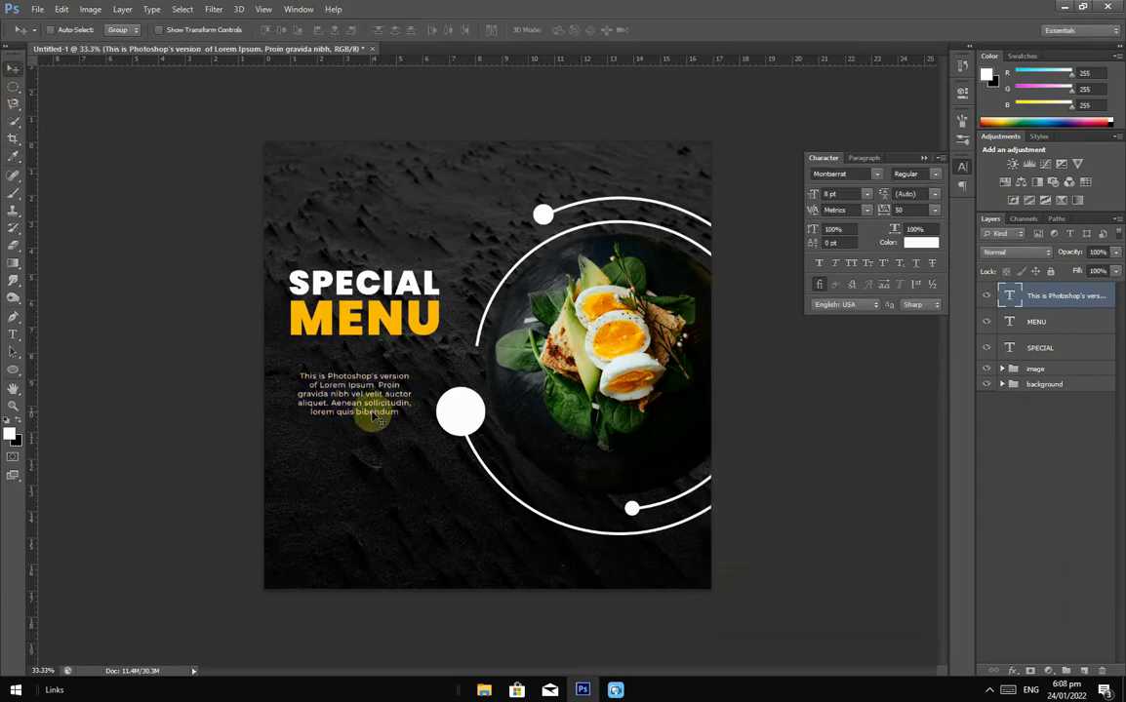
left_click_drag(376, 416, 376, 394)
key("shift")
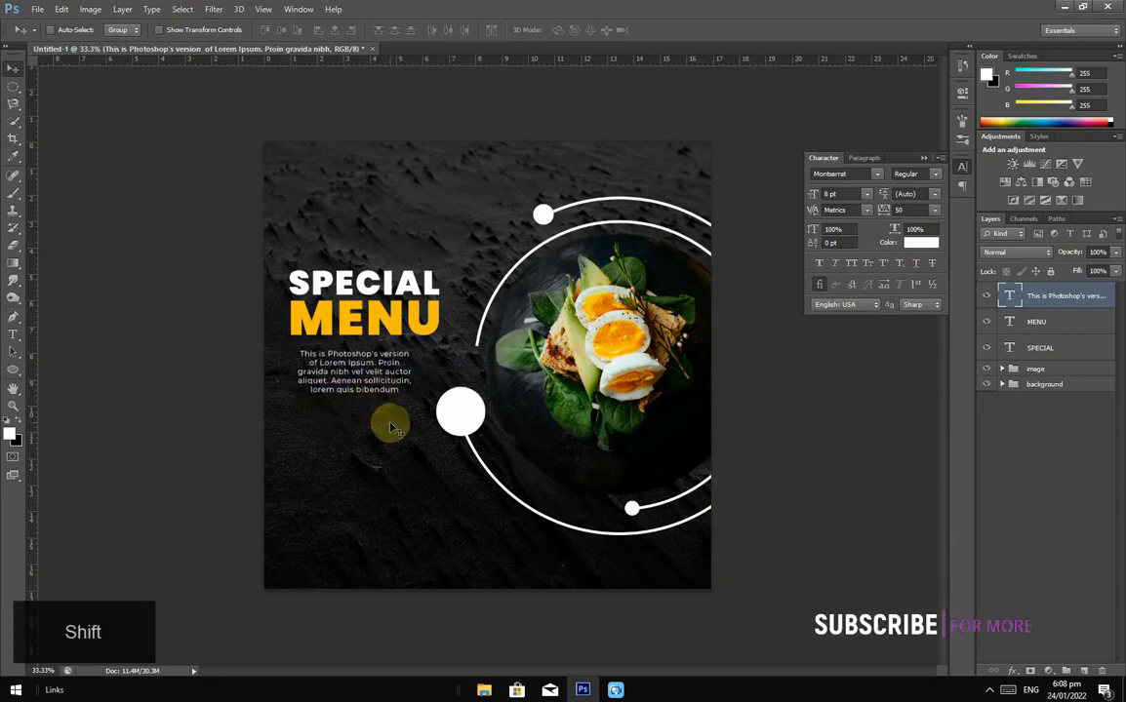
key("Up")
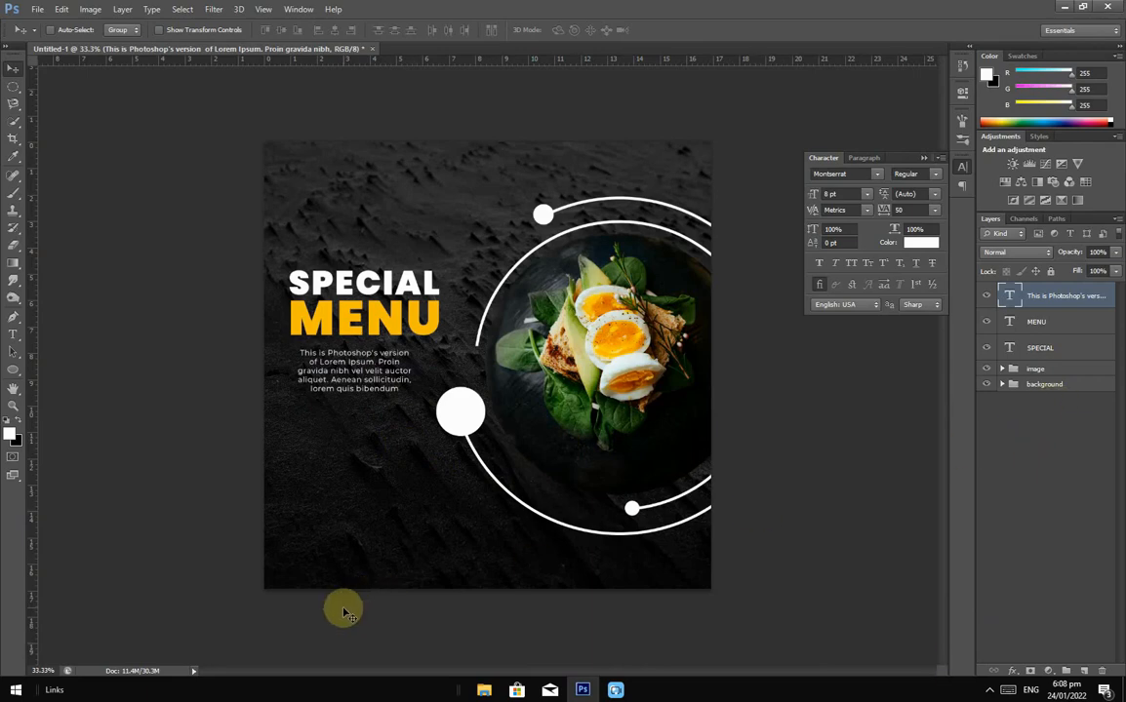
Step: Type "Toby's" at 36 pt above SPECIAL and switch it to the Follow Me script font
left_click(15, 332)
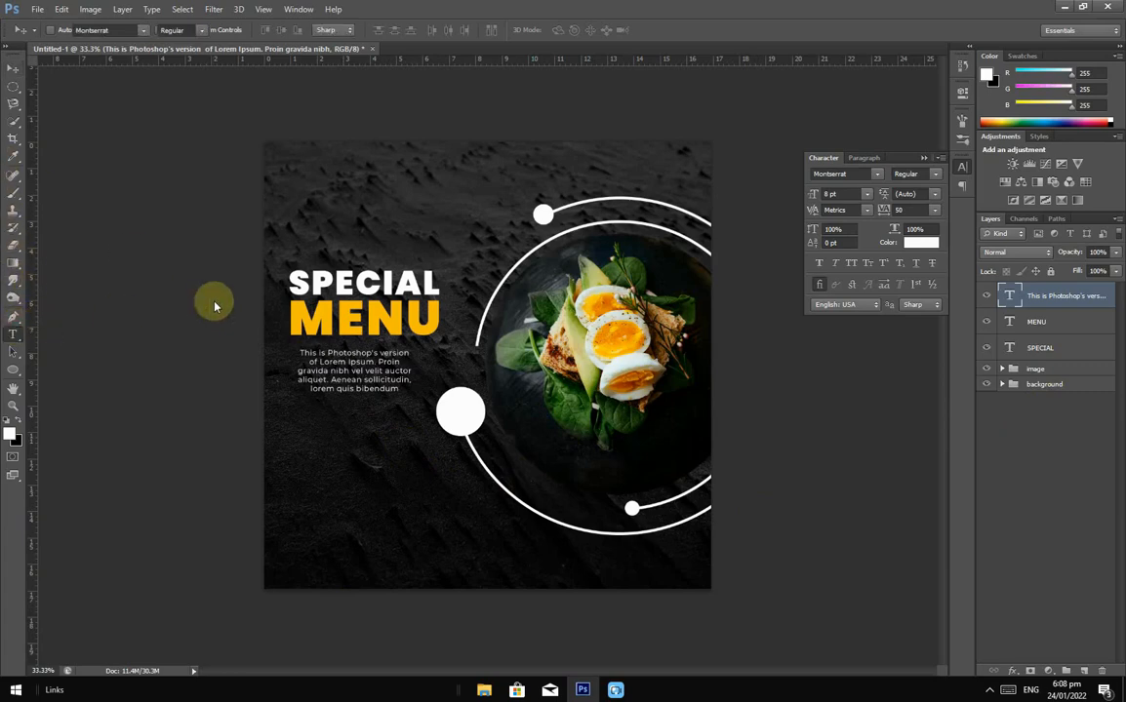
left_click(362, 222)
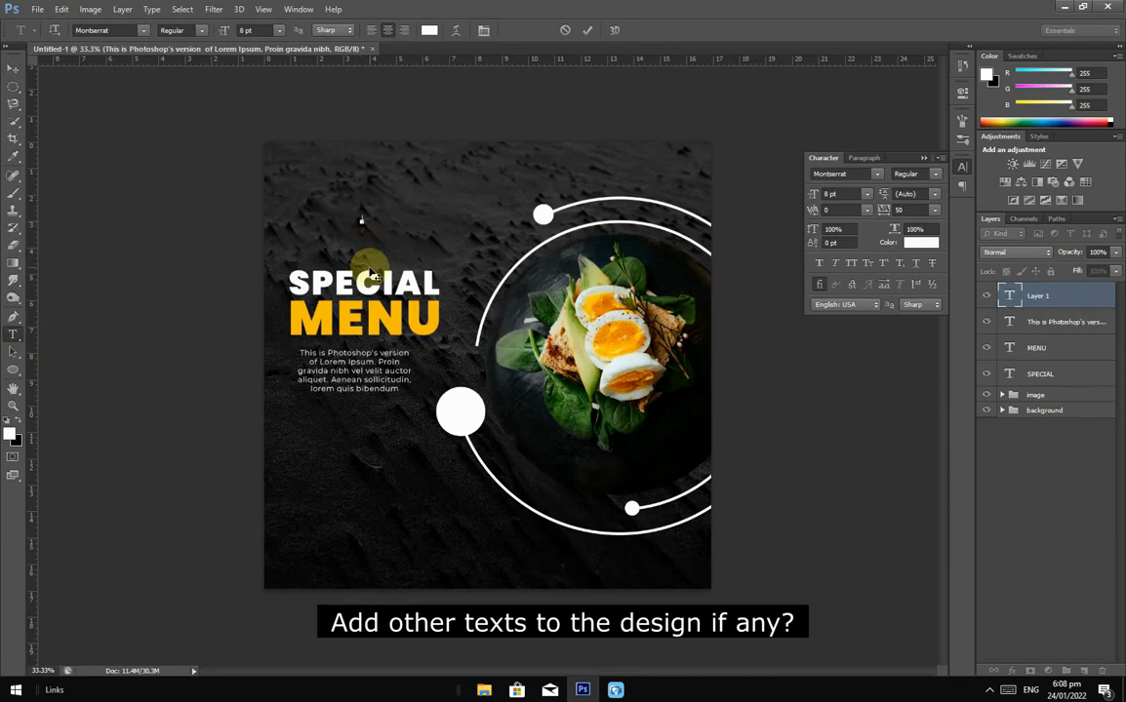
left_click(871, 198)
left_click(862, 377)
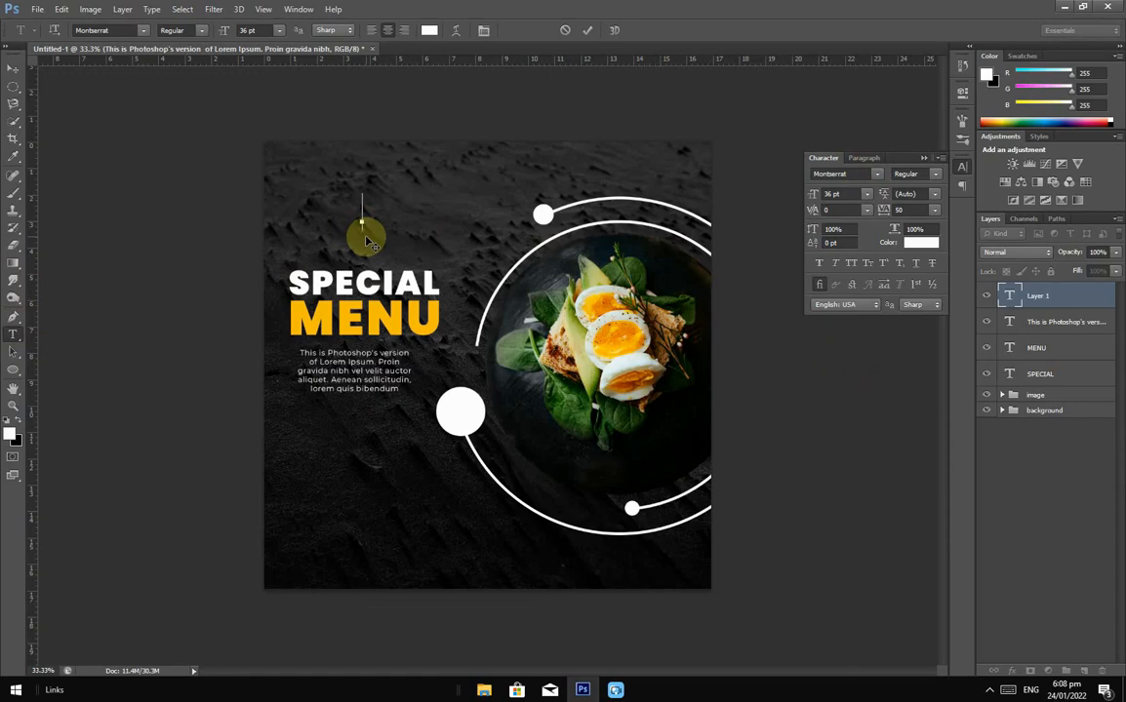
key("Caps_Lock")
type("T")
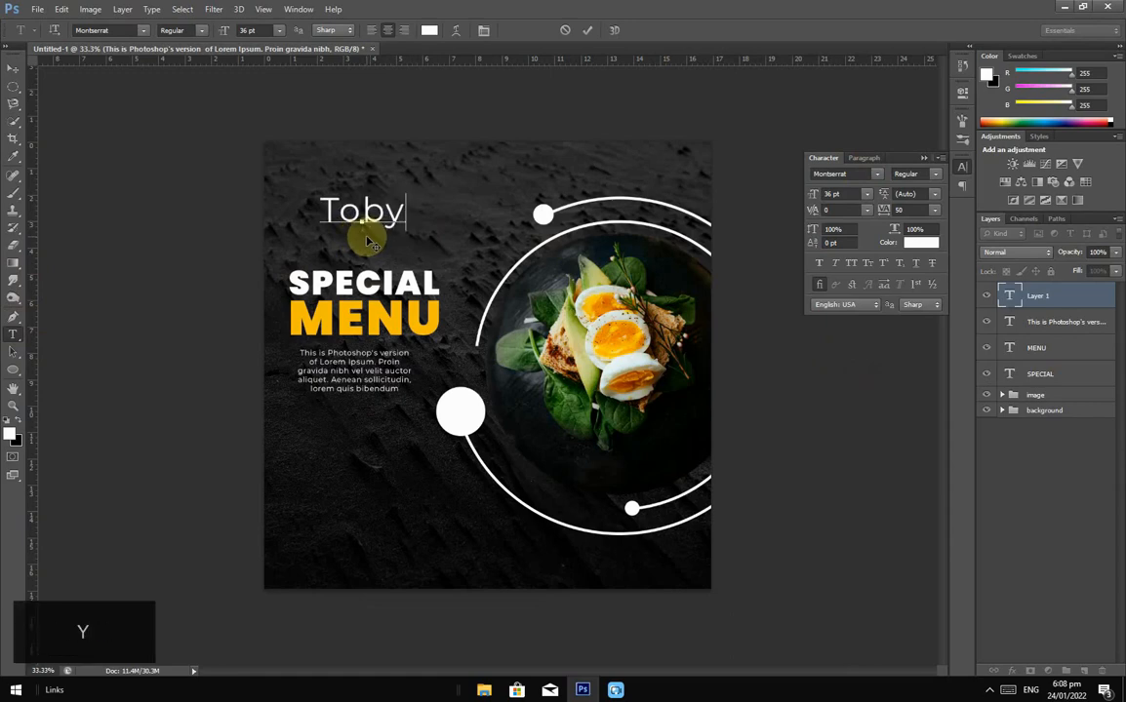
type("oby")
type("'s")
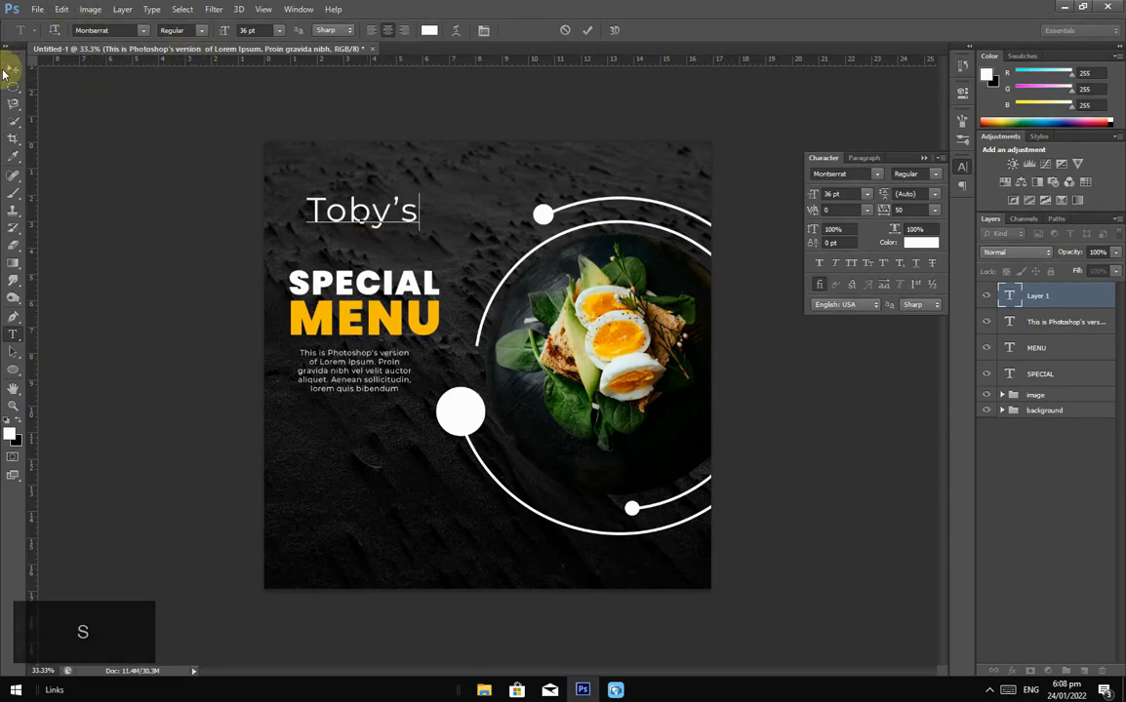
key("ctrl+Return")
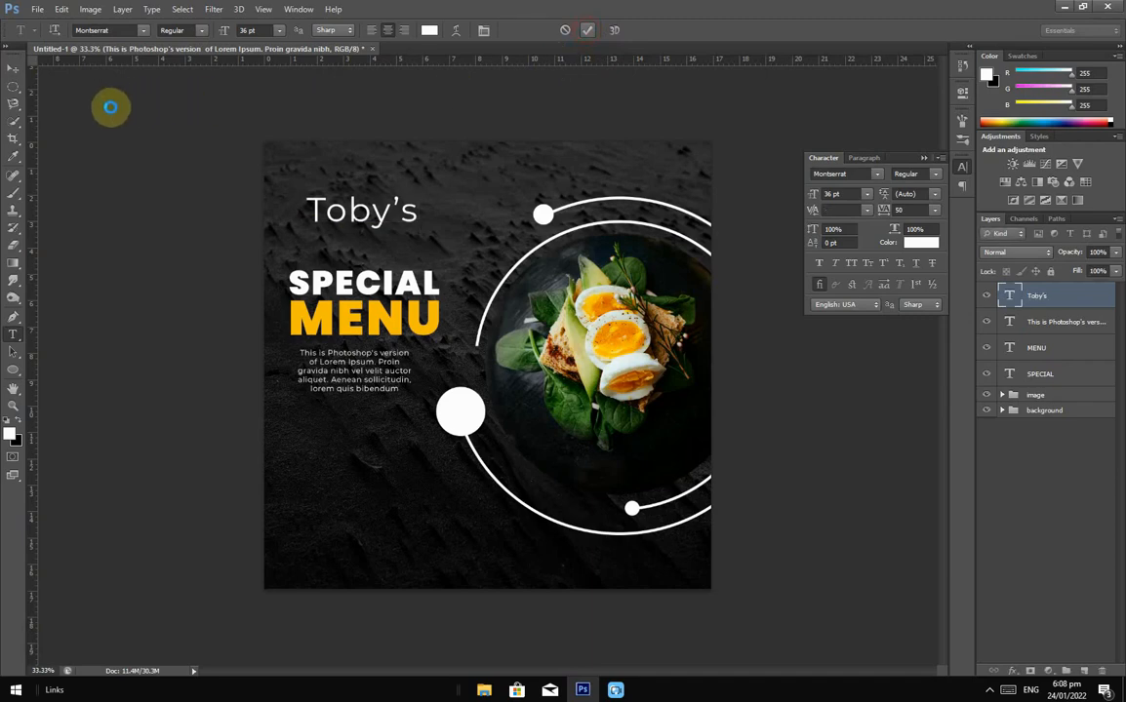
left_click(9, 71)
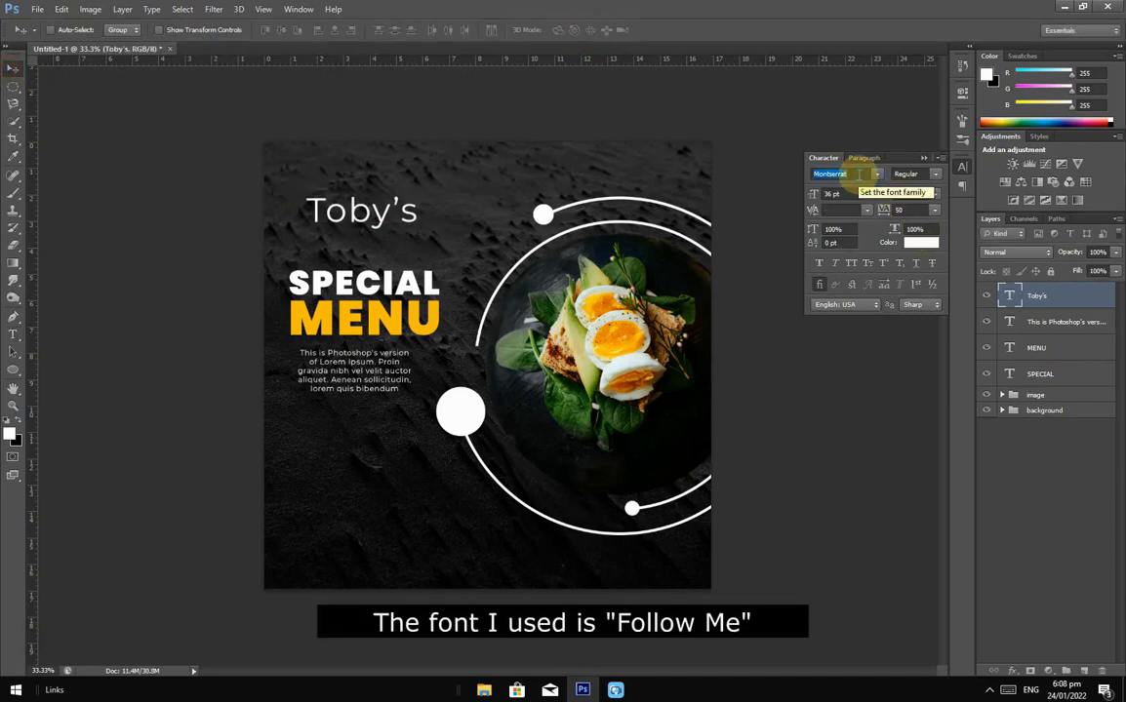
type("F")
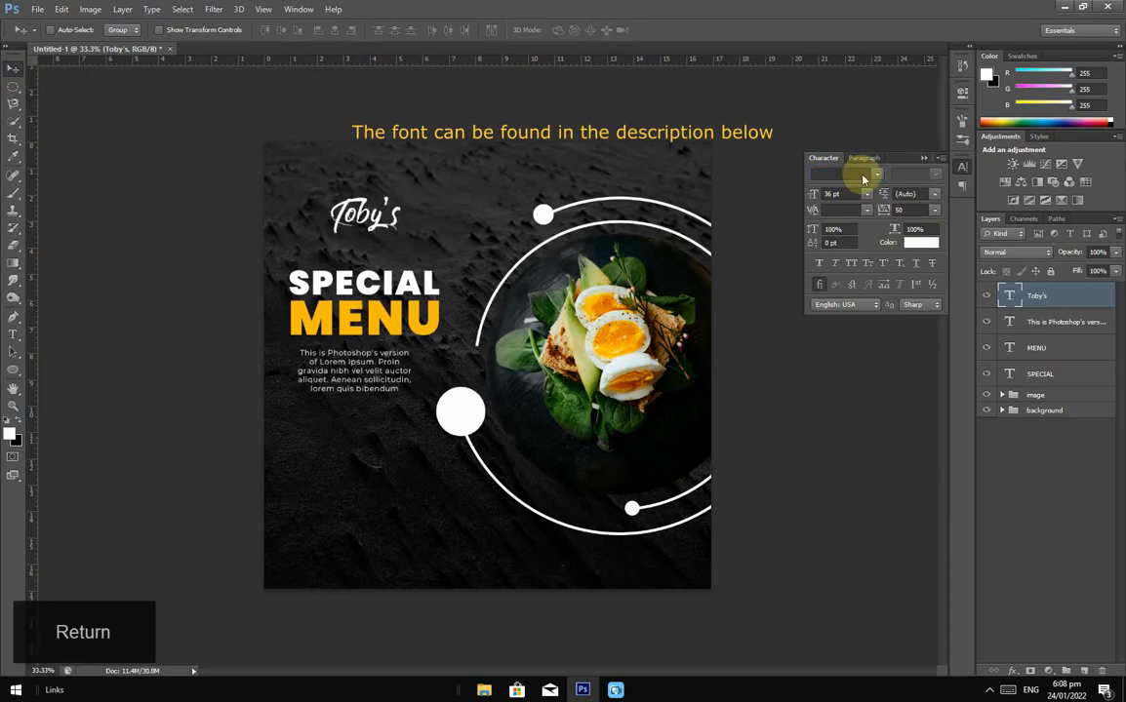
Step: Colour Toby's with the yellow sampled from MENU and move it down onto SPECIAL
left_click(918, 240)
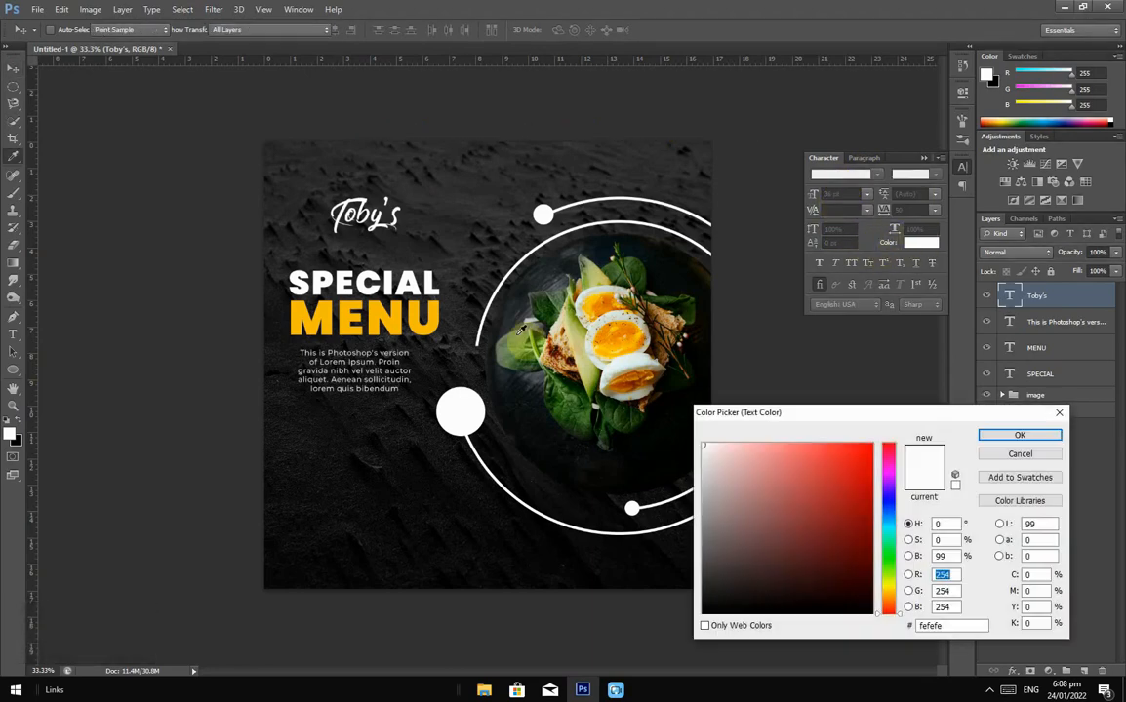
left_click(412, 308)
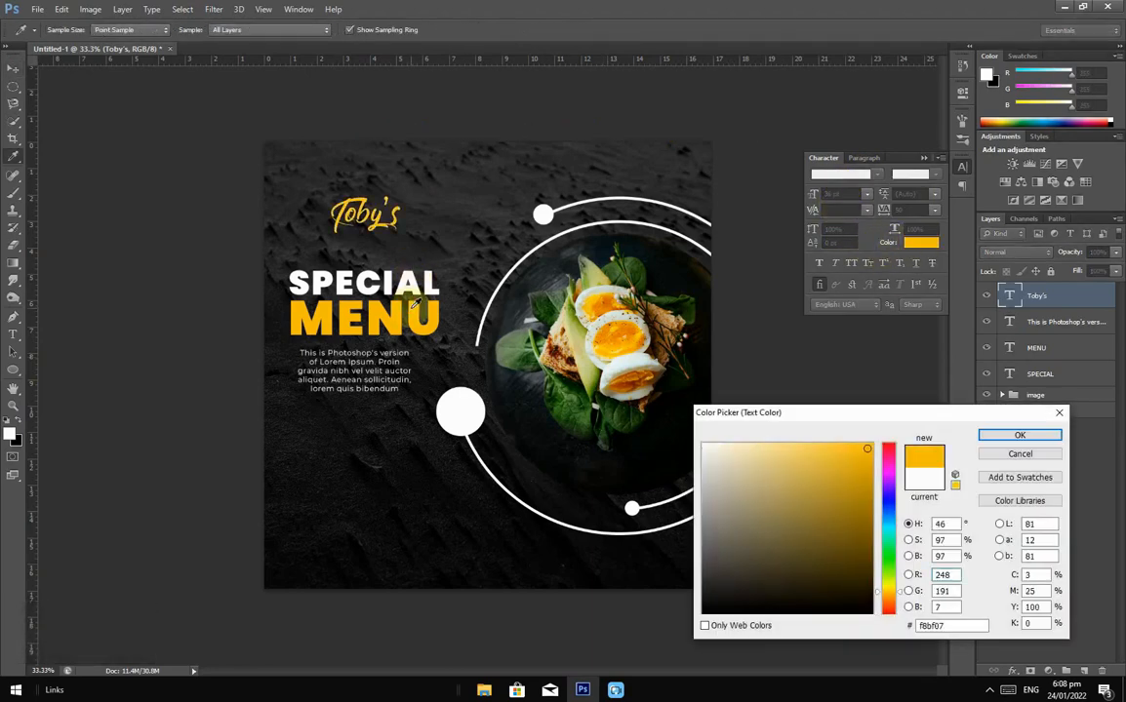
left_click(1010, 437)
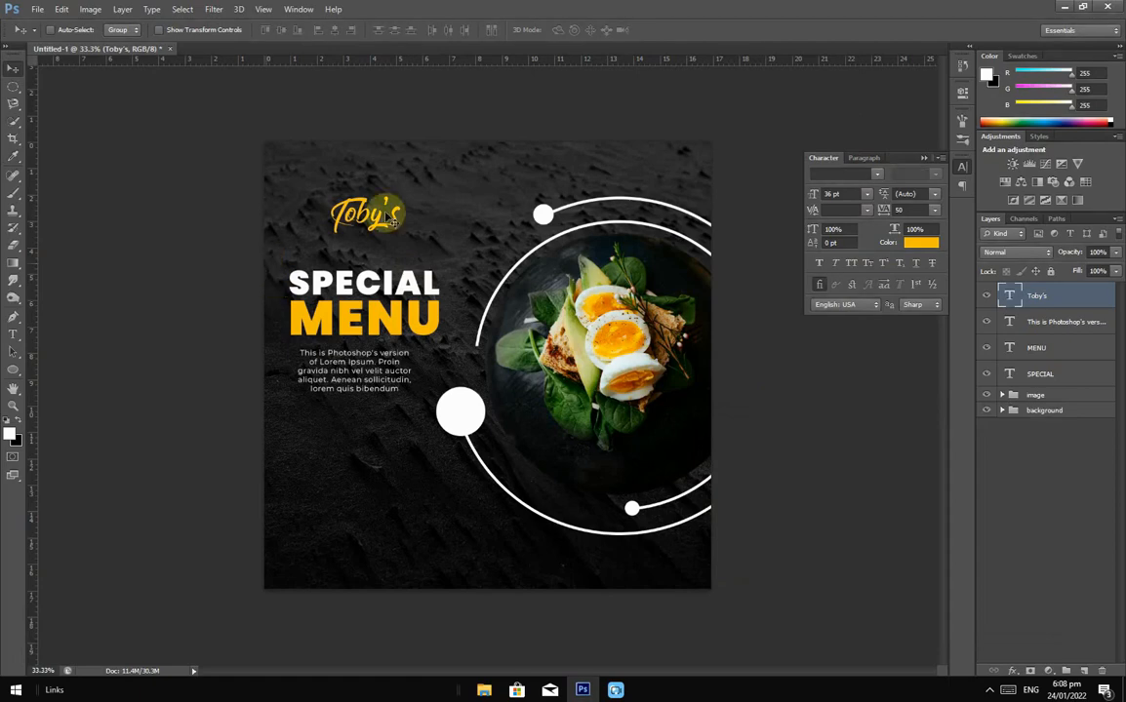
left_click_drag(378, 226, 404, 264)
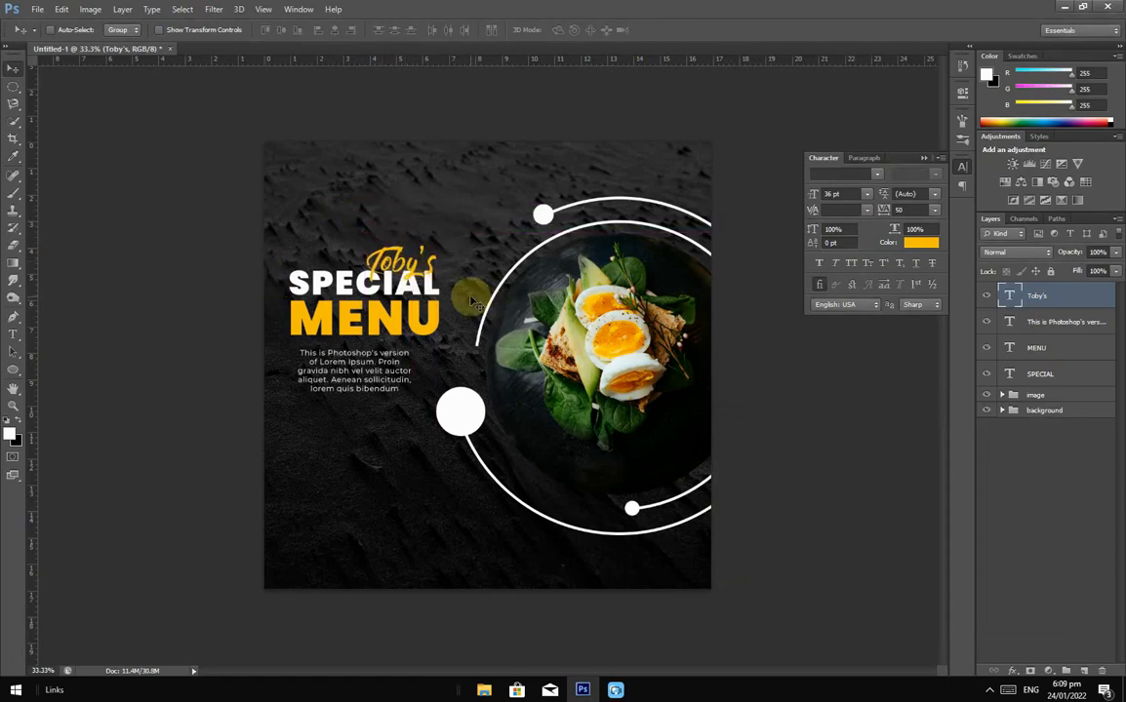
Step: Enlarge Toby's to about 119% (42.74 pt) and nudge it down against SPECIAL
key("ctrl+t")
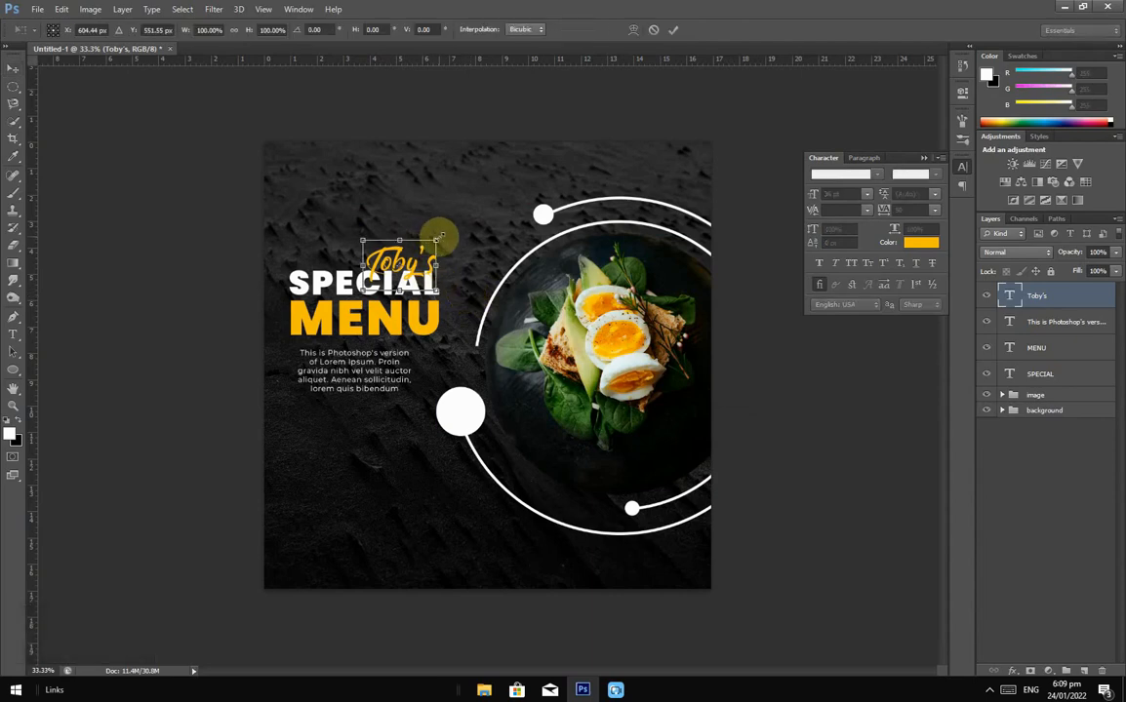
left_click_drag(437, 237, 401, 252)
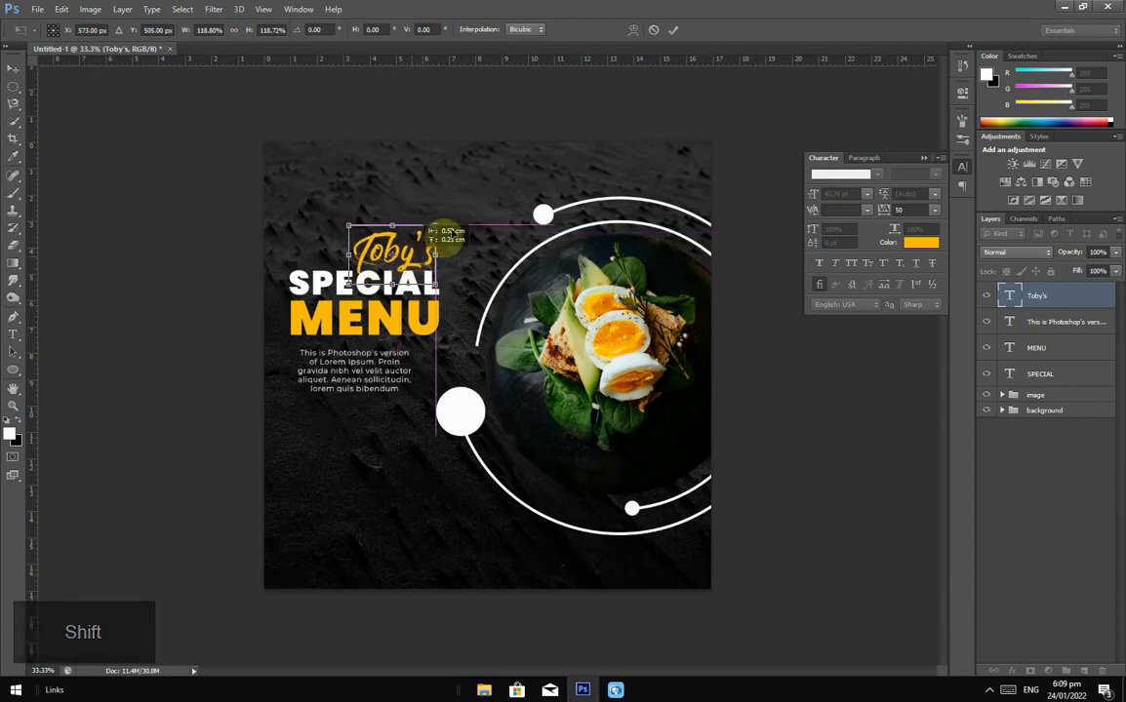
key("Down")
key("Down")
key("Down")
key("Down")
key("Down")
key("Down")
key("Down")
key("Down")
key("Down")
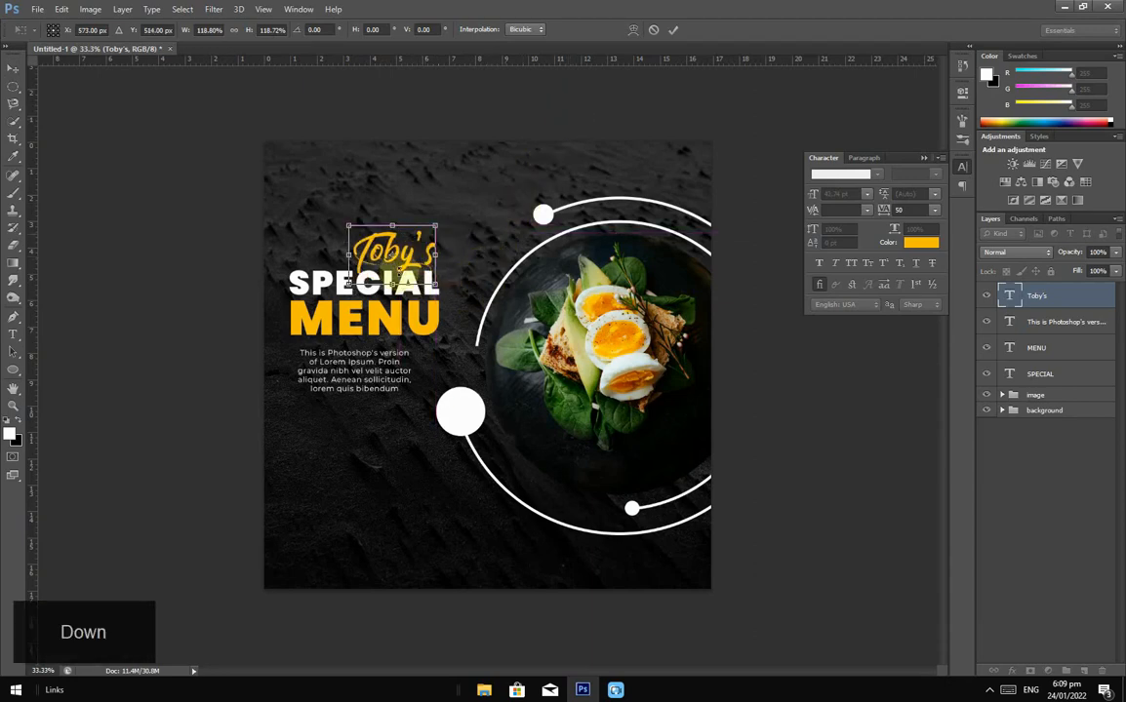
left_click(673, 28)
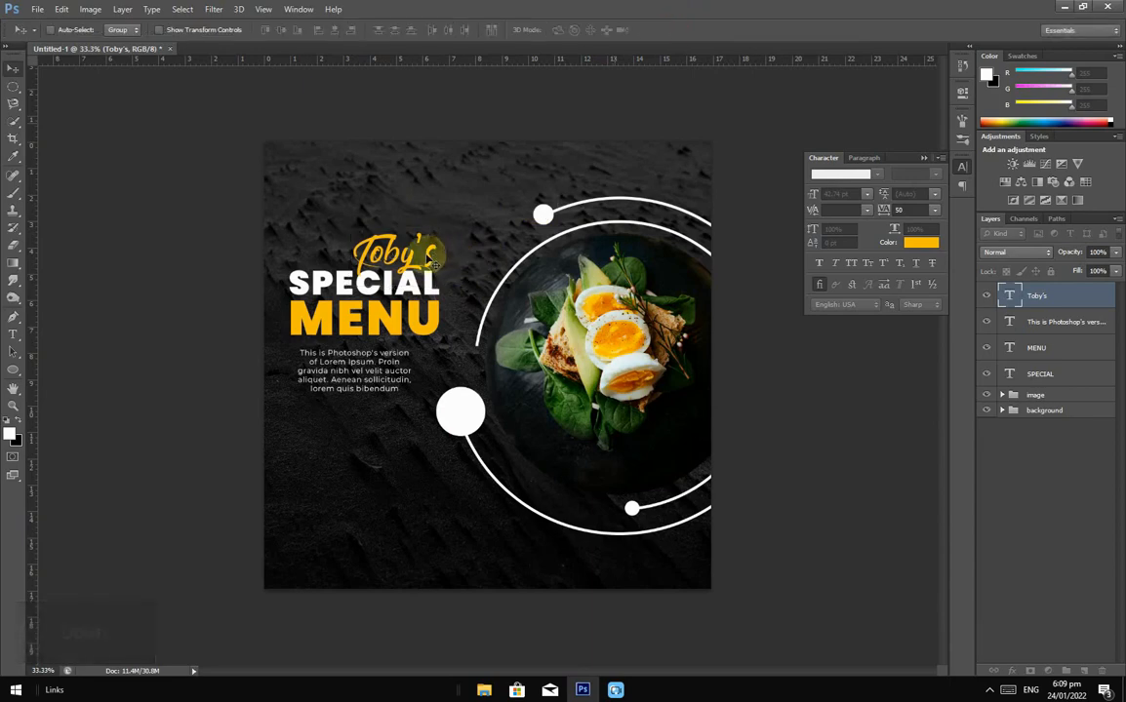
key("Down")
key("Down")
key("Down")
key("Down")
key("Down")
key("Down")
key("Down")
key("Down")
key("Down")
key("Down")
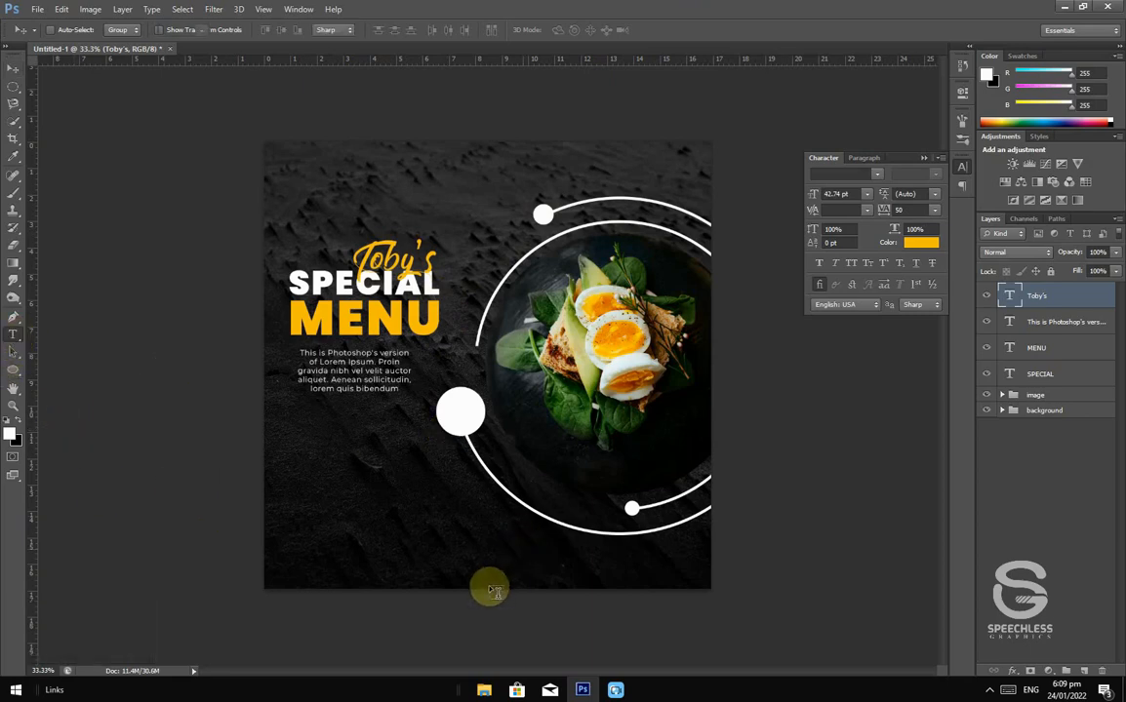
Step: Add a white 12 pt phone number line at the poster's bottom-left corner
left_click(322, 549)
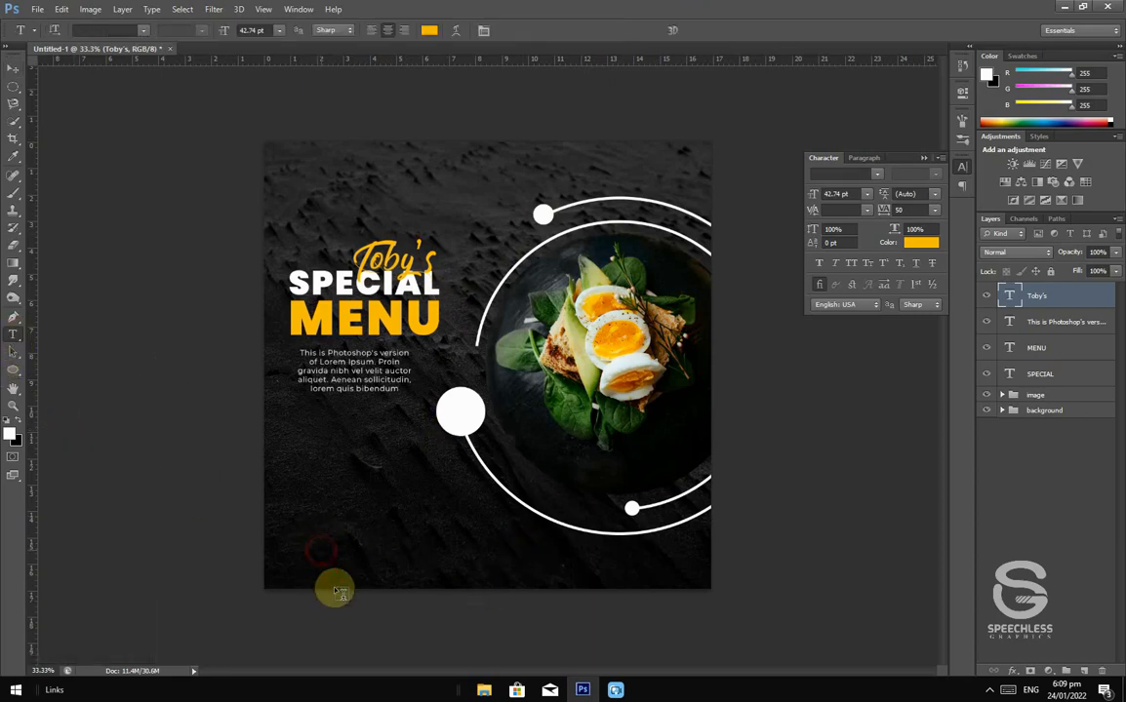
left_click(871, 195)
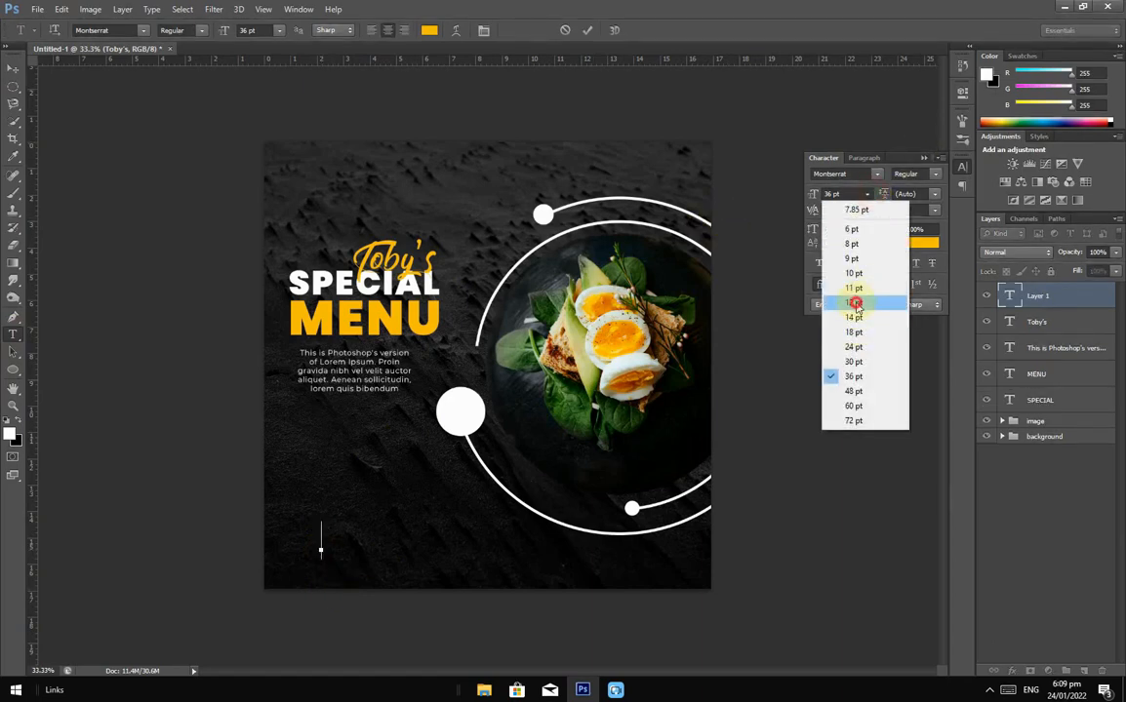
left_click(858, 303)
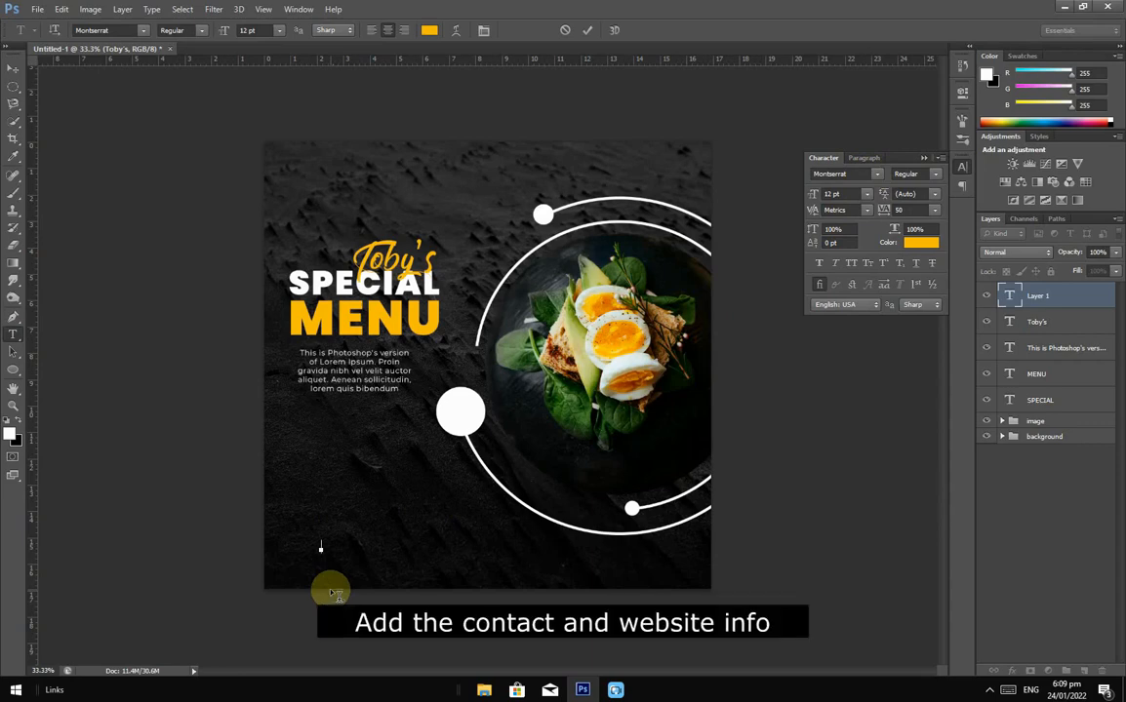
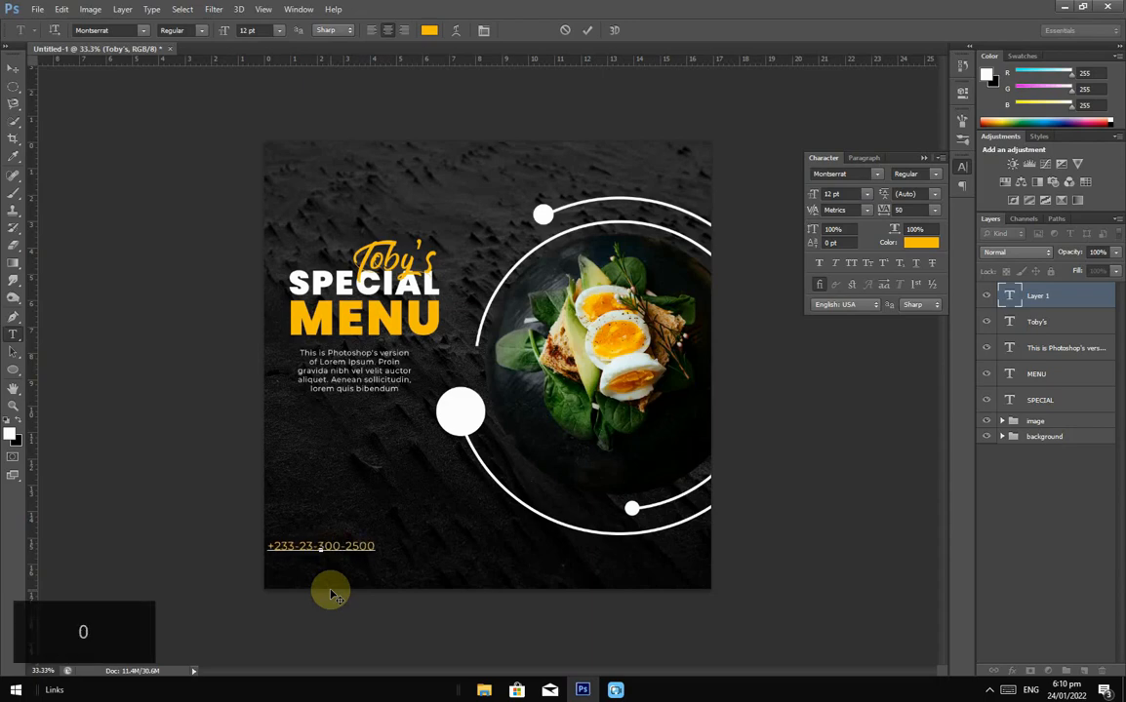
left_click(12, 66)
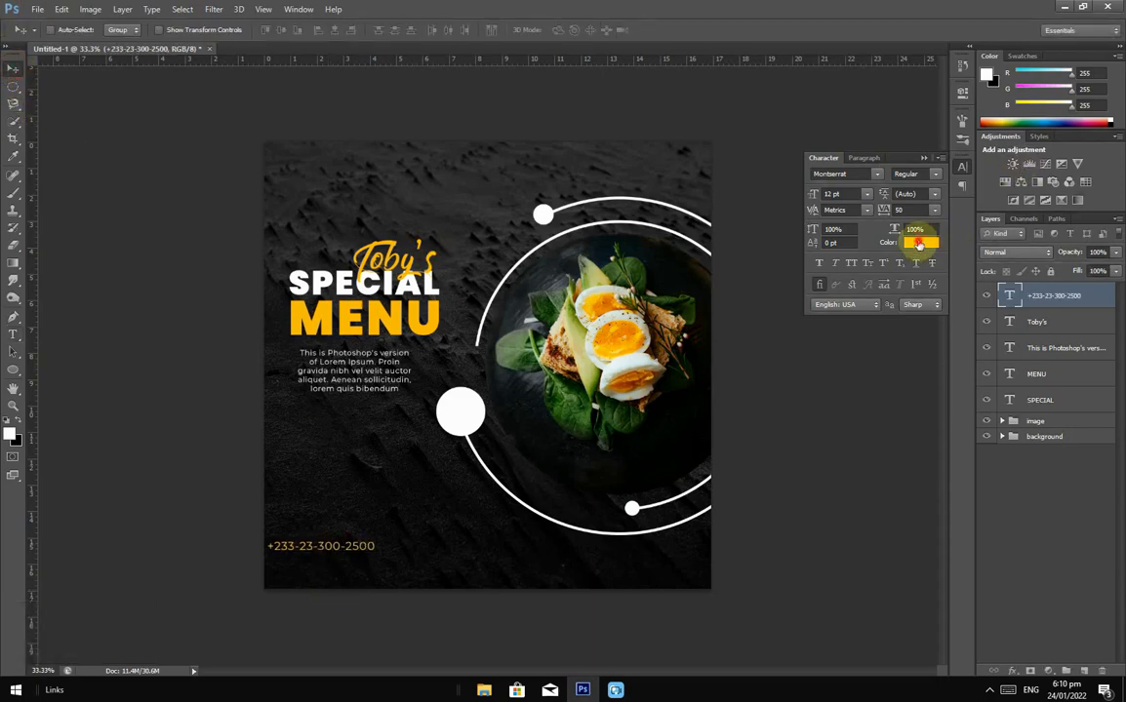
left_click(921, 242)
left_click(702, 446)
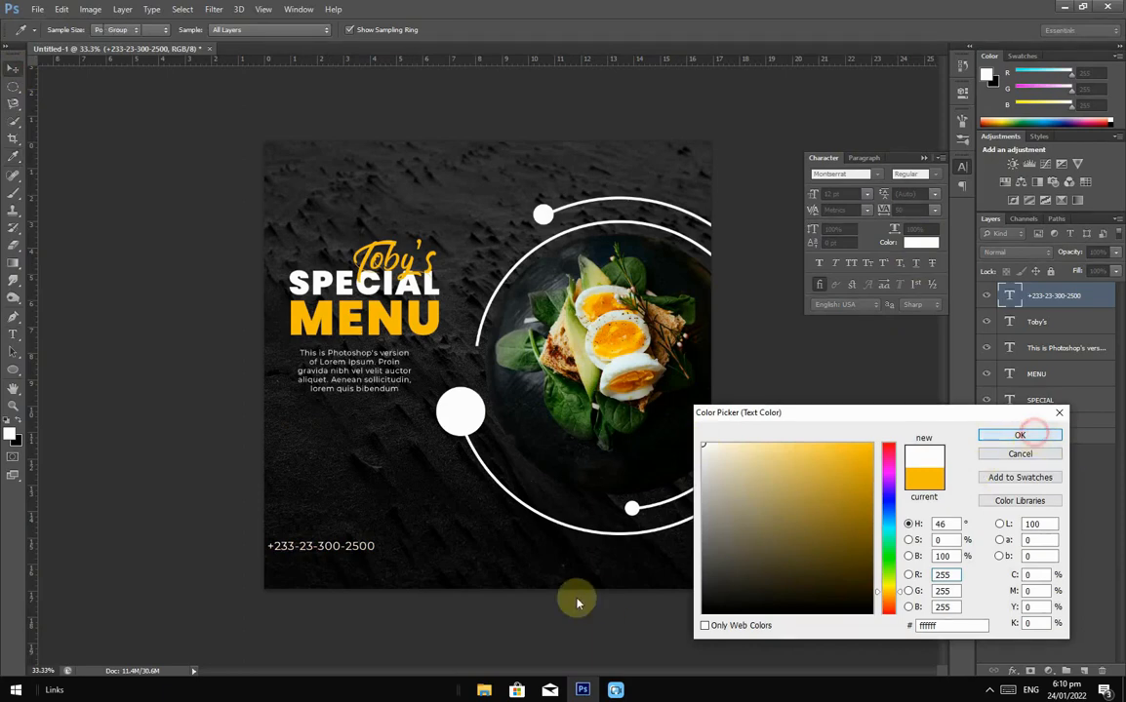
key("Return")
left_click_drag(357, 541, 390, 566)
left_click(13, 334)
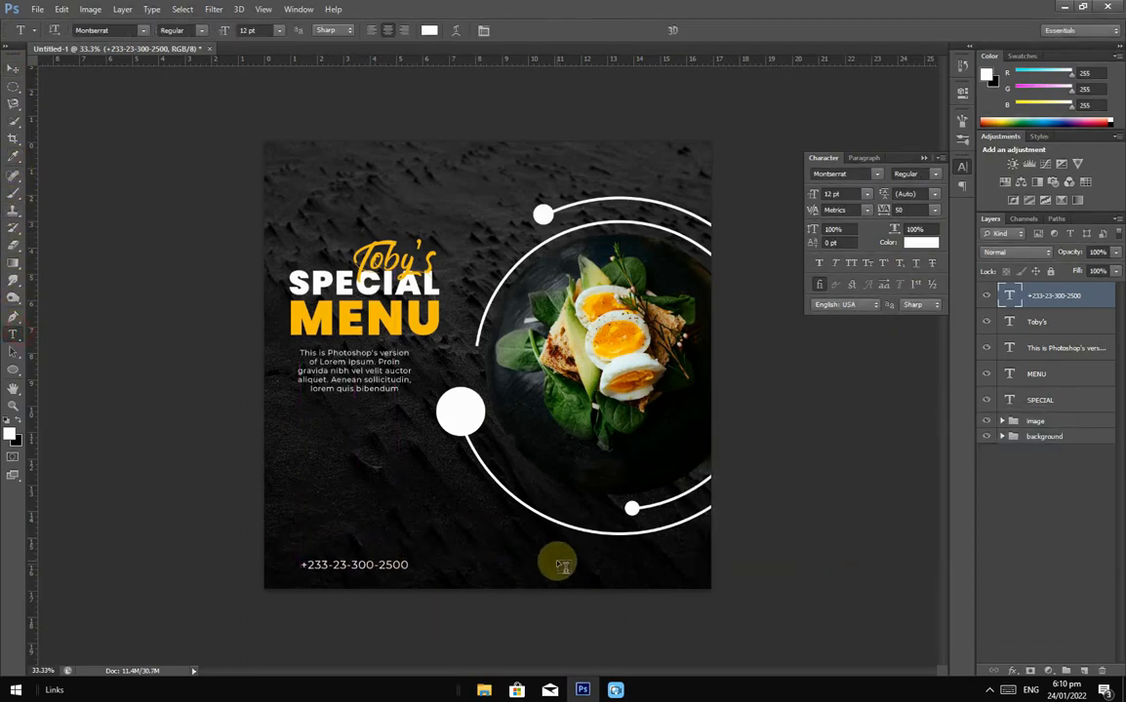
left_click(556, 560)
type("www.website.com")
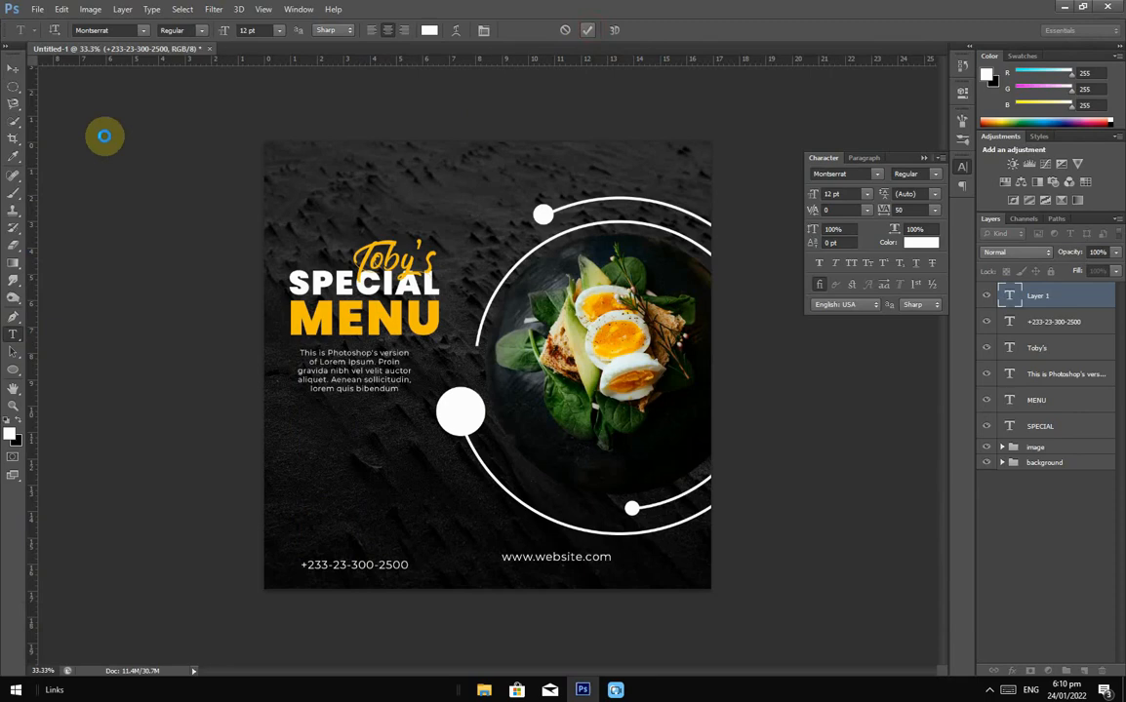
left_click(13, 71)
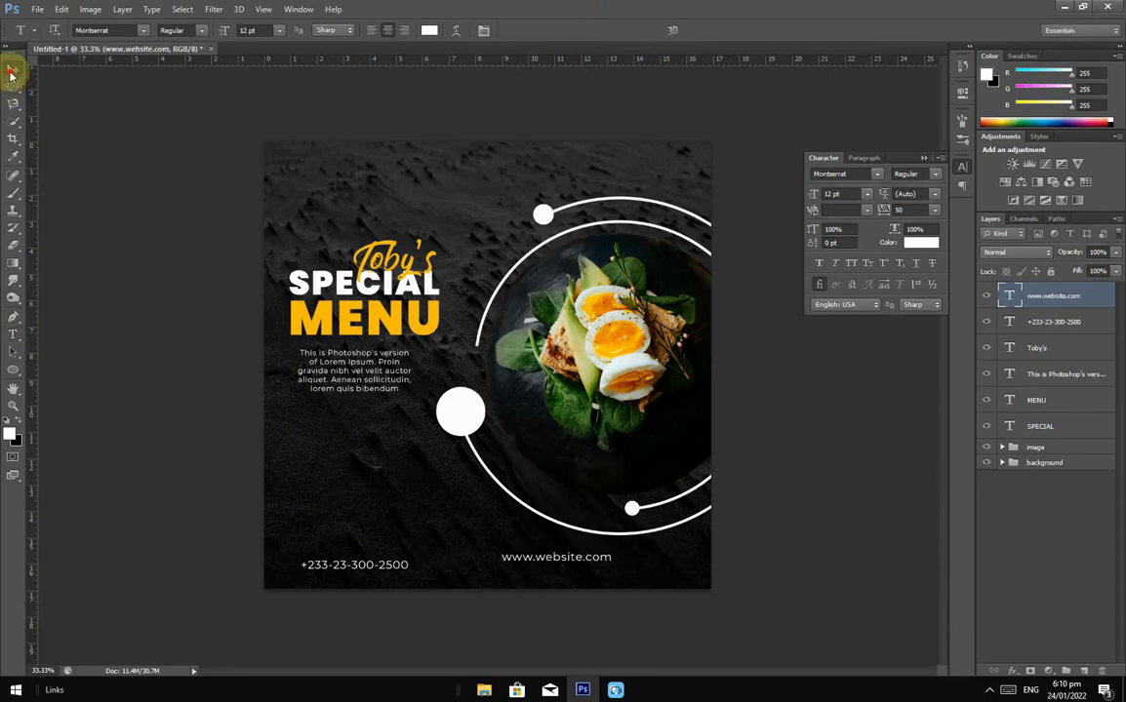
left_click_drag(574, 570, 632, 572)
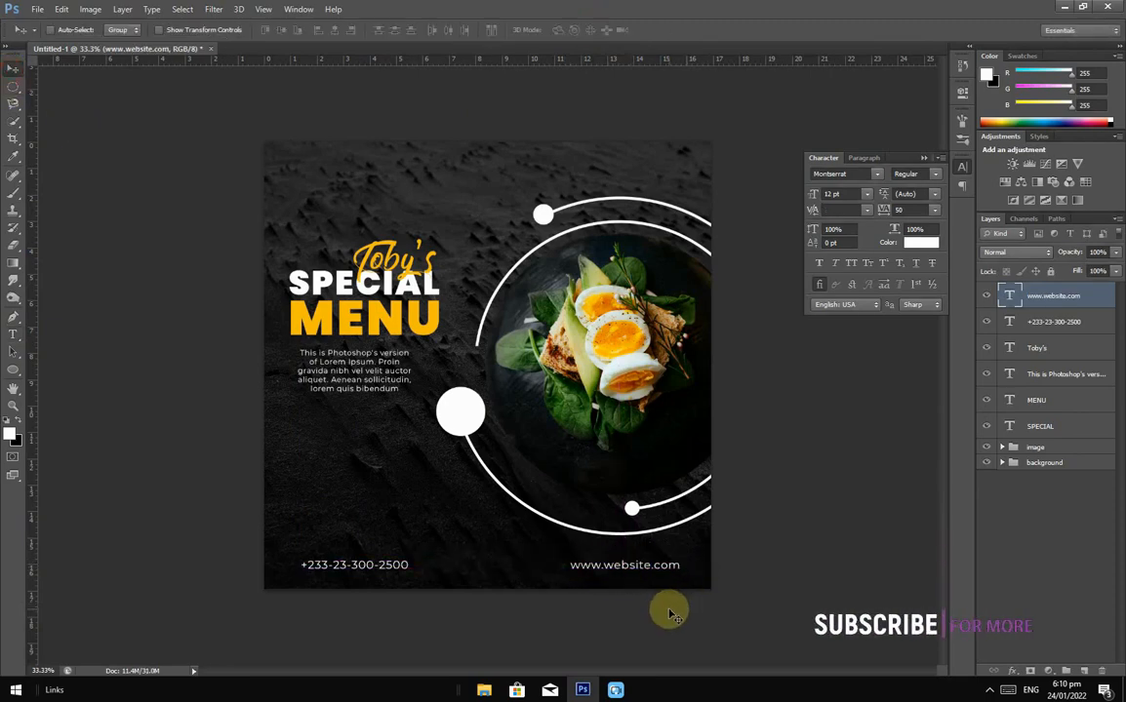
Step: Type ORDER NOW and line it up just above the phone number
left_click(15, 341)
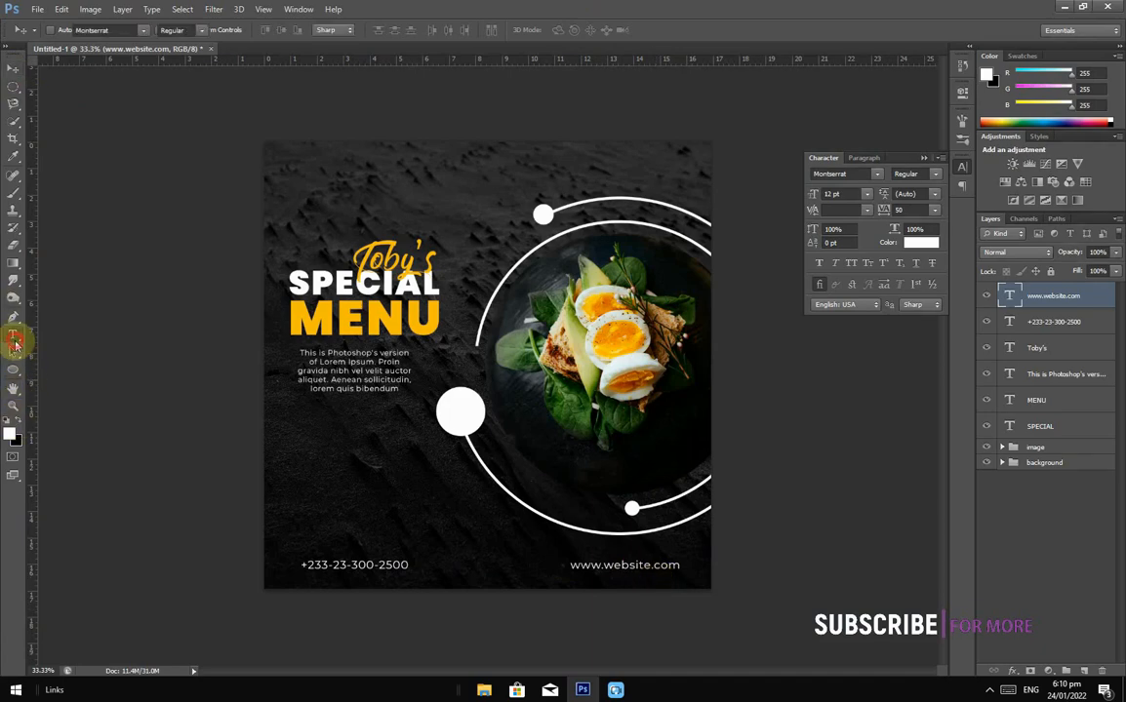
left_click(303, 528)
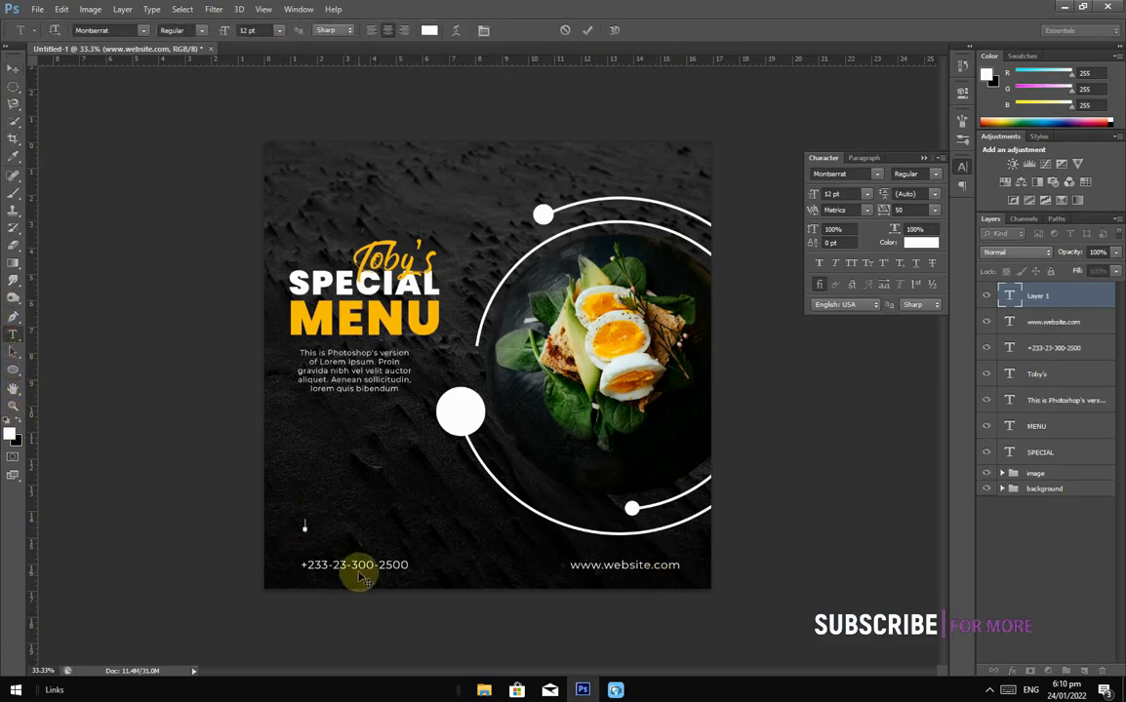
type("o")
type("ORDER NOW")
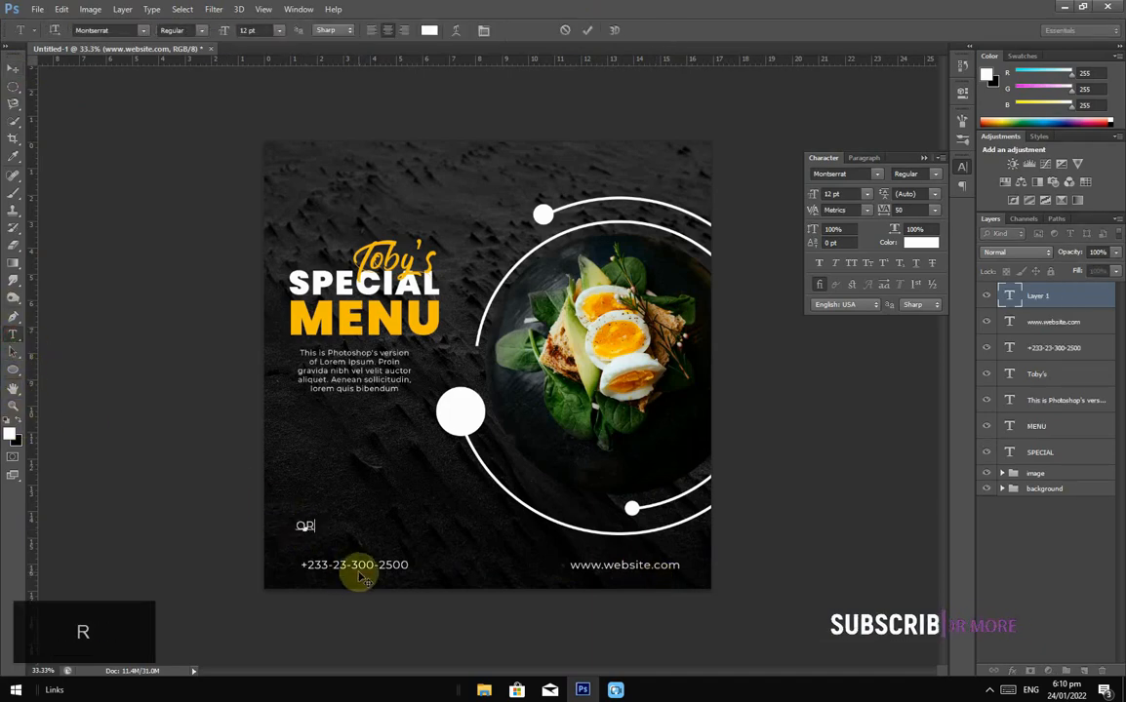
left_click(587, 30)
left_click(13, 67)
left_click_drag(289, 546, 333, 560)
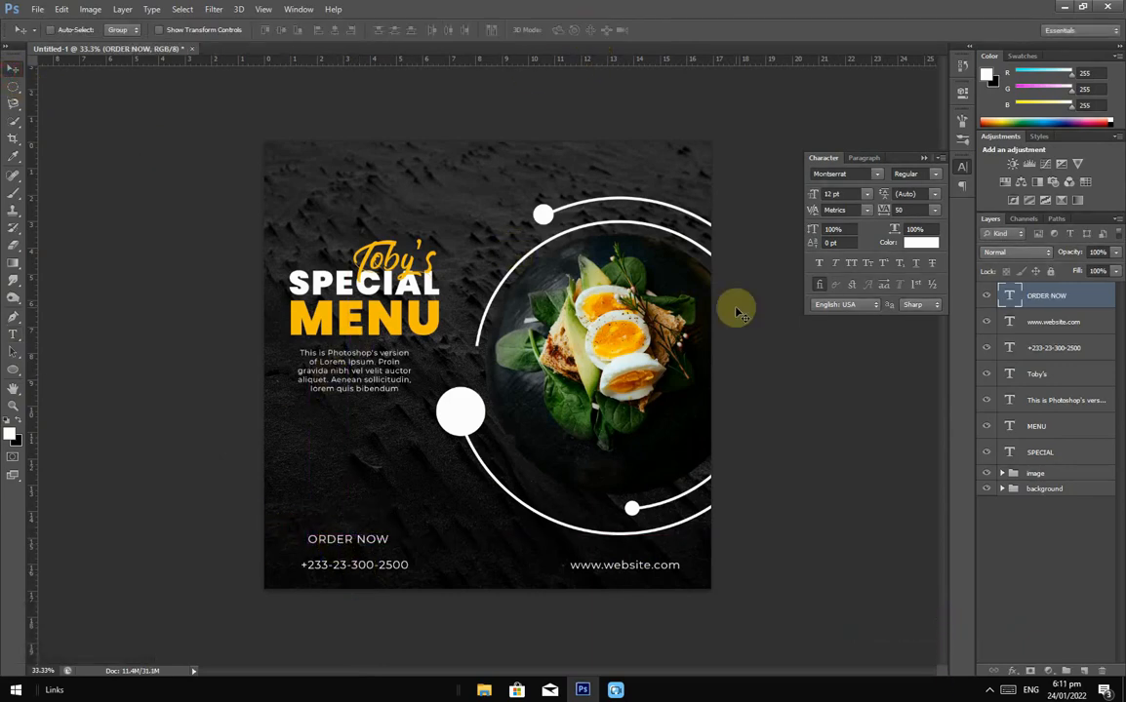
Step: Make ORDER NOW bold and colour it with the title's sampled yellow
left_click(932, 173)
left_click(939, 433)
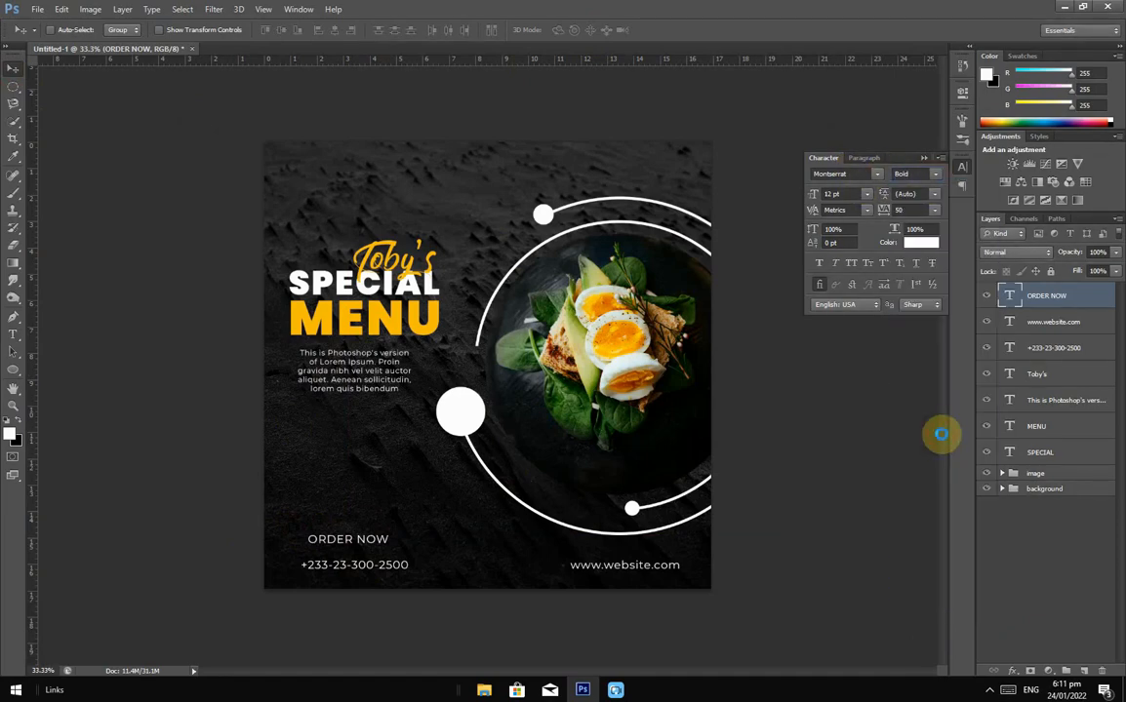
left_click(930, 246)
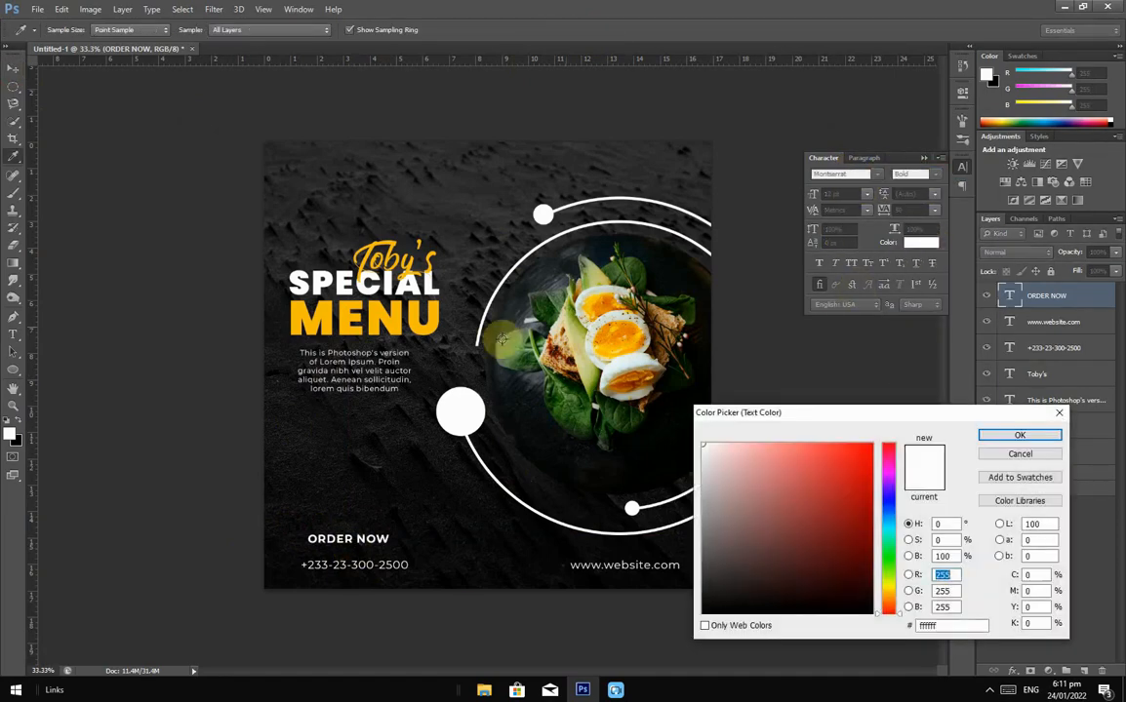
left_click(357, 285)
left_click(1011, 438)
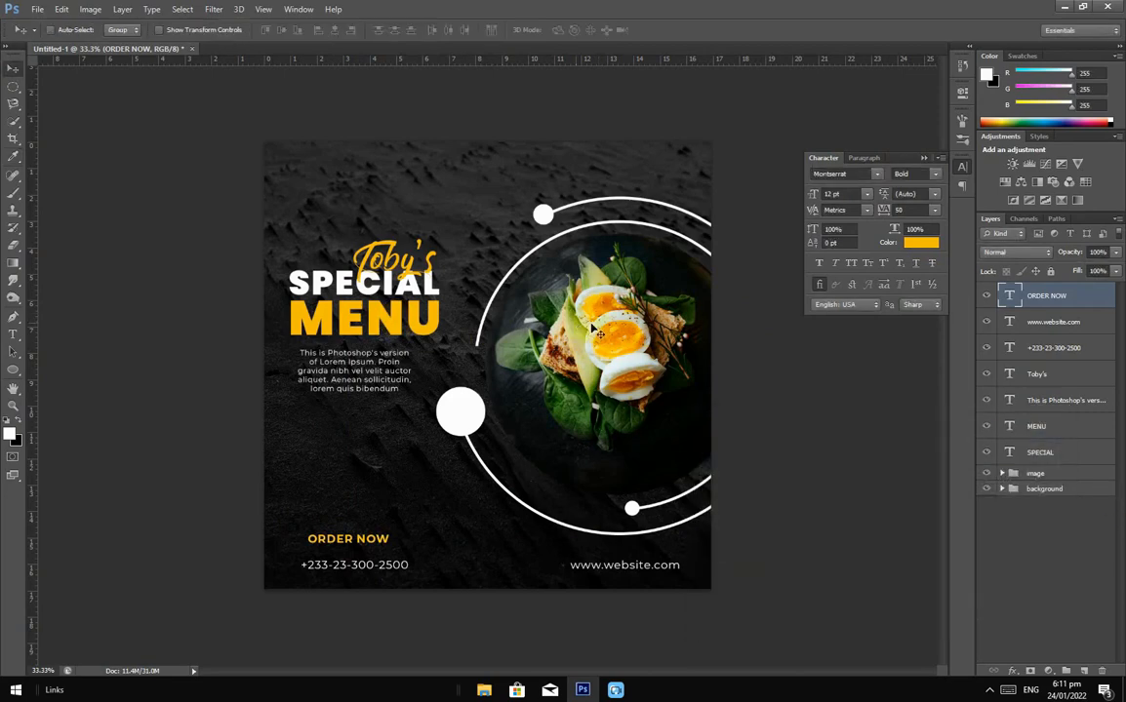
Step: Scale ORDER NOW down slightly to 10.32 pt
left_click(14, 68)
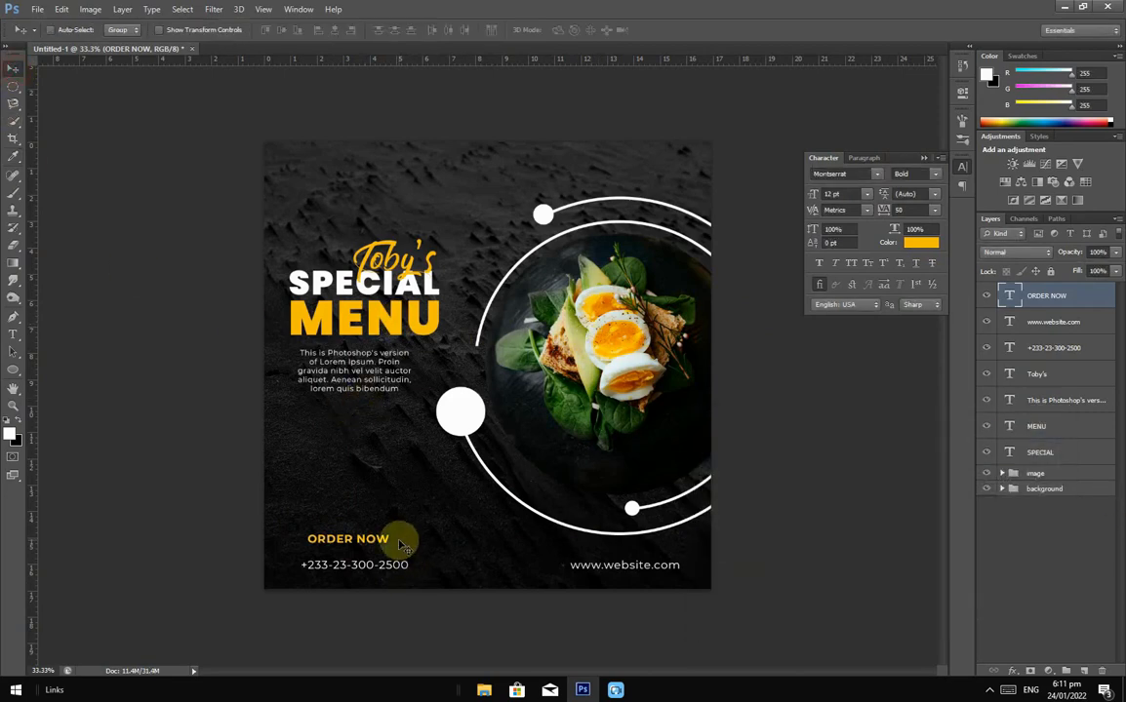
key("ctrl+t")
left_click_drag(387, 536, 369, 536)
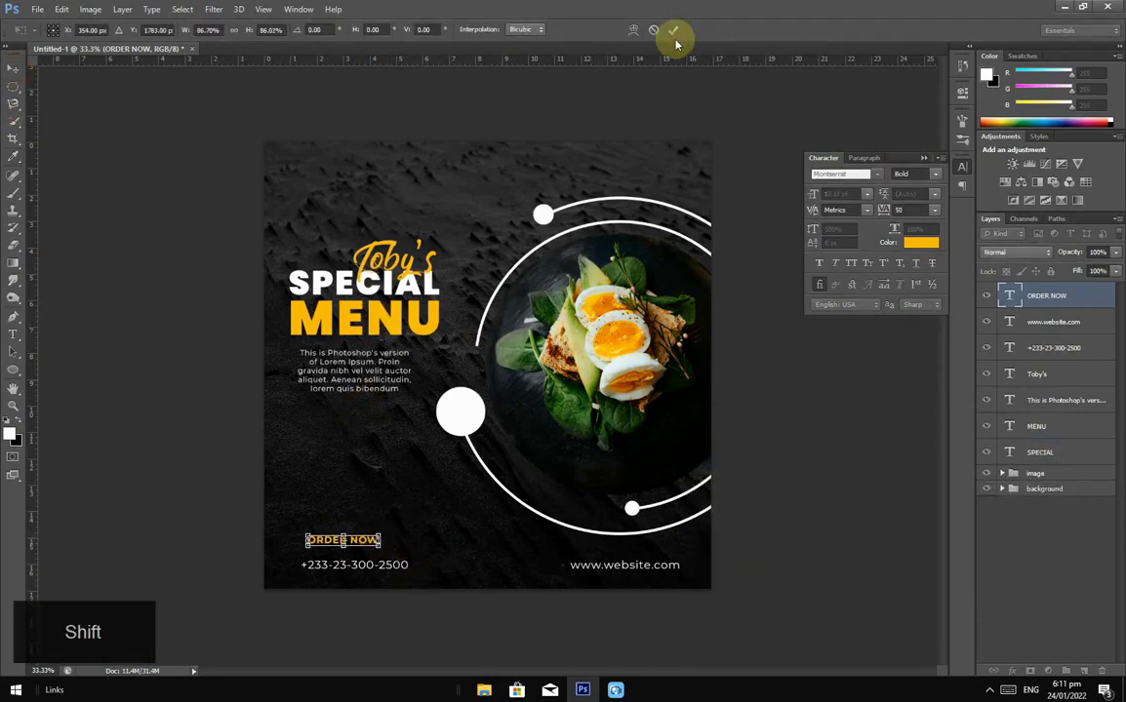
left_click(673, 29)
key("ctrl+plus")
Step: Nudge ORDER NOW into alignment, then group all seven text layers as TEXT
scroll(293, 655, "up", 1)
left_click_drag(293, 597, 290, 603)
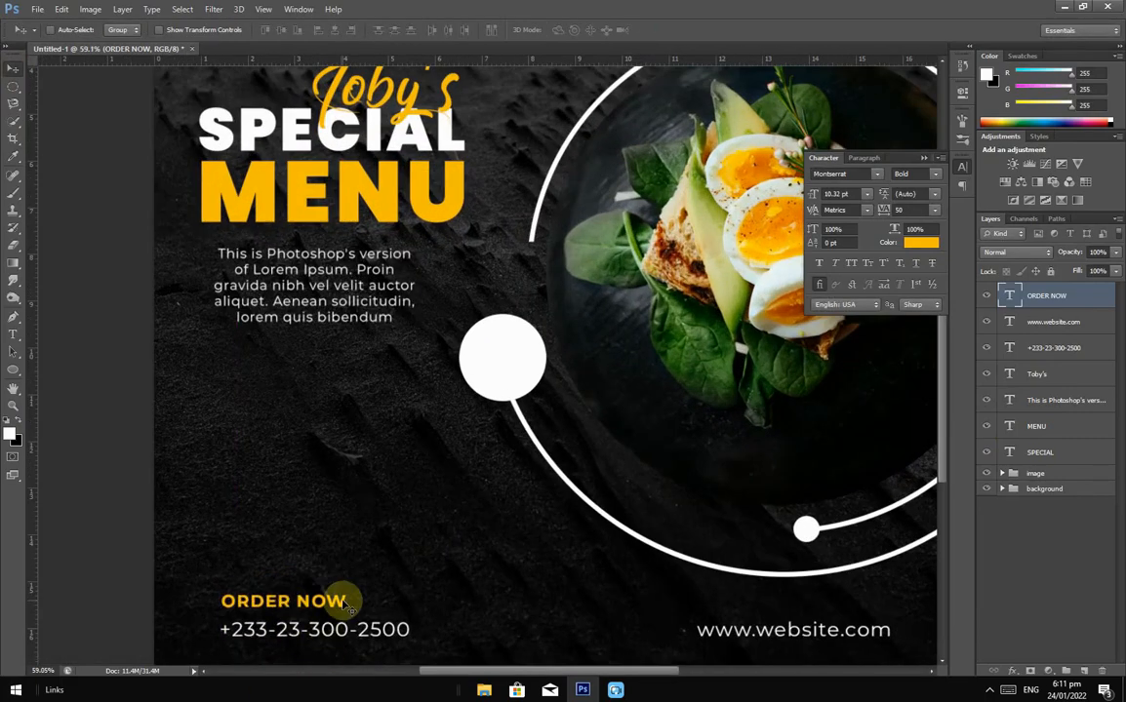
scroll(337, 603, "down", 3)
scroll(344, 599, "down", 2)
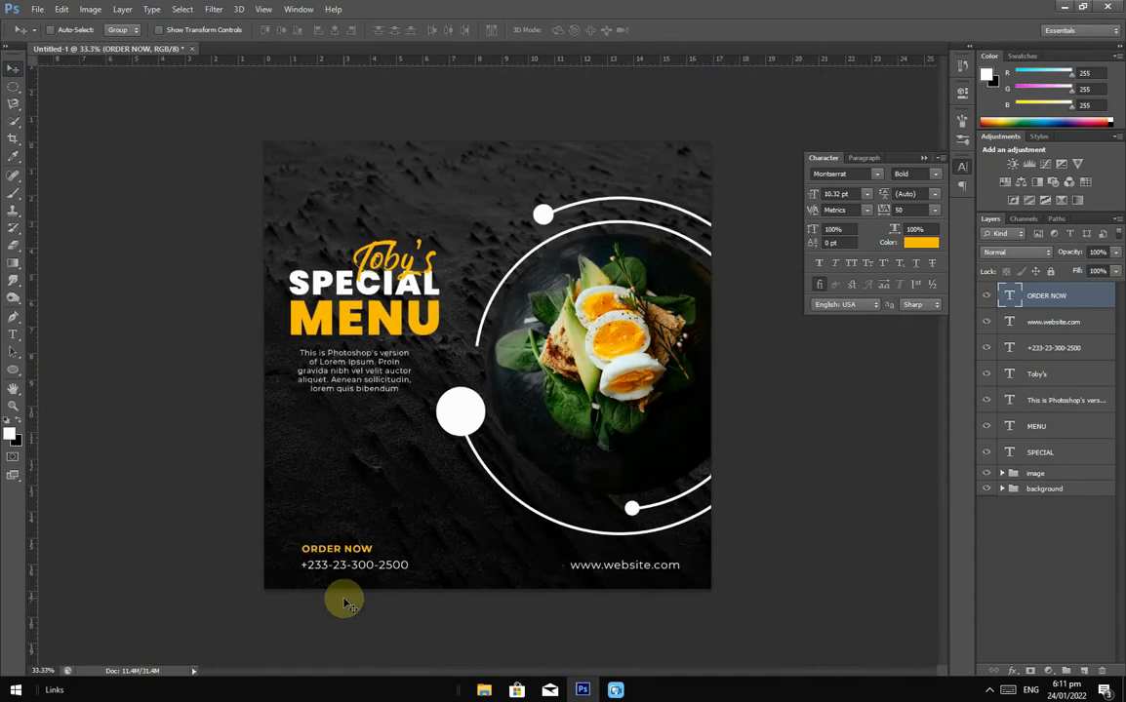
left_click(1052, 455, "shift")
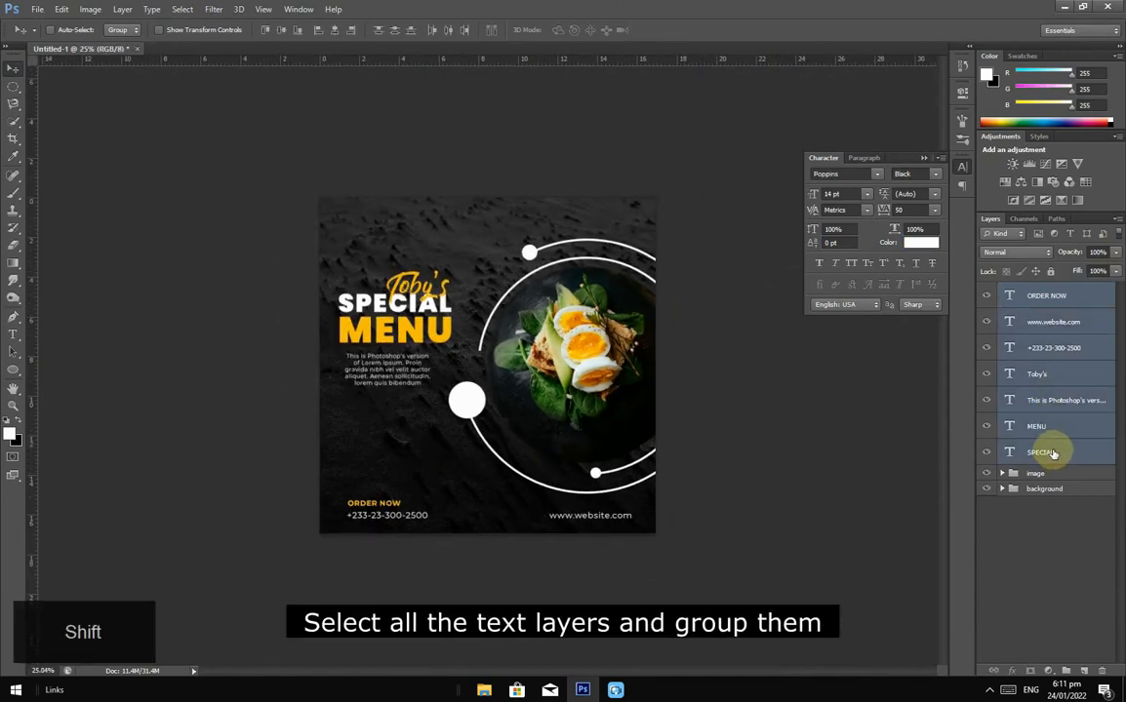
key("ctrl+g")
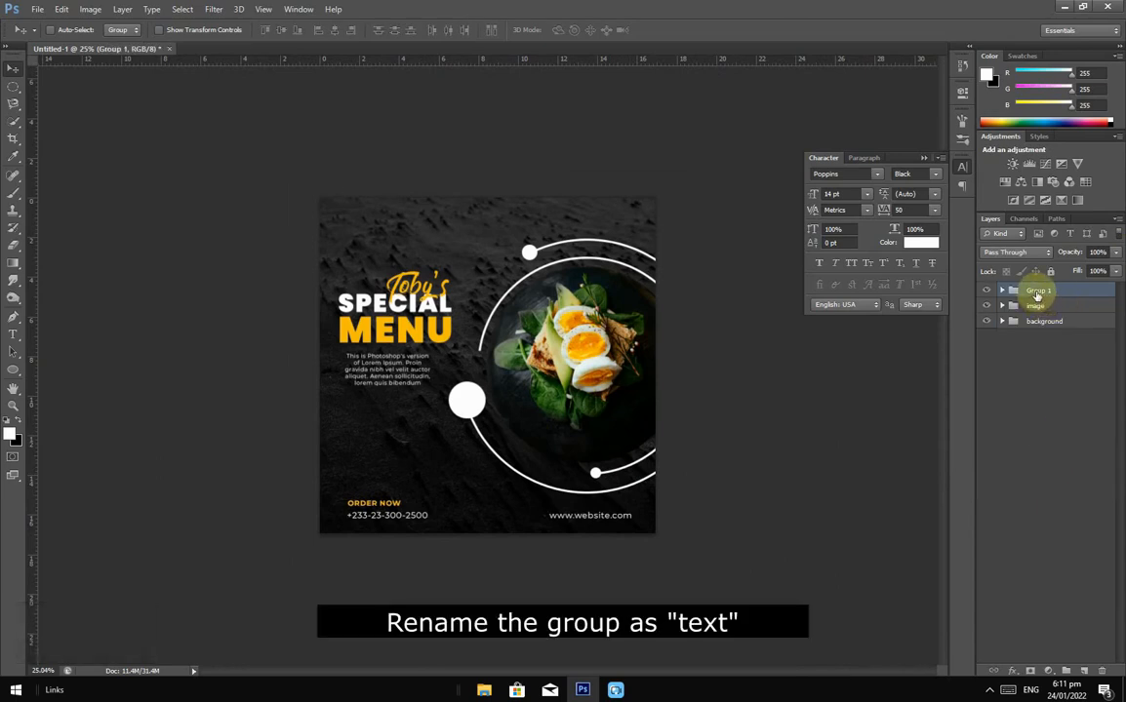
type("t")
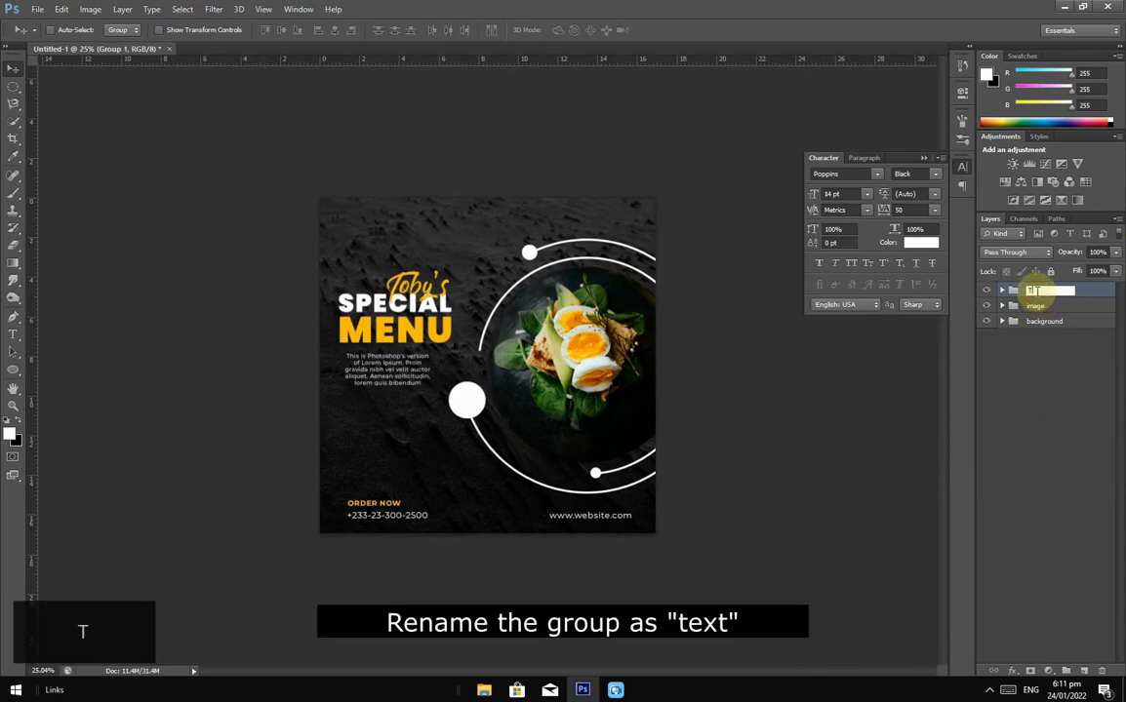
type("ext")
key("Return")
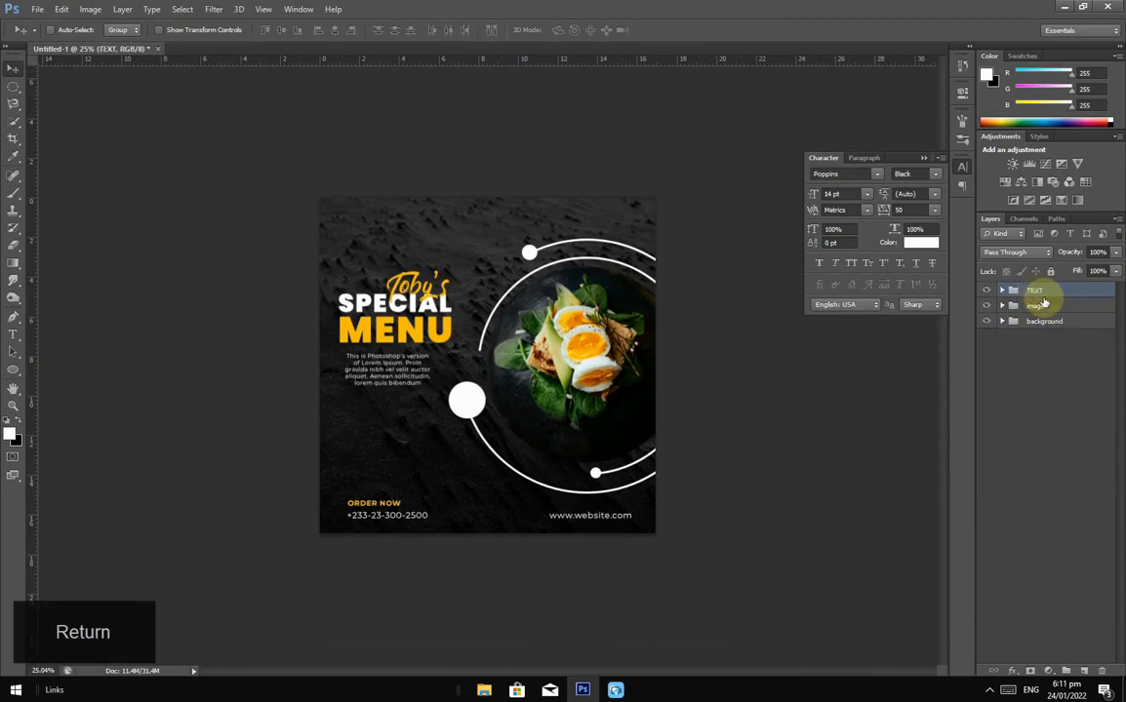
key("Caps_Lock")
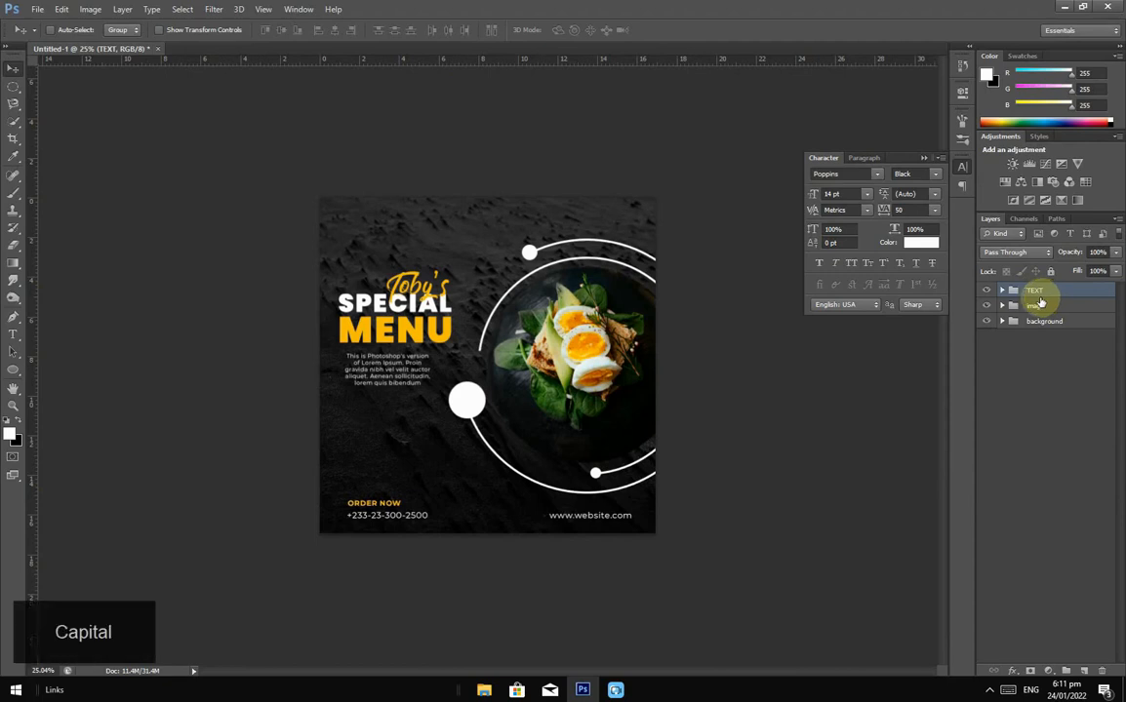
Step: Place the PHONE-ICON image via File > Place and shrink it to a small size
left_click(37, 9)
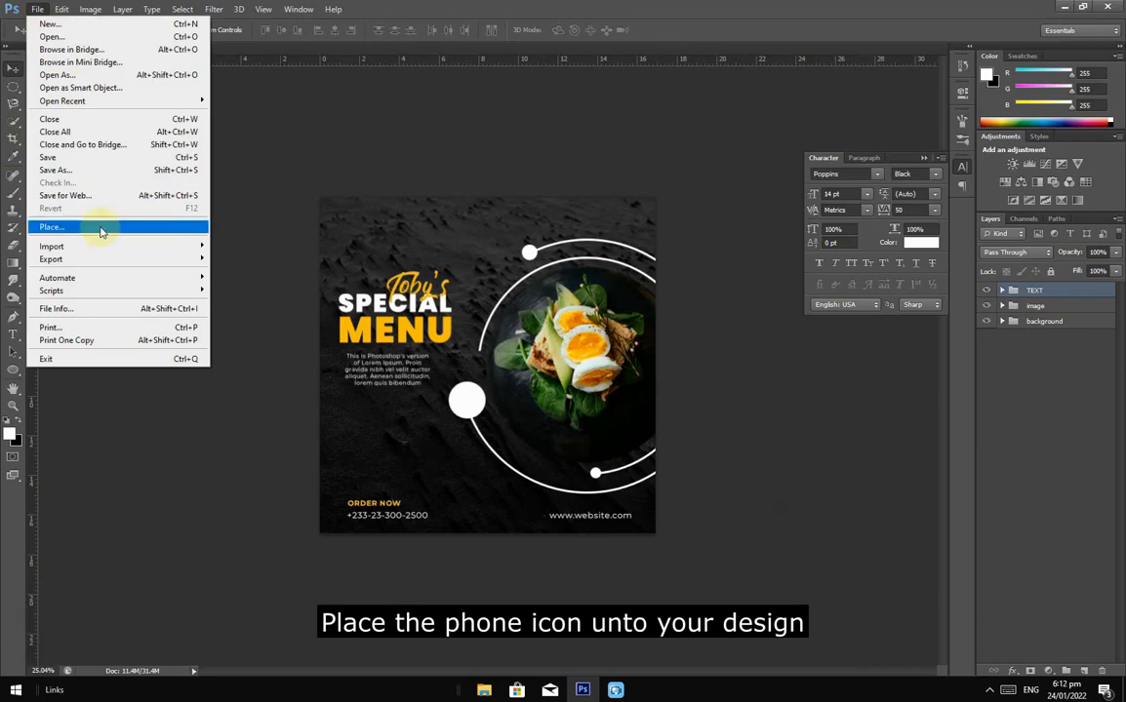
left_click(100, 228)
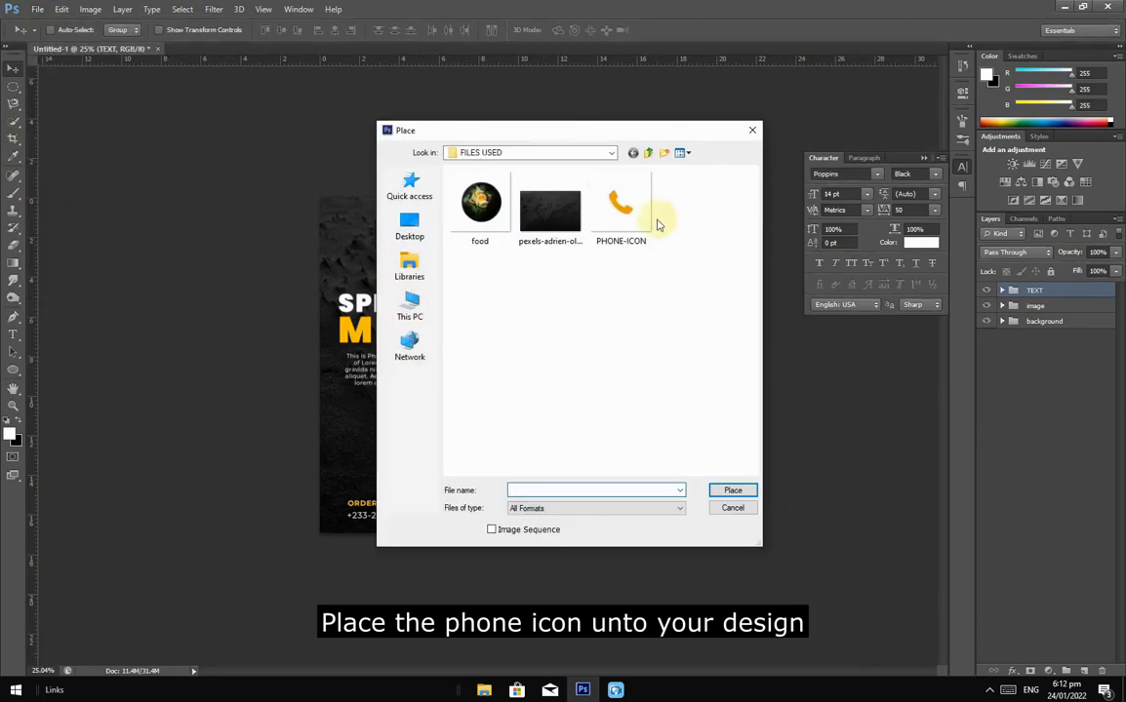
double_click(617, 220)
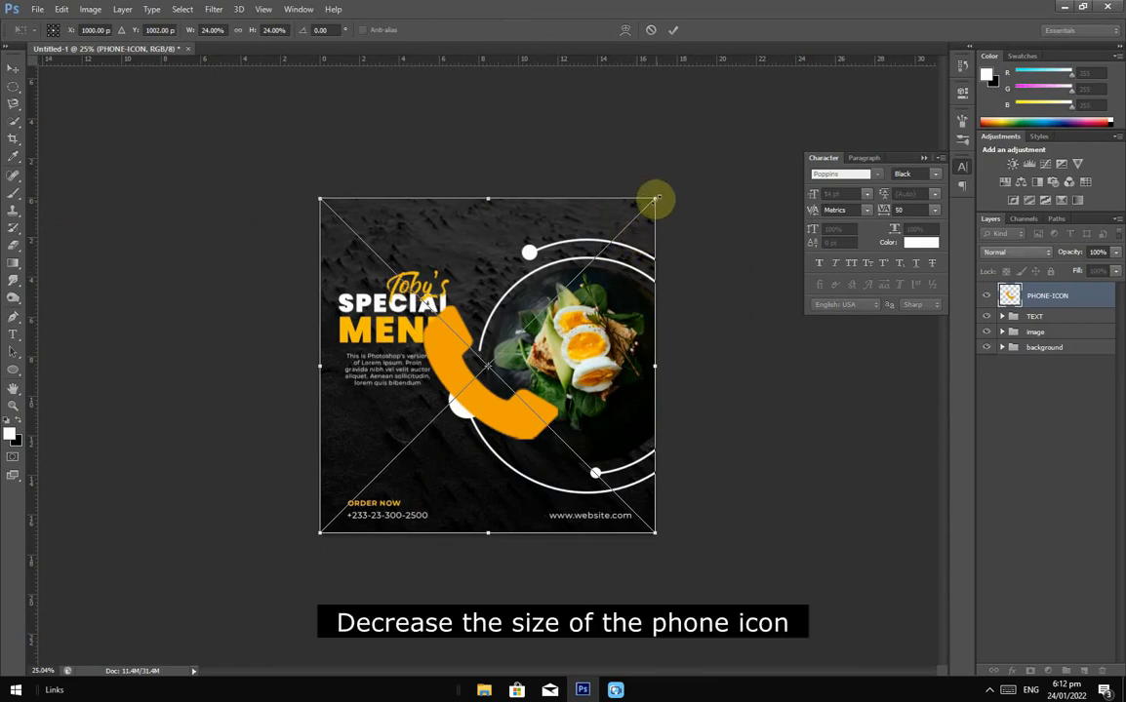
left_click_drag(654, 200, 352, 487)
Step: Position the phone icon left of ORDER NOW and the phone number, and commit it
scroll(329, 559, "up", 2)
scroll(329, 559, "up", 4)
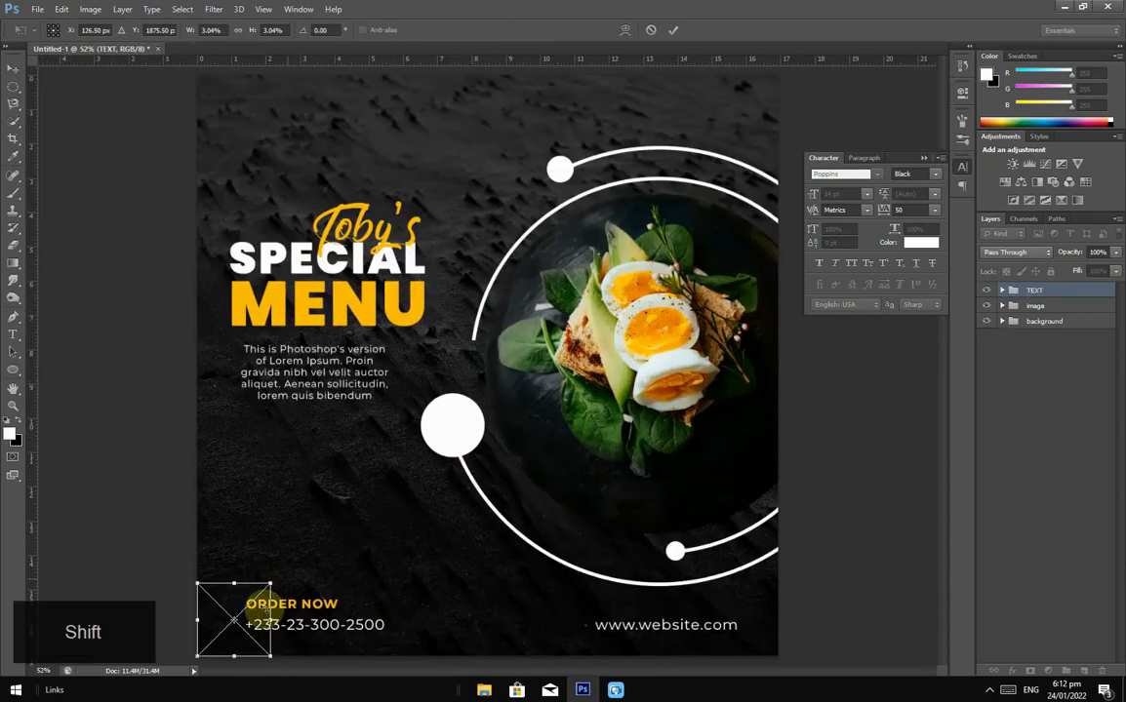
scroll(221, 627, "up", 2)
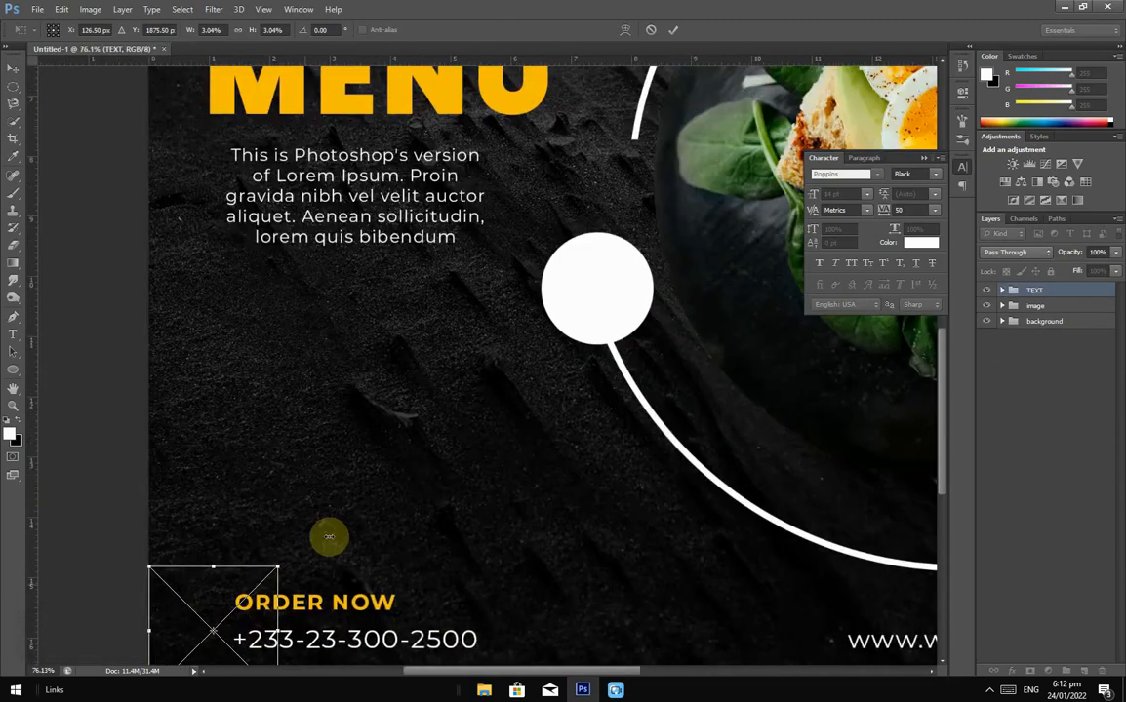
left_click_drag(334, 520, 374, 347)
scroll(255, 512, "up", 3)
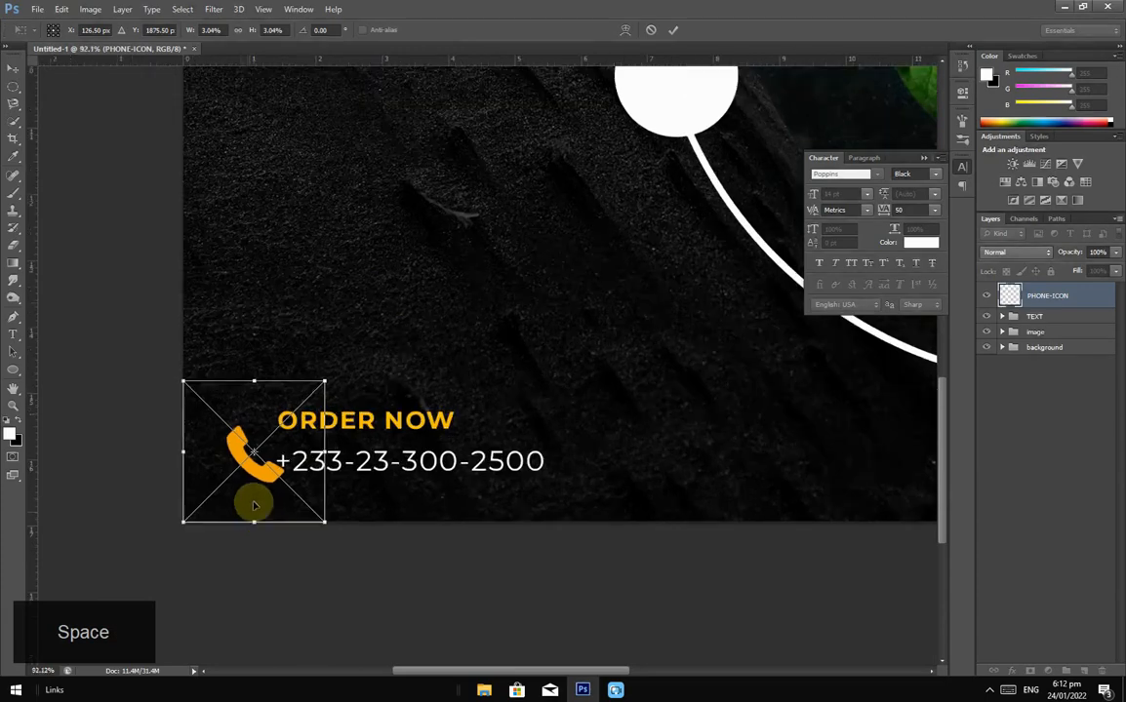
mouse_move(266, 468)
left_mouse_down()
mouse_move(242, 441)
mouse_move(251, 456)
left_mouse_up()
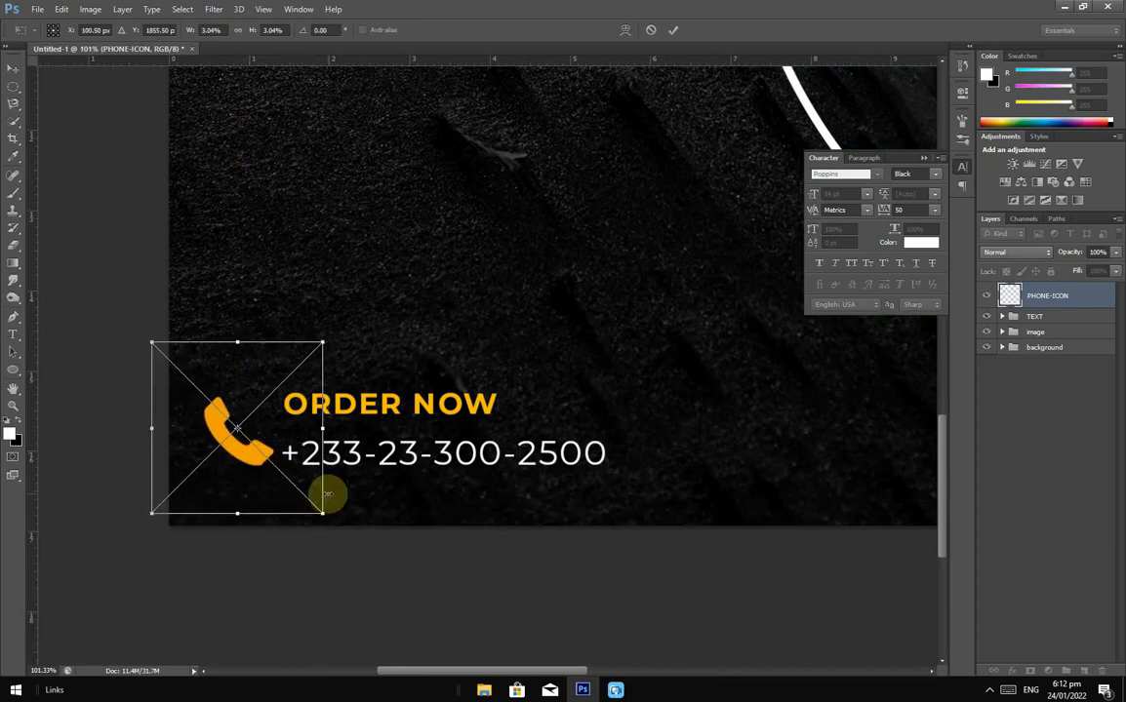
left_click(674, 31)
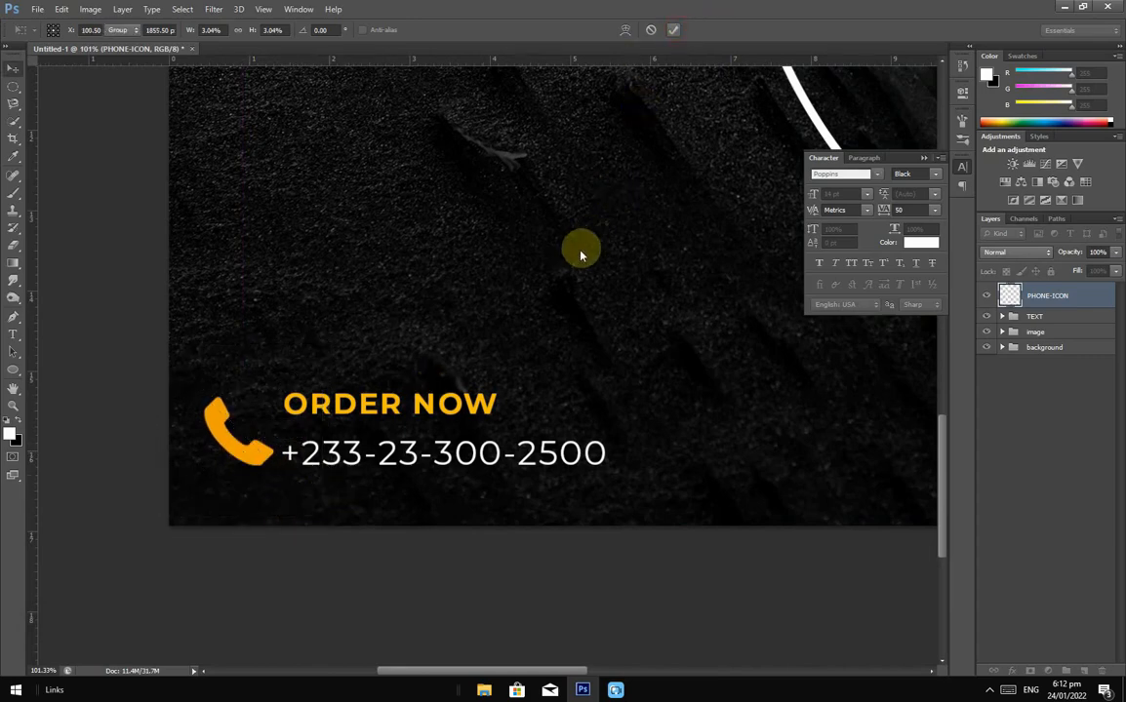
scroll(477, 442, "down", 2)
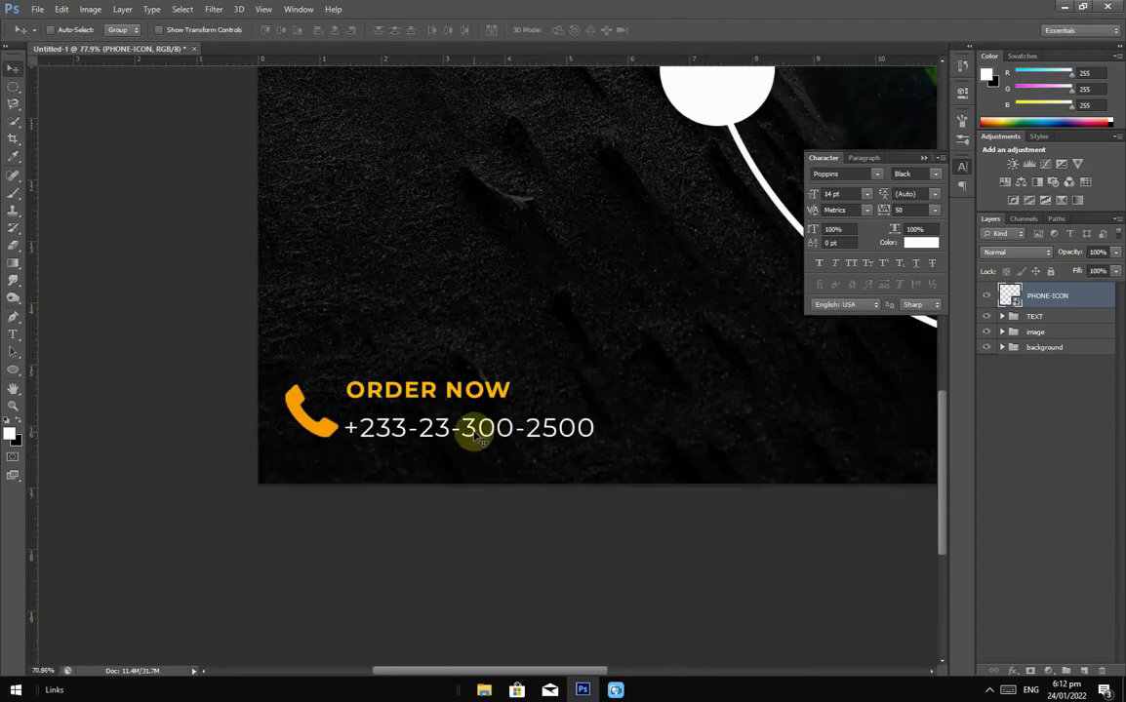
scroll(475, 430, "down", 2)
scroll(477, 430, "down", 3)
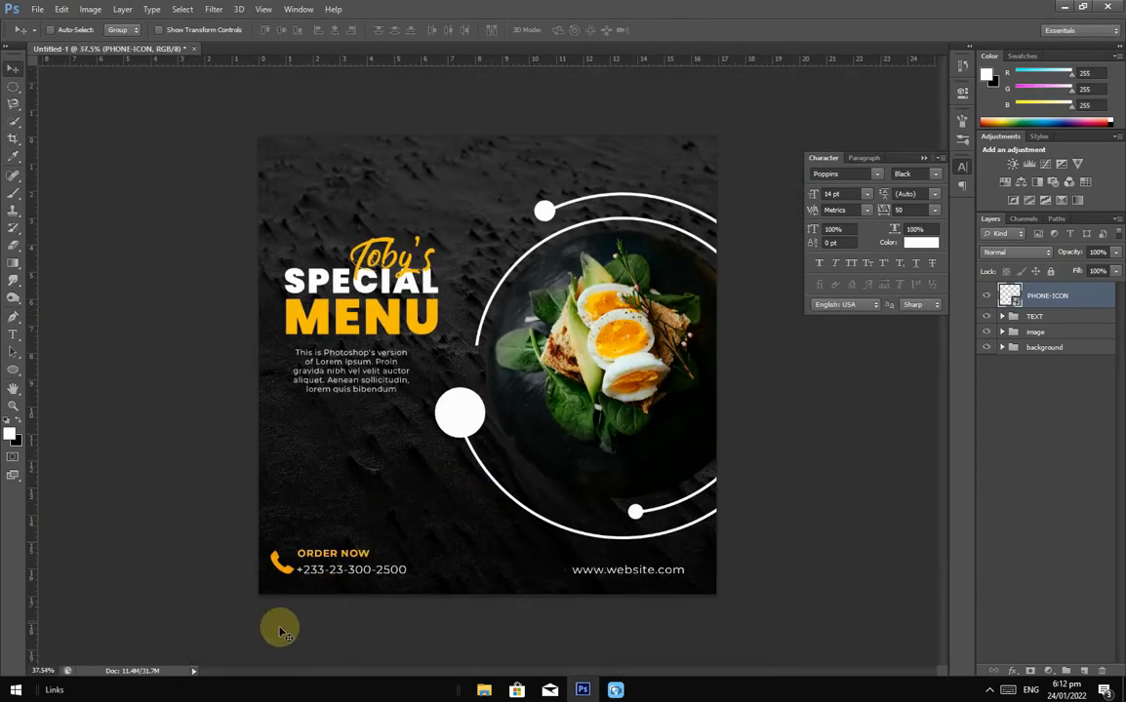
scroll(276, 628, "up", 1)
scroll(185, 624, "up", 2)
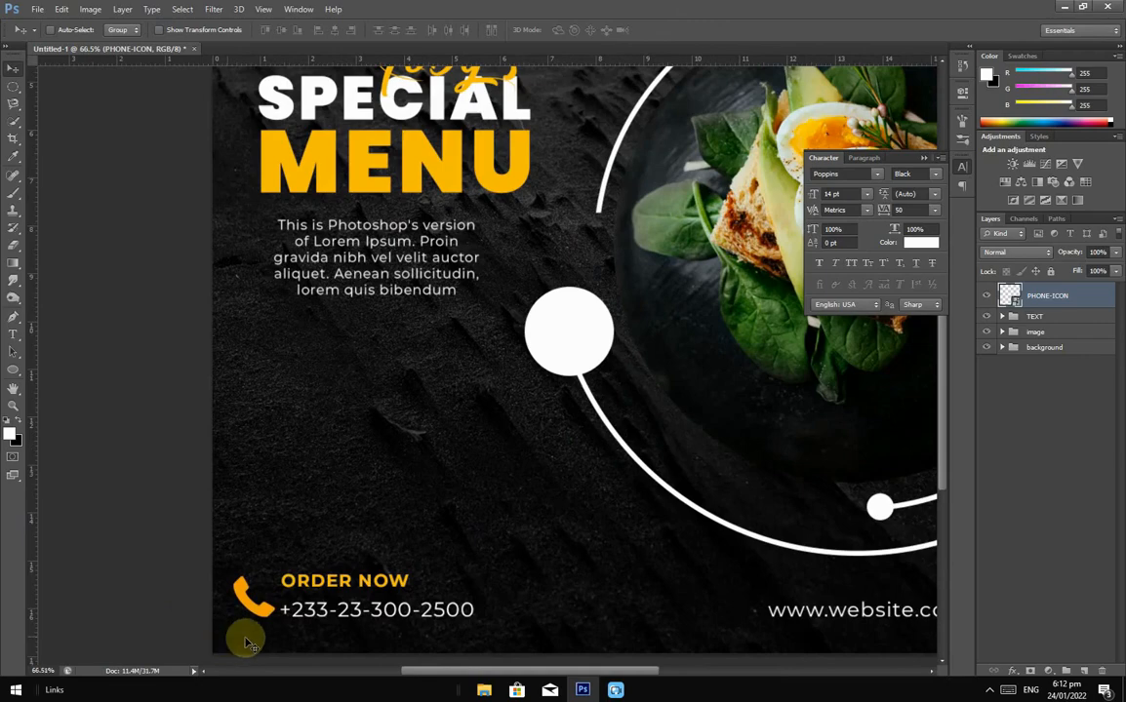
scroll(244, 639, "up", 1)
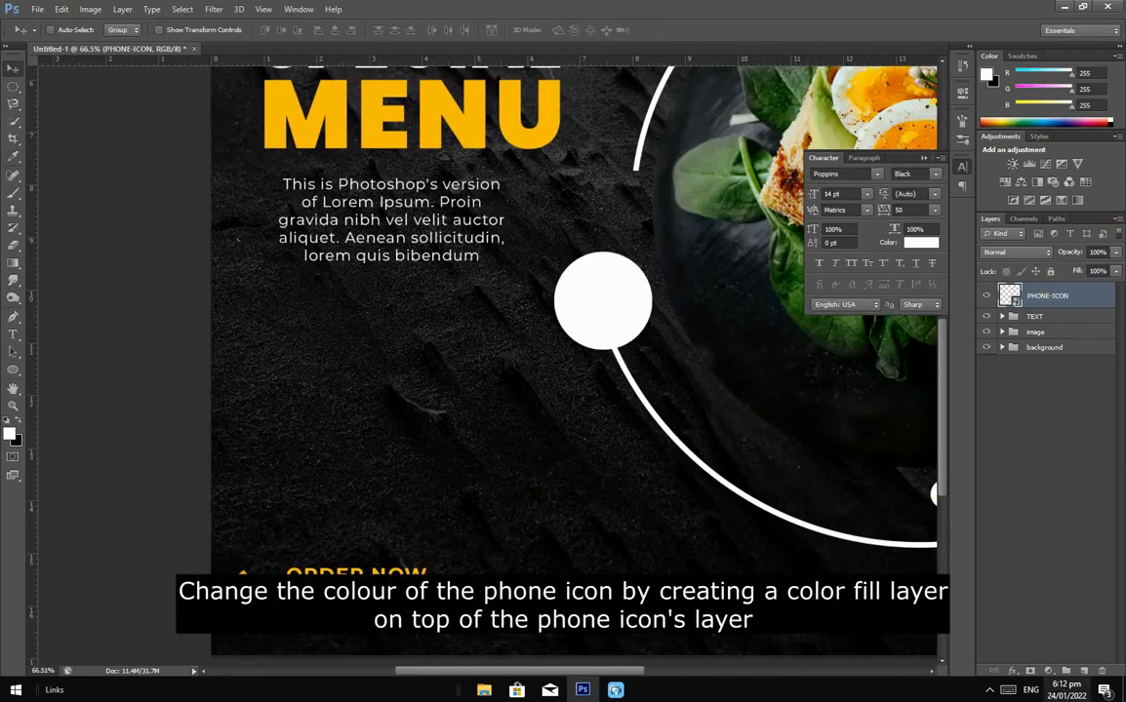
Step: Clip a Solid Color fill to PHONE-ICON and set it to MENU's yellow #f8bf07
left_click(1048, 673)
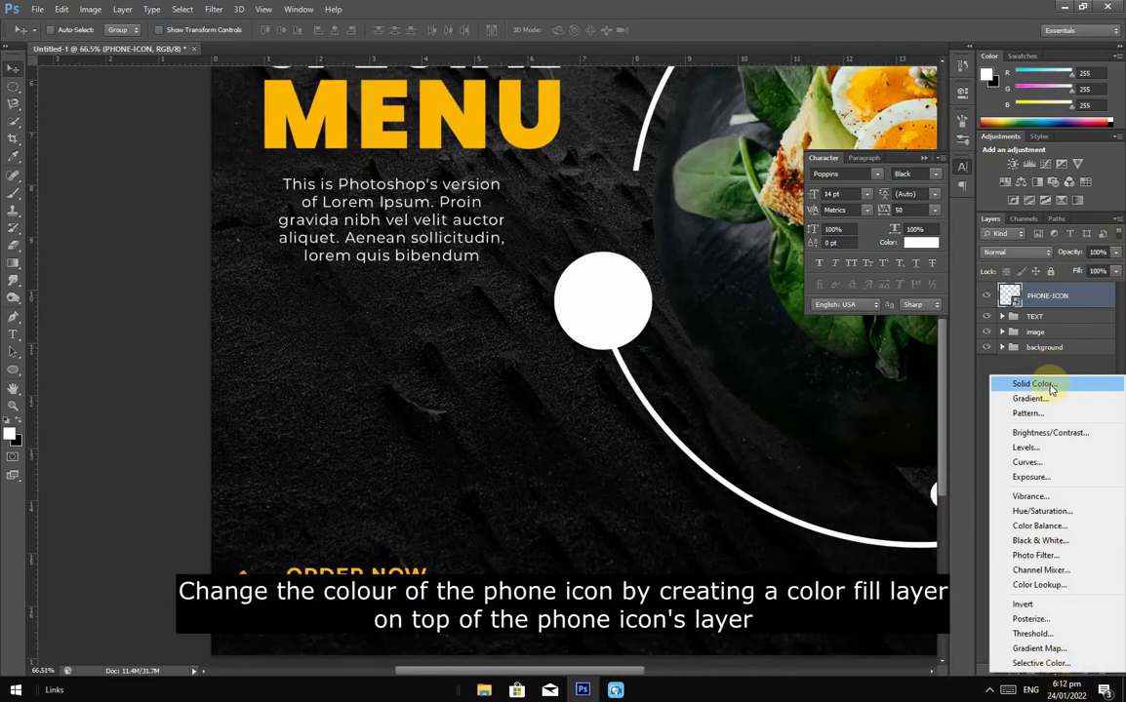
left_click(1050, 383)
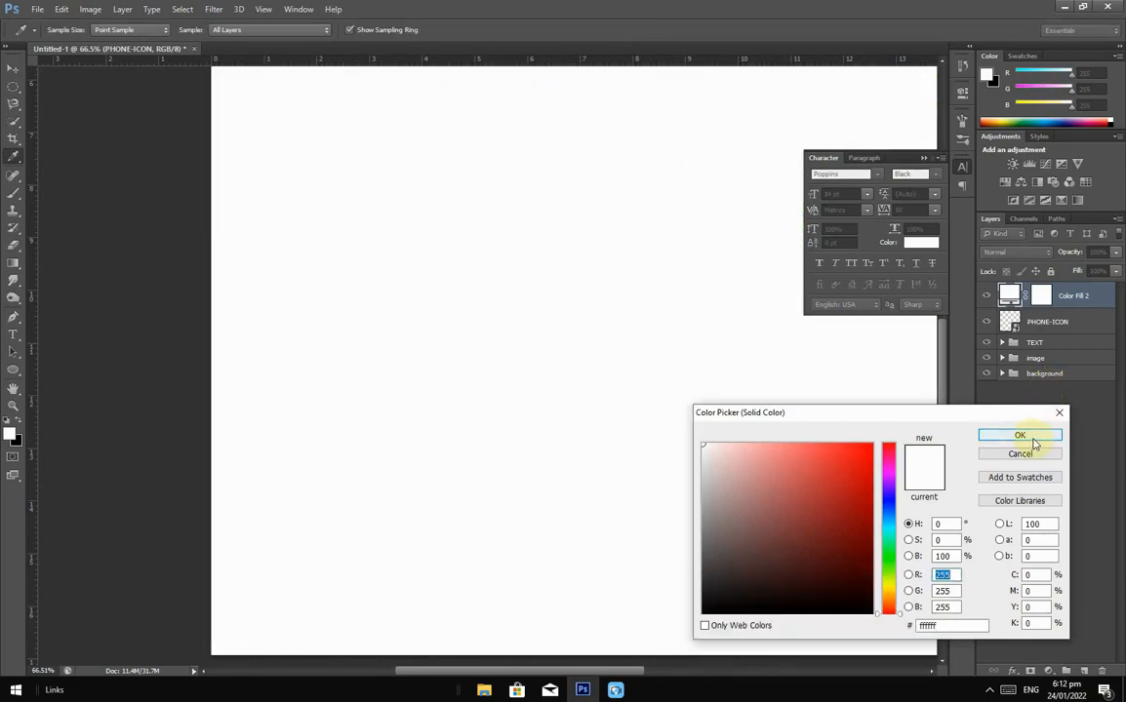
left_click(1021, 436)
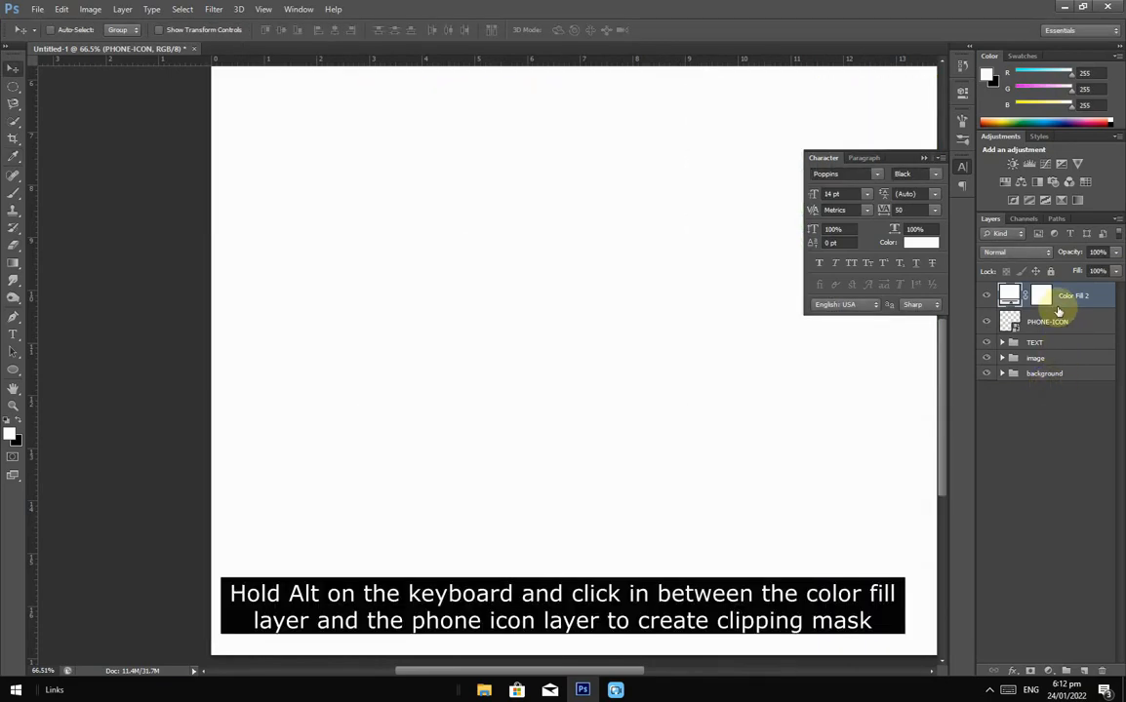
left_click(1058, 309, "alt")
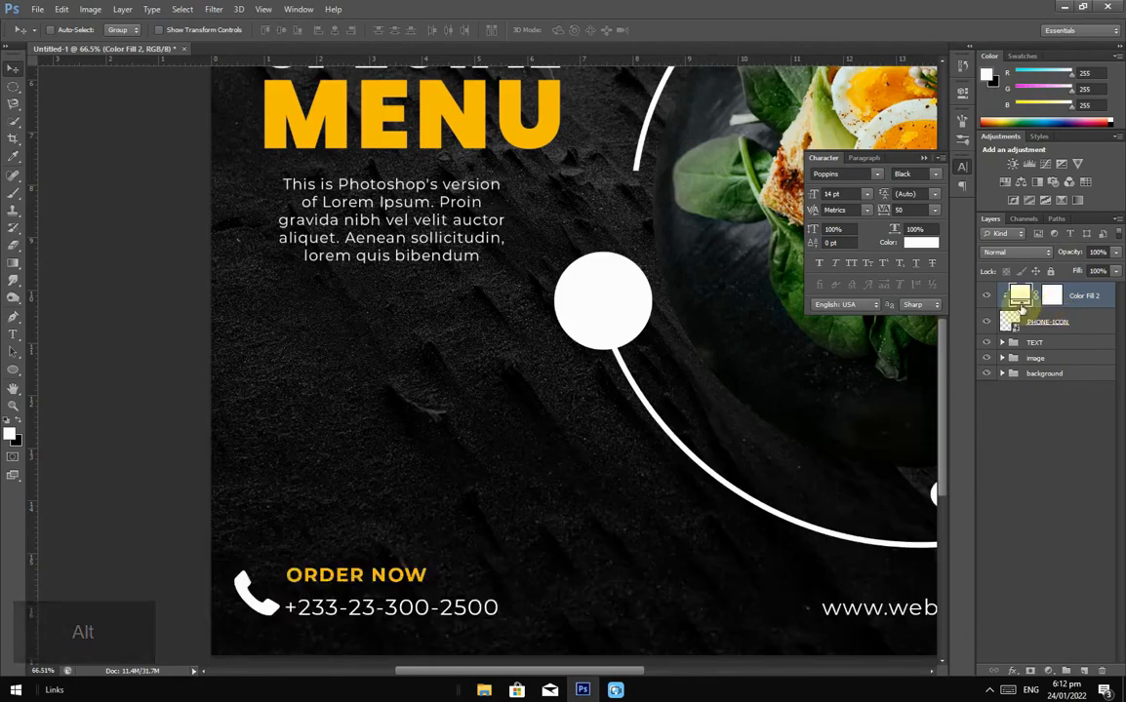
double_click(1025, 295)
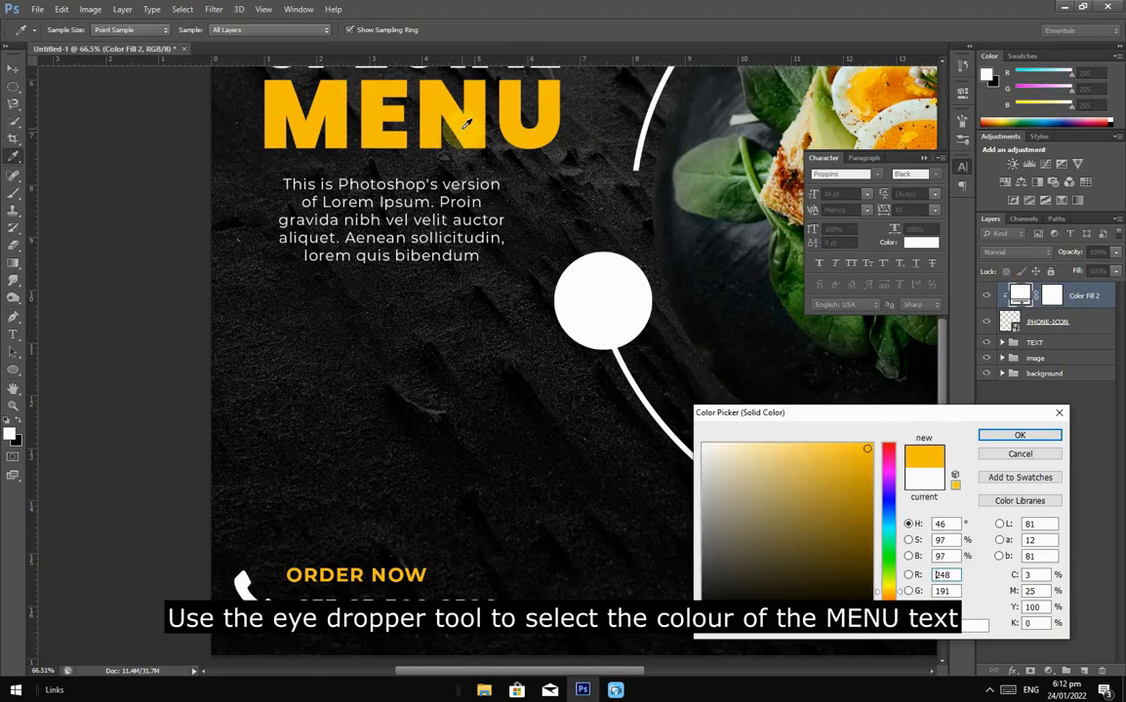
left_click(996, 435)
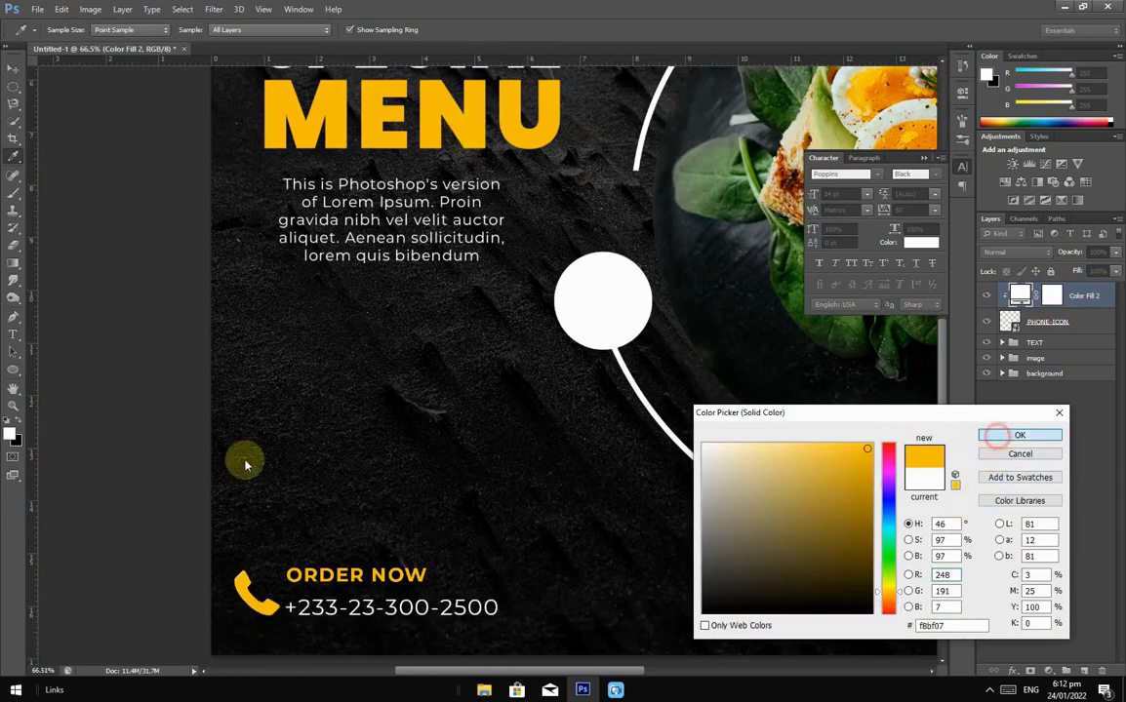
scroll(370, 437, "down", 4)
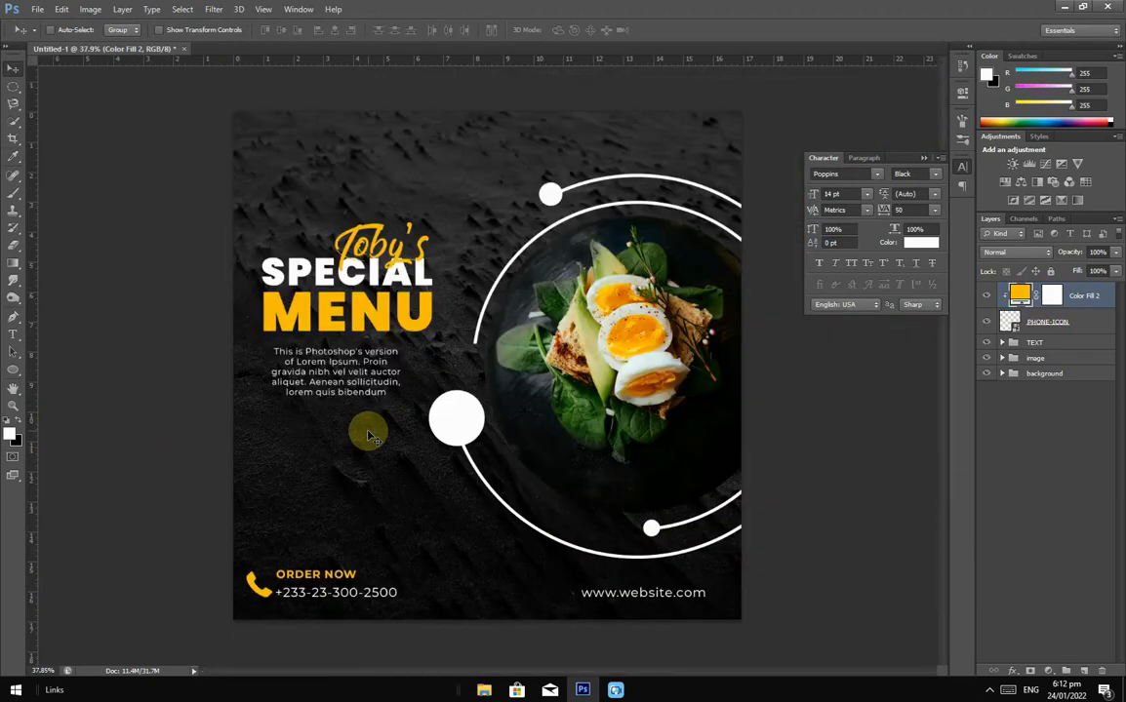
scroll(371, 437, "down", 3)
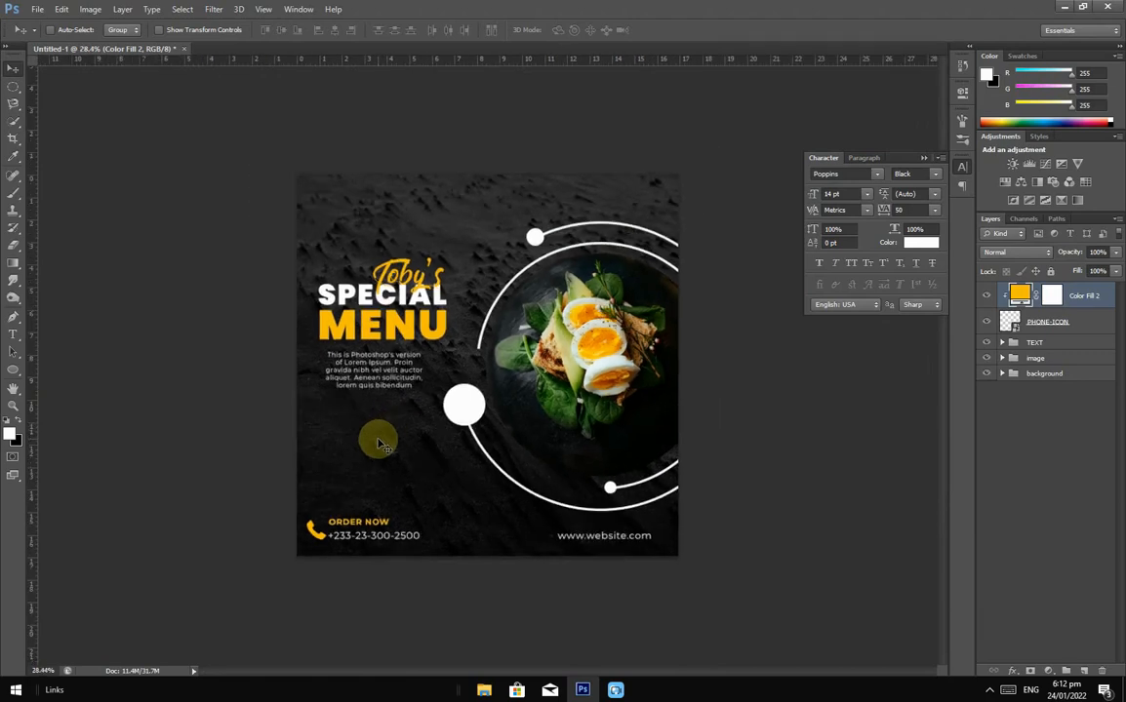
Step: Group PHONE-ICON with its colour fill as 'phone icon' and expand the TEXT group
left_click(1080, 323, "ctrl")
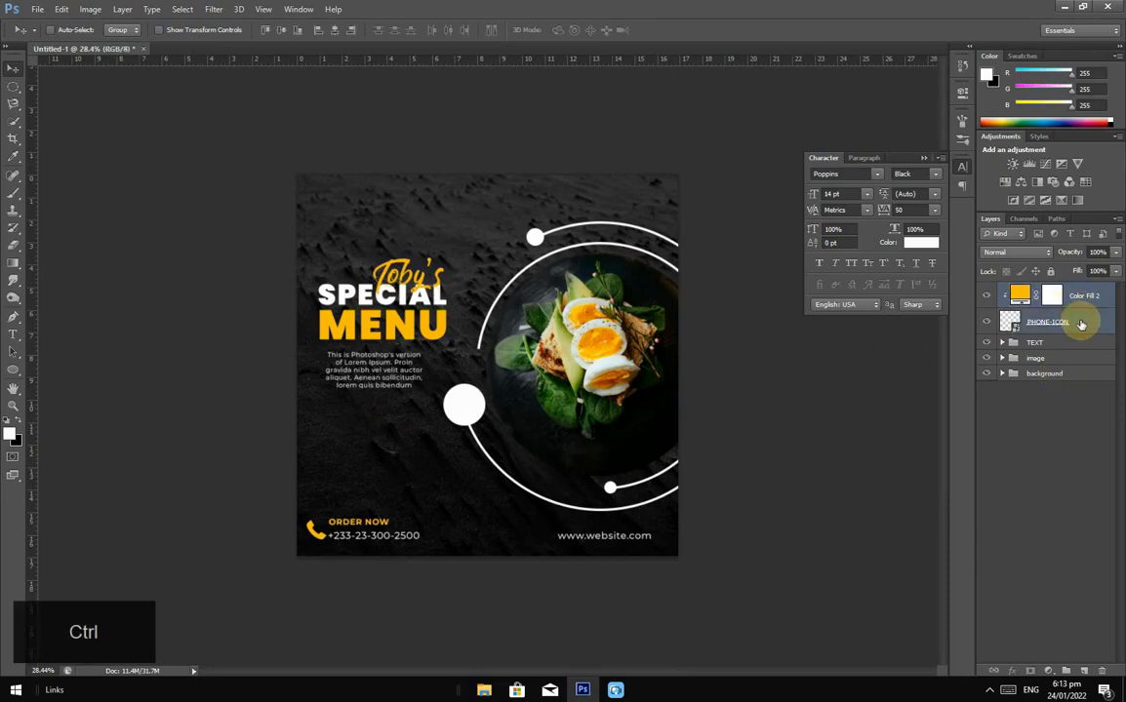
key("ctrl+g")
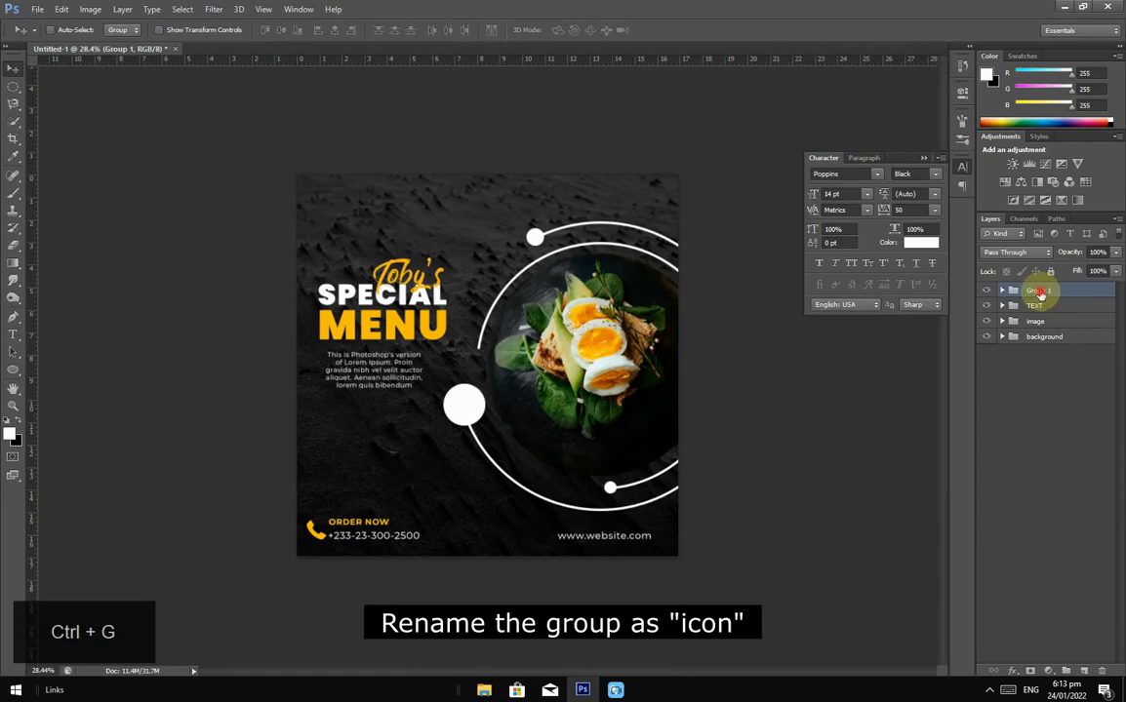
double_click(1038, 291)
type("p")
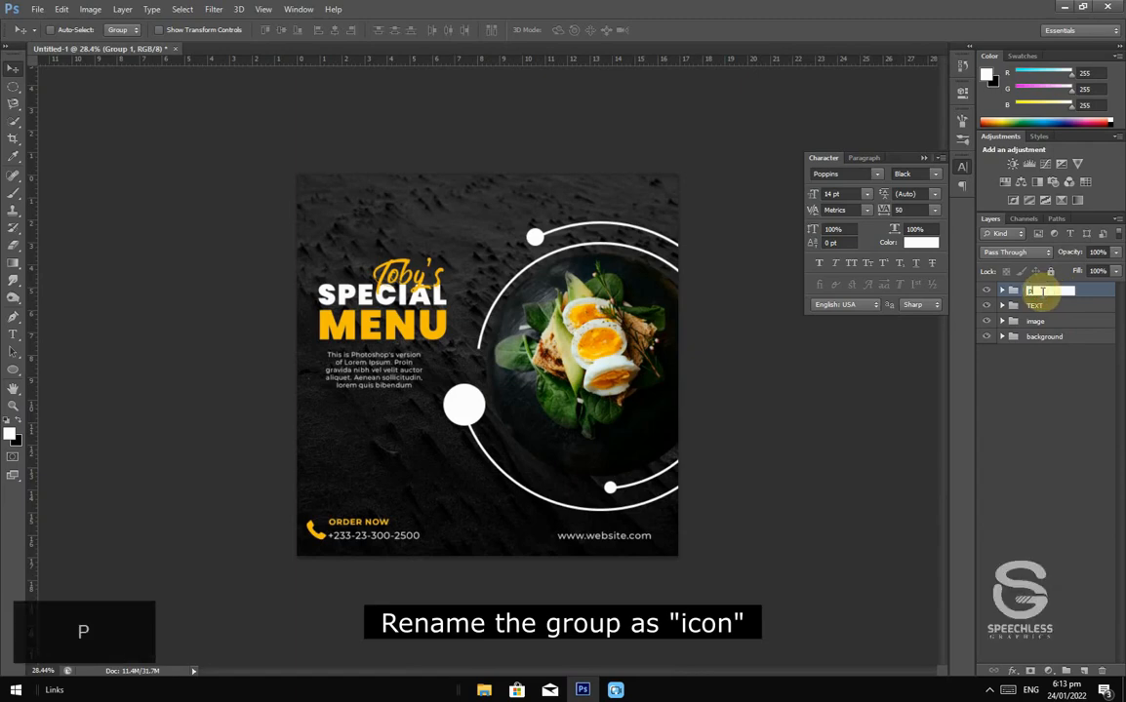
type("hone ")
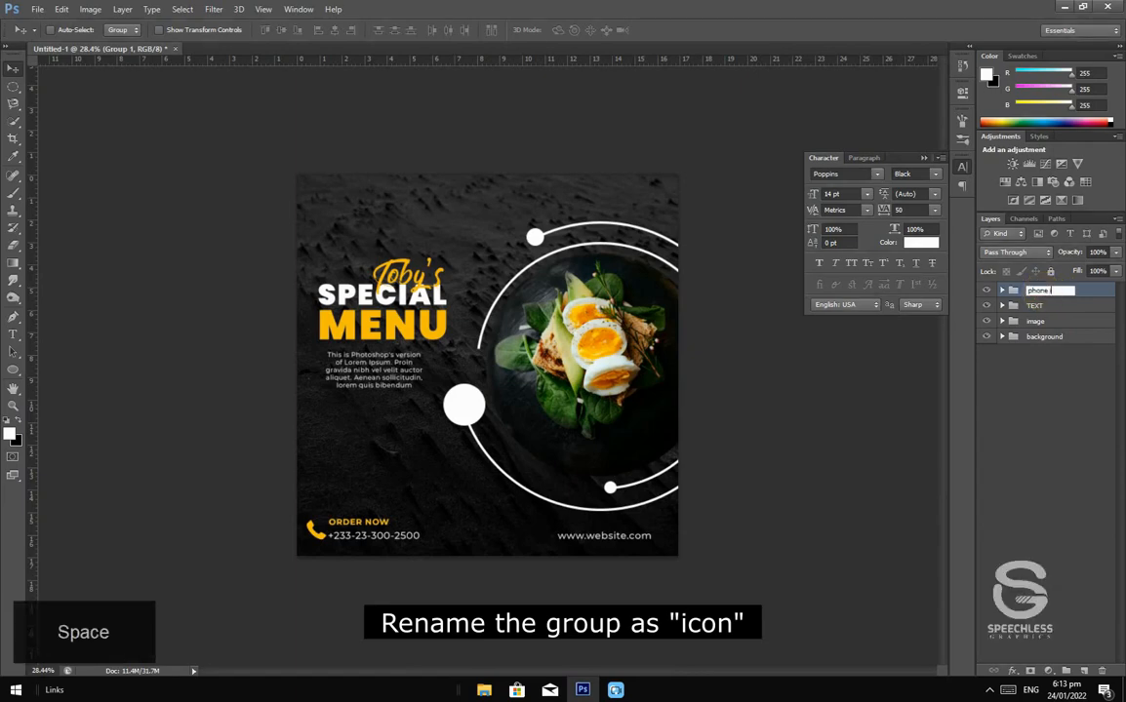
type("icon")
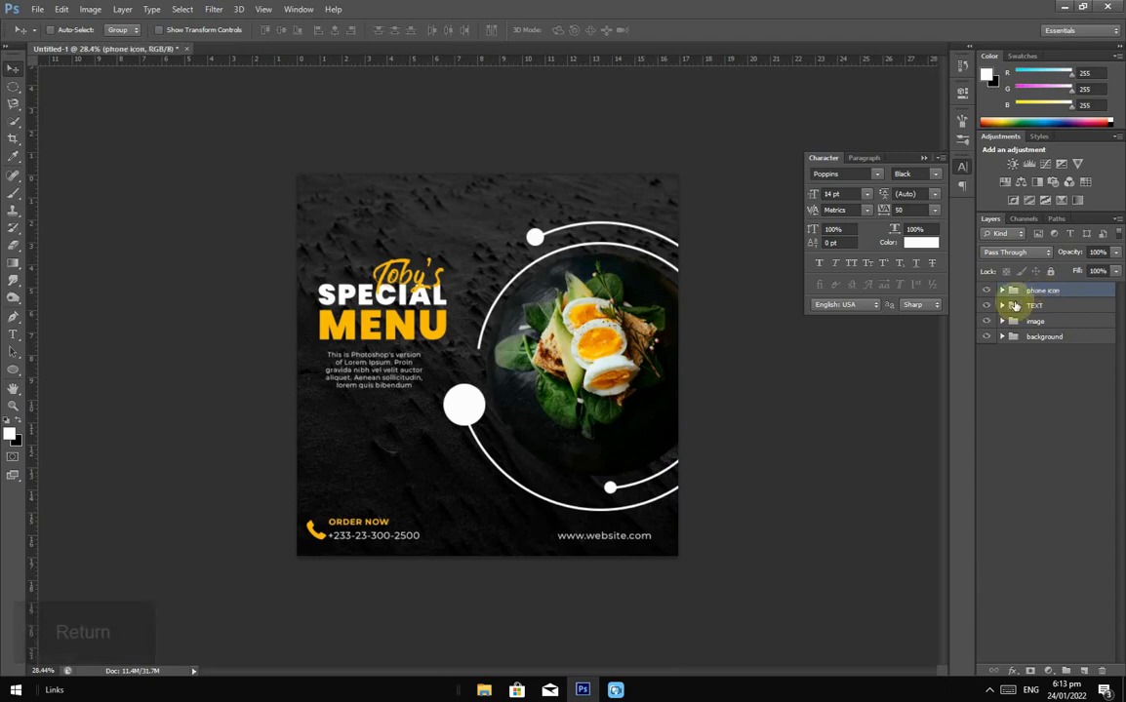
left_click(1002, 306)
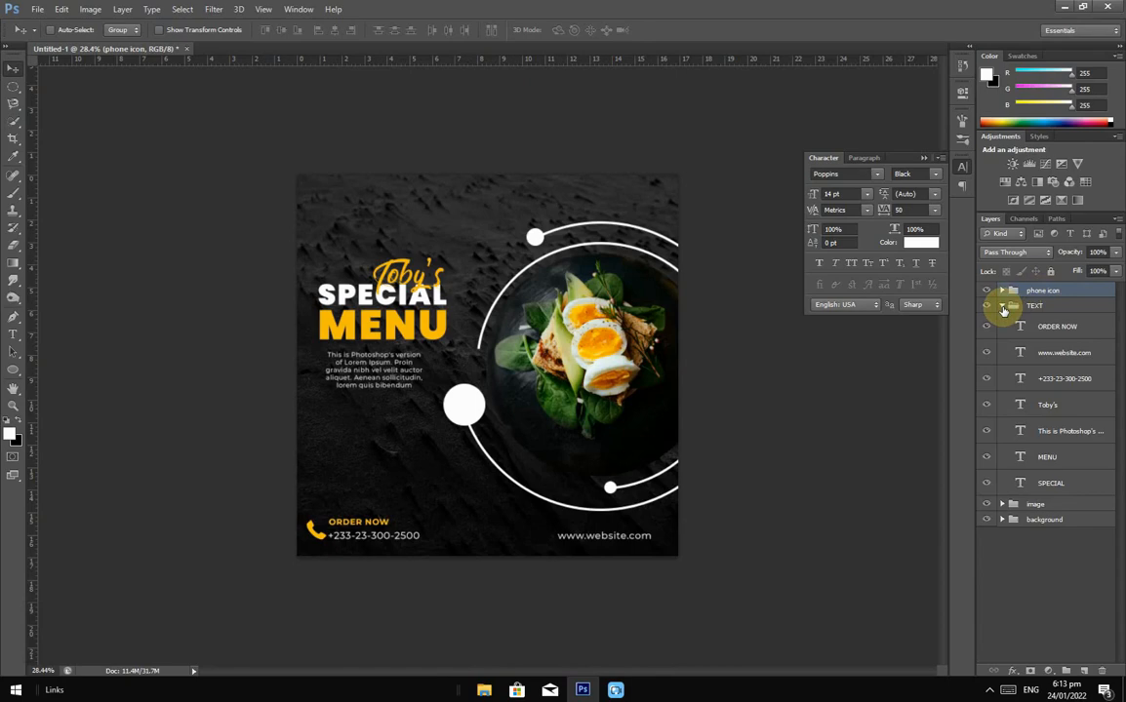
Step: Type '50%' as a new text line above the footer
left_click(1072, 328)
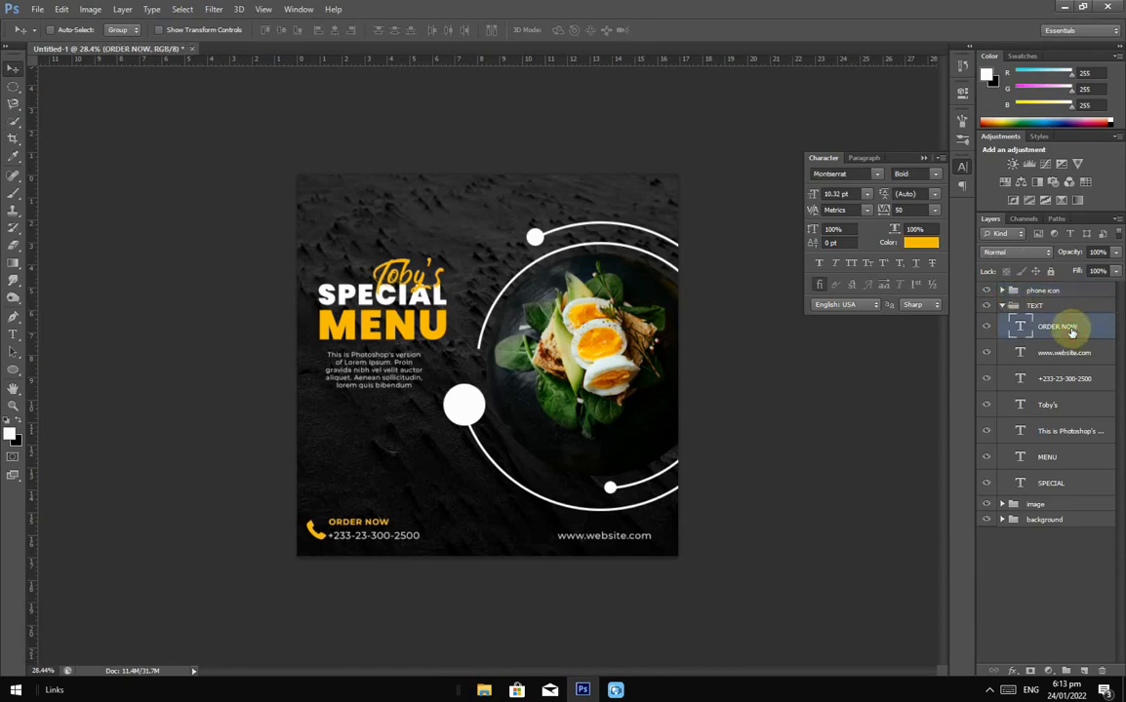
left_click(13, 334)
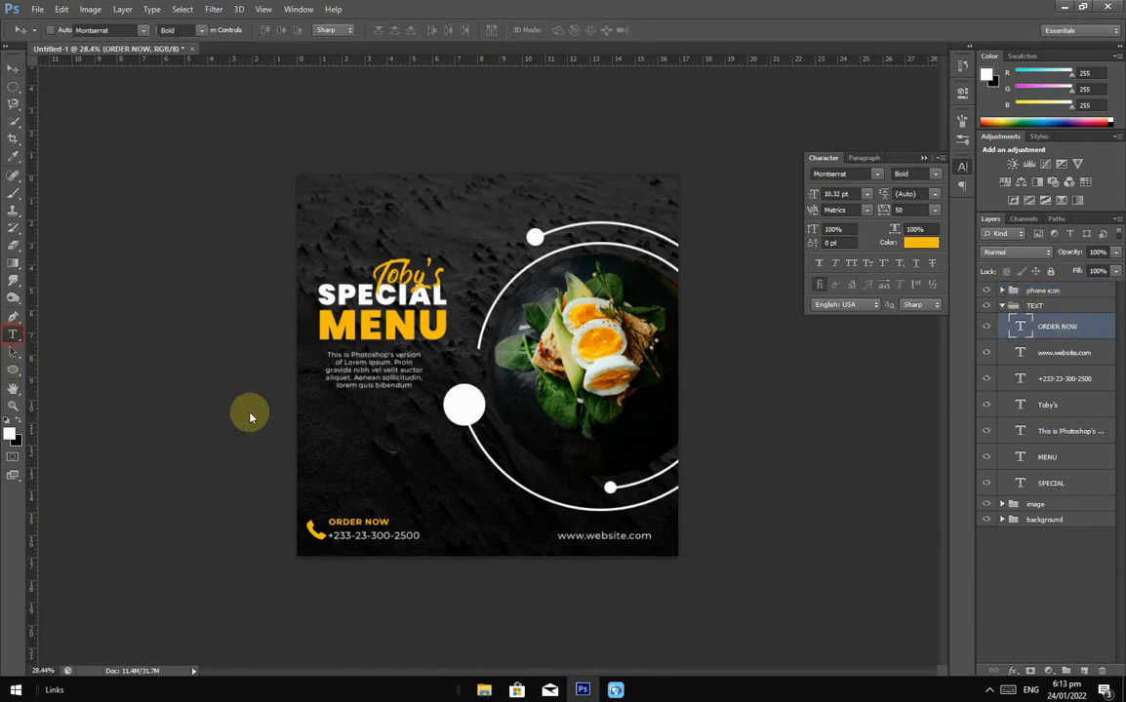
left_click(339, 446)
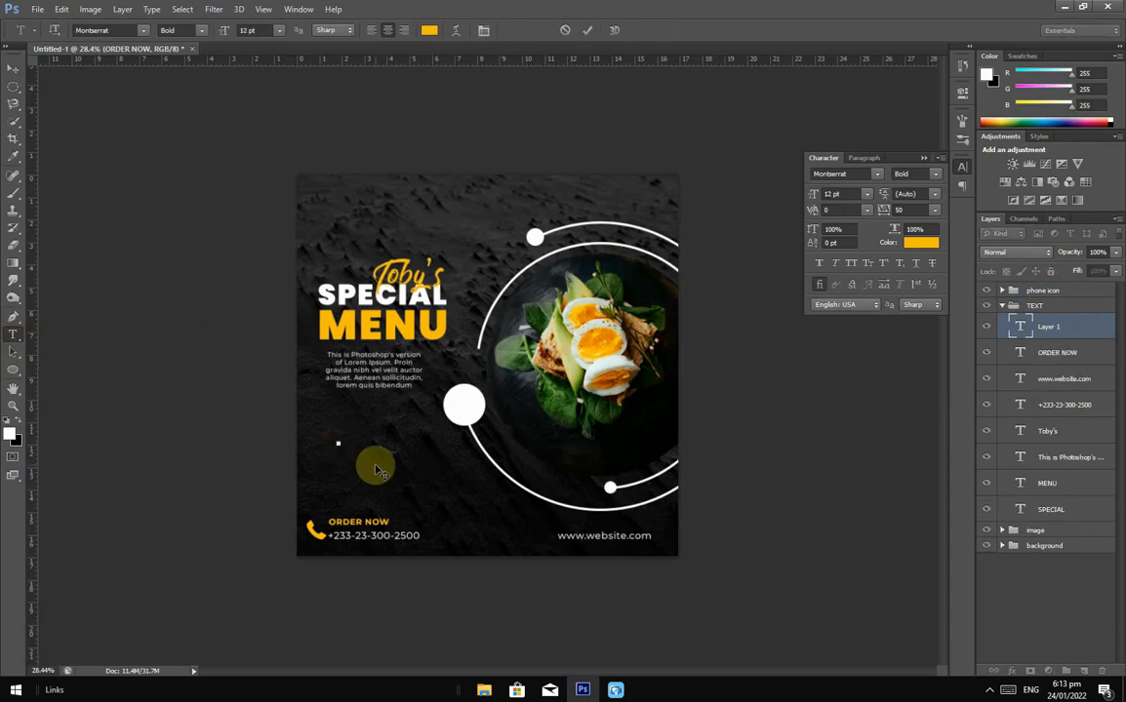
type("50")
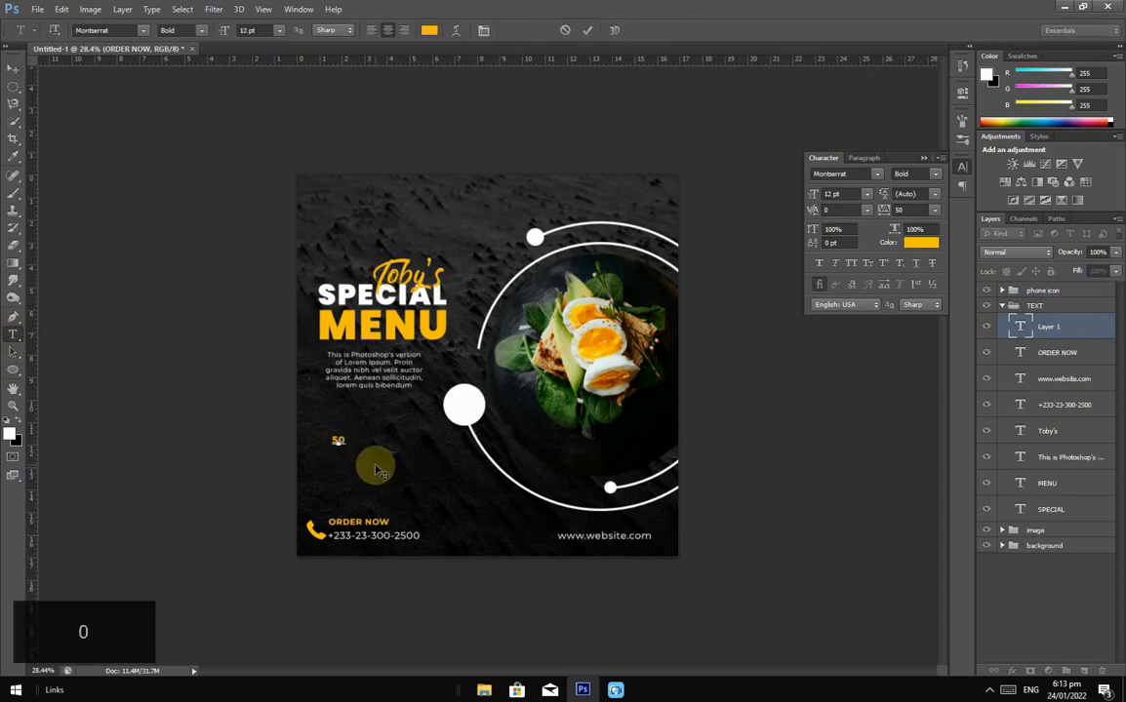
type("%")
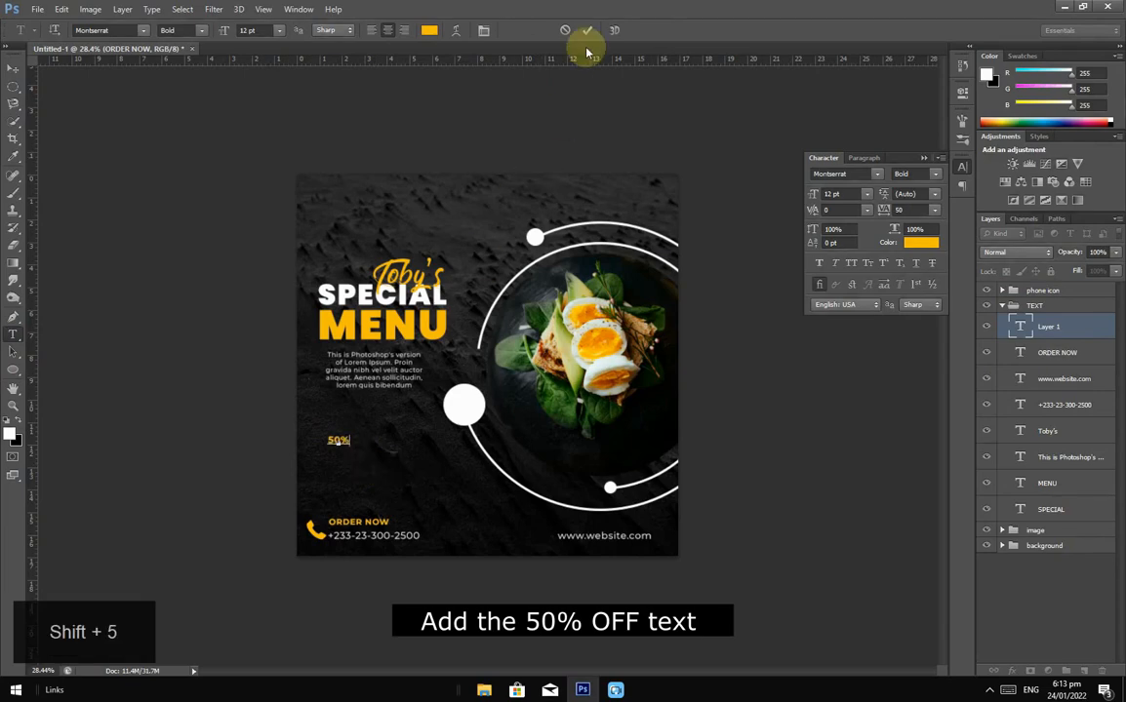
left_click(325, 459)
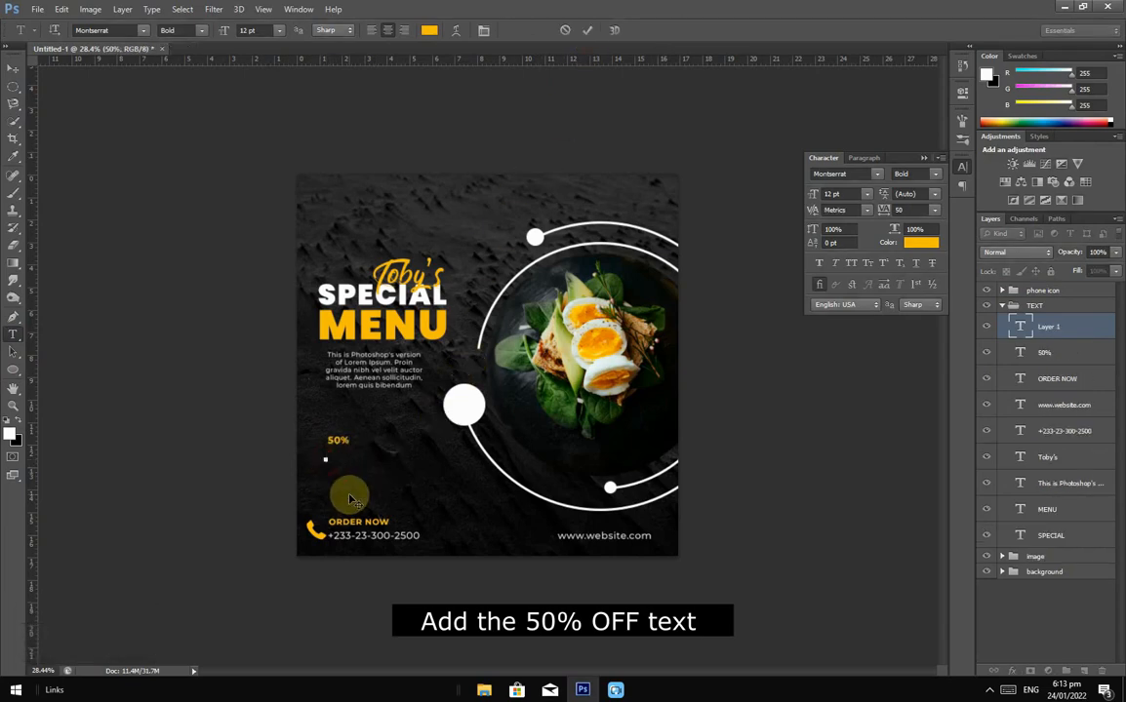
Step: Type 'OFF' beneath 50% and select both the OFF and 50% layers
key("Caps_Lock")
type("O")
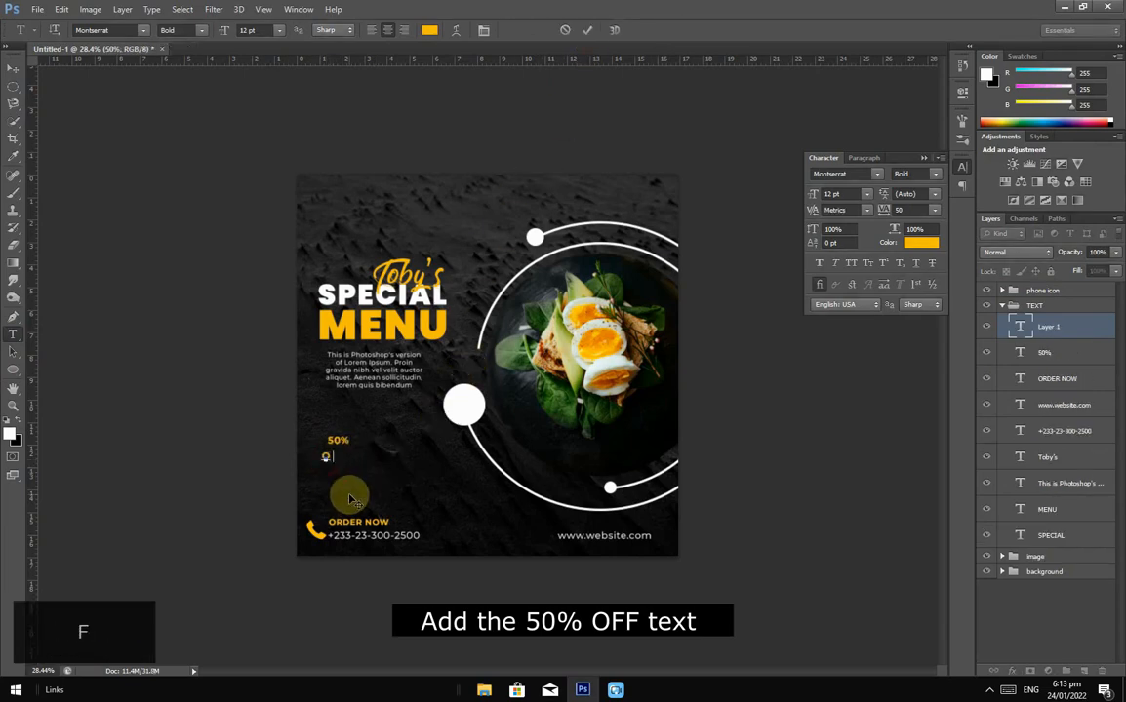
type("FF")
key("Caps_Lock")
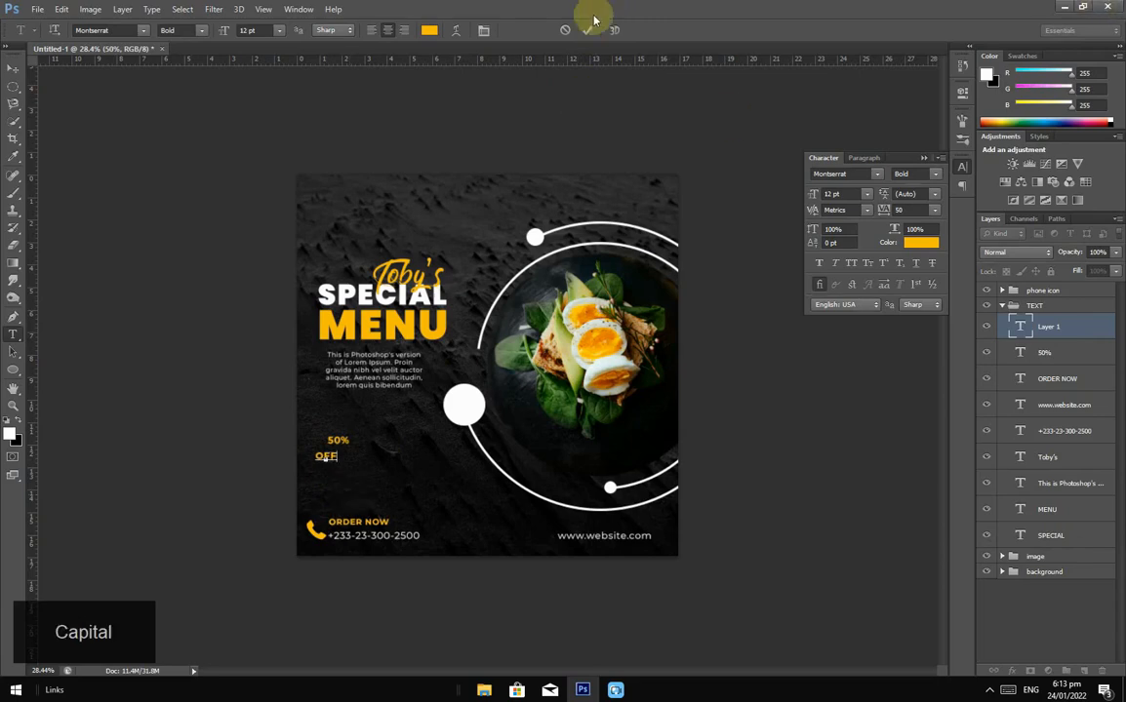
left_click(587, 30)
left_click(10, 66)
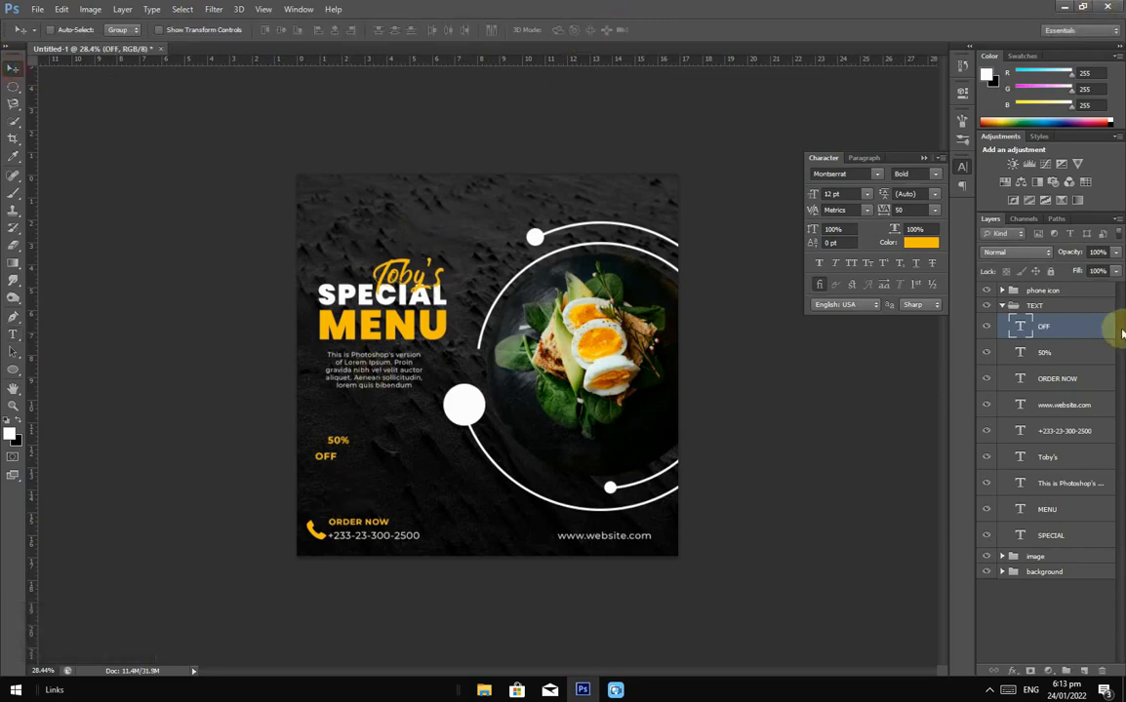
left_click(1064, 360, "ctrl")
Step: Make the 50% OFF text black and move it onto the white circle
left_click(920, 241)
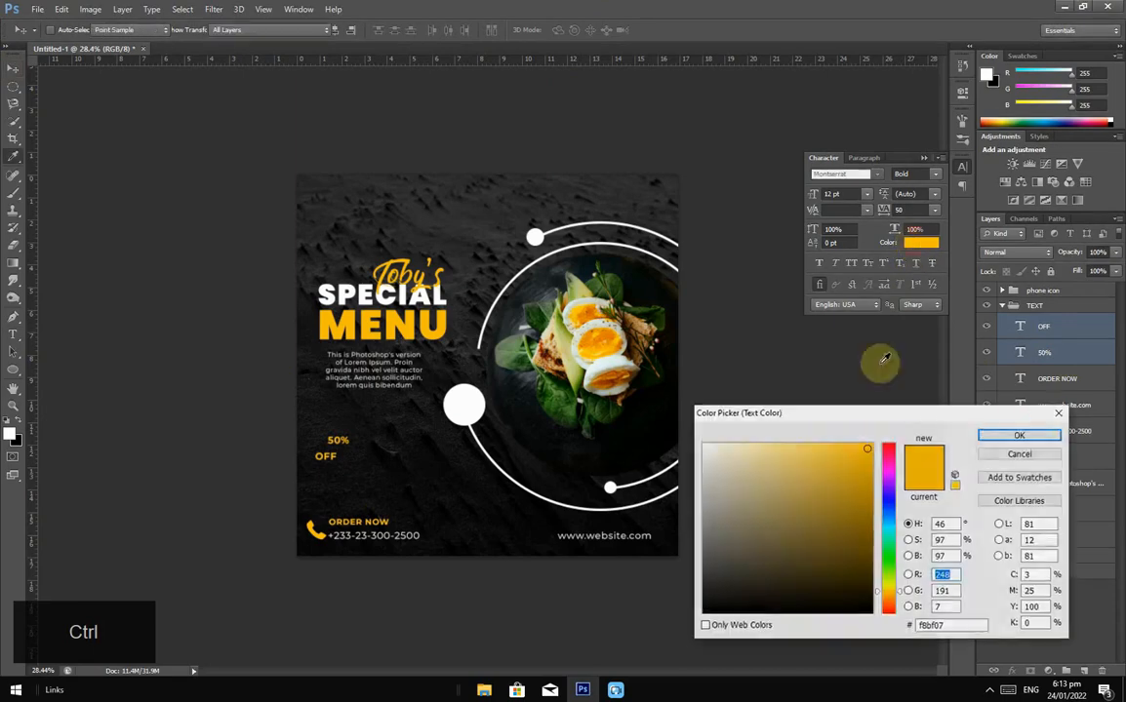
left_click(807, 611)
left_click(1024, 435)
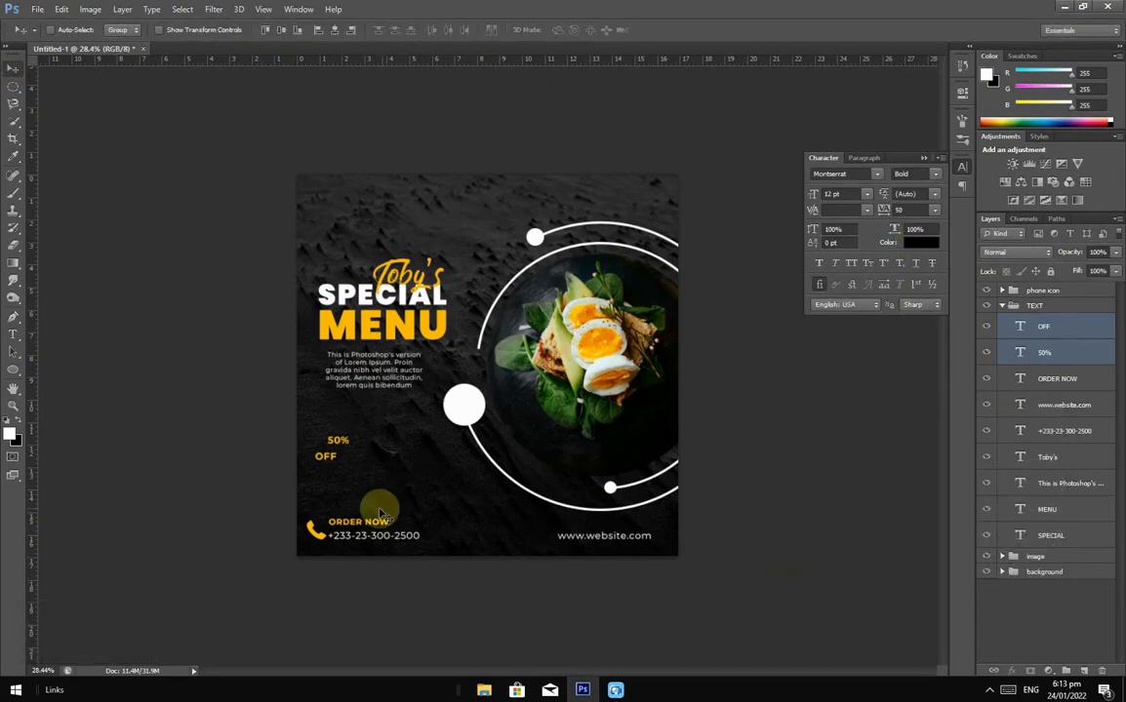
left_click_drag(337, 447, 444, 441)
Step: Enlarge the 50% text to about 151% and shift it slightly down in the circle
key("ctrl+plus")
scroll(443, 441, "up", 5)
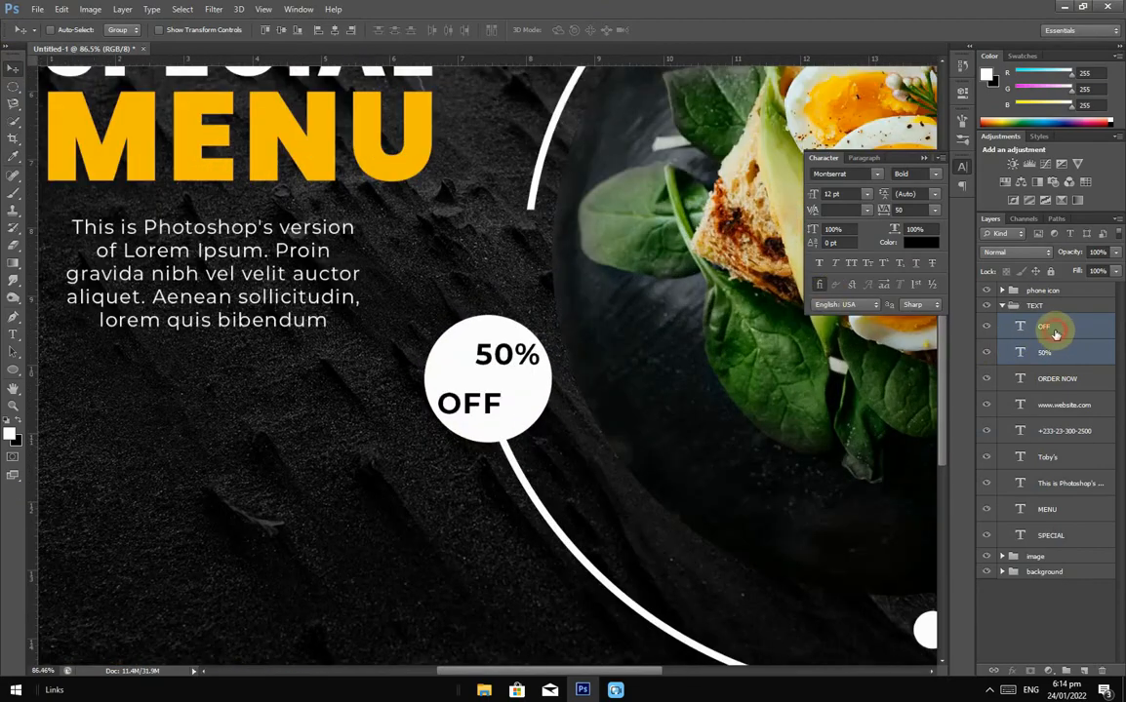
left_click(1054, 333)
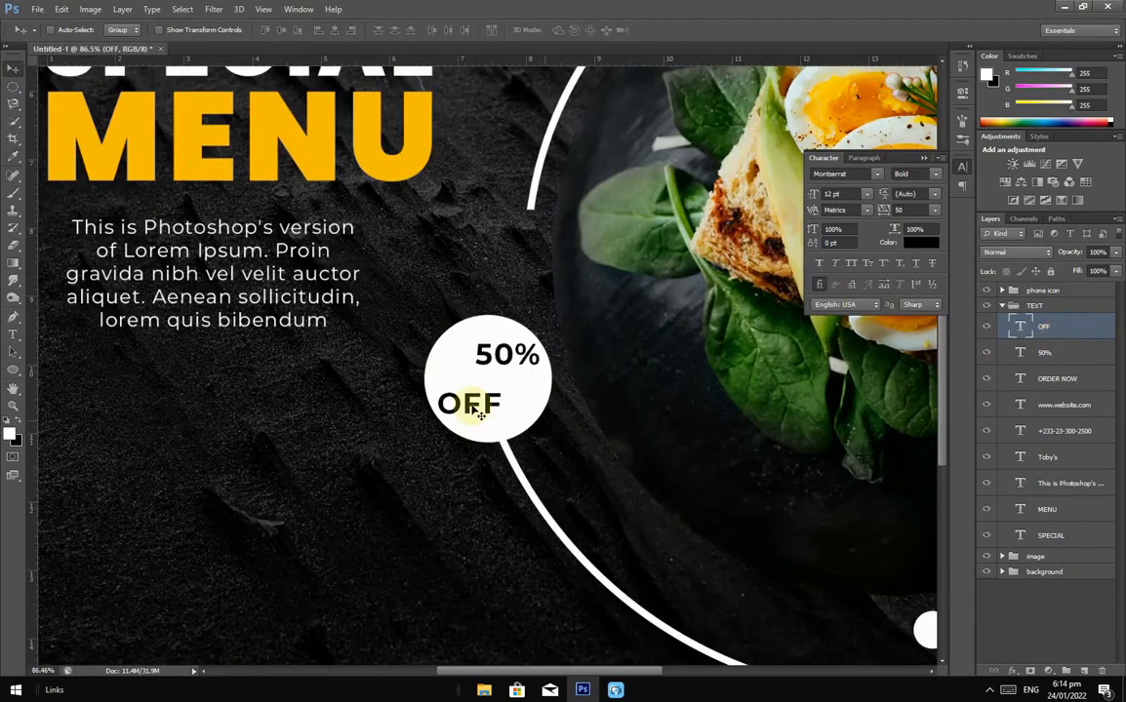
left_click(1038, 357)
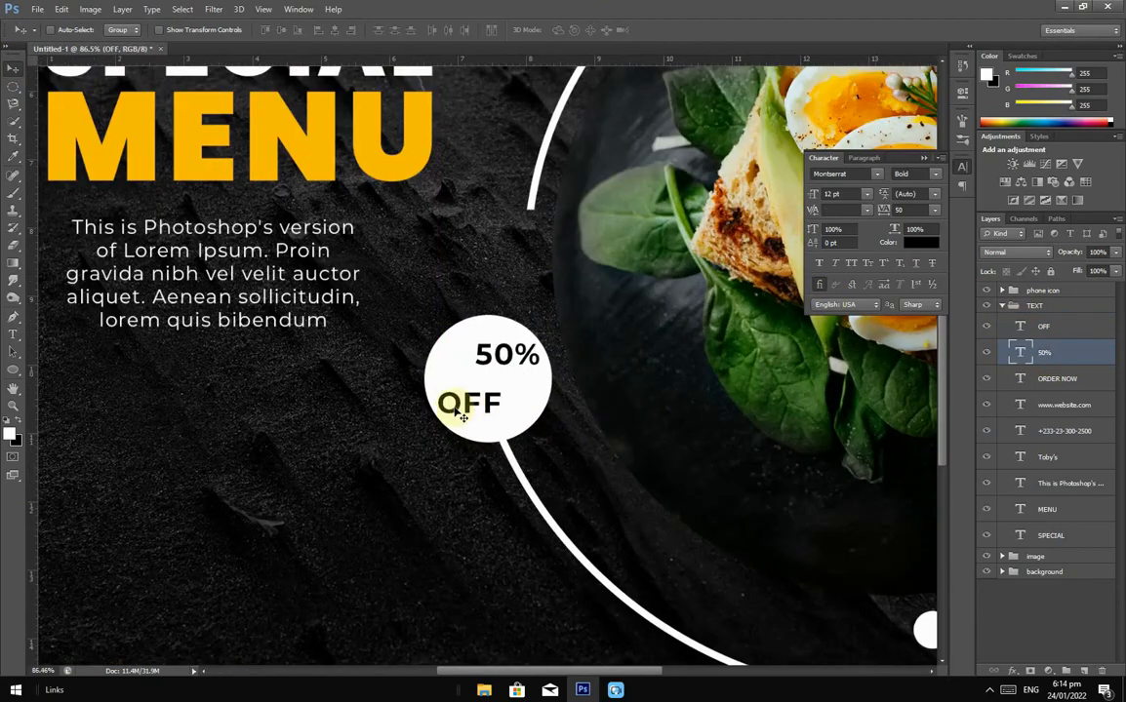
key("ctrl+t")
left_click_drag(473, 339, 437, 319)
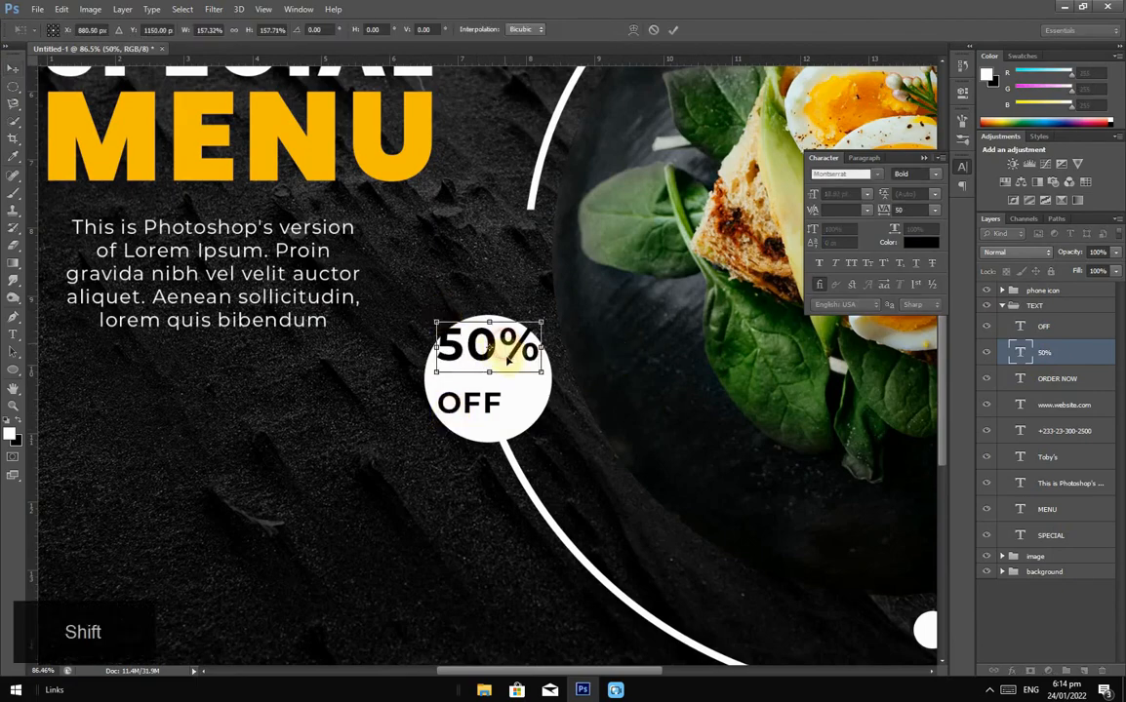
left_click_drag(507, 359, 493, 370)
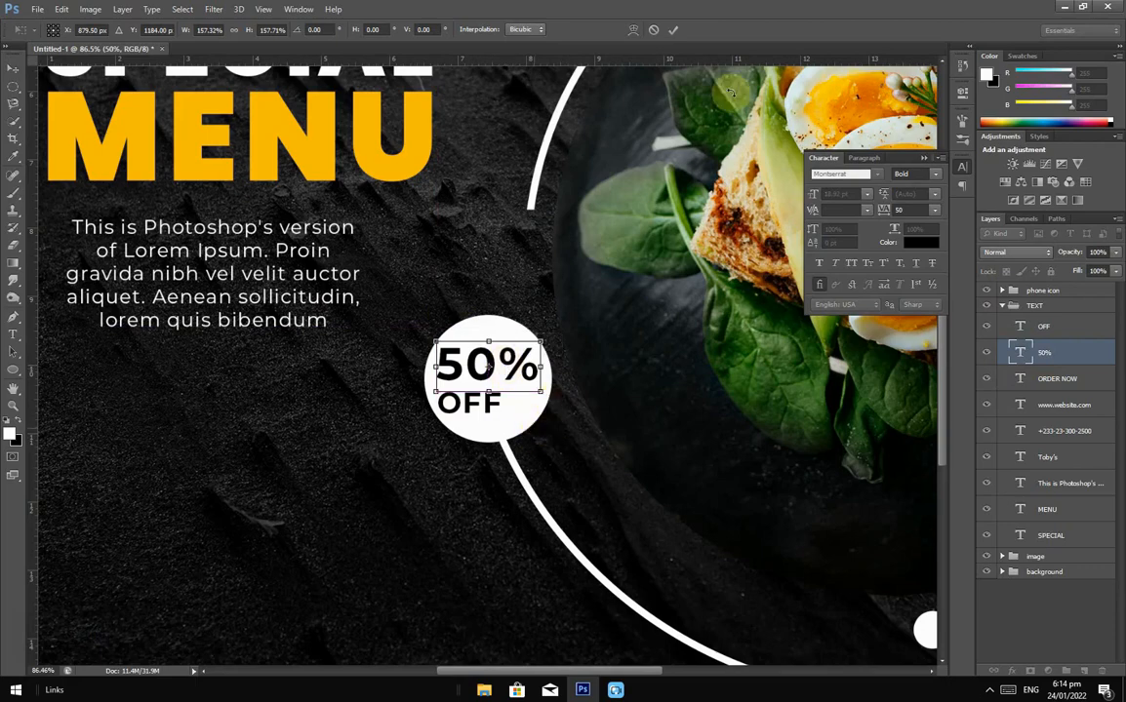
left_click(673, 29)
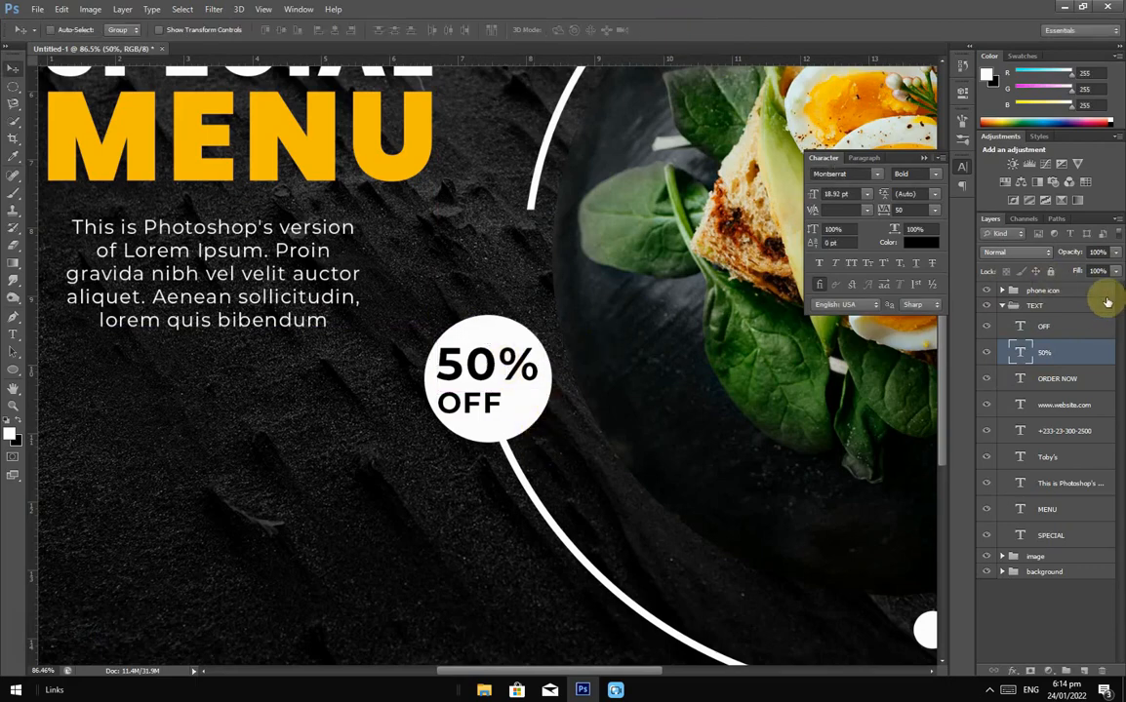
Step: Set the OFF text's tracking to 0 and nudge it up under 50%
left_click(1026, 324)
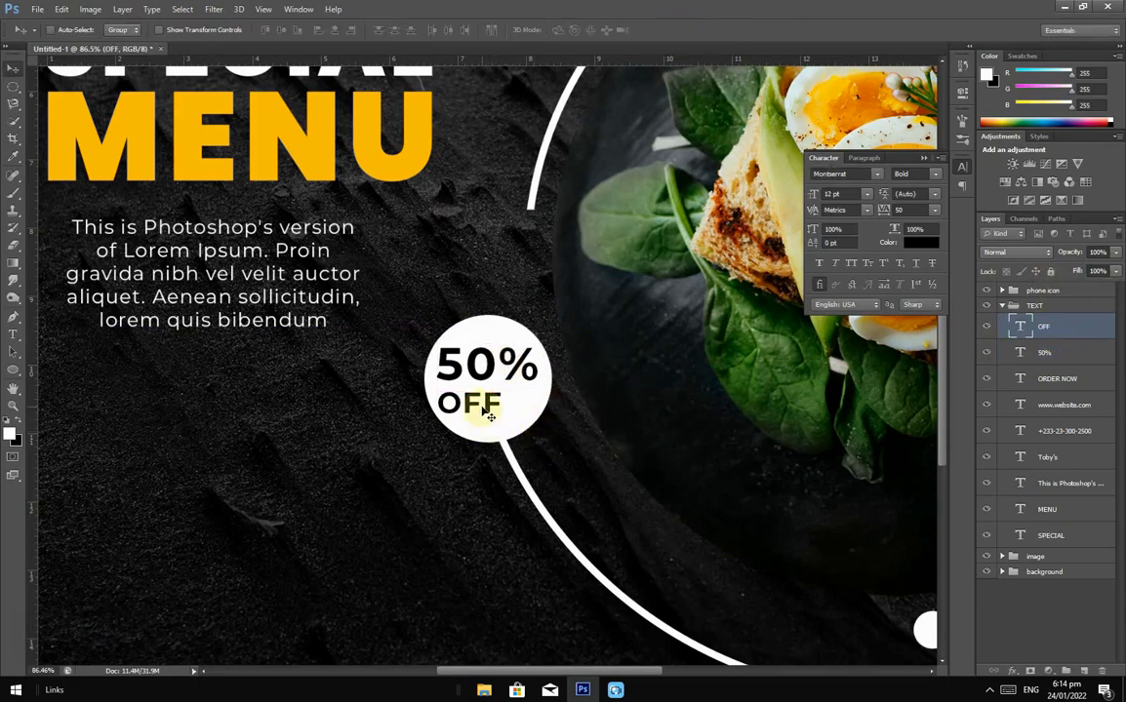
left_click(934, 211)
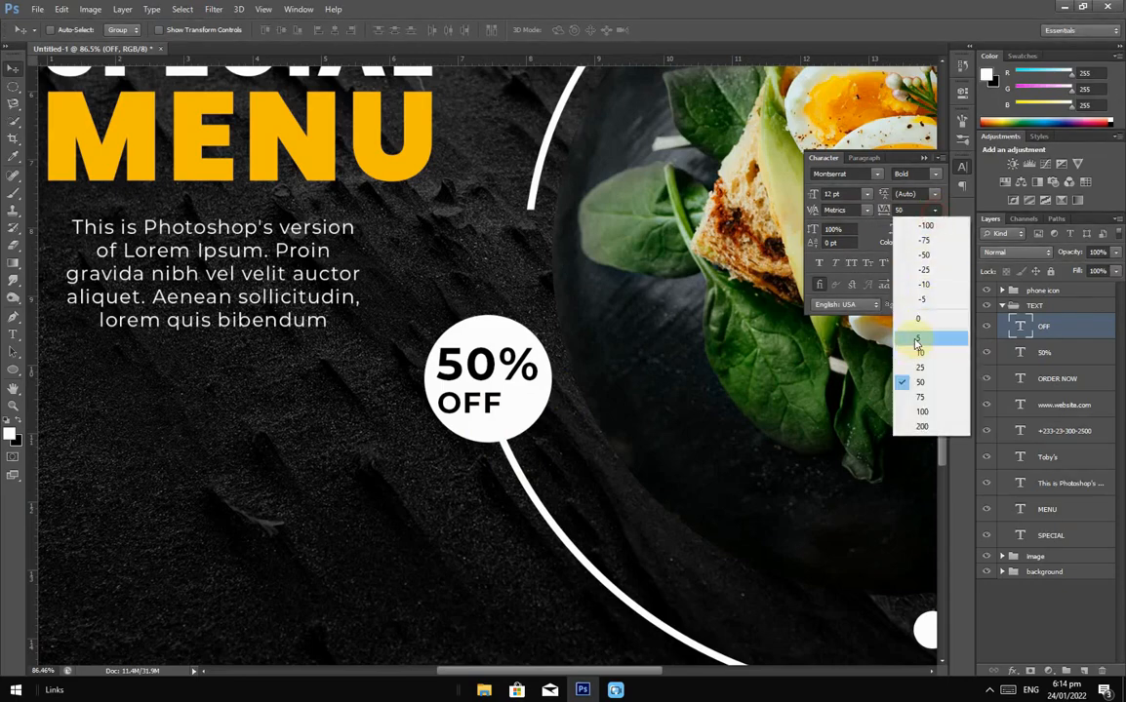
left_click(916, 317)
left_click_drag(466, 410, 477, 408)
key("Up")
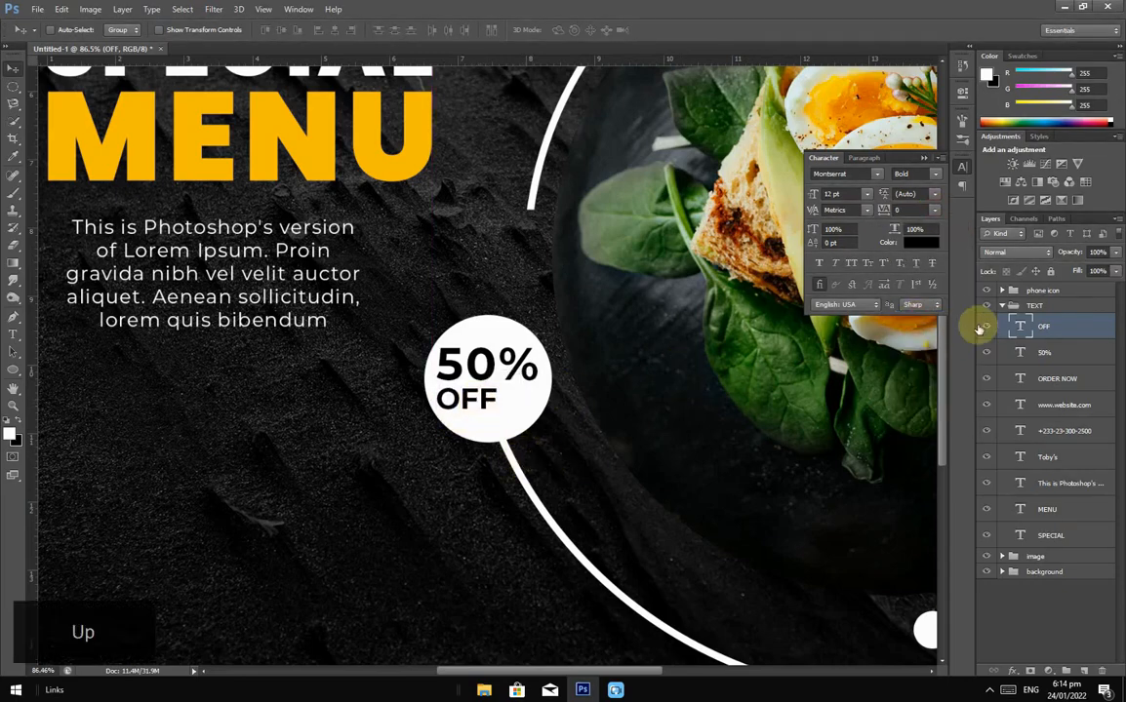
Step: Set the 50% text's tracking to 0 and re-centre both labels in the circle
left_click(1034, 352)
left_click(934, 211)
left_click(919, 318)
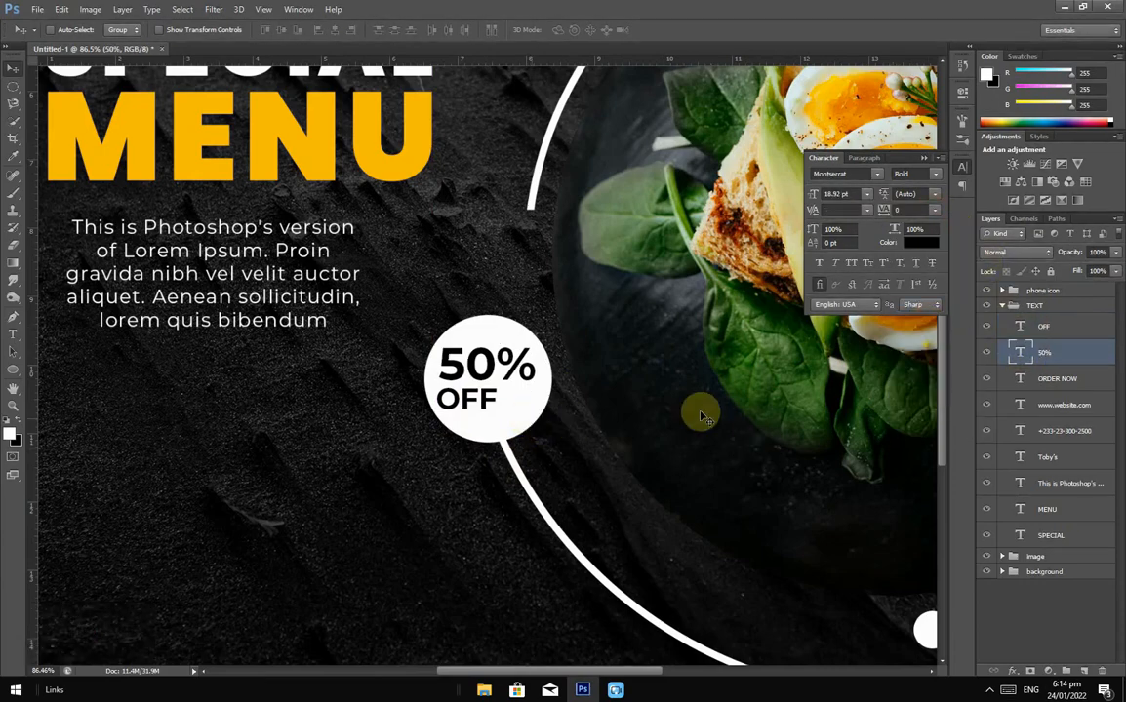
left_click(1069, 333, "ctrl")
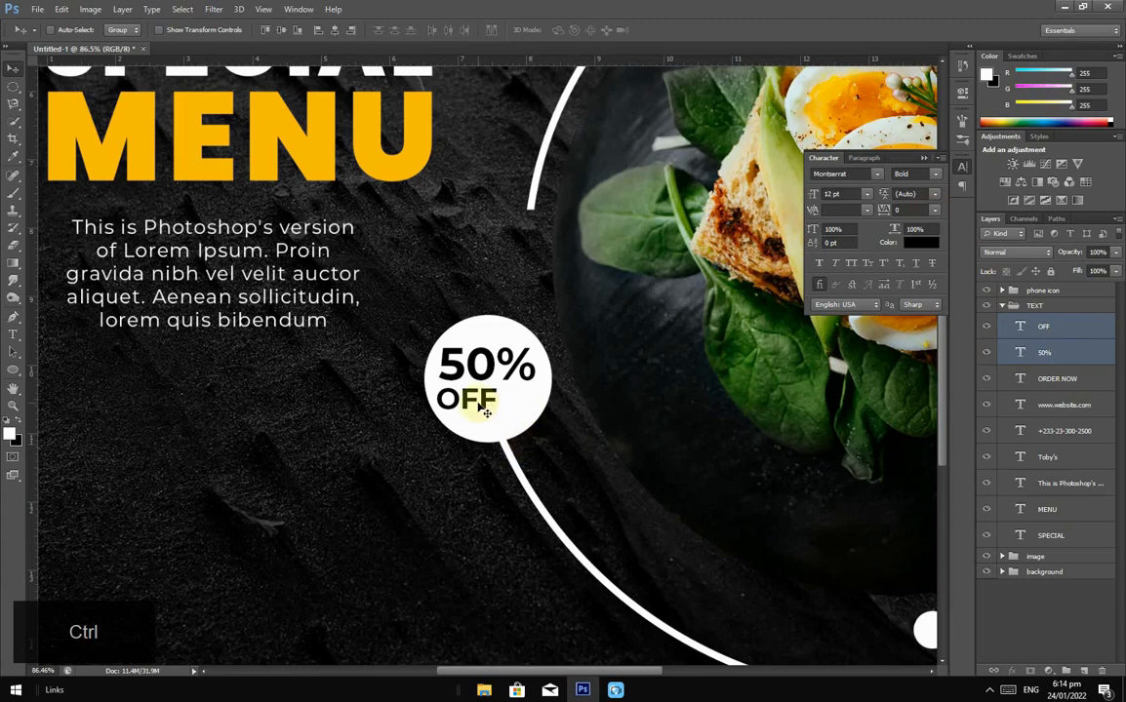
left_click_drag(496, 419, 501, 453)
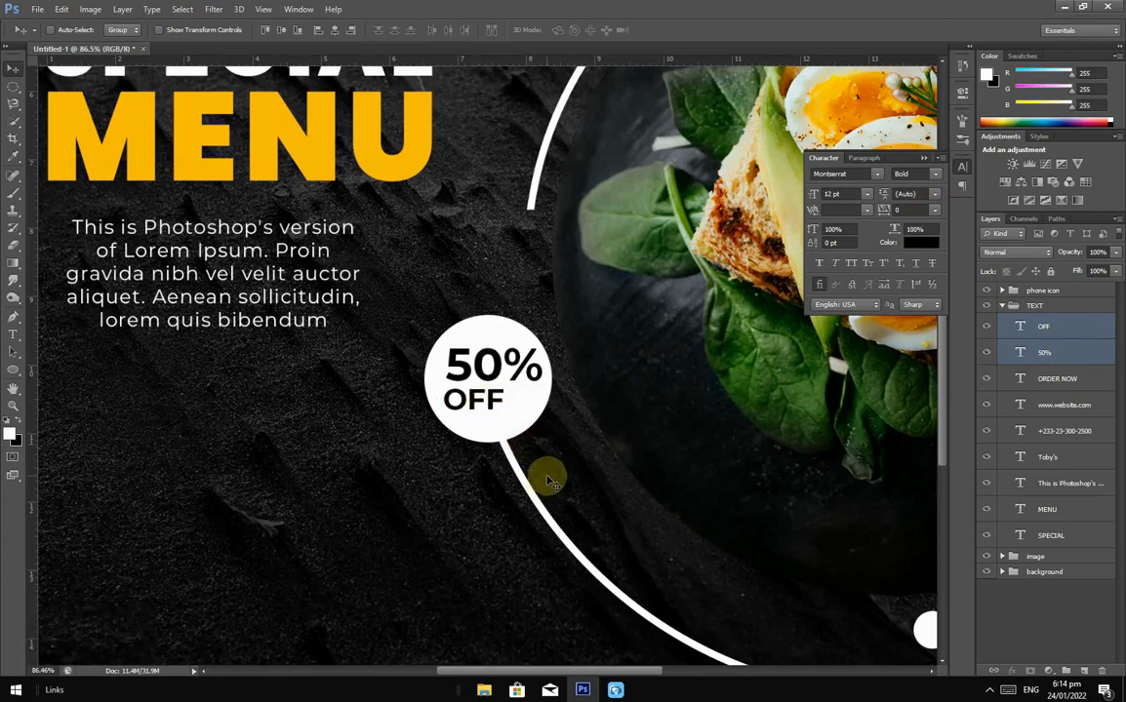
key("Left")
scroll(553, 447, "down", 7)
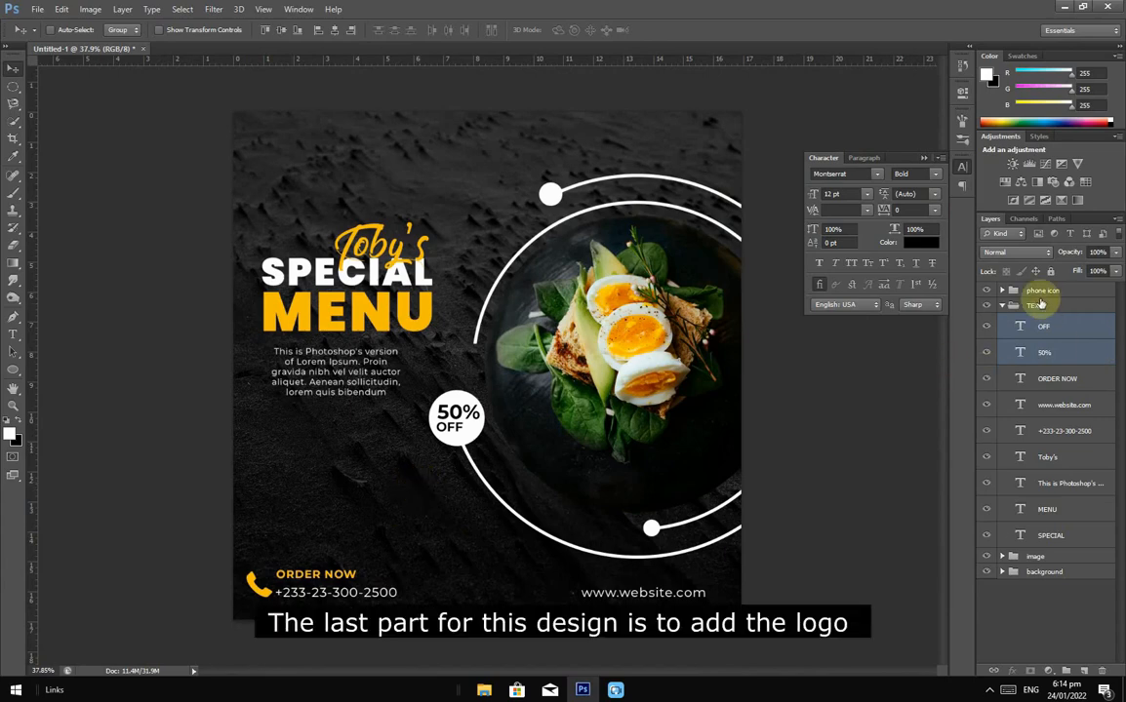
Step: Collapse the TEXT group and add a new empty layer at the top
left_click(1003, 307)
left_click(1006, 292)
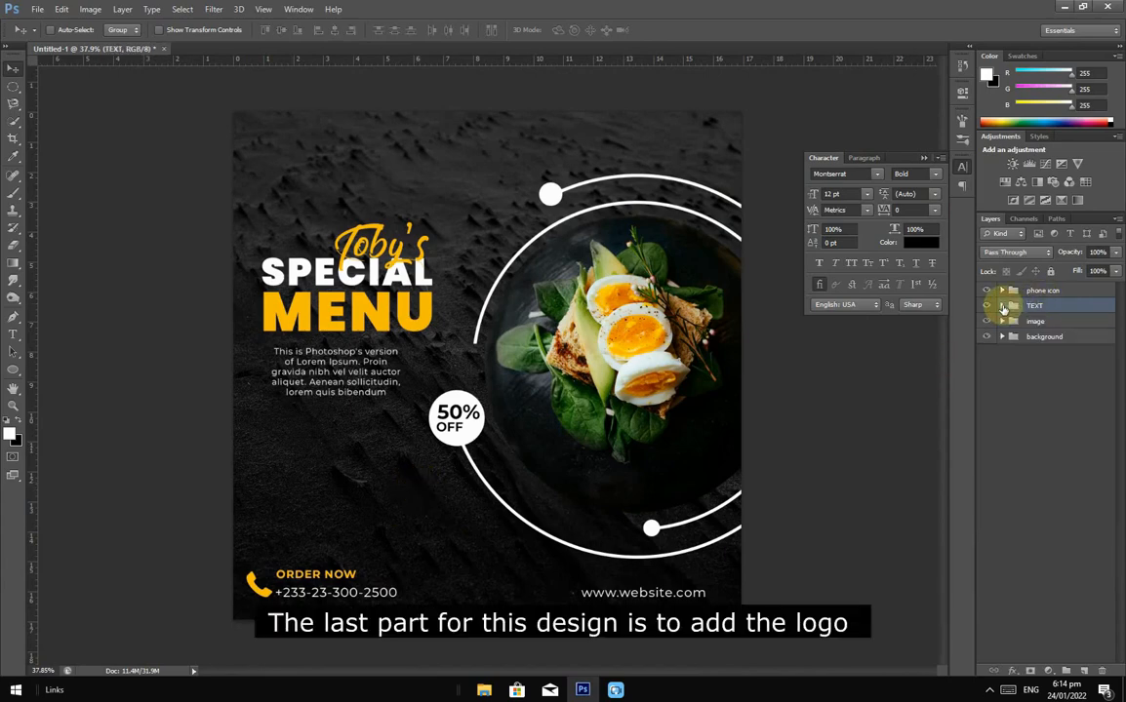
left_click(1083, 673)
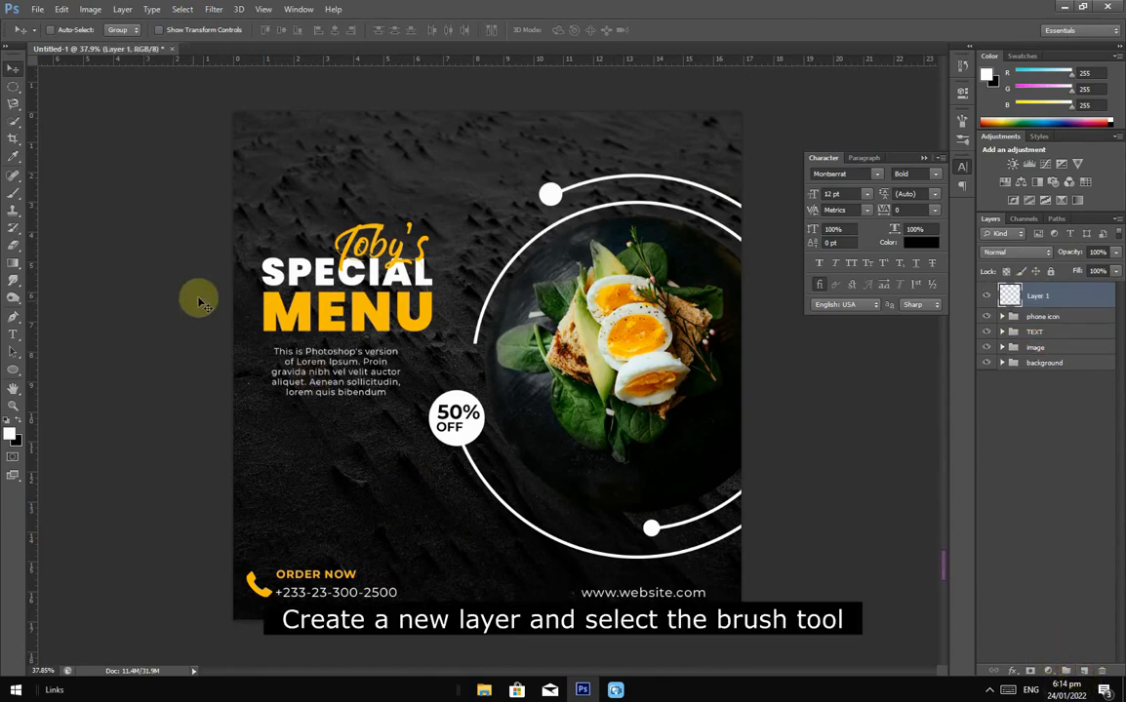
Step: Stamp a white logo mark top-left using the 123 px custom logo brush
left_click(14, 195)
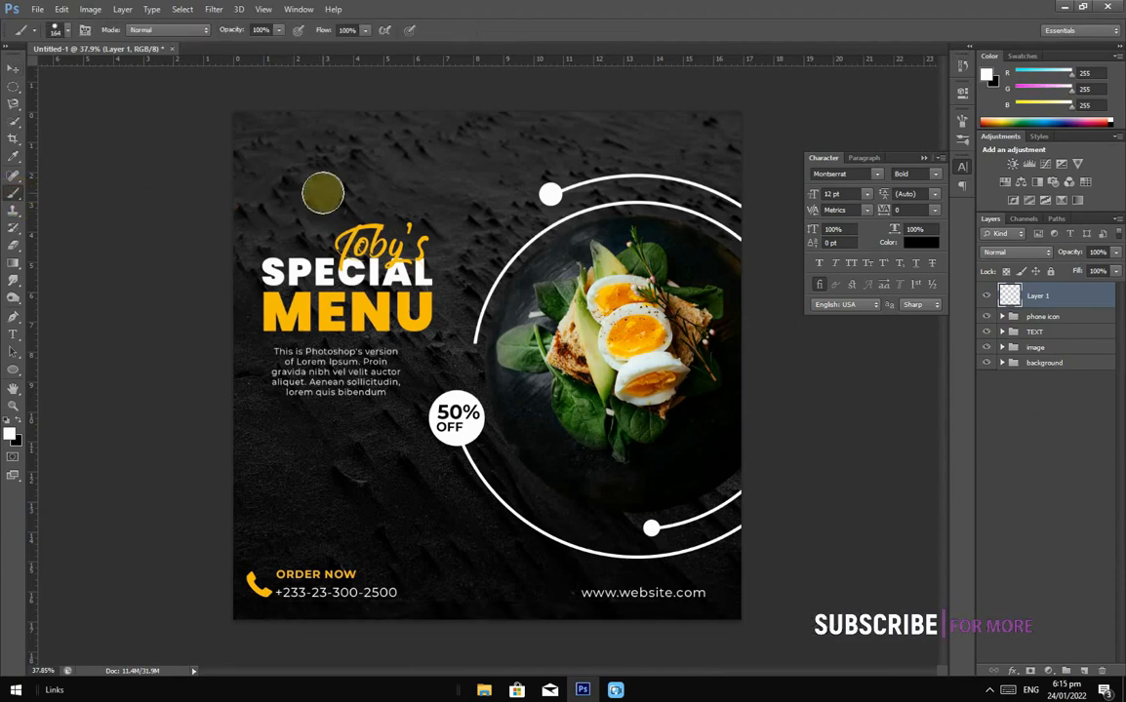
right_click(377, 183)
scroll(457, 340, "down", 5)
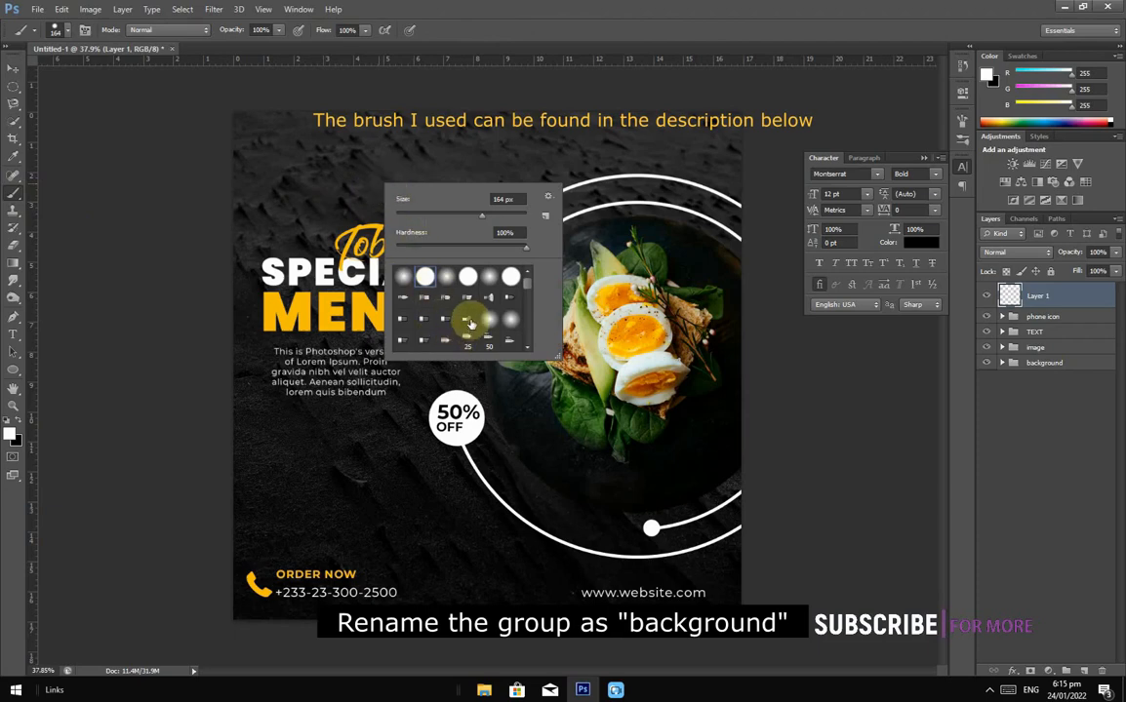
scroll(471, 324, "down", 8)
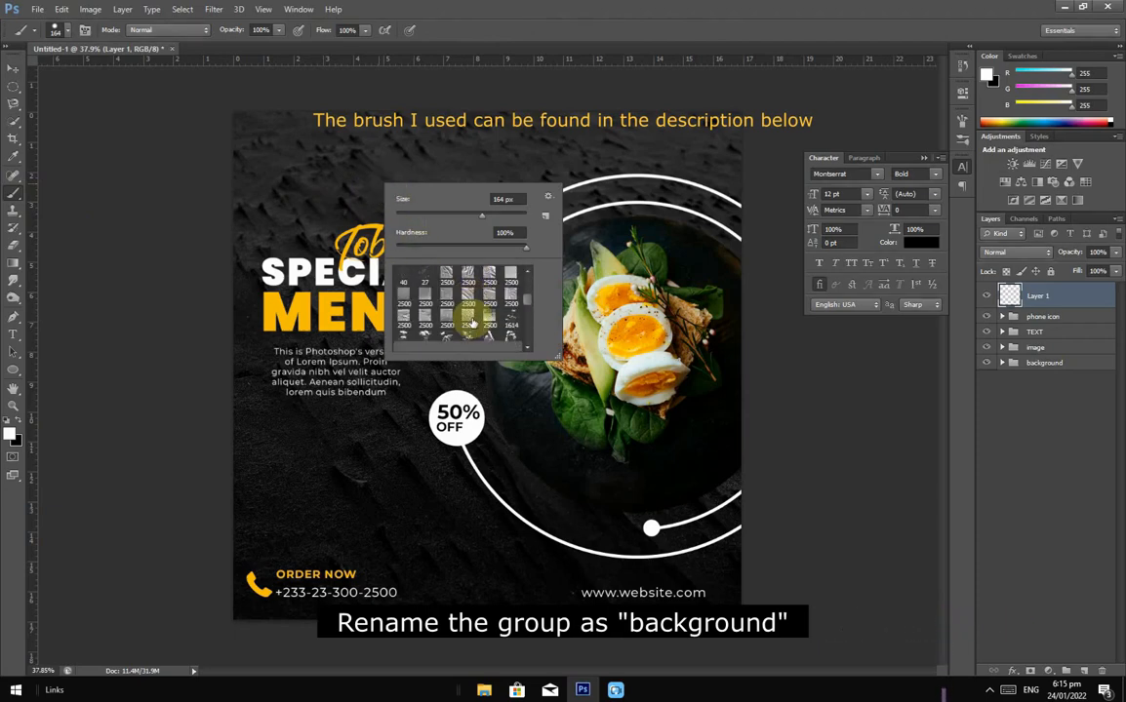
scroll(471, 324, "down", 8)
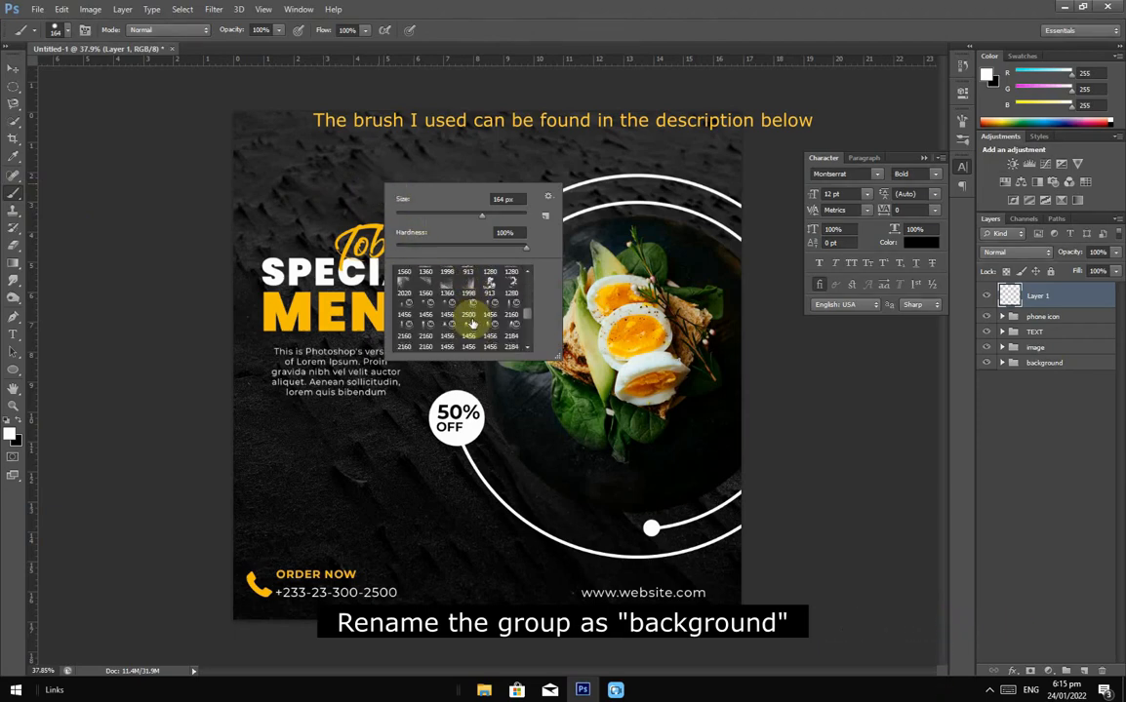
scroll(471, 324, "down", 8)
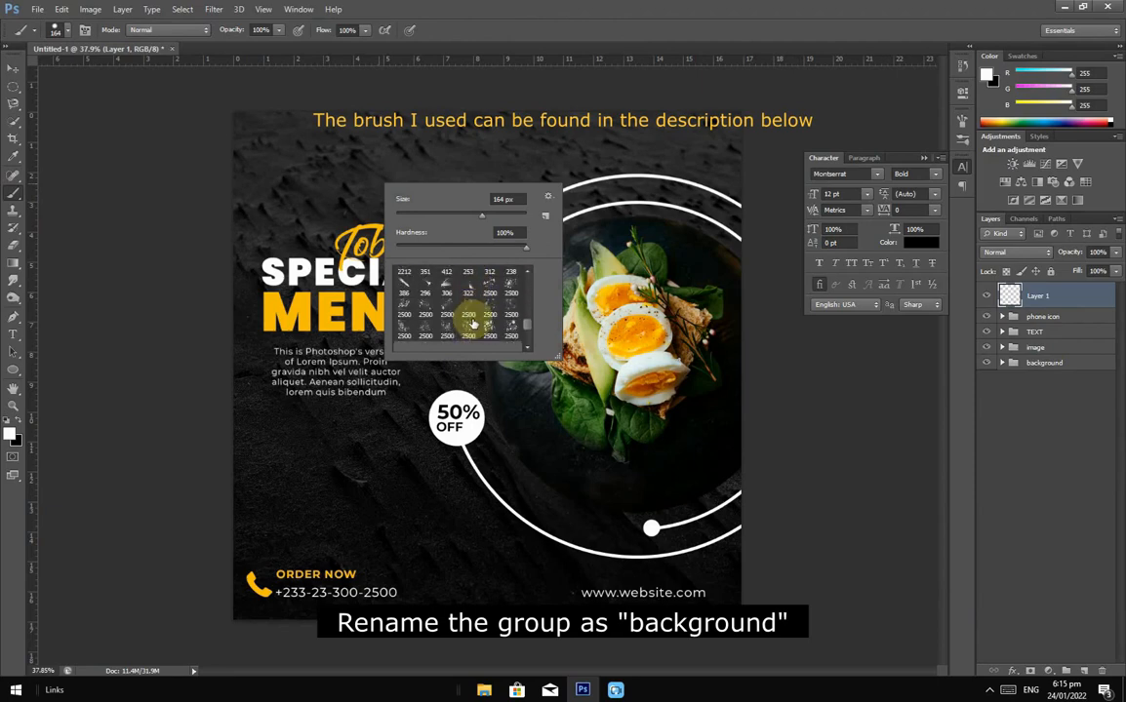
scroll(468, 324, "down", 8)
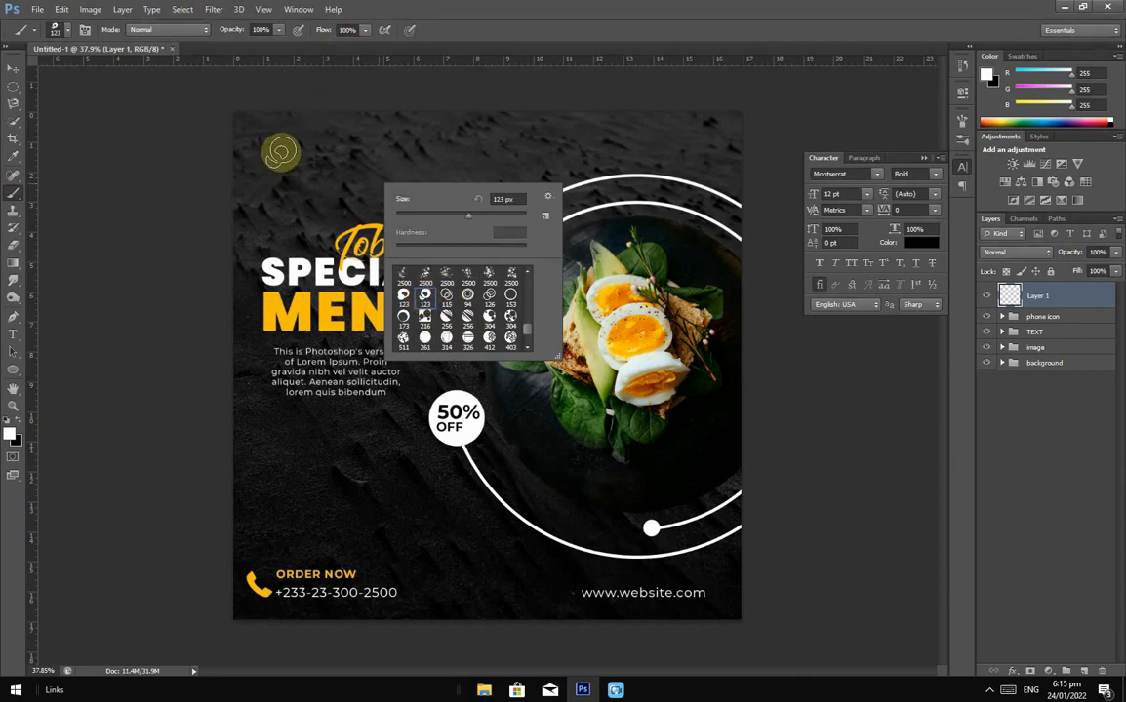
key("Return")
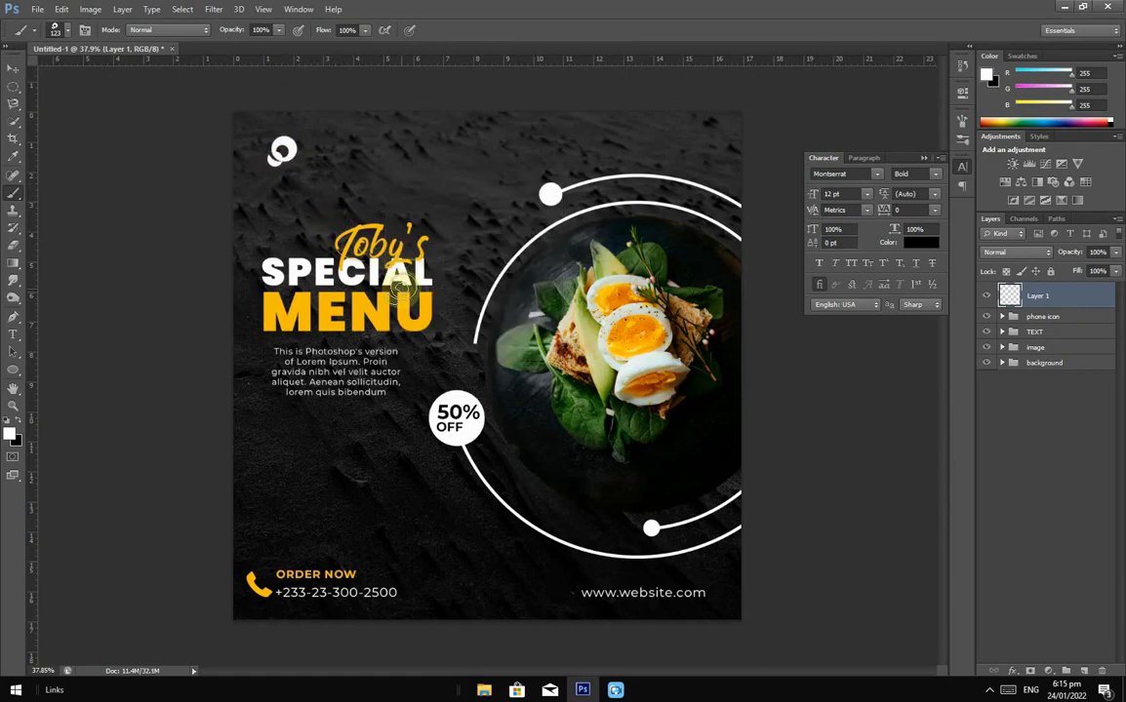
left_click(13, 68)
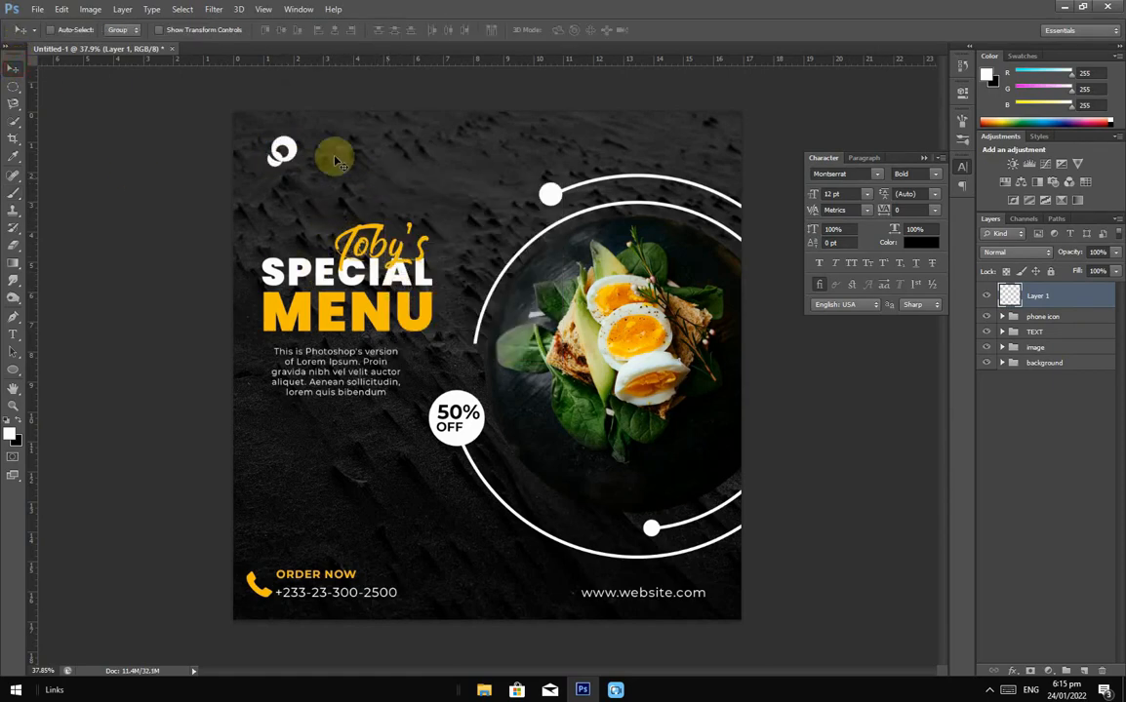
Step: Scale the logo mark proportionally to about 120% and nudge it slightly down
key("ctrl+t")
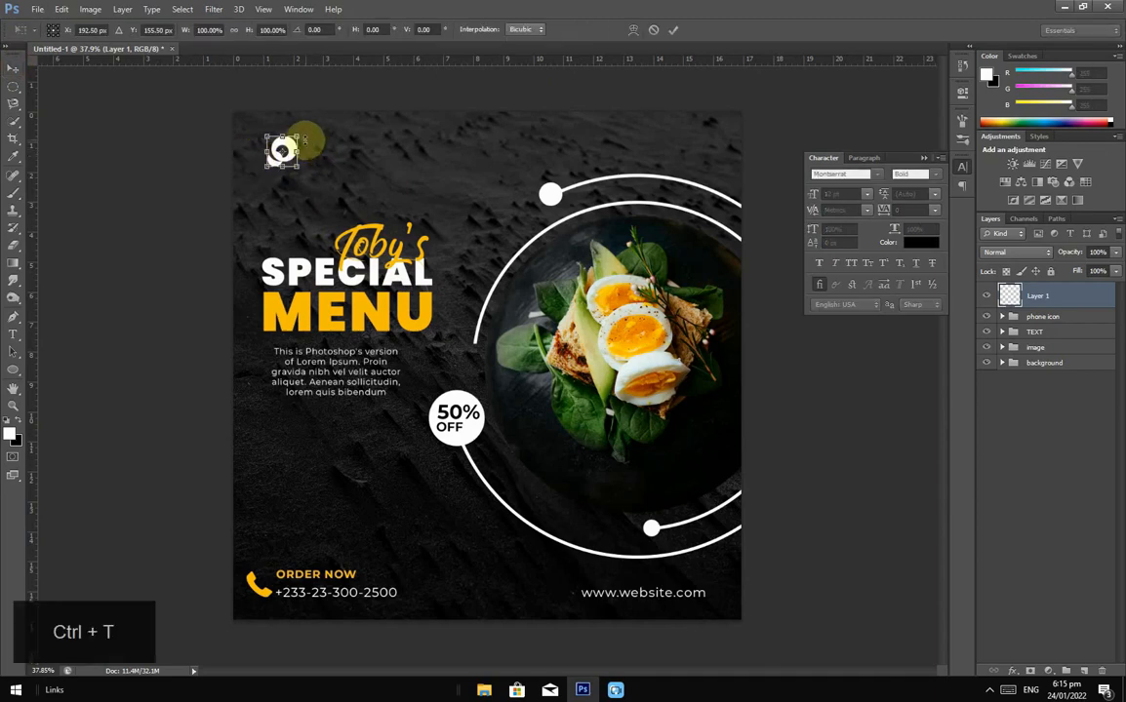
left_click_drag(305, 132, 304, 127)
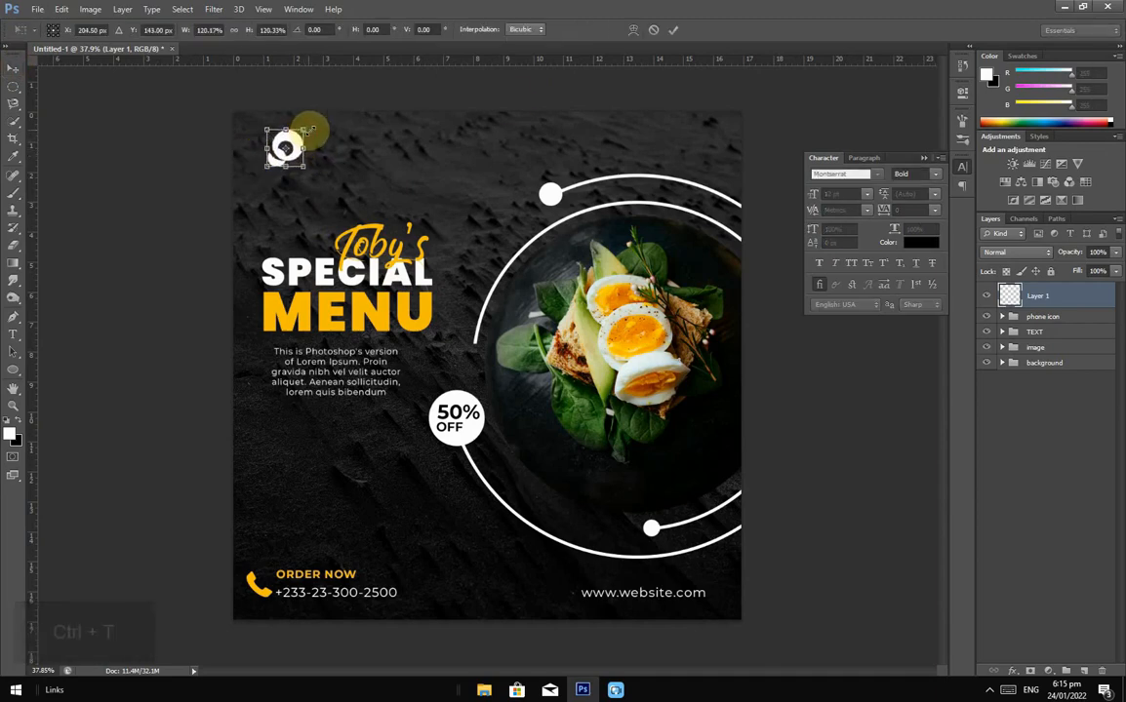
key("shift")
left_click(669, 31)
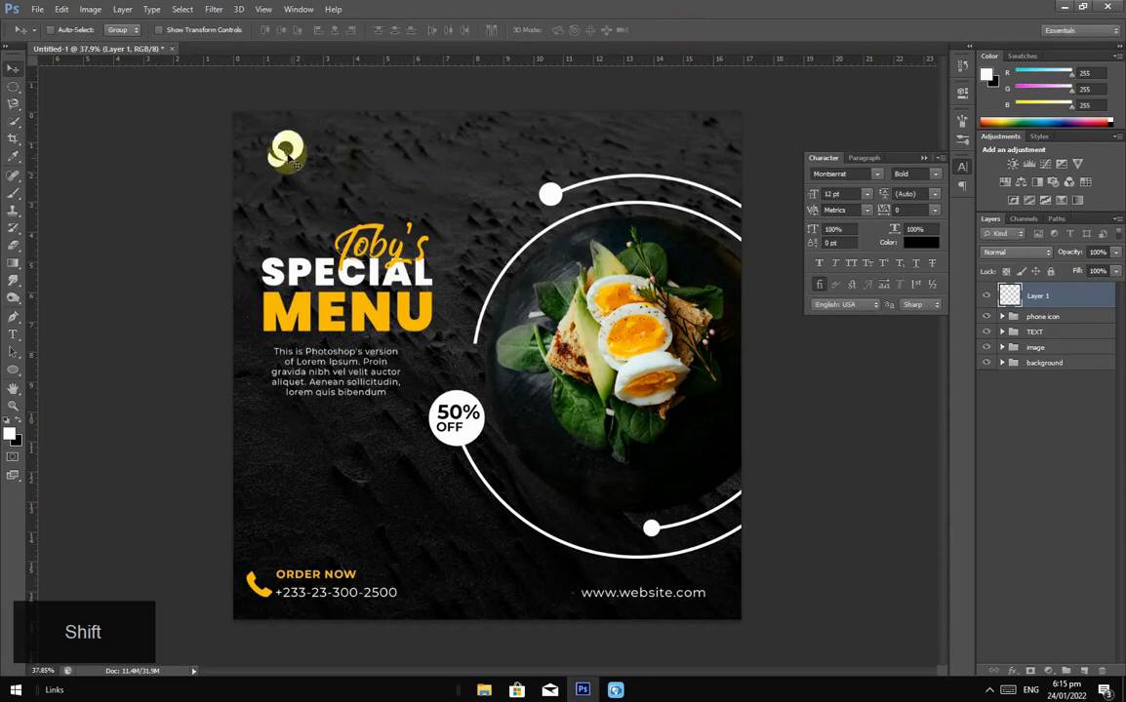
left_click_drag(287, 152, 287, 158)
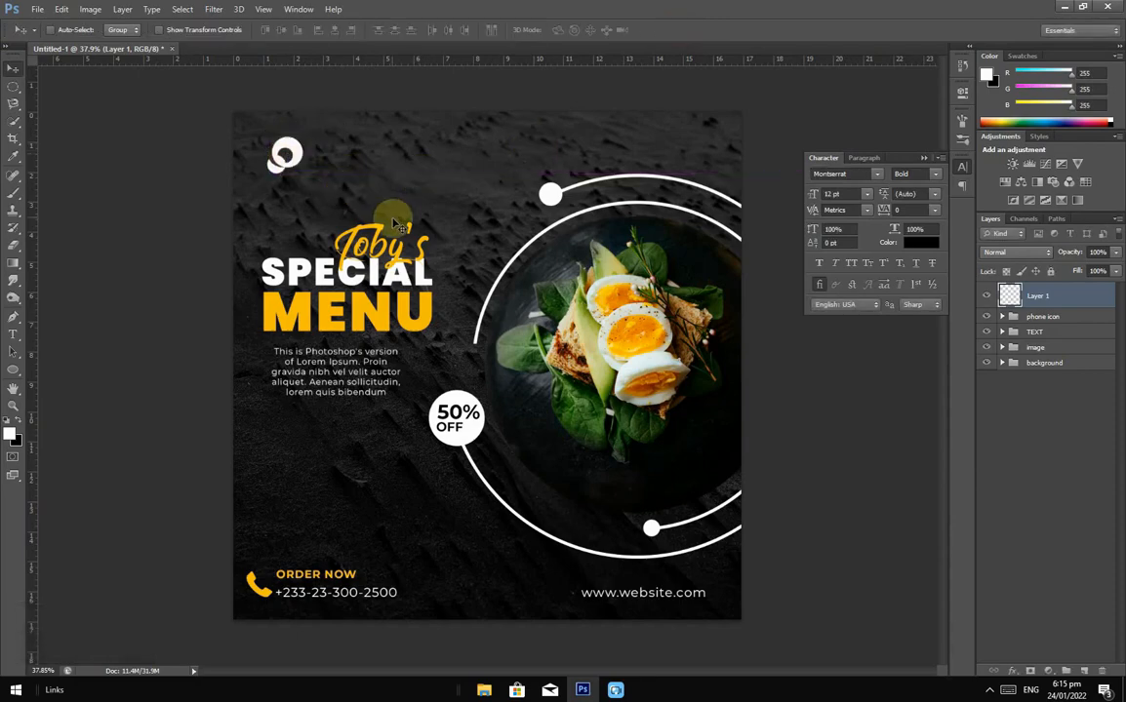
scroll(297, 117, "up", 3)
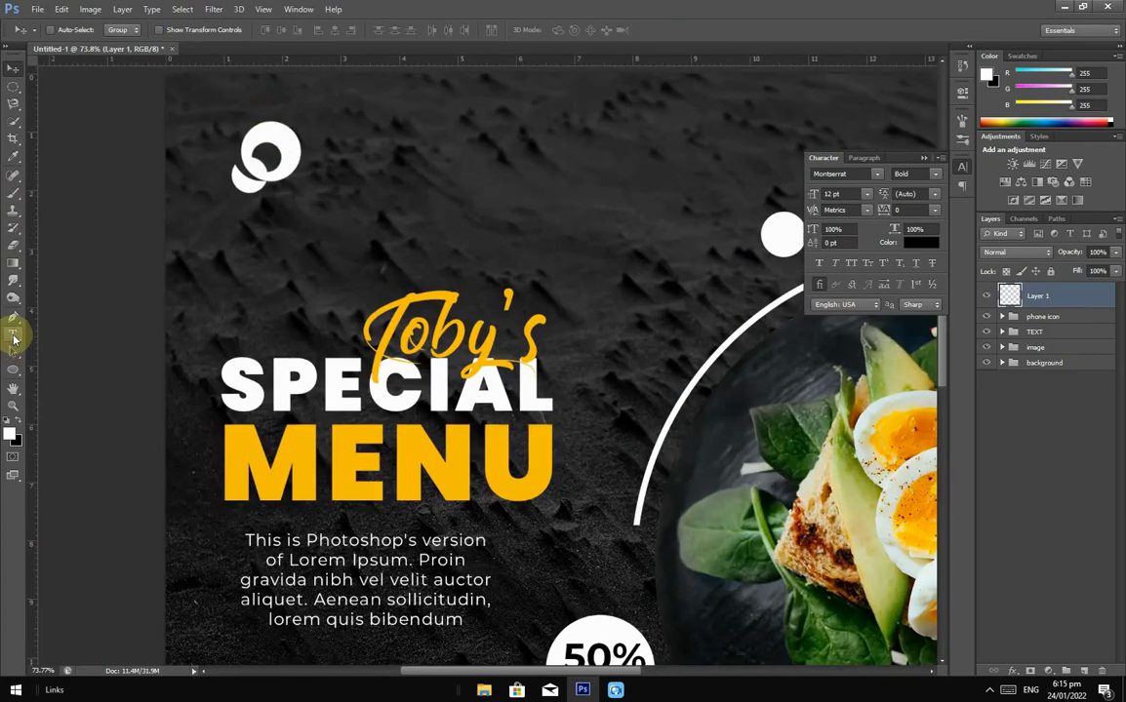
Step: Type 'LOGO' in capitals beside the logo mark
left_click(13, 337)
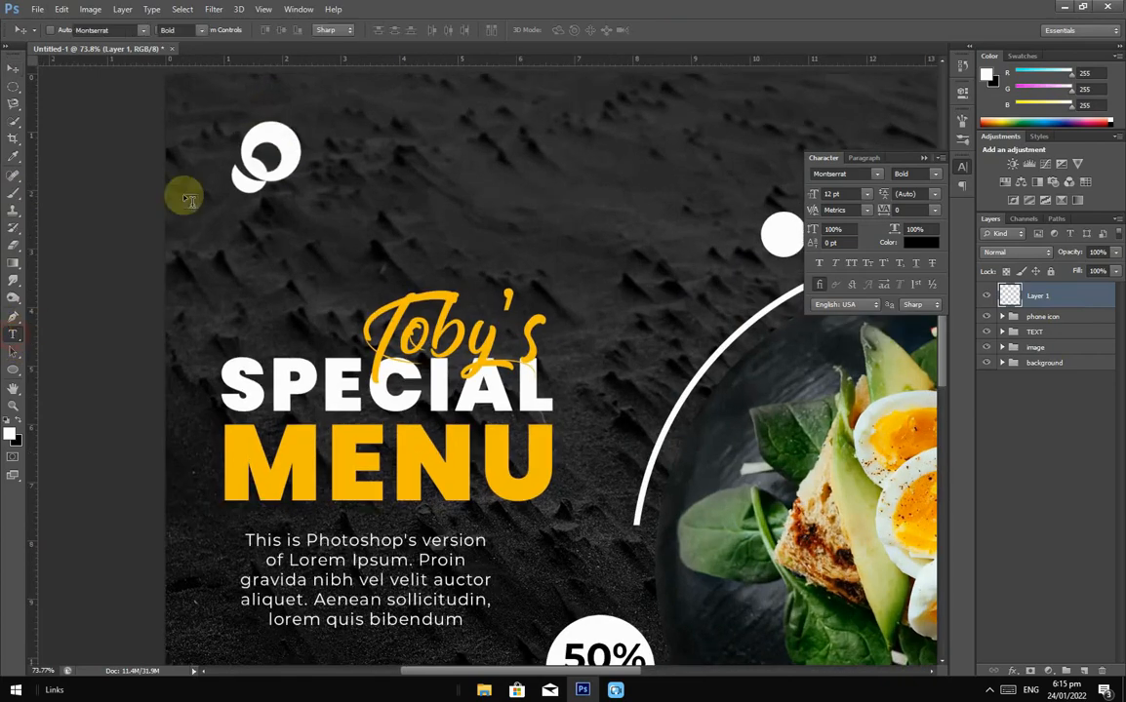
left_click(311, 147)
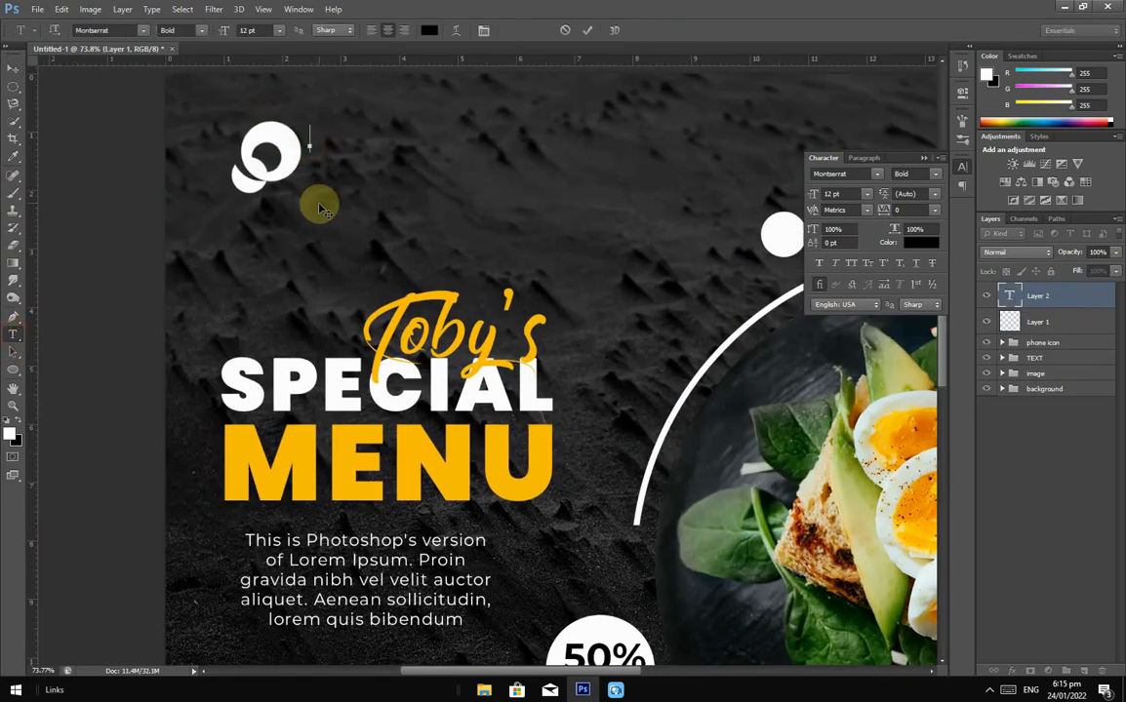
key("Caps_Lock")
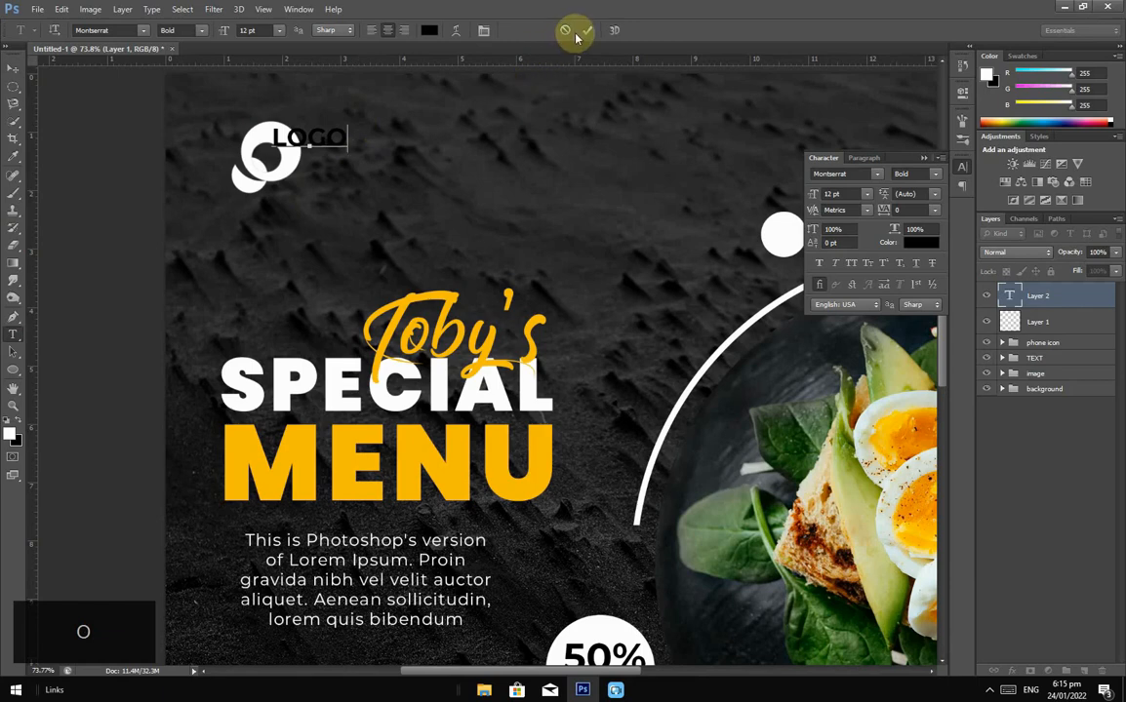
left_click(585, 30)
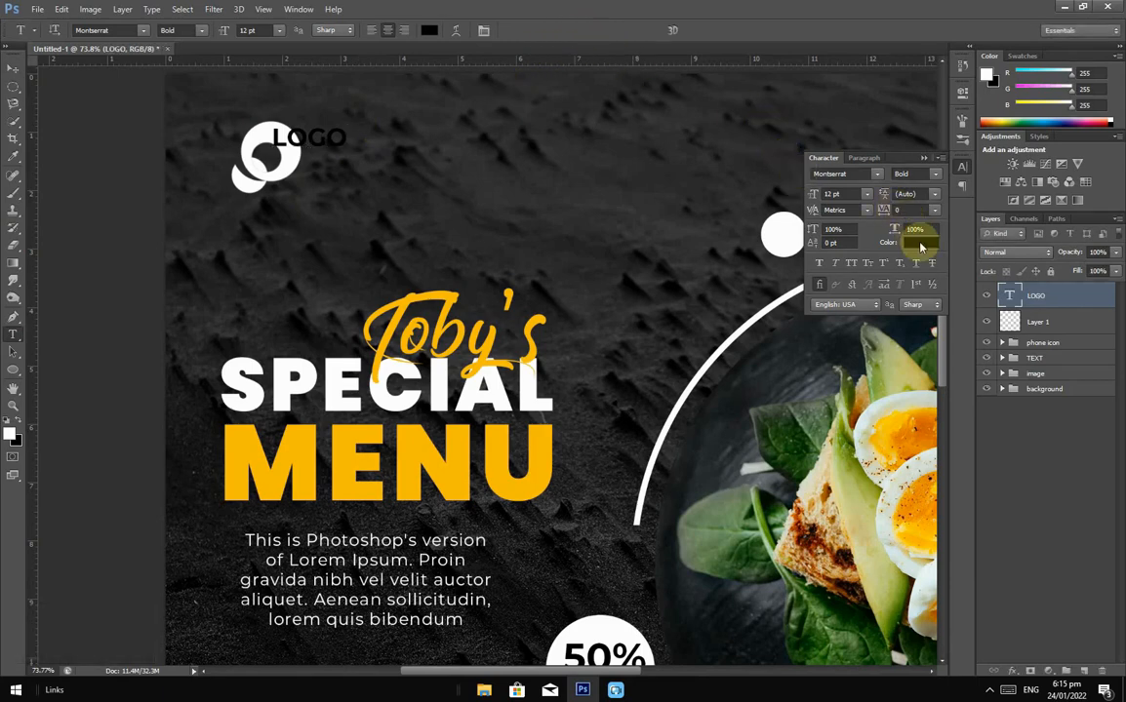
Step: Make the LOGO text white Montserrat Regular and position it beside the mark
left_click(12, 68)
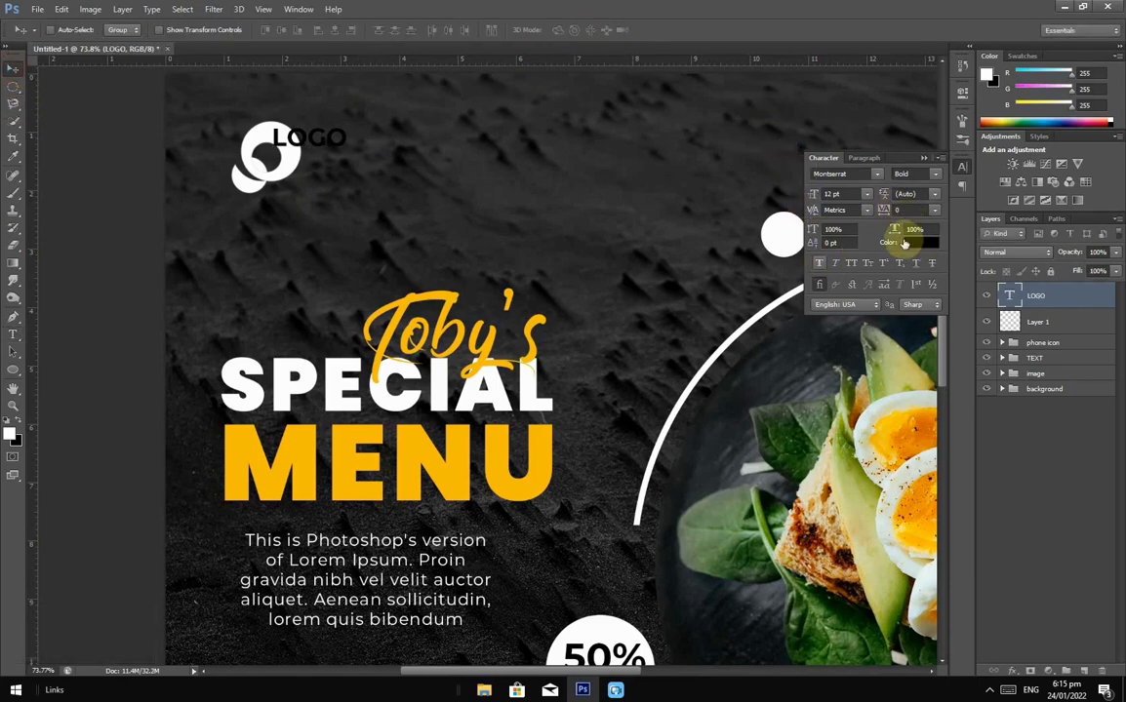
left_click(934, 245)
left_click_drag(741, 485, 625, 385)
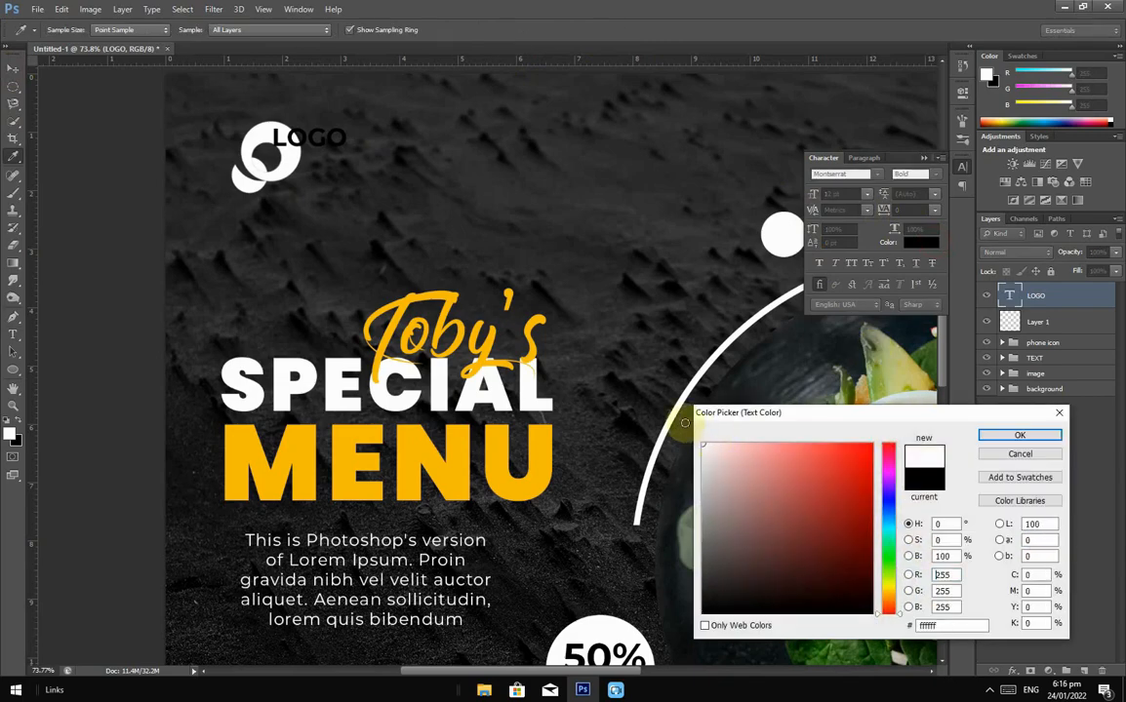
left_click(1035, 435)
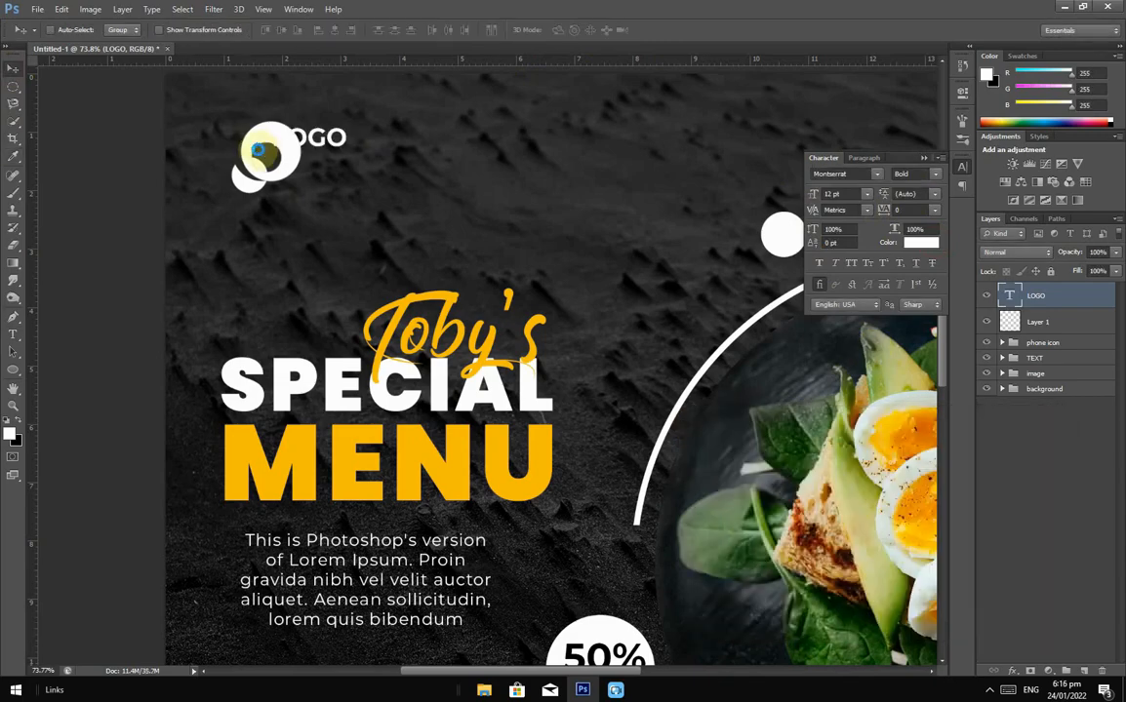
left_click_drag(326, 138, 357, 158)
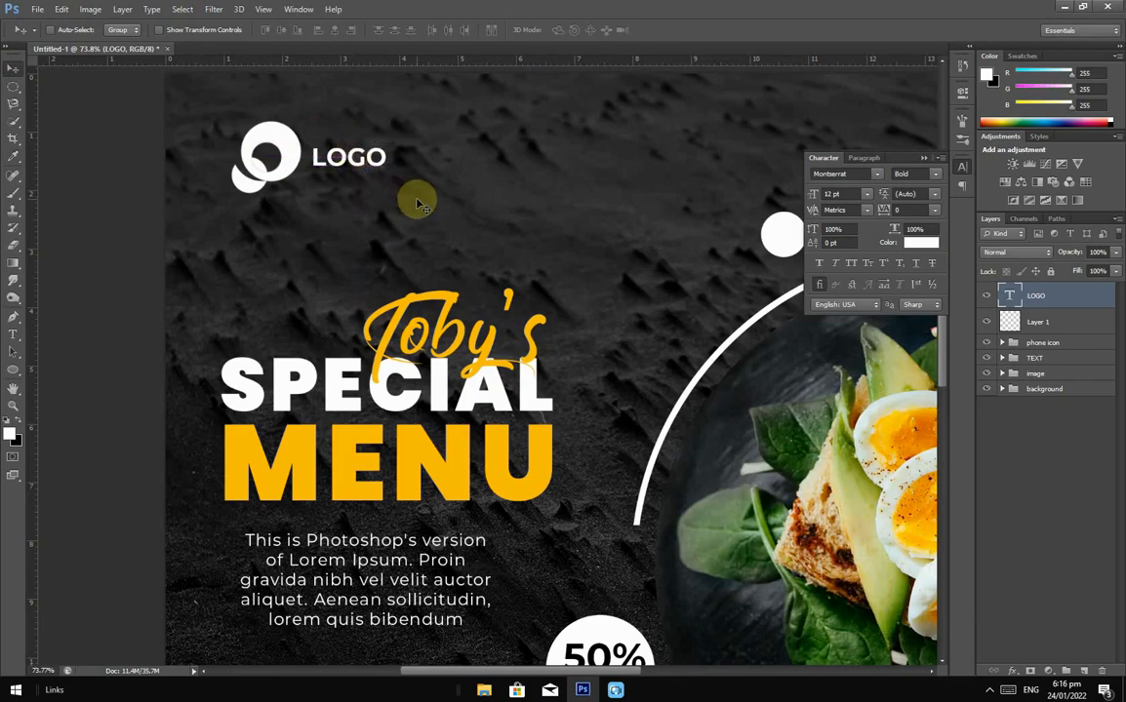
scroll(418, 198, "down", 3)
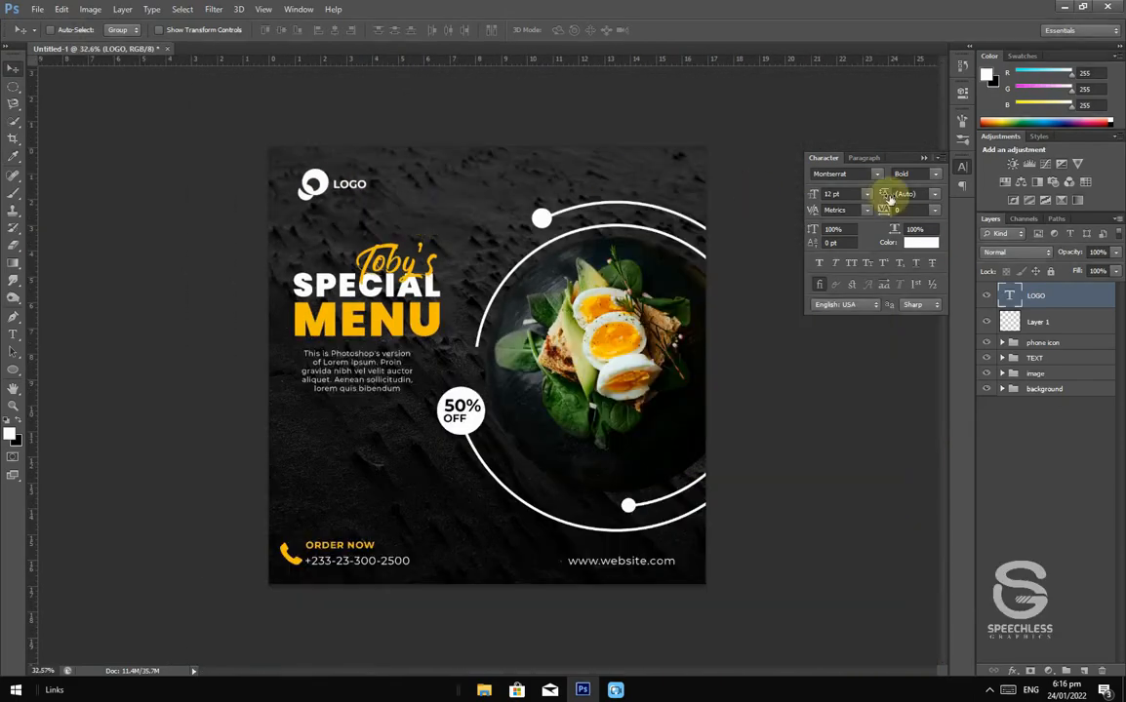
left_click(933, 178)
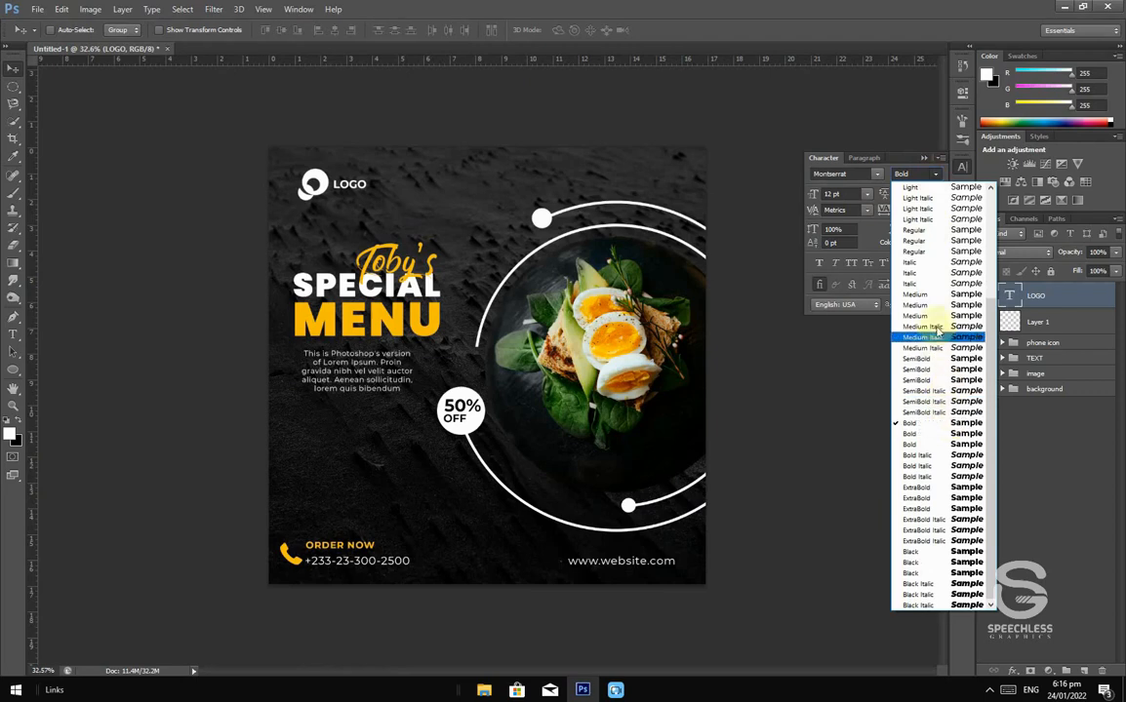
left_click(932, 255)
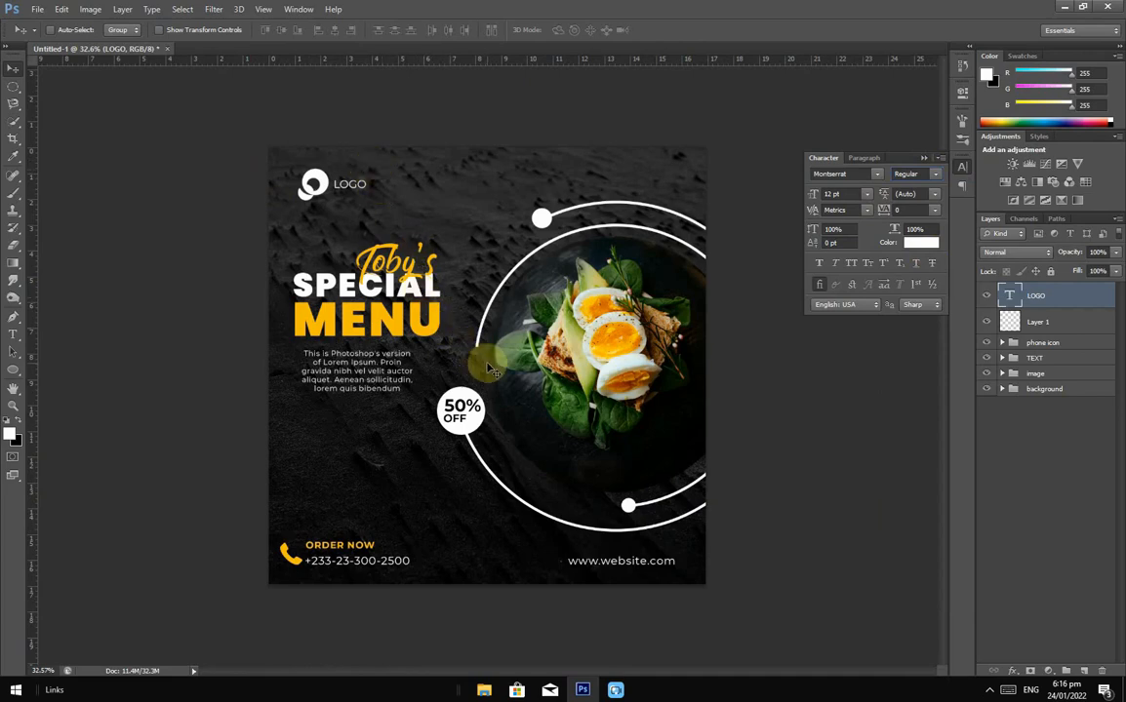
scroll(487, 368, "up", 2)
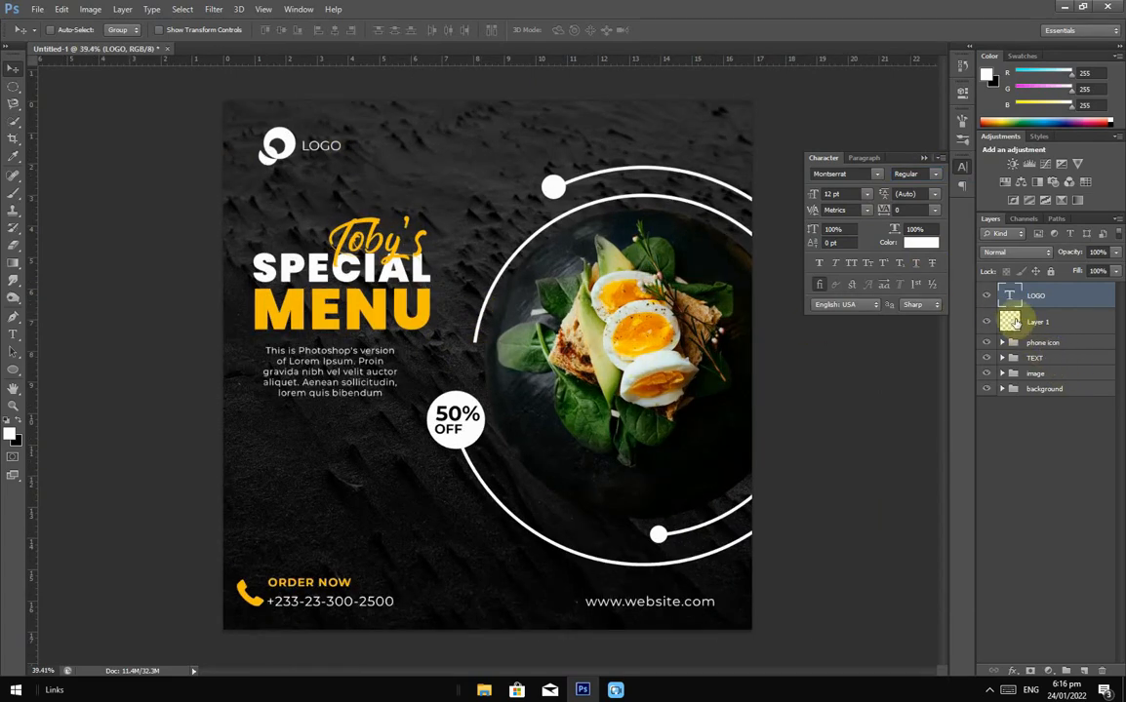
Step: Group Layer 1 and the LOGO text into a group named 'LOGO', then expand TEXT
left_click(1044, 321, "ctrl")
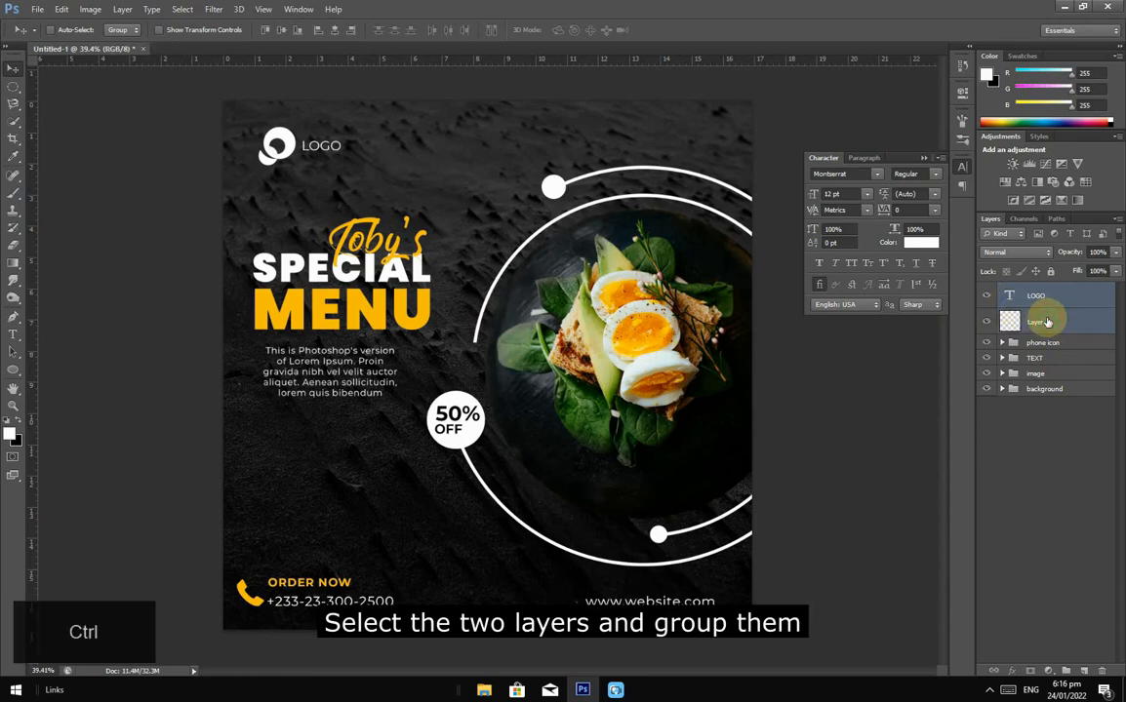
key("ctrl+g")
double_click(1036, 290)
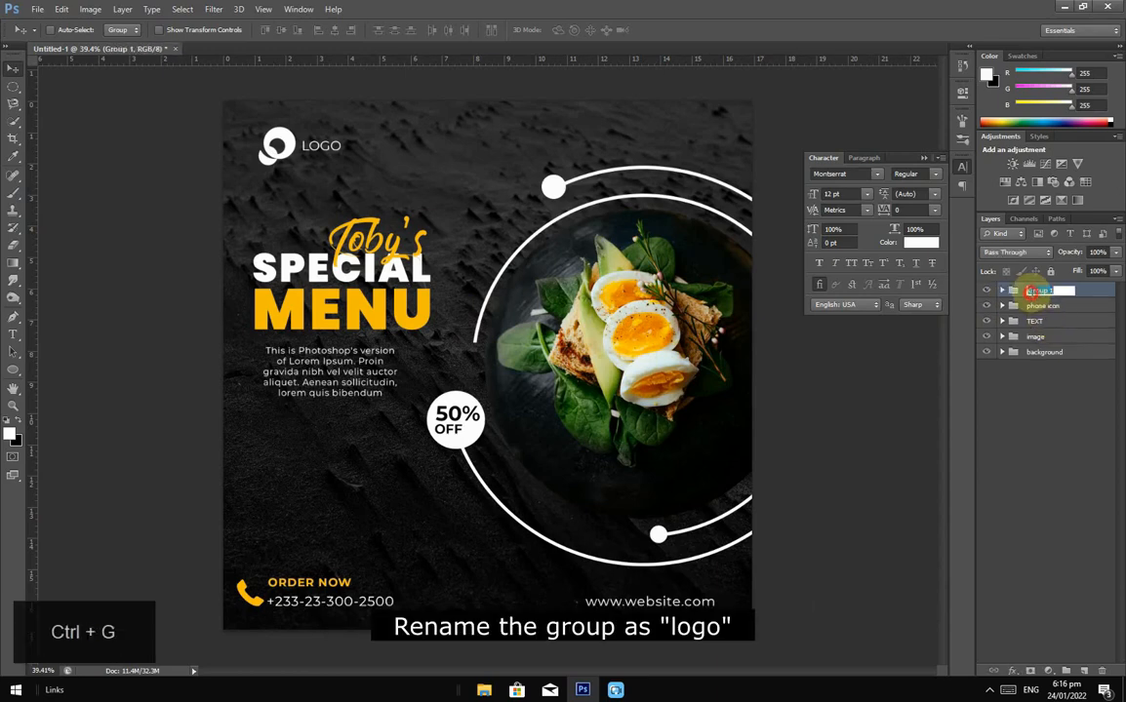
type("l")
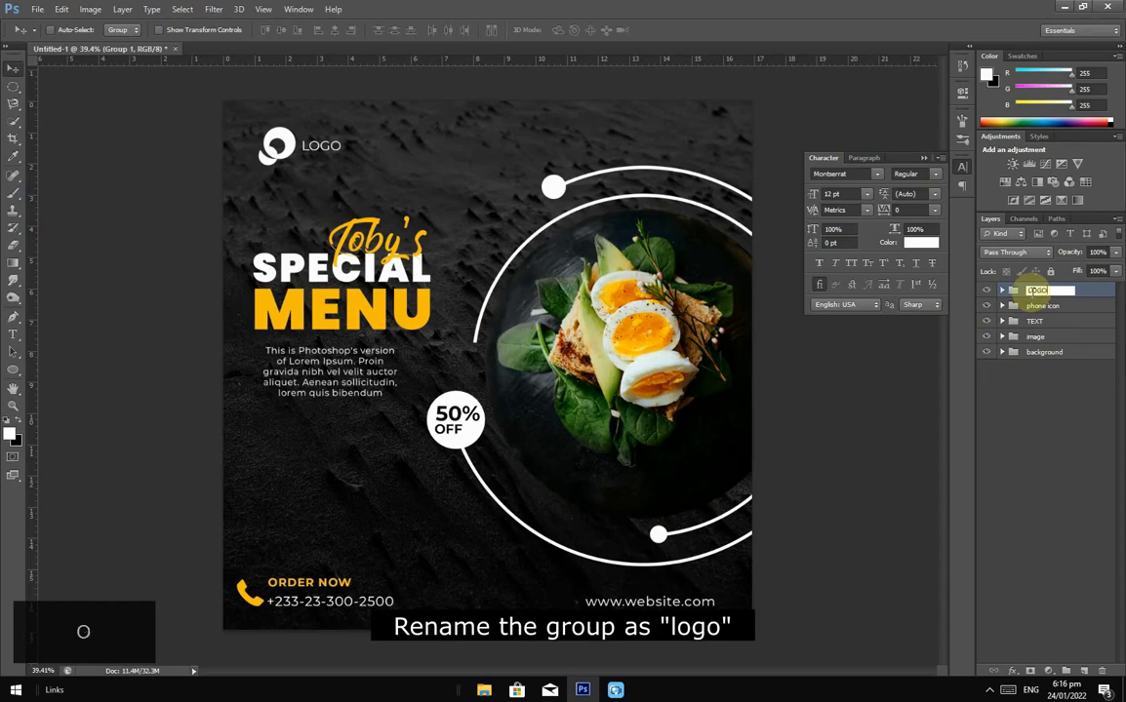
key("Return")
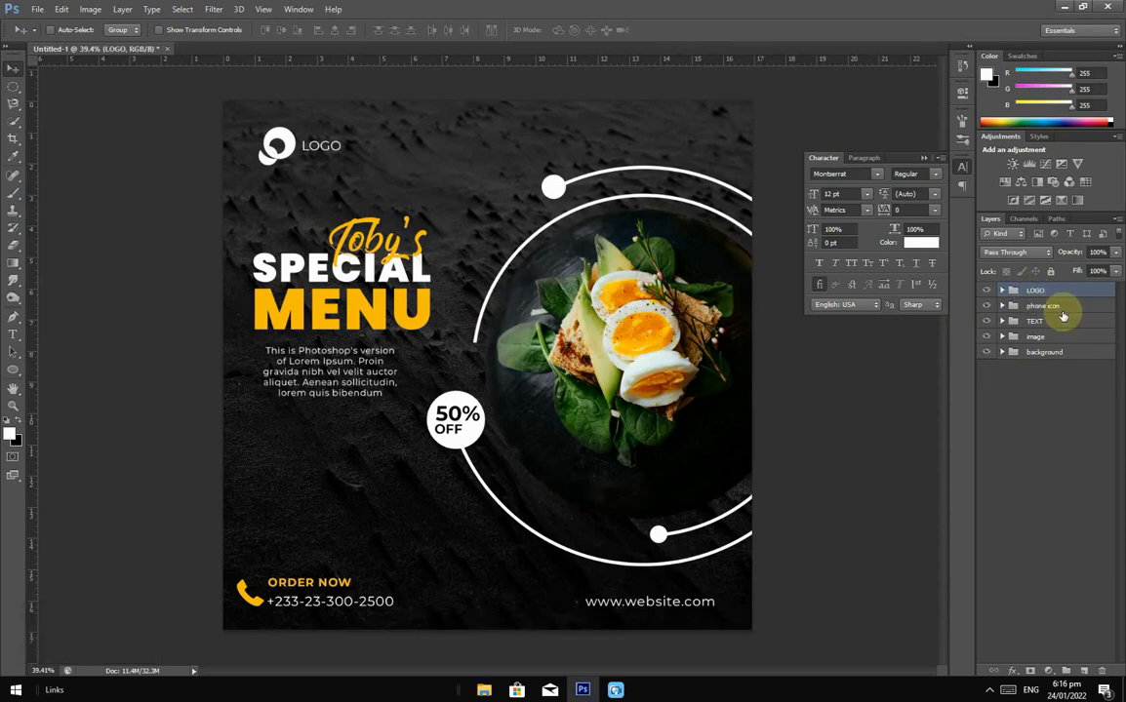
key("Caps_Lock")
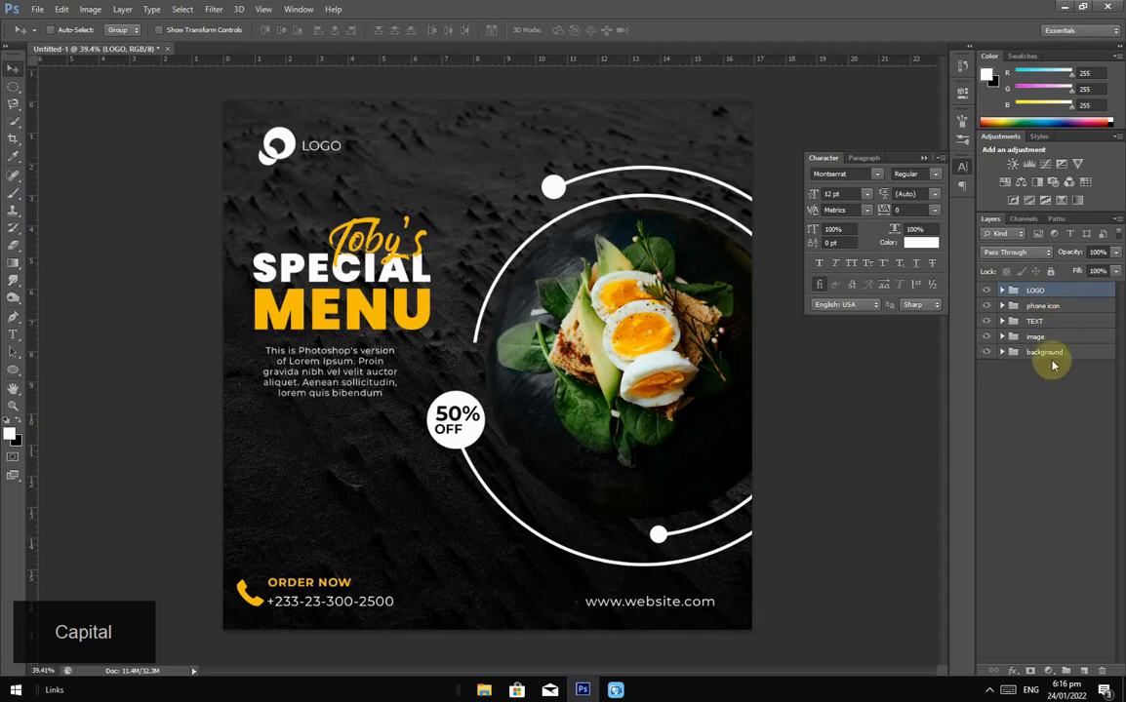
left_click(1051, 306)
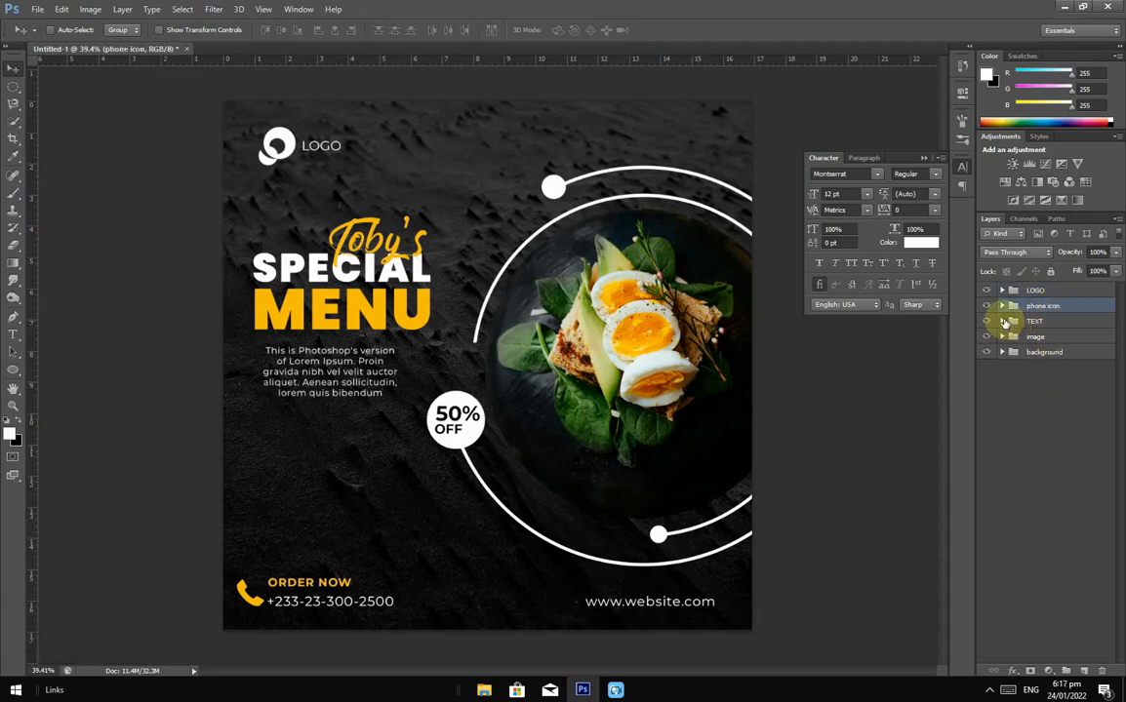
left_click(1002, 322)
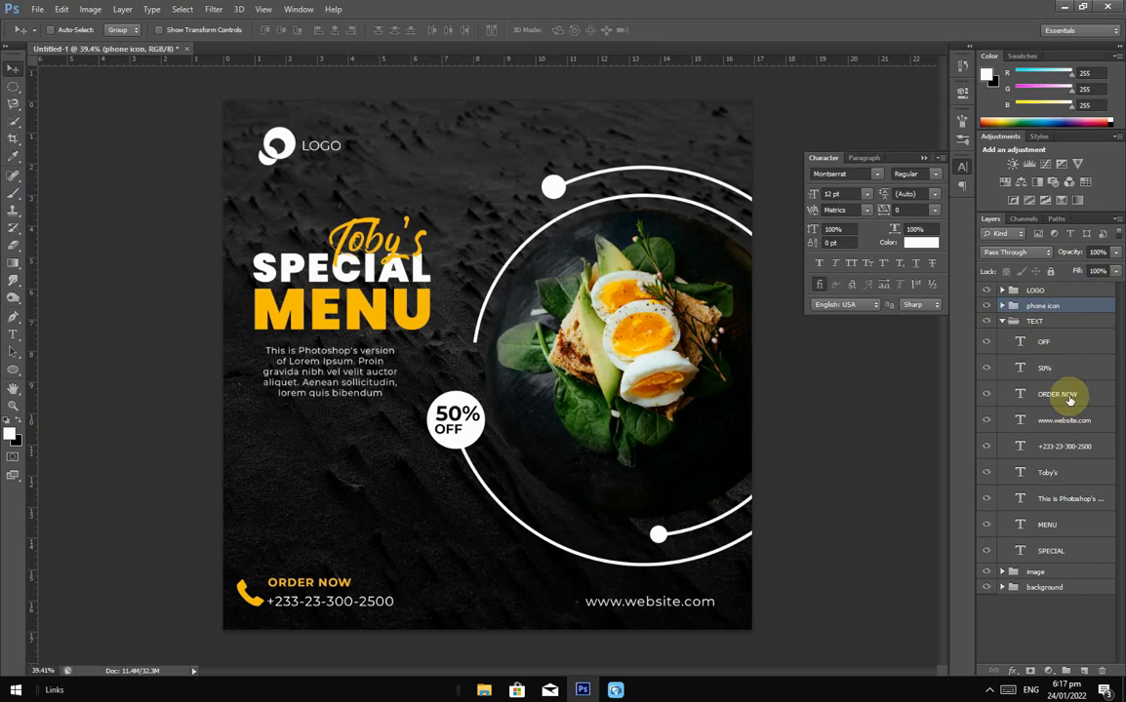
Step: Move the phone icon, ORDER NOW and phone number about 0.58 cm right, then collapse TEXT
left_click(1068, 399)
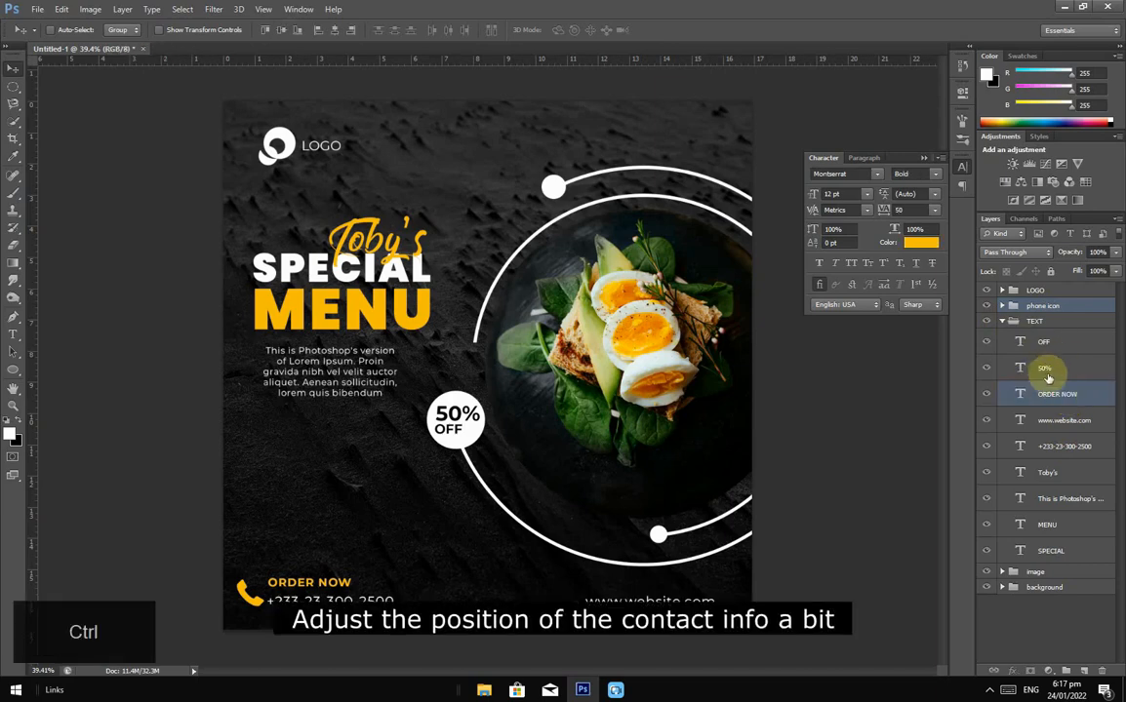
left_click(1073, 448, "ctrl")
key("ctrl")
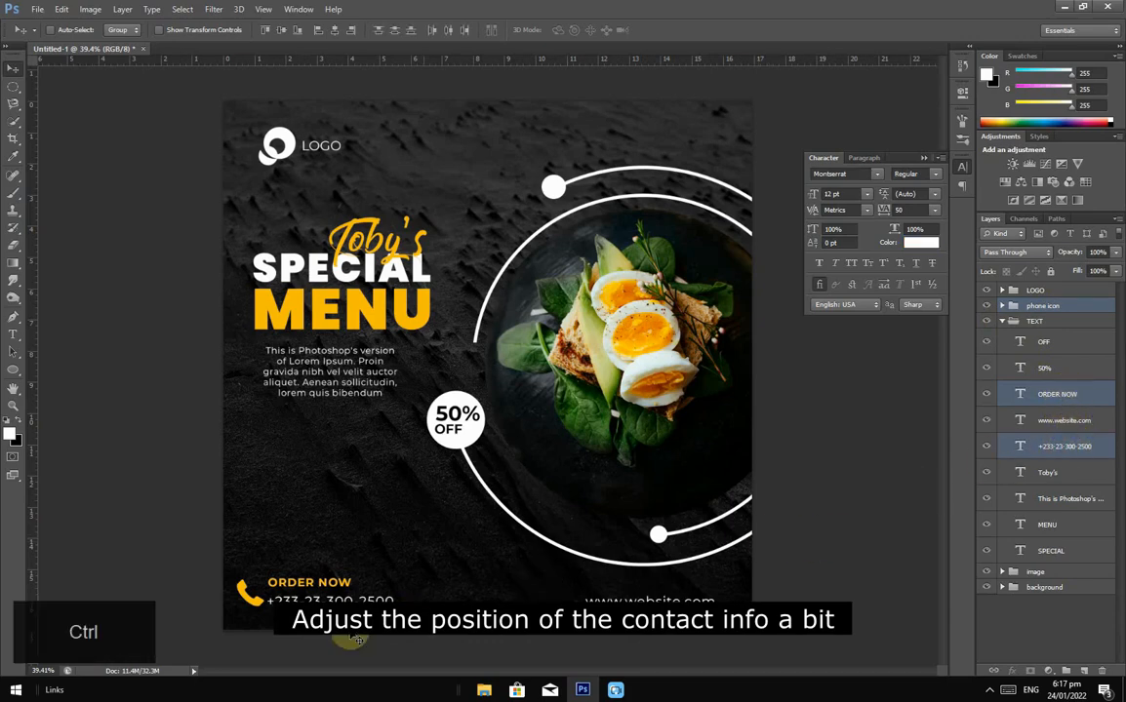
left_click_drag(308, 587, 327, 588)
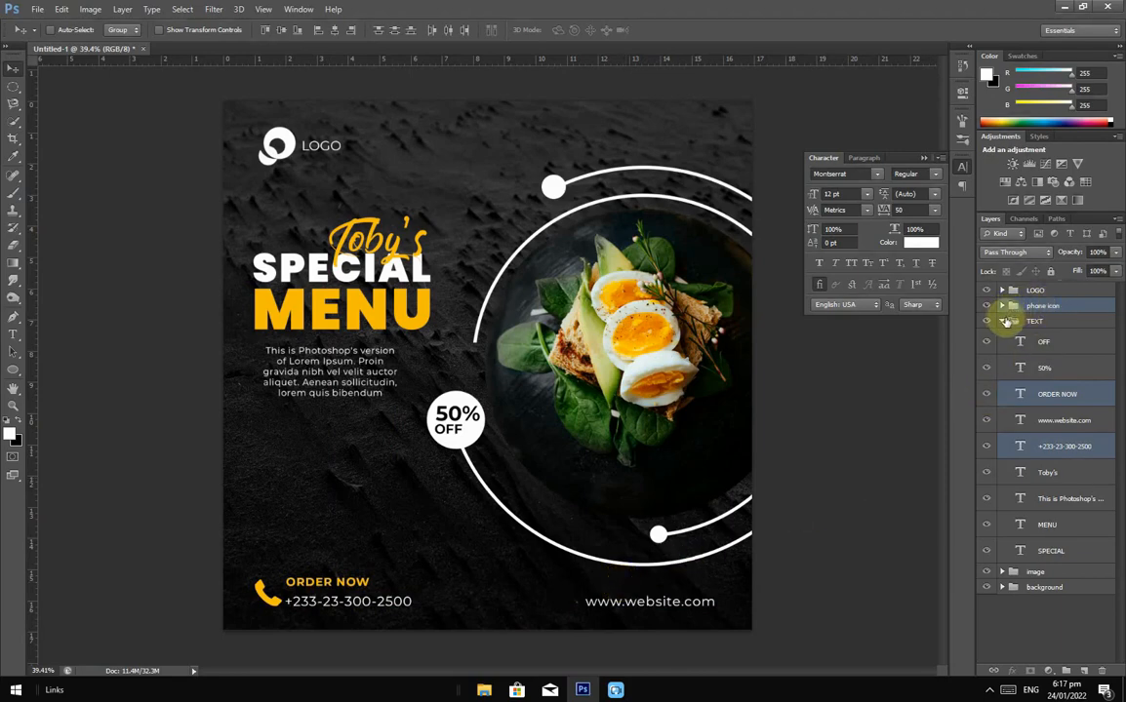
left_click(1001, 321)
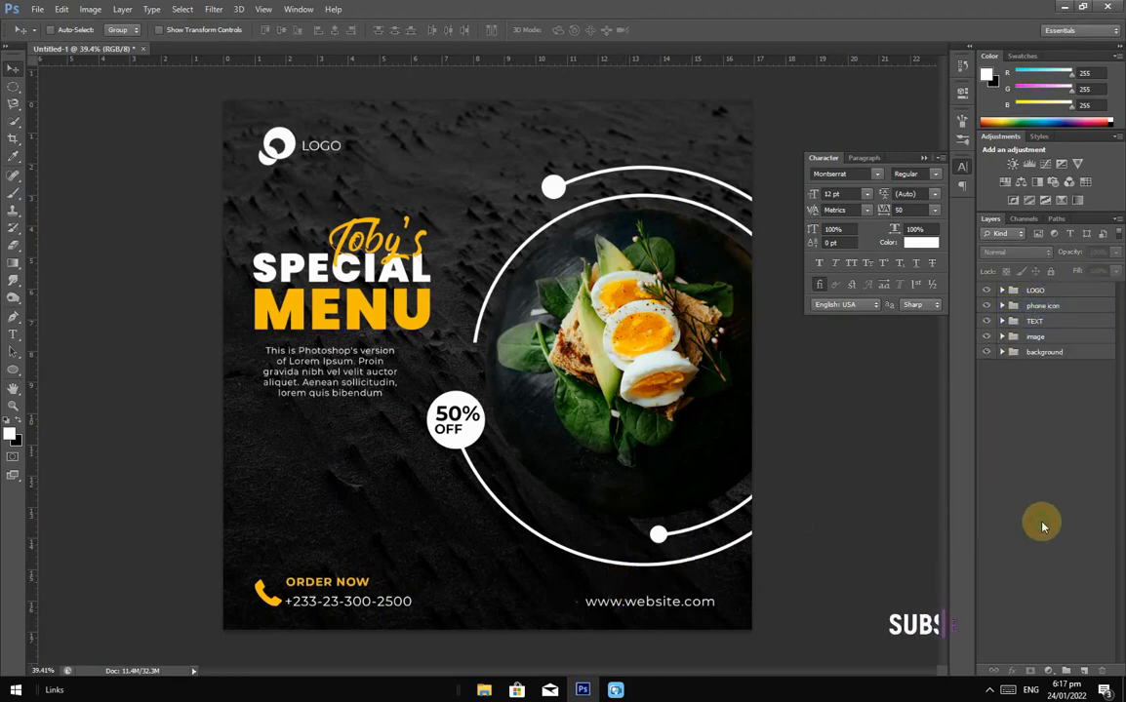
Step: Zoom out and collapse the Character panel to show the finished poster
scroll(479, 523, "down", 1)
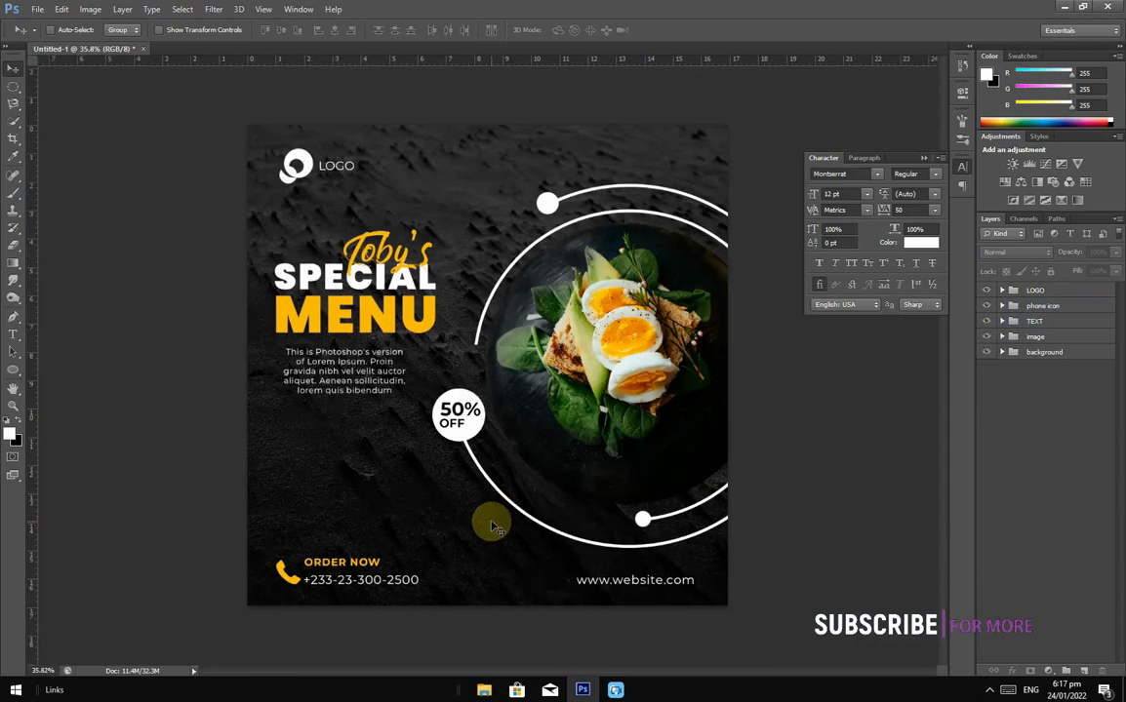
scroll(633, 472, "down", 1)
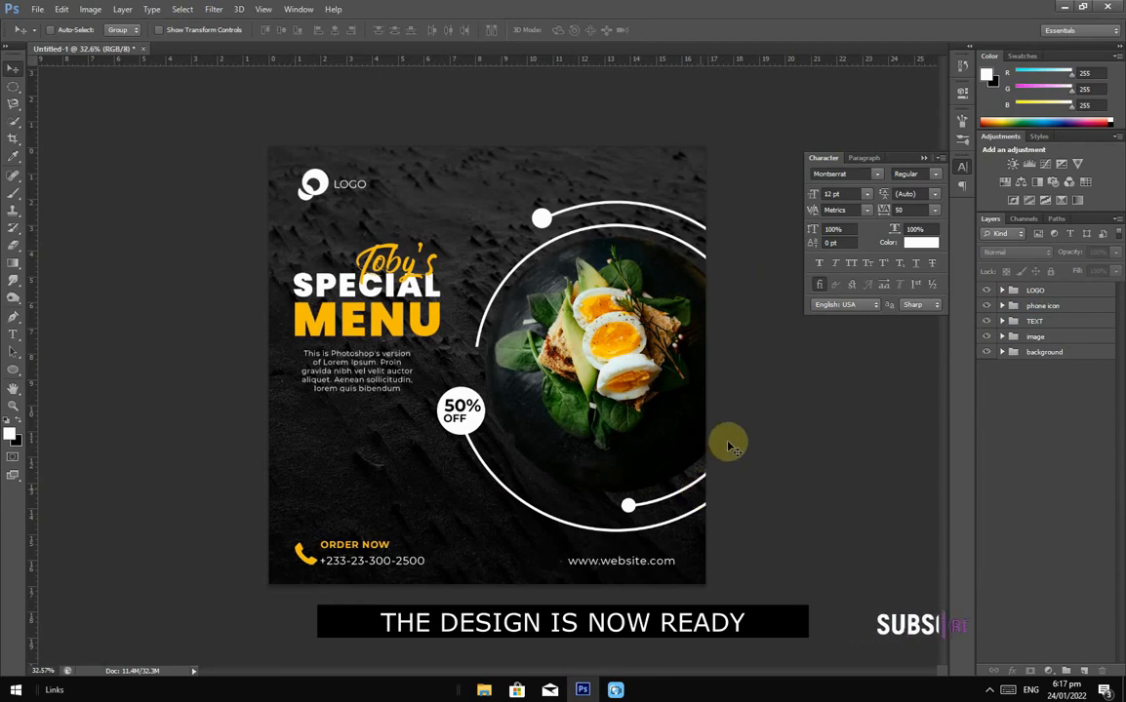
left_click(924, 159)
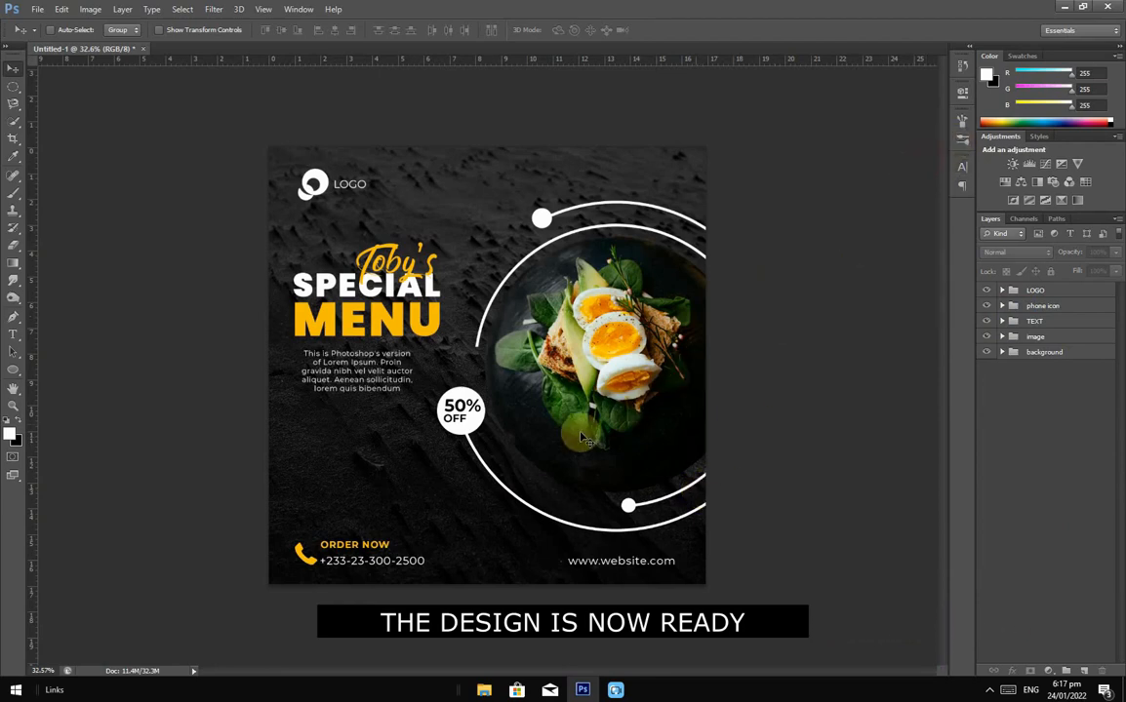